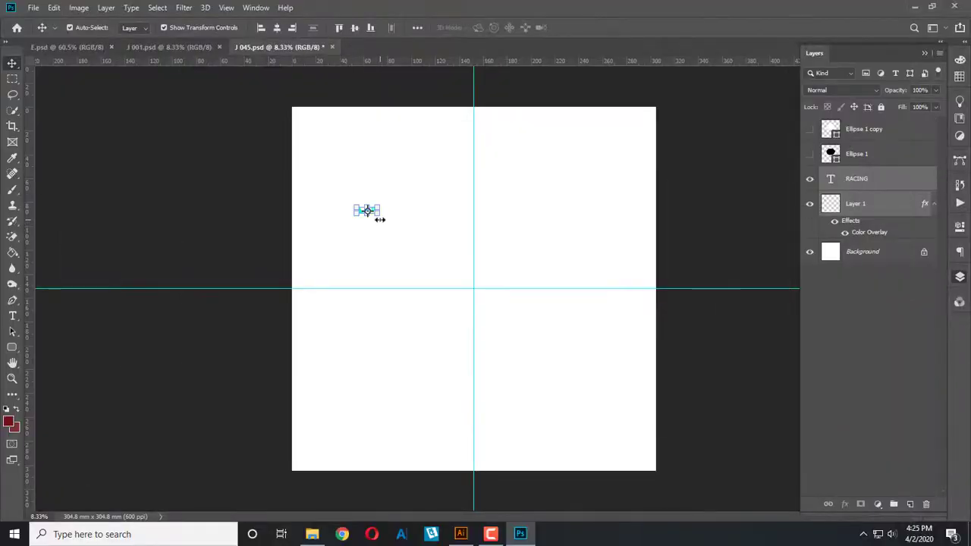
# Step: Scale the AUIG RACING logo up, snap it to the central guide crossing, then select the AUIG layer
pyautogui.moveTo(379, 219)
pyautogui.mouseDown()
pyautogui.moveTo(629, 372)
pyautogui.moveTo(594, 315)
pyautogui.mouseUp()
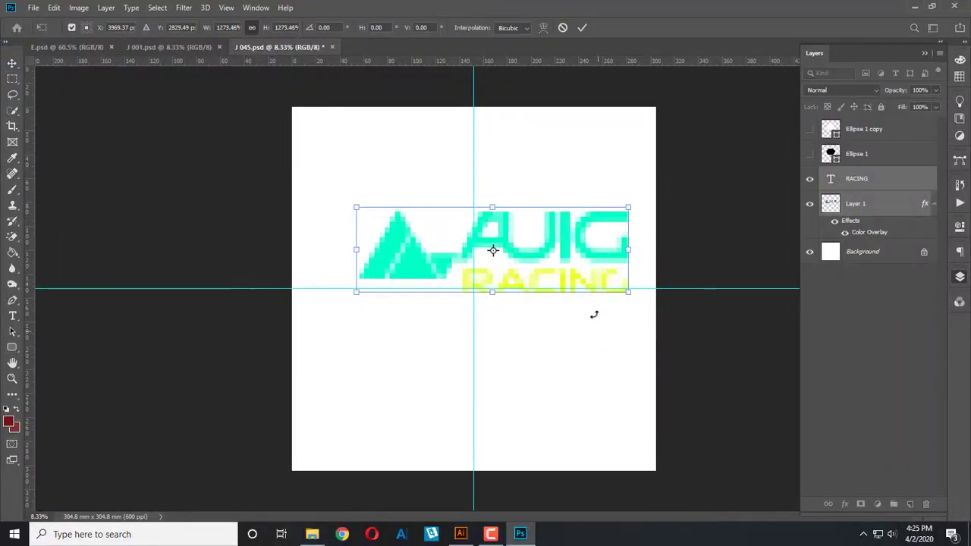
pyautogui.moveTo(572, 255); pyautogui.dragTo(555, 289)
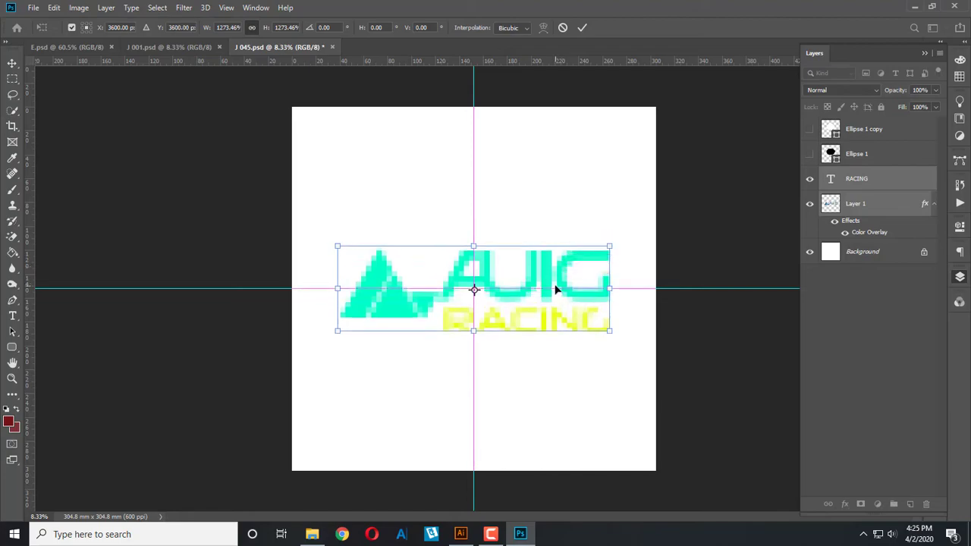
pyautogui.press('Return')
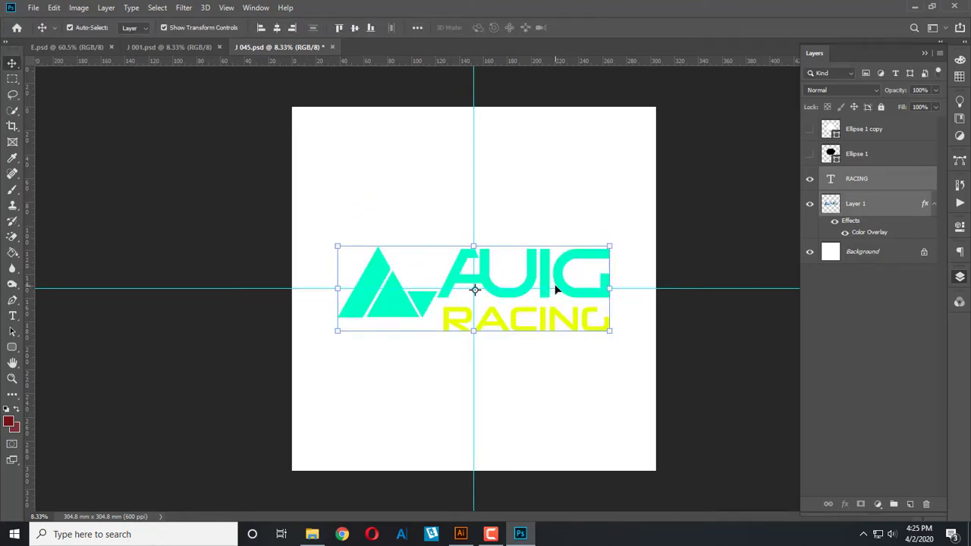
pyautogui.click(593, 385)
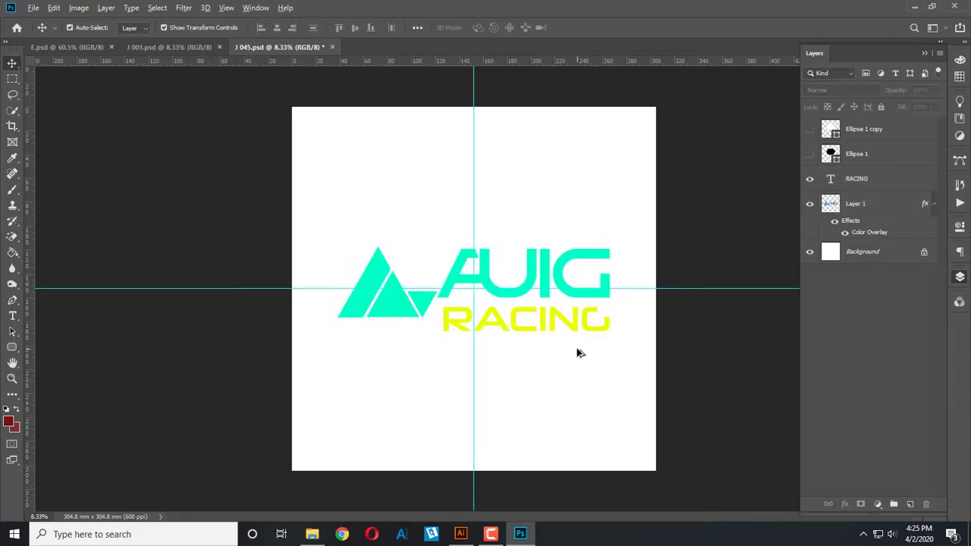
pyautogui.scroll(1, 577, 353)
pyautogui.click(556, 275)
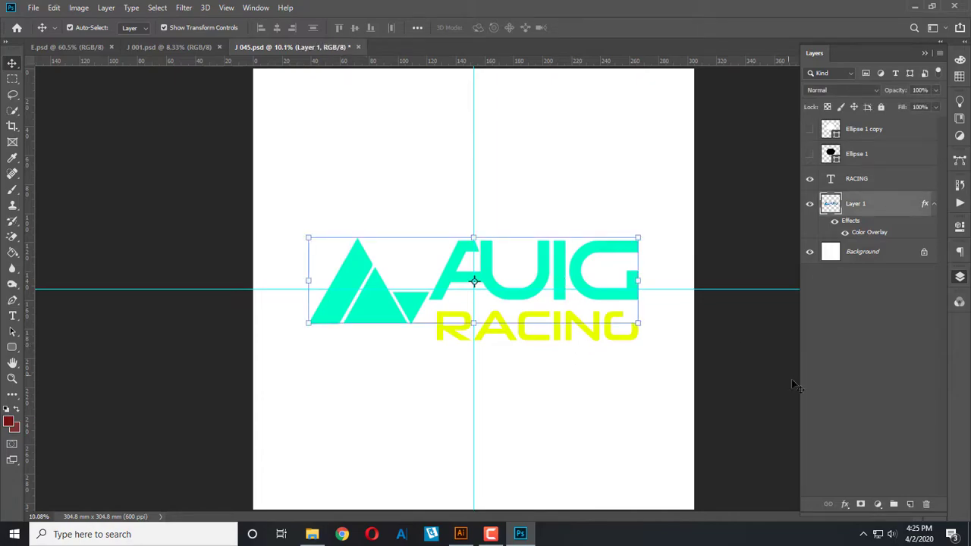
# Step: Give the AUIG mark a black 000000 Color Overlay
pyautogui.click(845, 504)
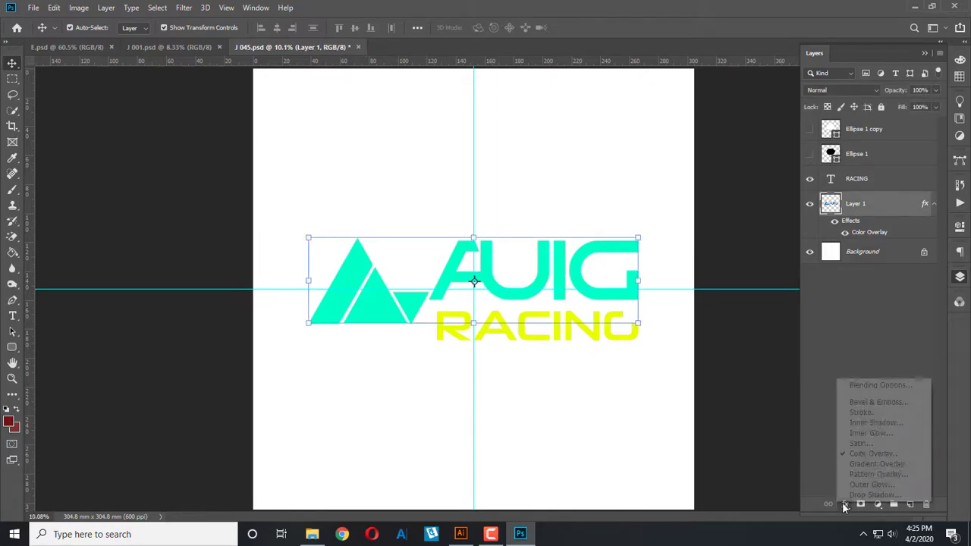
pyautogui.click(874, 454)
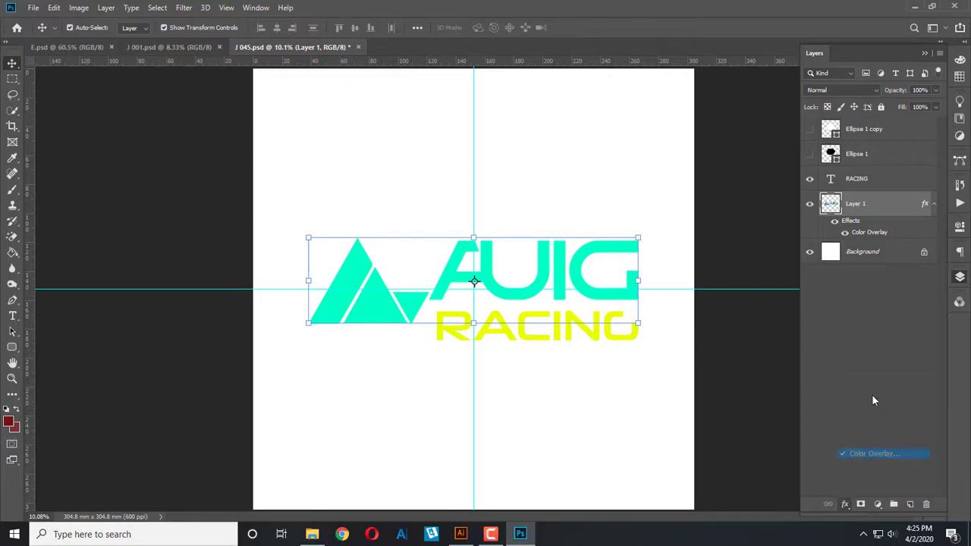
pyautogui.click(789, 195)
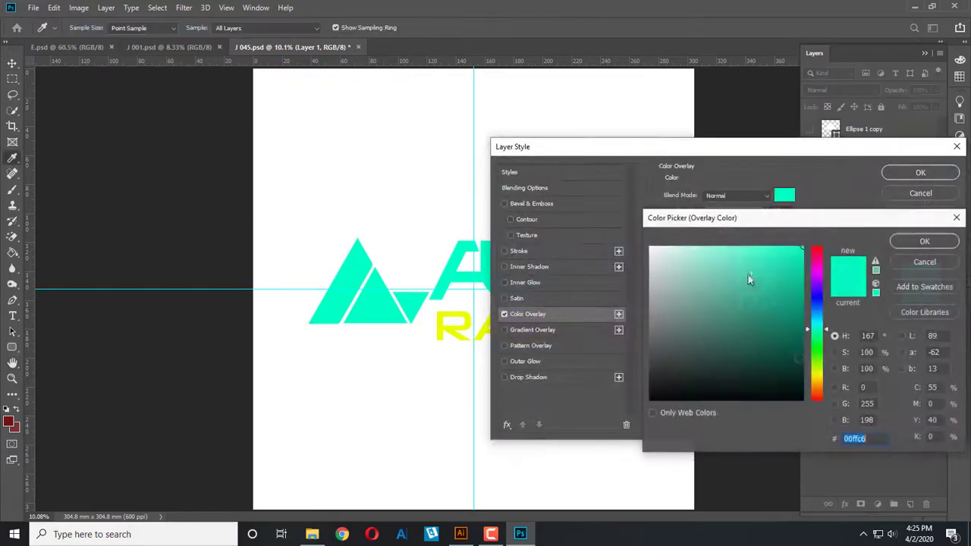
pyautogui.write('ff0000')
pyautogui.write('000000')
pyautogui.press('Return')
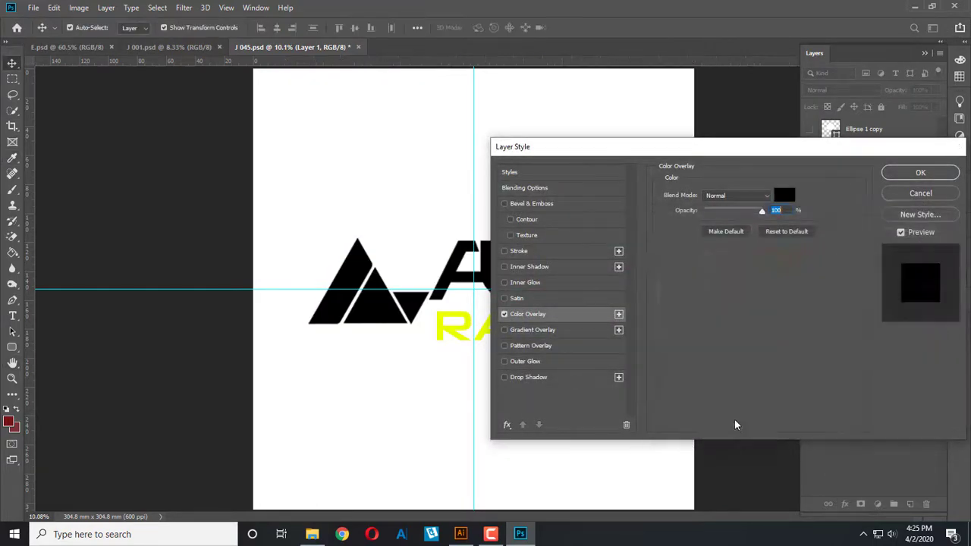
pyautogui.press('Return')
# Step: Add a red ff0000 Color Overlay to the RACING text layer
pyautogui.click(631, 336)
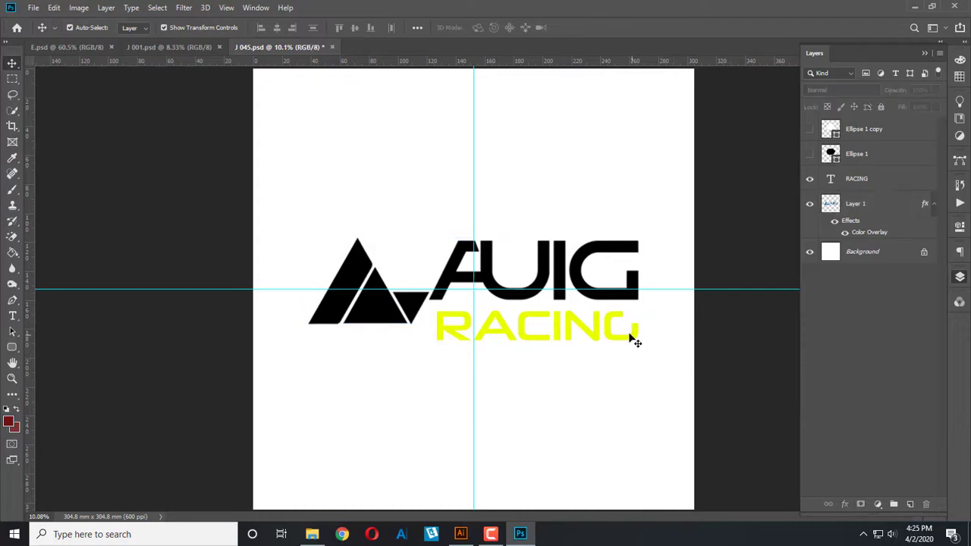
pyautogui.click(842, 504)
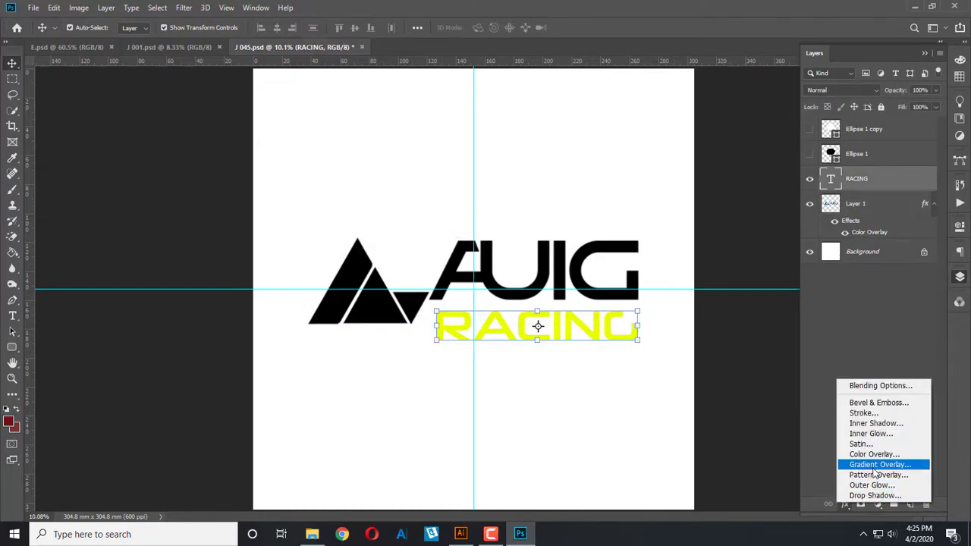
pyautogui.click(873, 454)
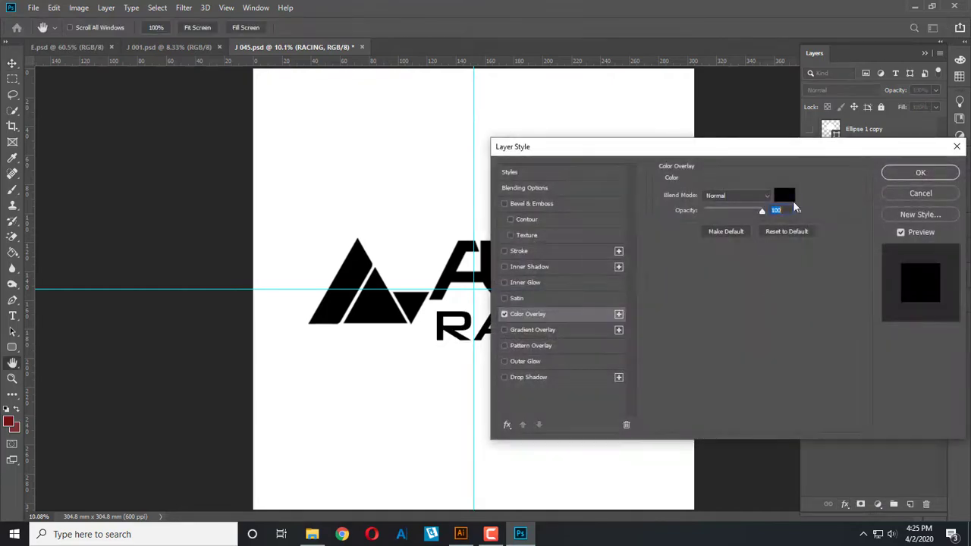
pyautogui.click(785, 196)
pyautogui.write('ff0000')
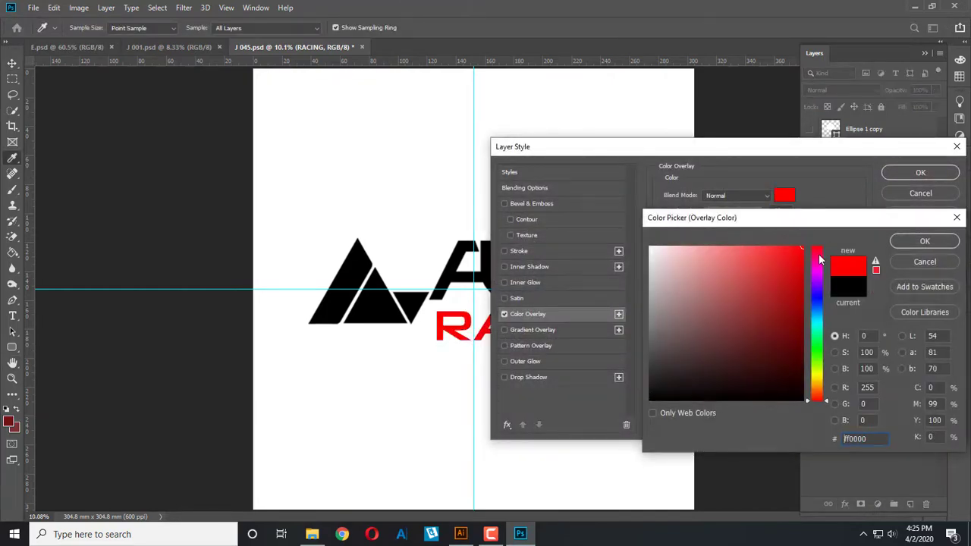
pyautogui.press('Return')
pyautogui.press('Return')
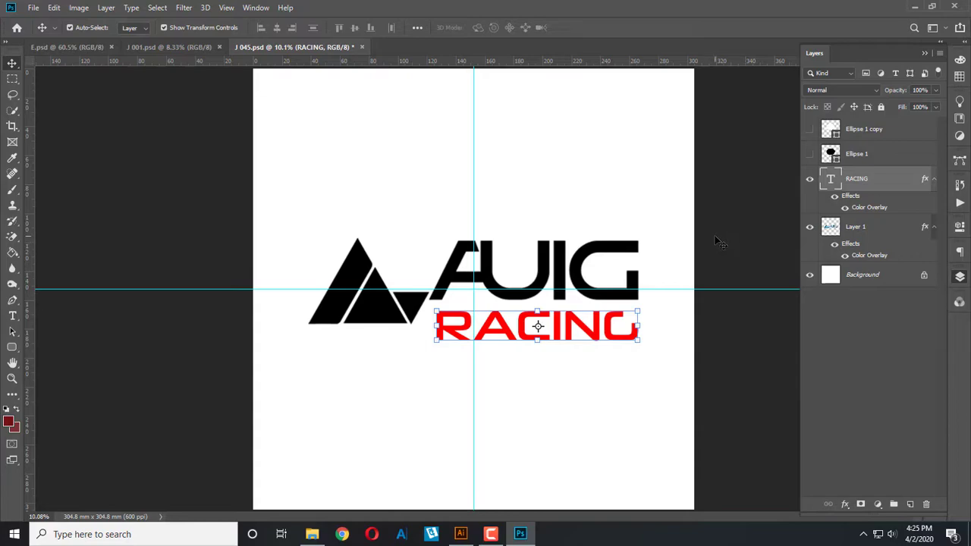
pyautogui.click(717, 241)
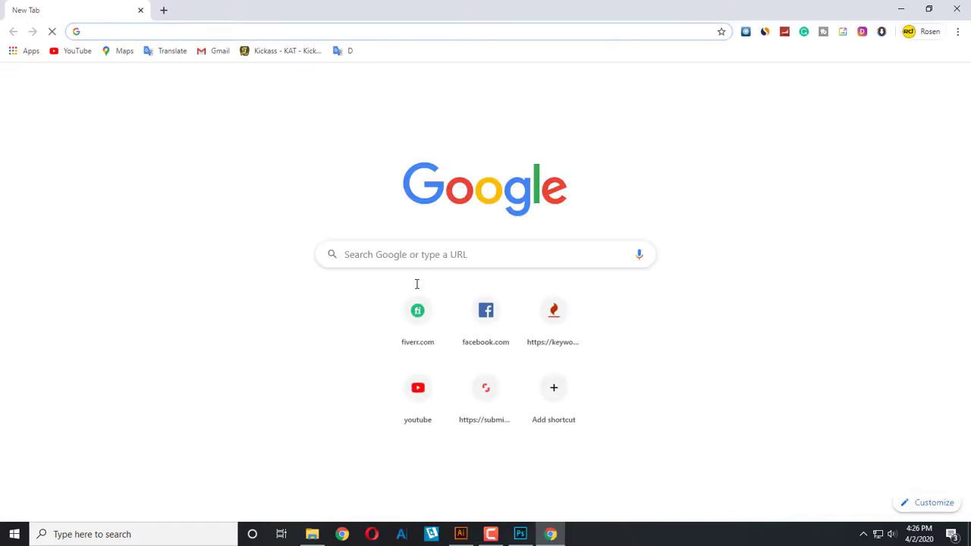
# Step: Search Google for racing wallpaper and switch to image results
pyautogui.click(416, 258)
pyautogui.write('ra')
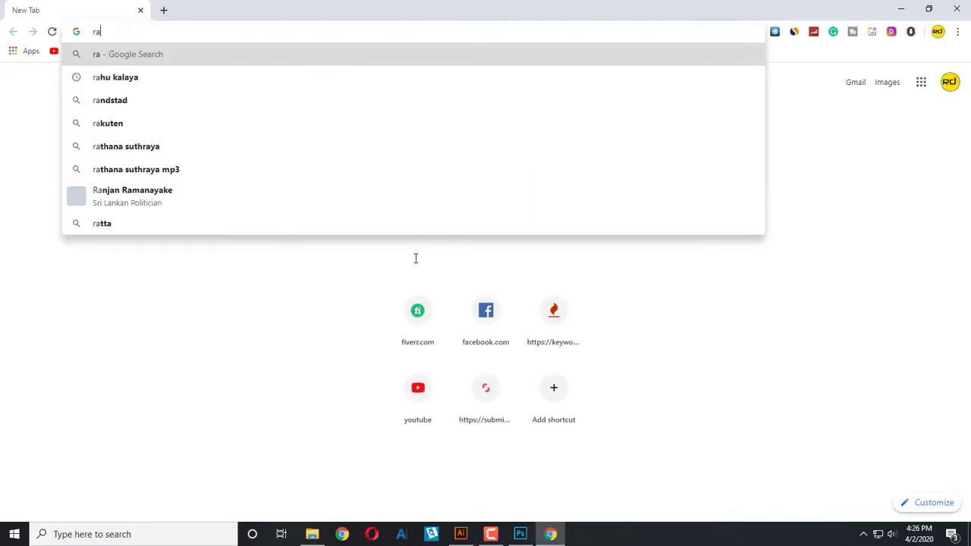
pyautogui.write('cing wall')
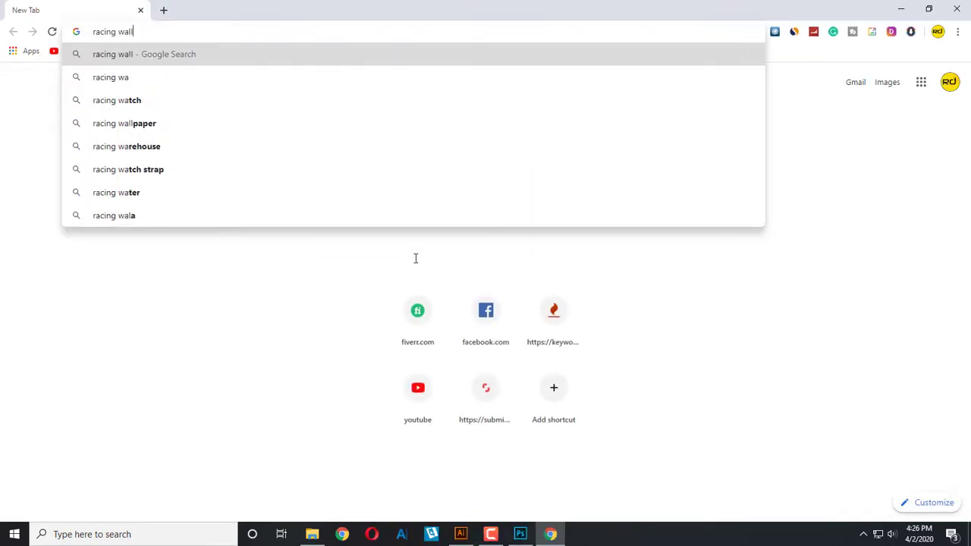
pyautogui.write('pepar')
pyautogui.press('Return')
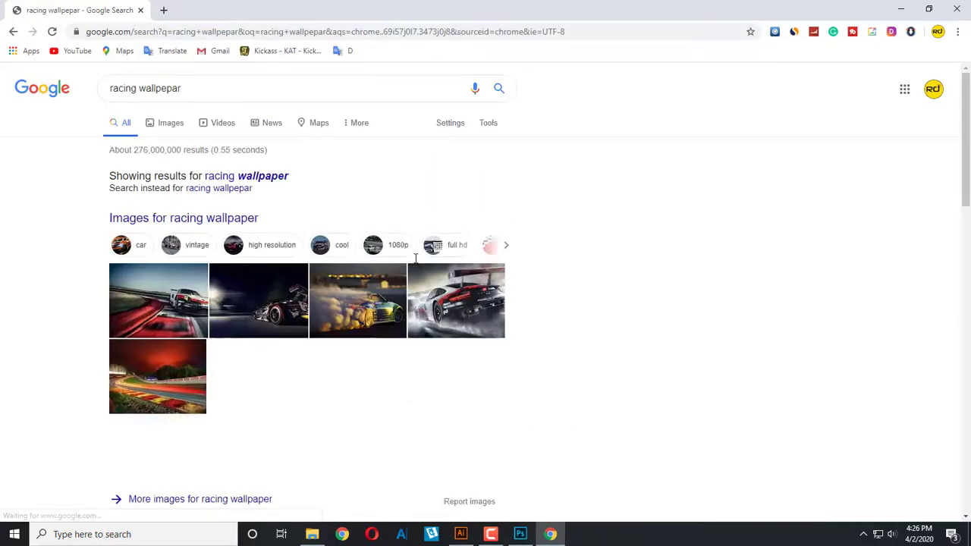
pyautogui.click(166, 131)
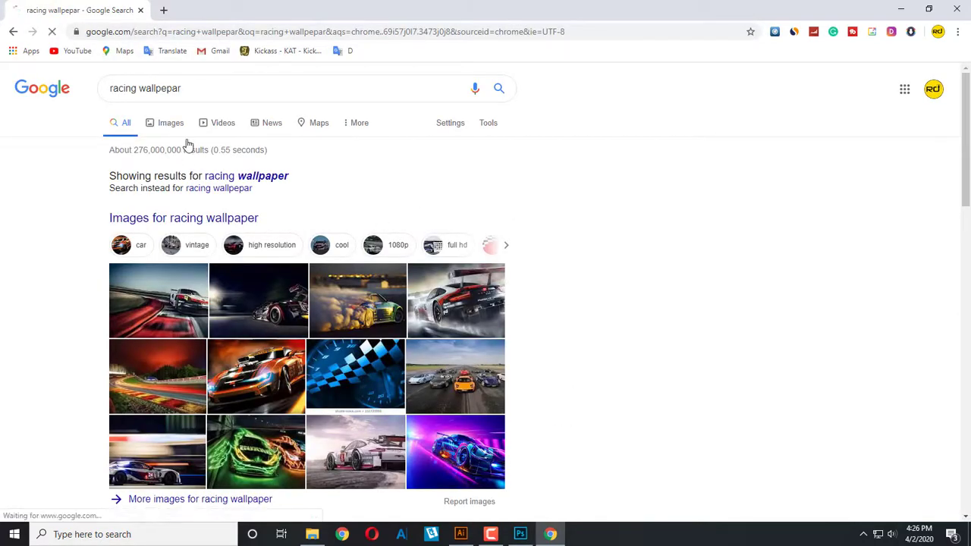
# Step: Browse the racing wallpaper results and view the blue Citroën race car at full size
pyautogui.scroll(-2, 543, 370)
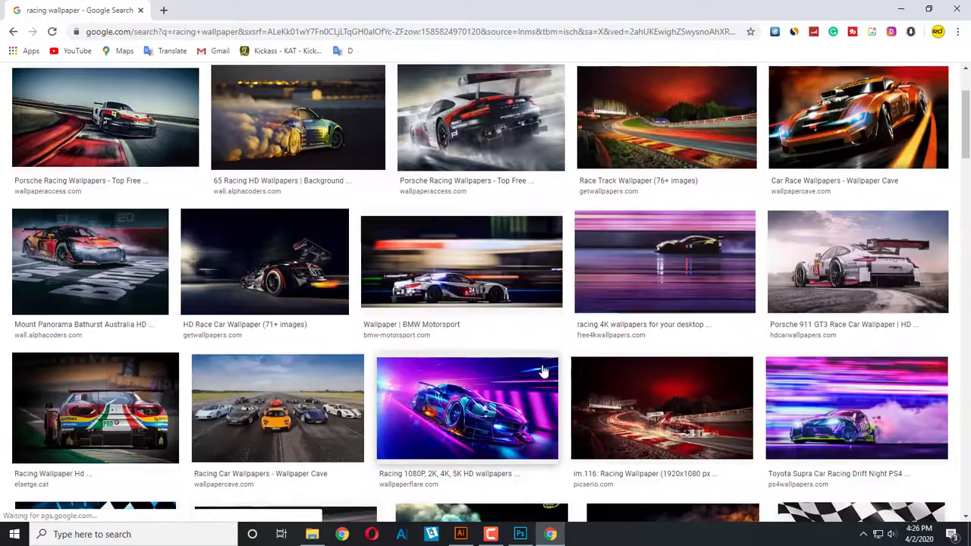
pyautogui.scroll(-4, 543, 370)
pyautogui.scroll(-5, 543, 370)
pyautogui.scroll(-5, 544, 370)
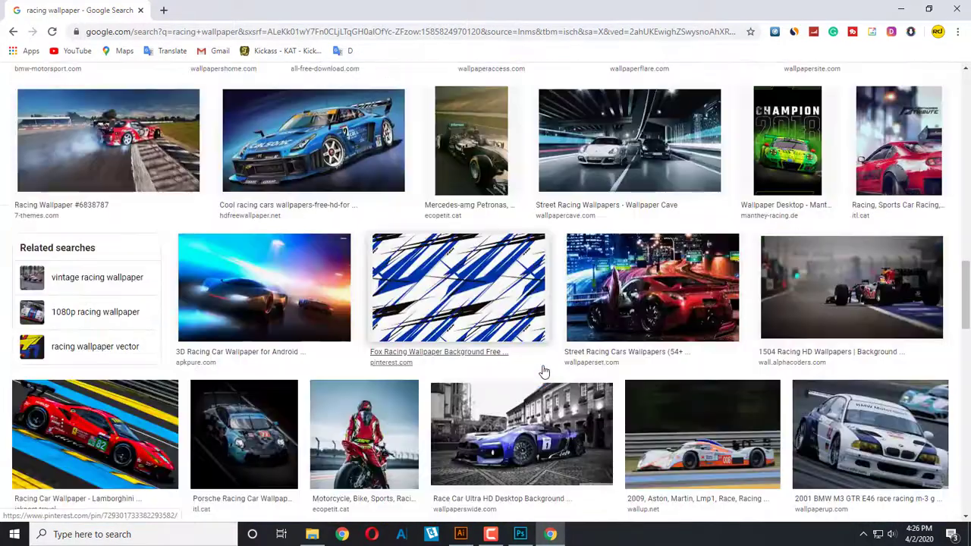
pyautogui.click(529, 408)
pyautogui.click(304, 197)
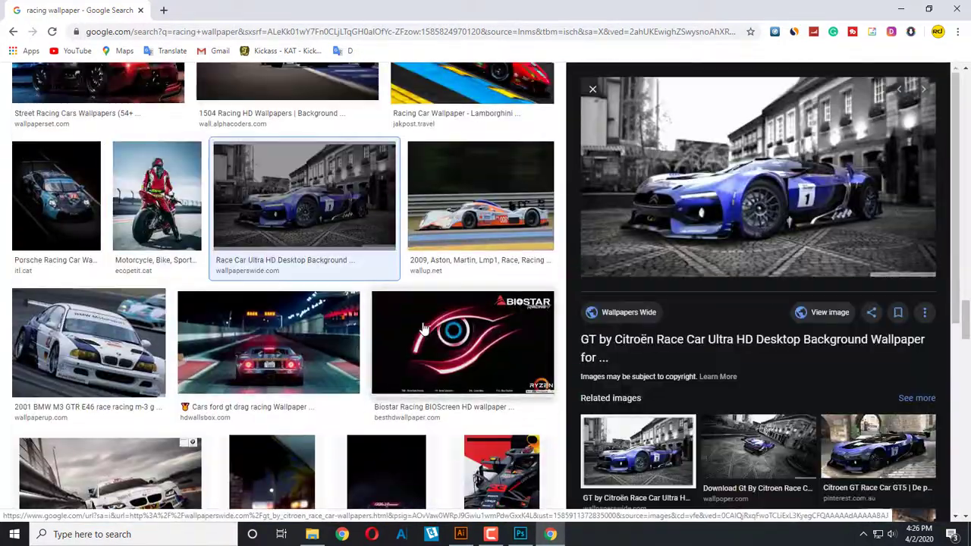
pyautogui.click(830, 312)
pyautogui.click(292, 10)
# Step: Preview the Toyota GR Supra and red-orange racing wallpapers, then return to the top of the results
pyautogui.scroll(-3, 446, 317)
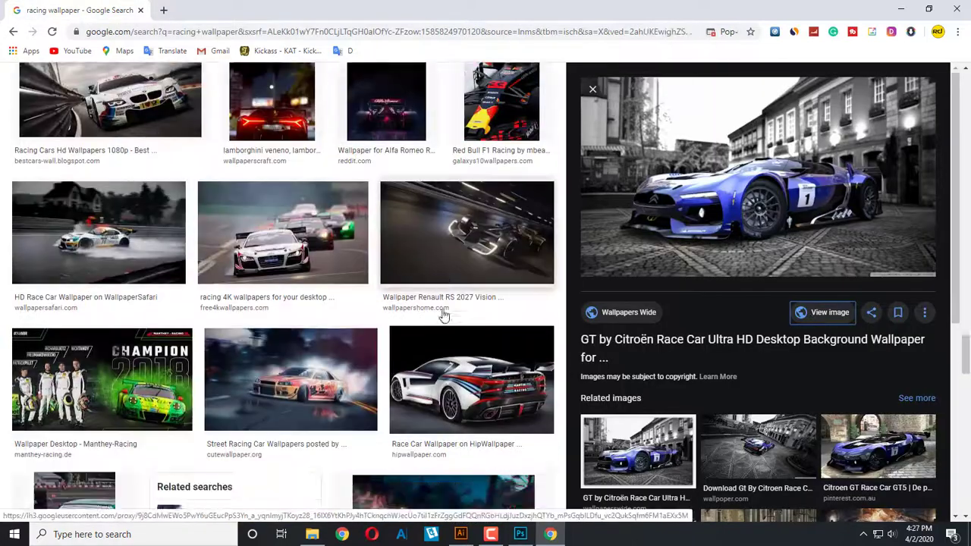
pyautogui.scroll(-4, 447, 321)
pyautogui.scroll(-4, 446, 320)
pyautogui.click(452, 254)
pyautogui.click(830, 312)
pyautogui.click(292, 10)
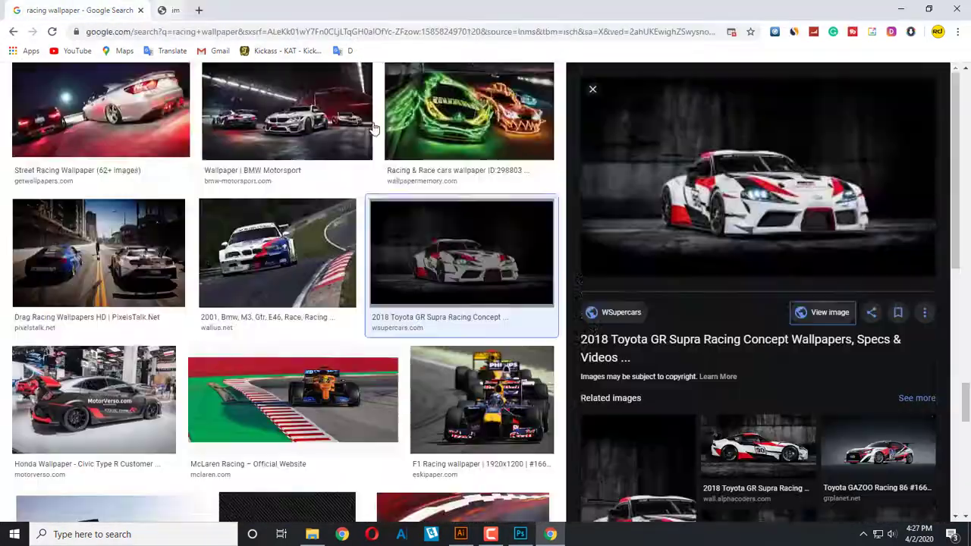
pyautogui.scroll(-5, 454, 261)
pyautogui.click(454, 261)
pyautogui.click(830, 335)
pyautogui.click(76, 10)
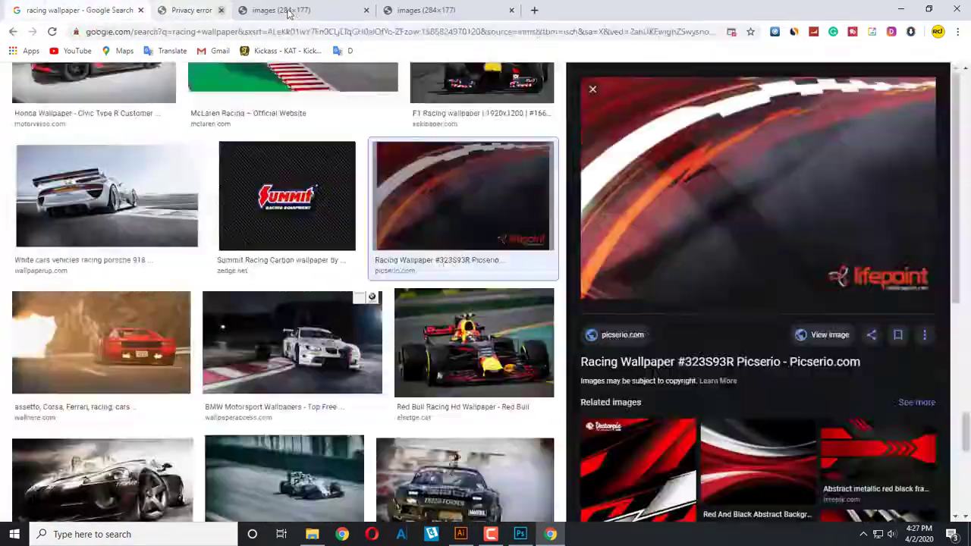
pyautogui.click(292, 10)
pyautogui.scroll(-5, 470, 164)
pyautogui.scroll(15, 470, 164)
pyautogui.click(416, 117)
# Step: Filter results to Large images, preview track wallpapers, and save one image with Save image as
pyautogui.click(458, 117)
pyautogui.click(46, 136)
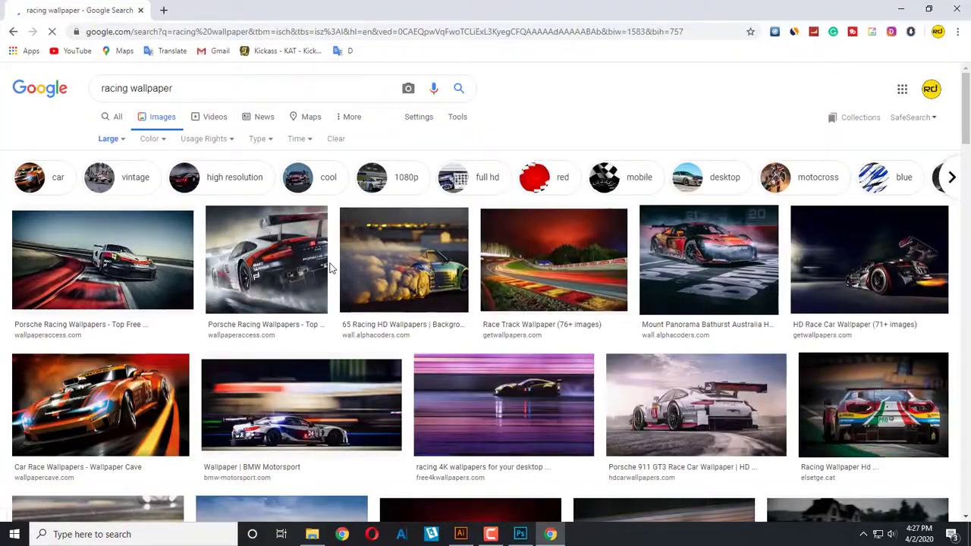
pyautogui.click(589, 336)
pyautogui.scroll(-3, 794, 354)
pyautogui.click(277, 341)
pyautogui.scroll(-2, 277, 341)
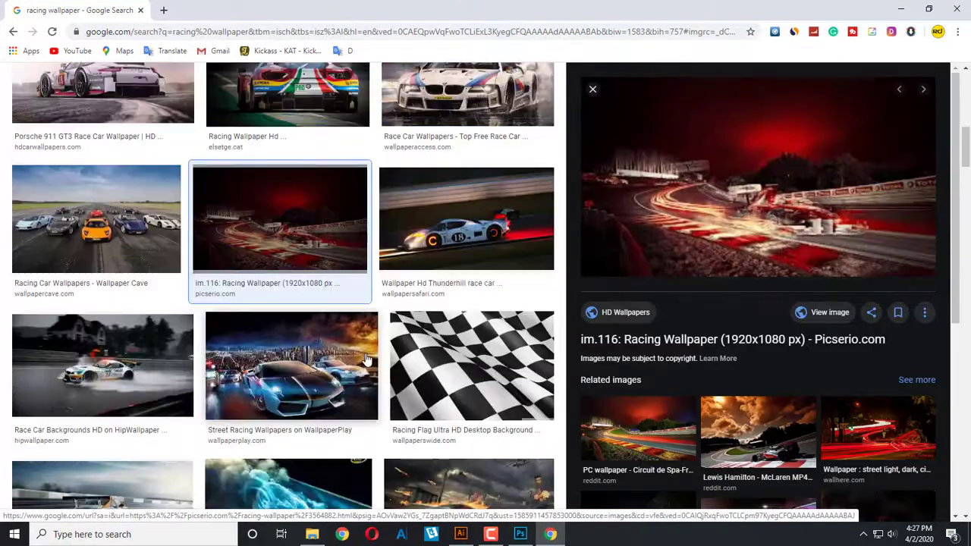
pyautogui.rightClick(759, 183)
pyautogui.click(805, 212)
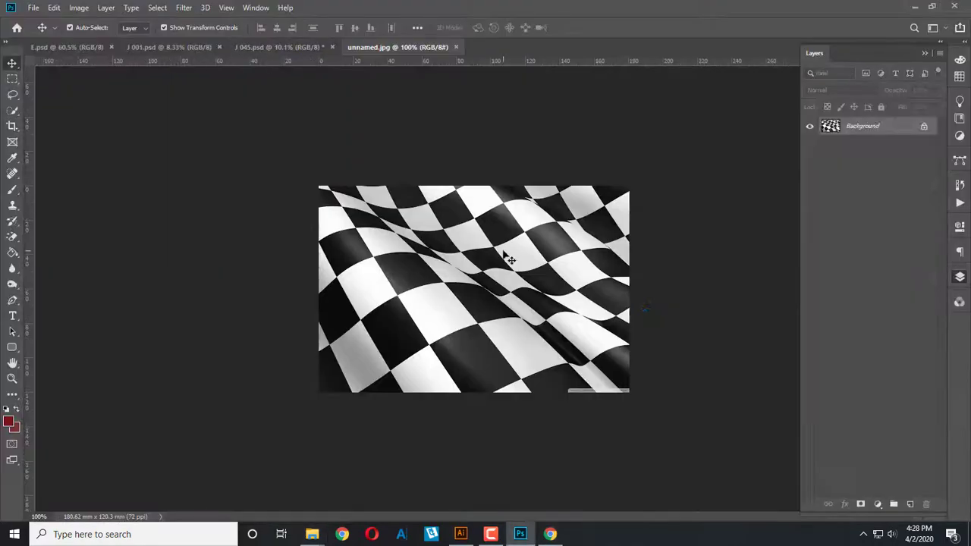
# Step: Place the checkered flag image as a full-canvas layer and confirm the logo's Stroke effect
pyautogui.moveTo(510, 260); pyautogui.dragTo(280, 47)
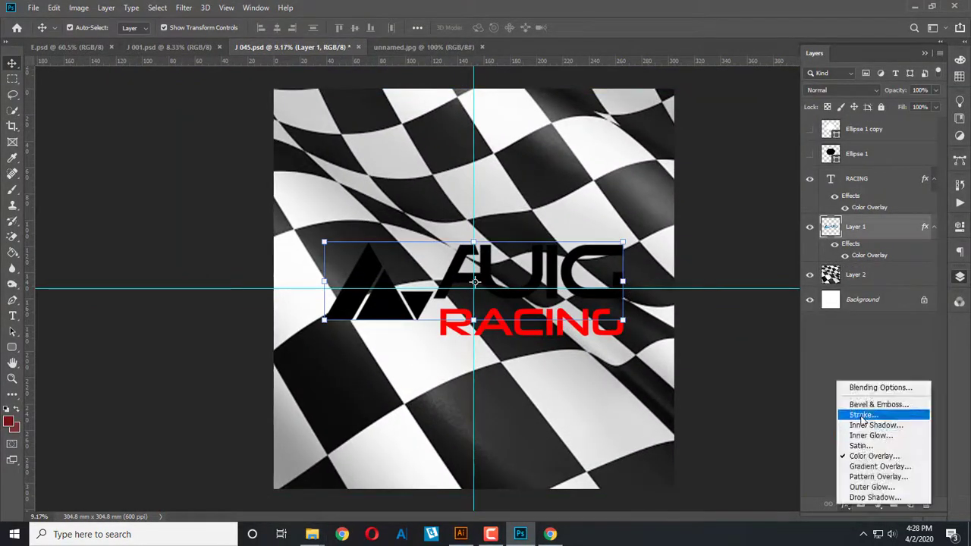
pyautogui.press('Return')
pyautogui.press('Return')
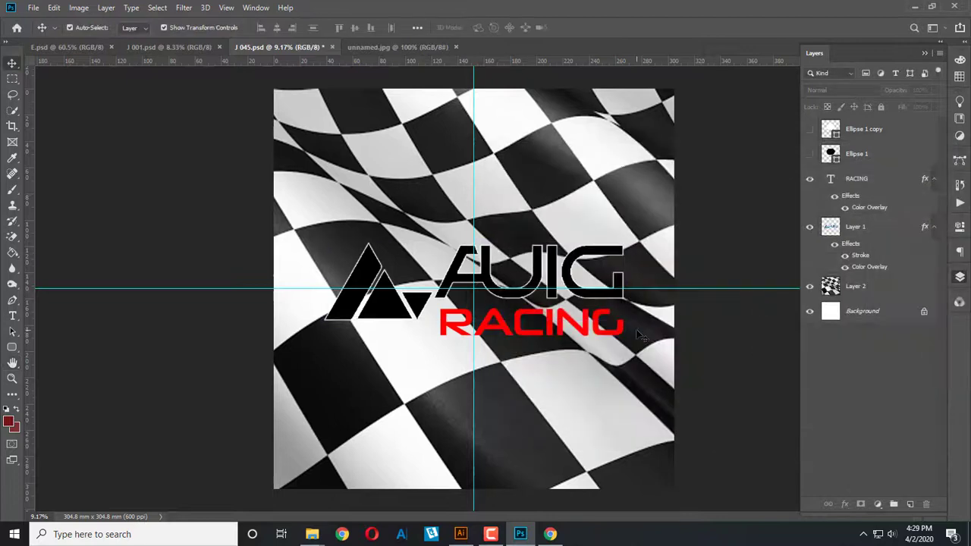
# Step: Change the Google Images search to 'hill climb car'
pyautogui.click(550, 535)
pyautogui.doubleClick(114, 88)
pyautogui.write('hill')
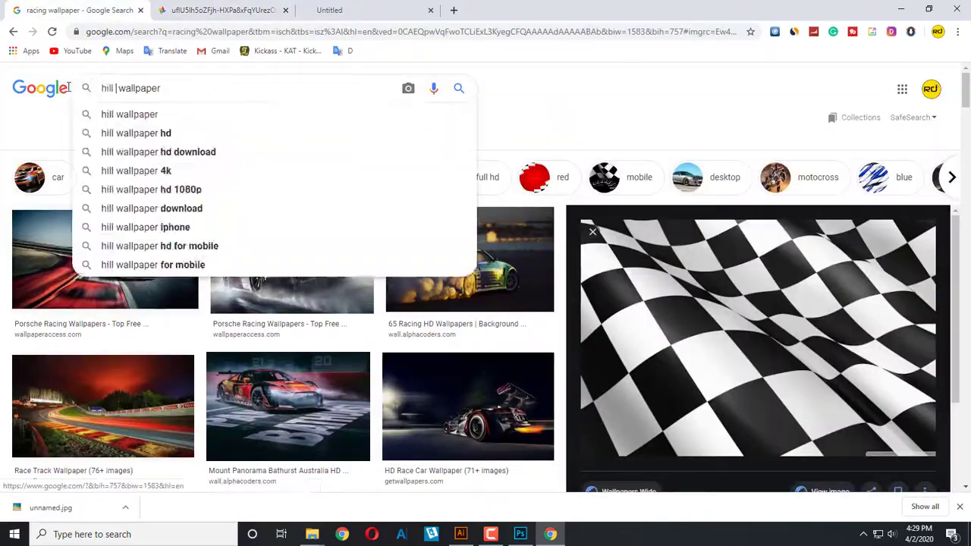
pyautogui.write(' climb')
pyautogui.click(157, 133)
pyautogui.scroll(-5, 326, 262)
pyautogui.scroll(-3, 326, 263)
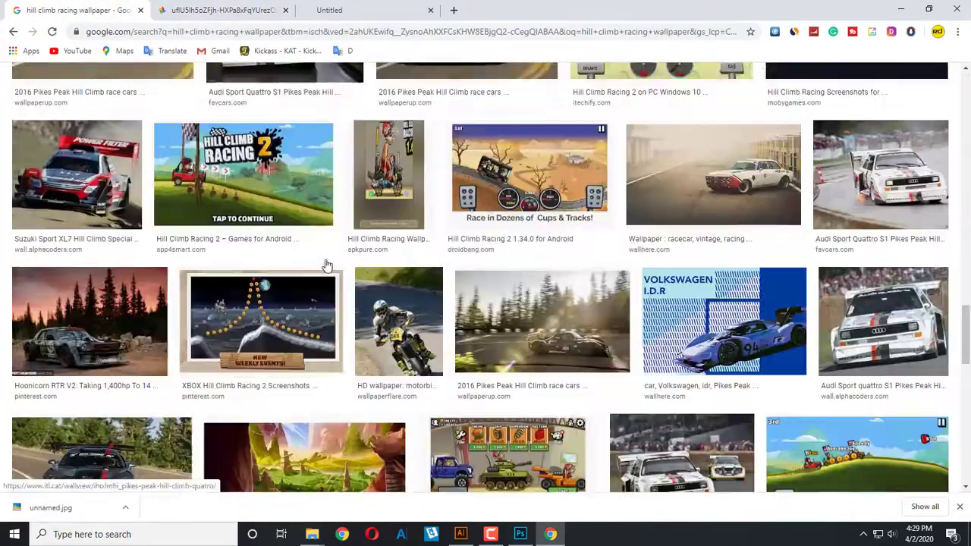
pyautogui.scroll(10, 326, 263)
pyautogui.doubleClick(163, 91)
pyautogui.write('car')
pyautogui.press('Return')
# Step: Browse the results and open the Wolf GB08 hill climb car photo at full size
pyautogui.scroll(-5, 542, 246)
pyautogui.scroll(-5, 542, 245)
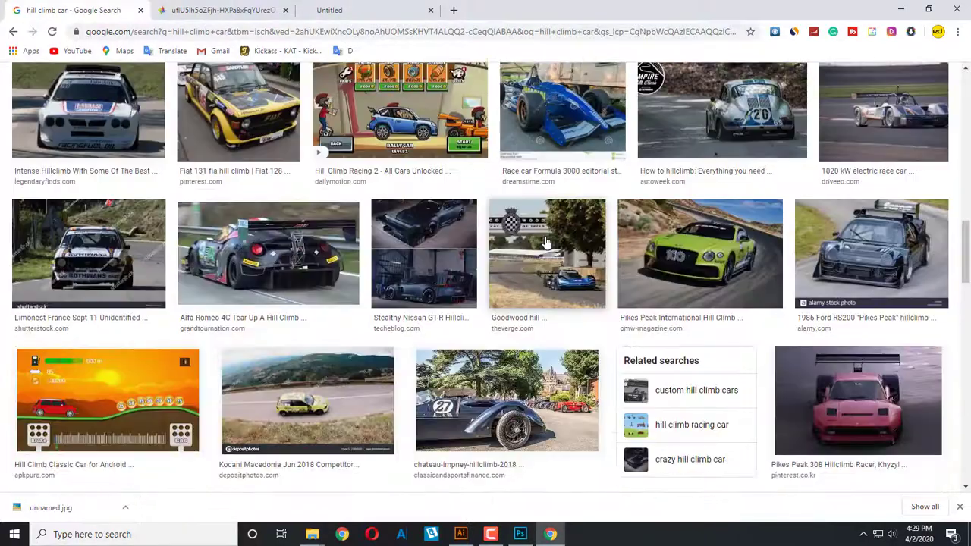
pyautogui.click(702, 240)
pyautogui.scroll(-3, 702, 240)
pyautogui.scroll(-5, 228, 189)
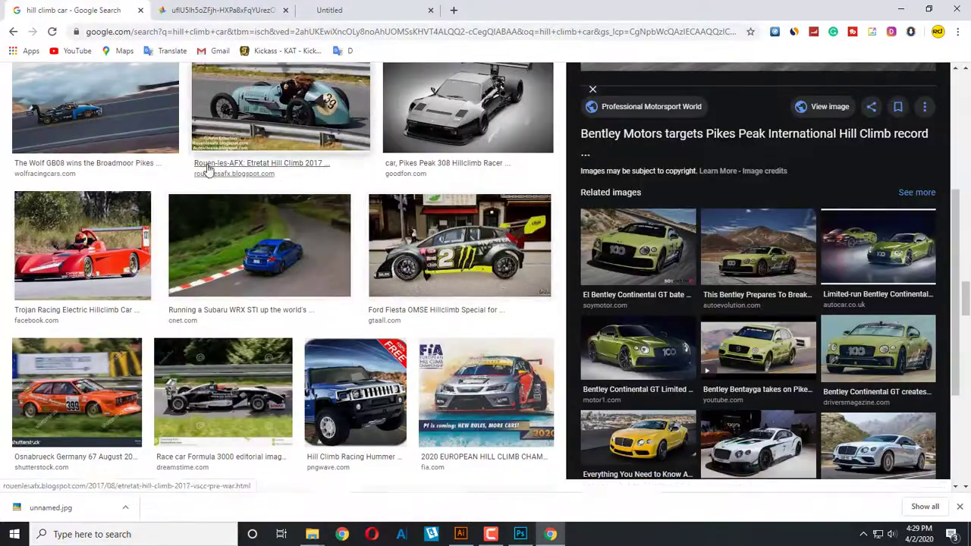
pyautogui.click(113, 115)
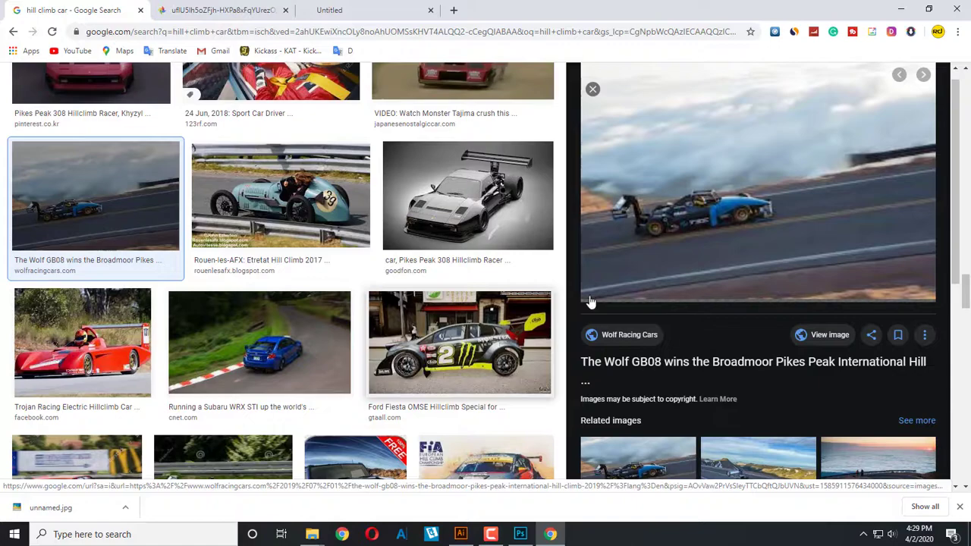
pyautogui.click(830, 335)
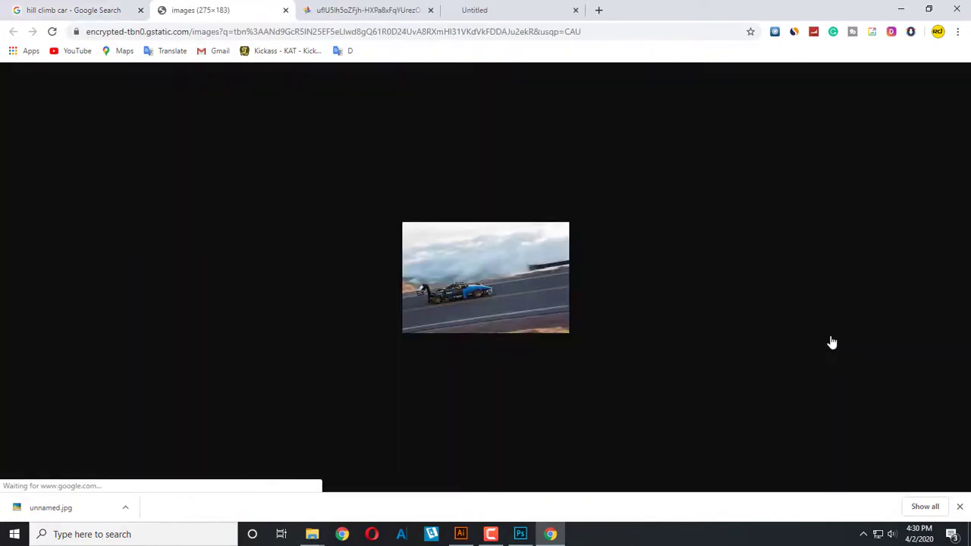
pyautogui.hotkey('ctrl', 'shift', 'Tab')
pyautogui.click(803, 336)
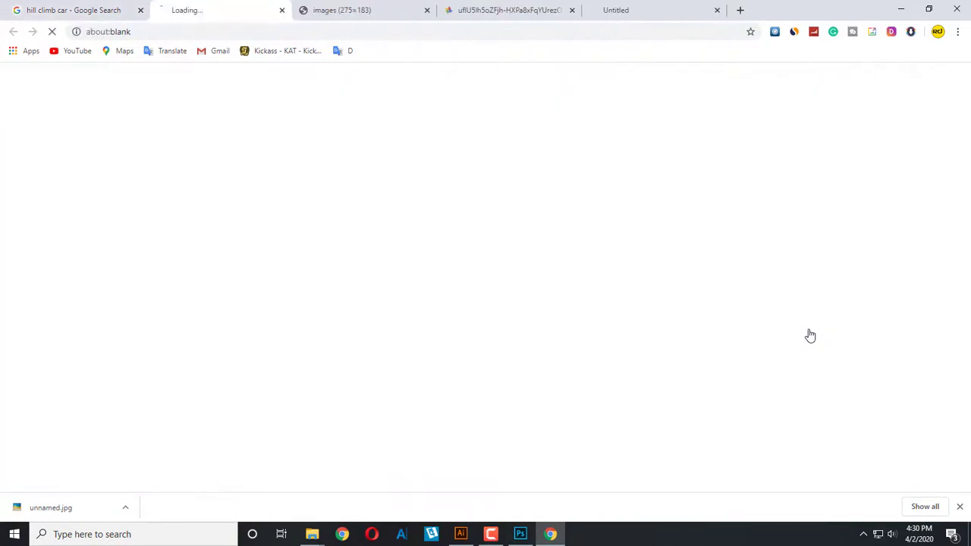
# Step: Save Wolf-GB08-PP1.jpg, show it in its folder, and open it with Photoshop
pyautogui.rightClick(385, 255)
pyautogui.click(410, 279)
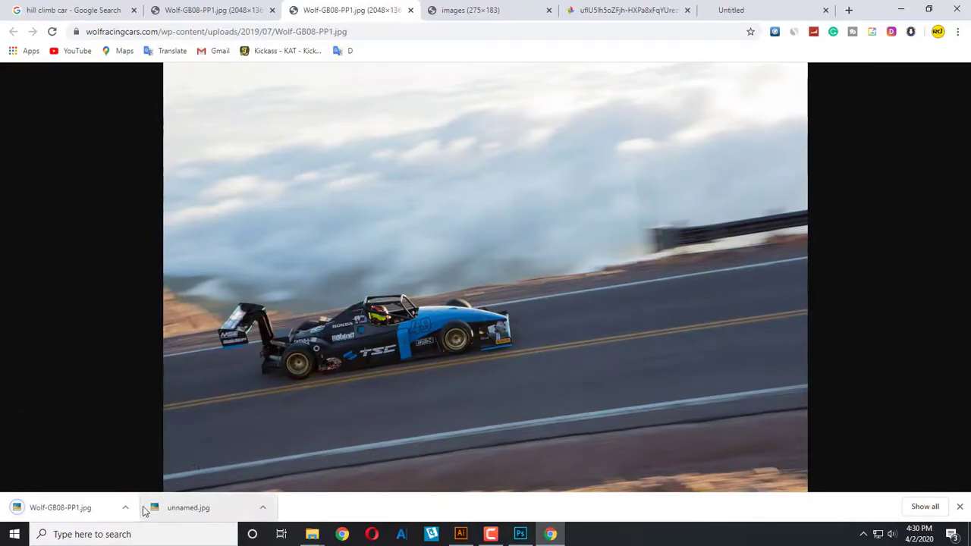
pyautogui.click(125, 508)
pyautogui.click(149, 466)
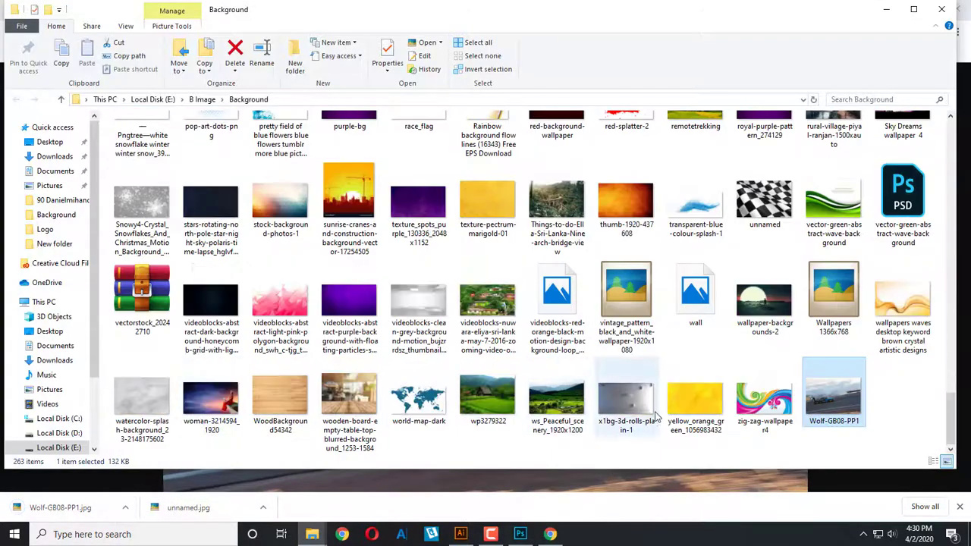
pyautogui.rightClick(832, 401)
pyautogui.moveTo(798, 334)
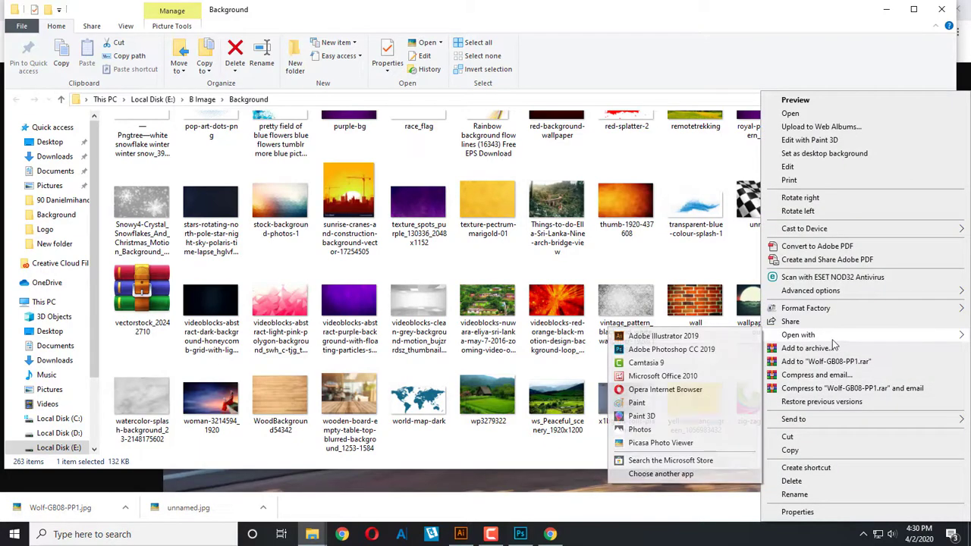
pyautogui.click(693, 349)
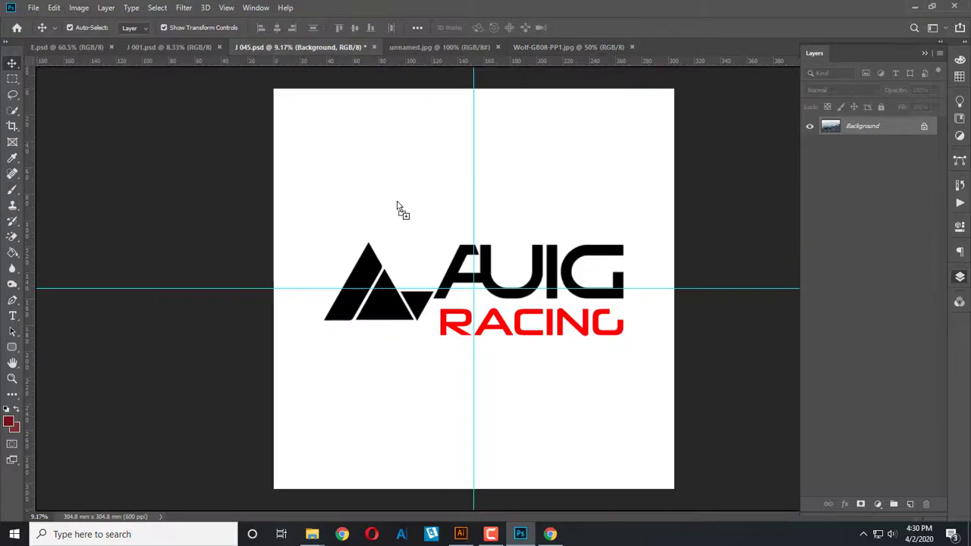
# Step: Bring the Wolf GB08 photo into J 045.psd and scale it to cover the canvas
pyautogui.moveTo(255, 52); pyautogui.dragTo(406, 215)
pyautogui.moveTo(459, 241); pyautogui.dragTo(565, 431)
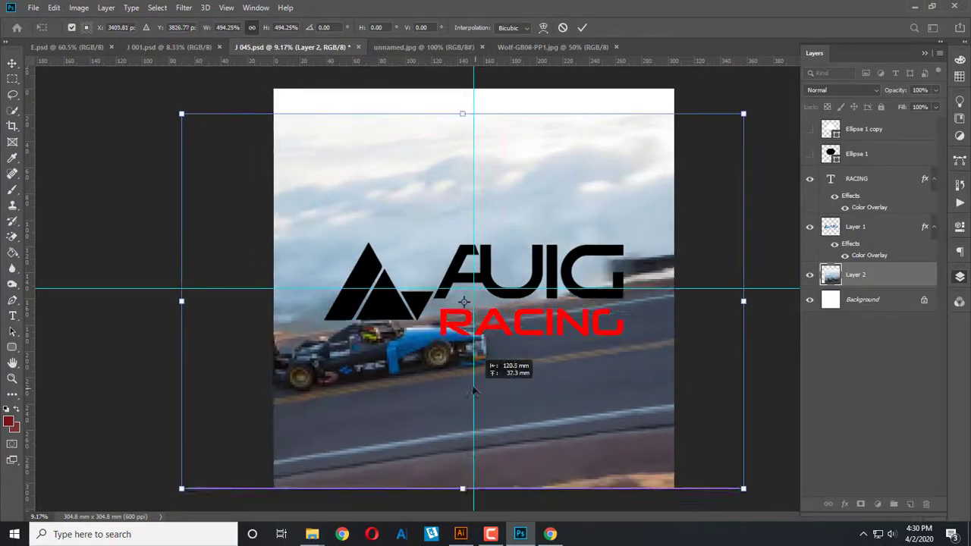
pyautogui.moveTo(564, 431); pyautogui.dragTo(449, 365)
pyautogui.moveTo(715, 468); pyautogui.dragTo(757, 489)
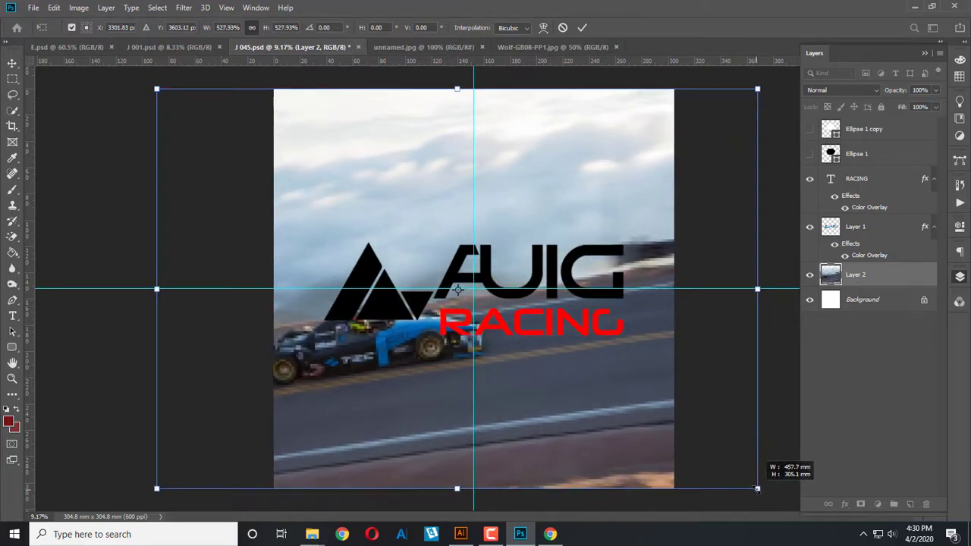
pyautogui.press('Return')
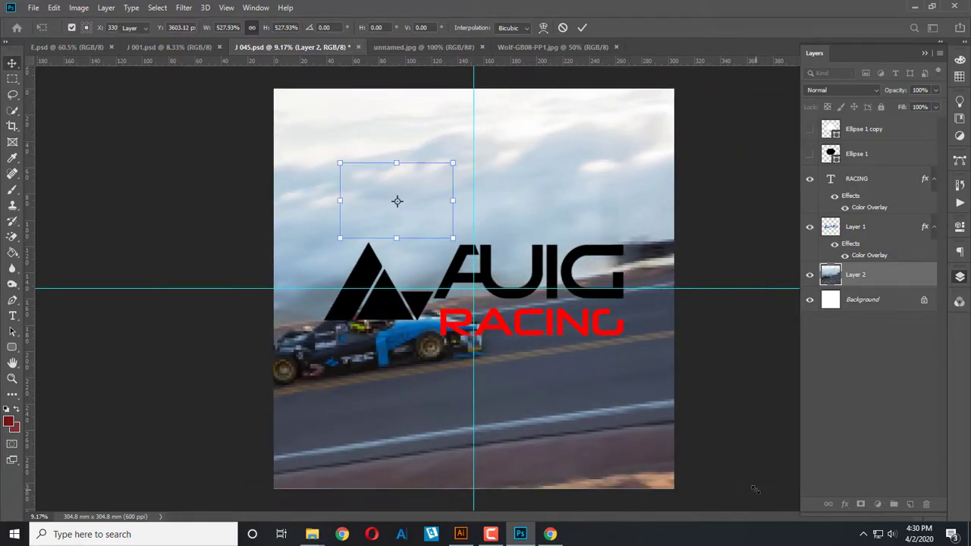
pyautogui.click(182, 300)
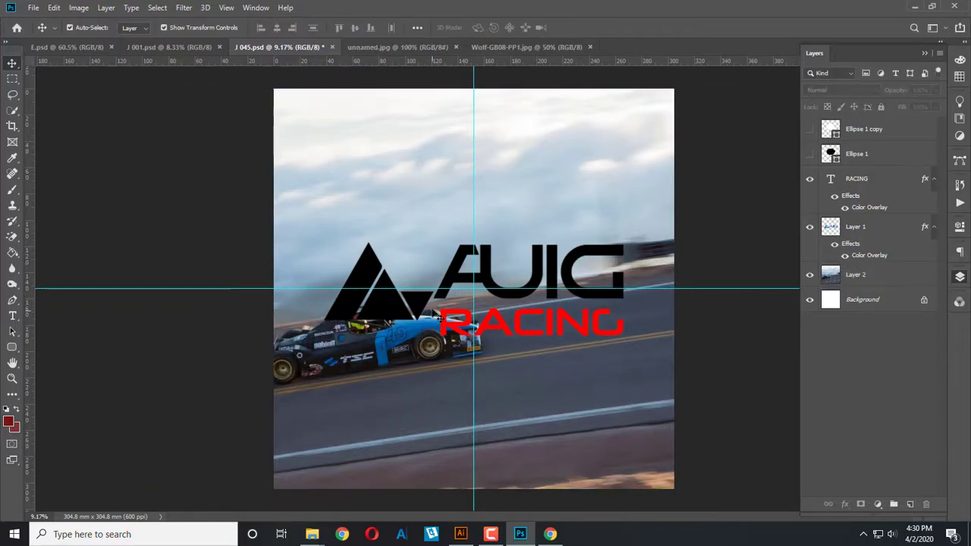
# Step: Position the car photo lower and move the AUIG logo and RACING text upward
pyautogui.click(406, 308)
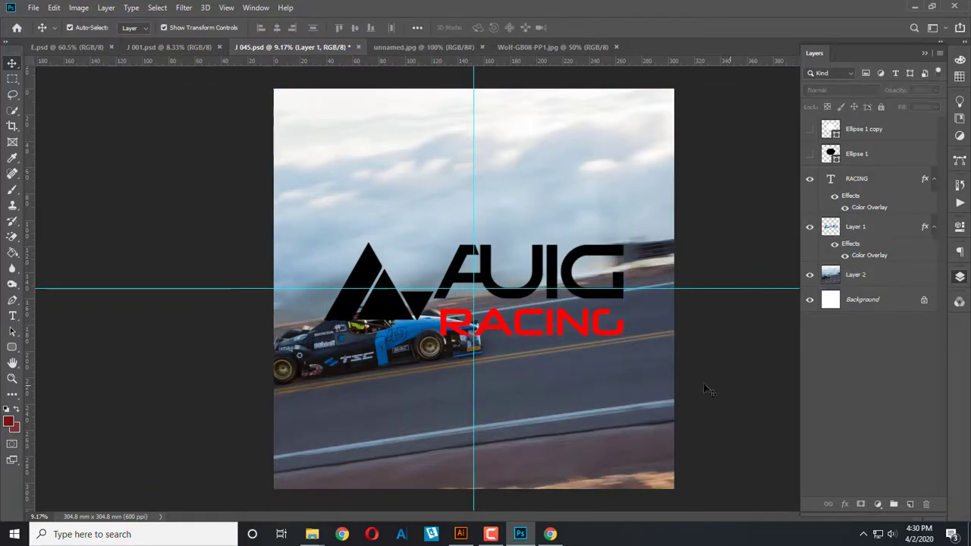
pyautogui.moveTo(703, 383)
pyautogui.mouseDown()
pyautogui.moveTo(620, 411)
pyautogui.moveTo(702, 412)
pyautogui.moveTo(671, 407)
pyautogui.mouseUp()
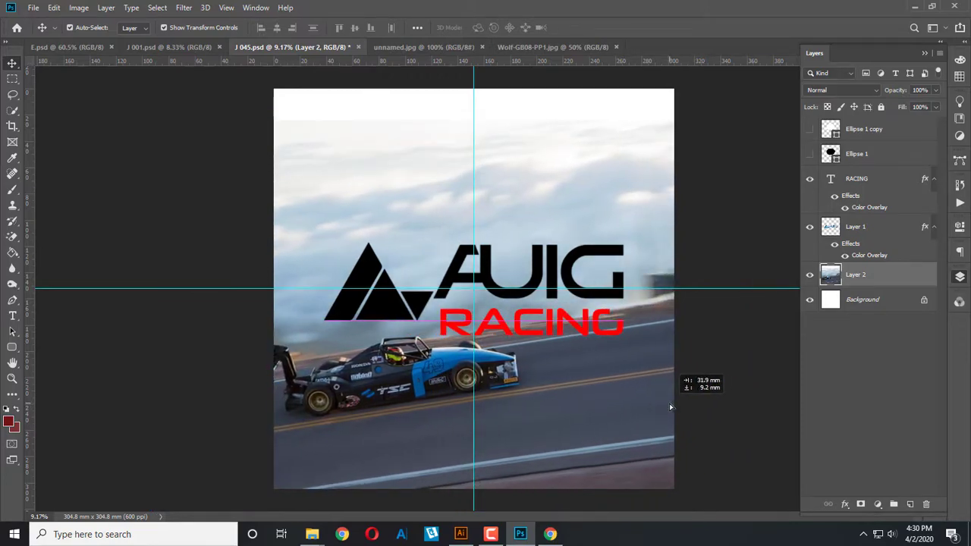
pyautogui.click(368, 273)
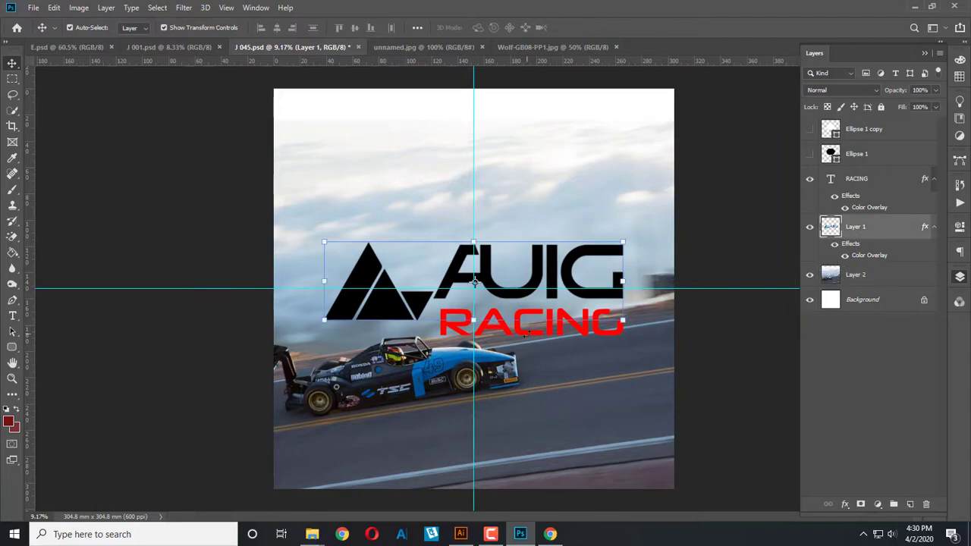
pyautogui.keyDown('shift'); pyautogui.click(540, 314); pyautogui.keyUp('shift')
pyautogui.moveTo(540, 313); pyautogui.dragTo(533, 245)
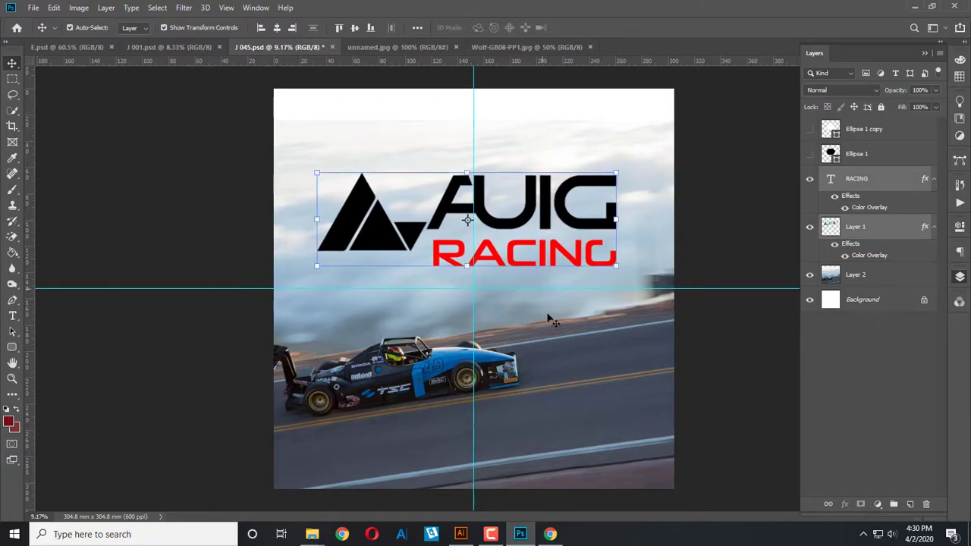
pyautogui.click(584, 398)
pyautogui.moveTo(584, 398); pyautogui.dragTo(581, 363)
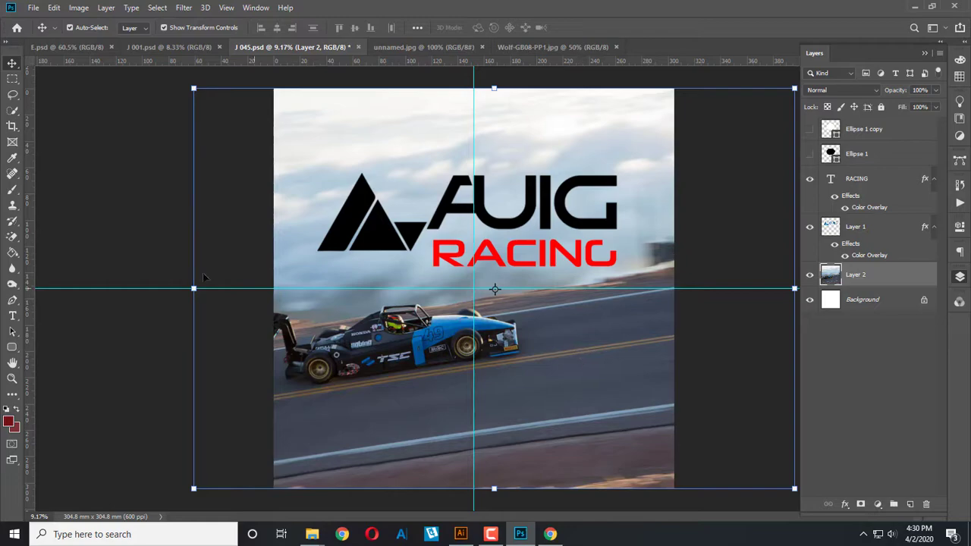
pyautogui.click(159, 249)
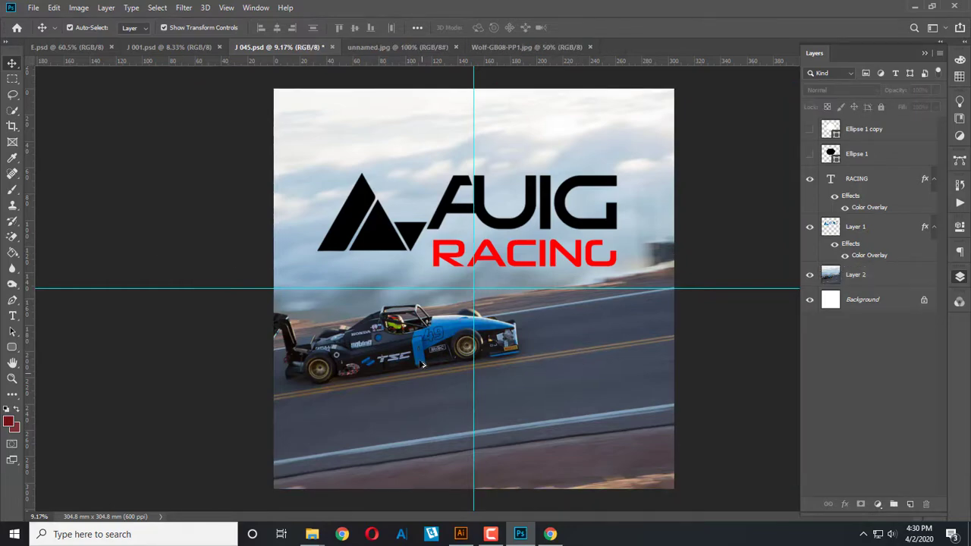
# Step: Review the composition and select the car photo layer
pyautogui.scroll(3, 423, 393)
pyautogui.scroll(3, 421, 359)
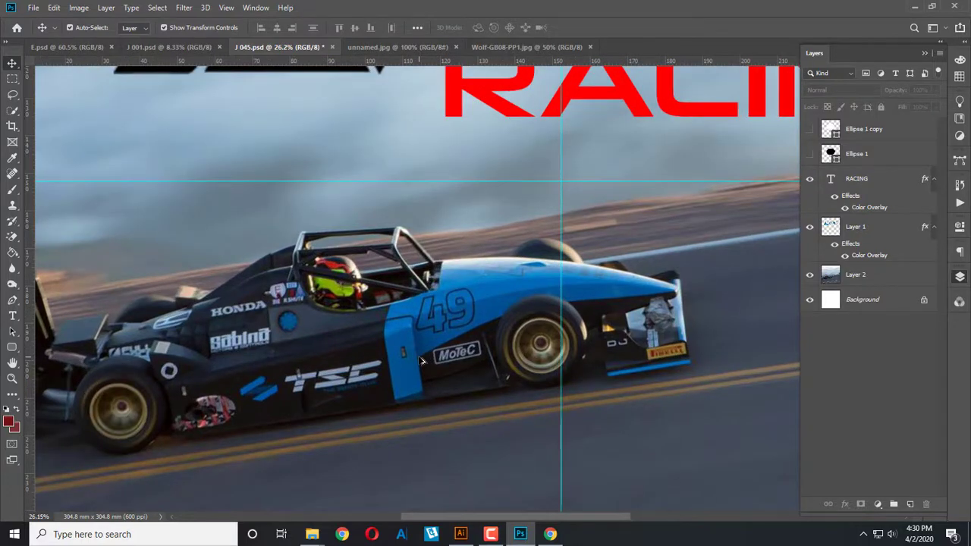
pyautogui.scroll(-3, 422, 361)
pyautogui.scroll(-2, 421, 360)
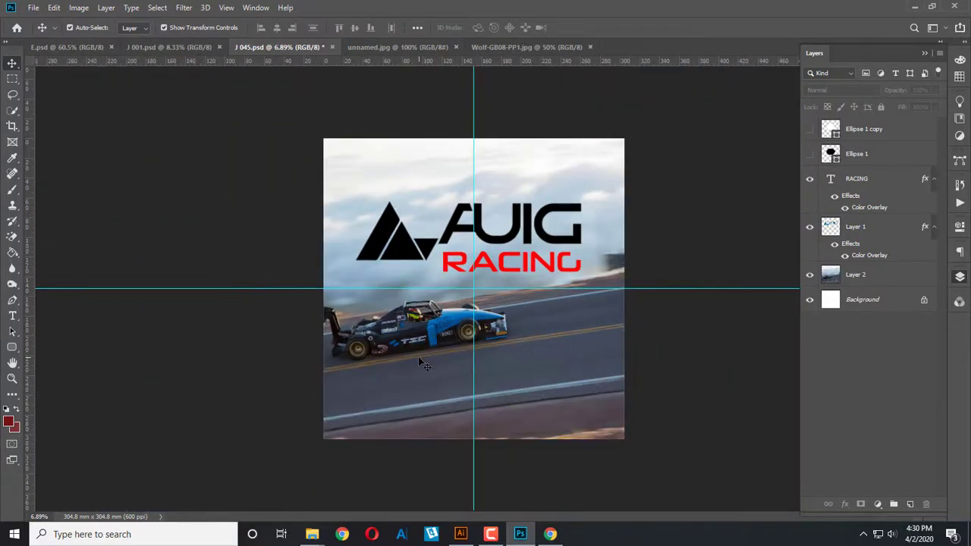
pyautogui.scroll(2, 504, 360)
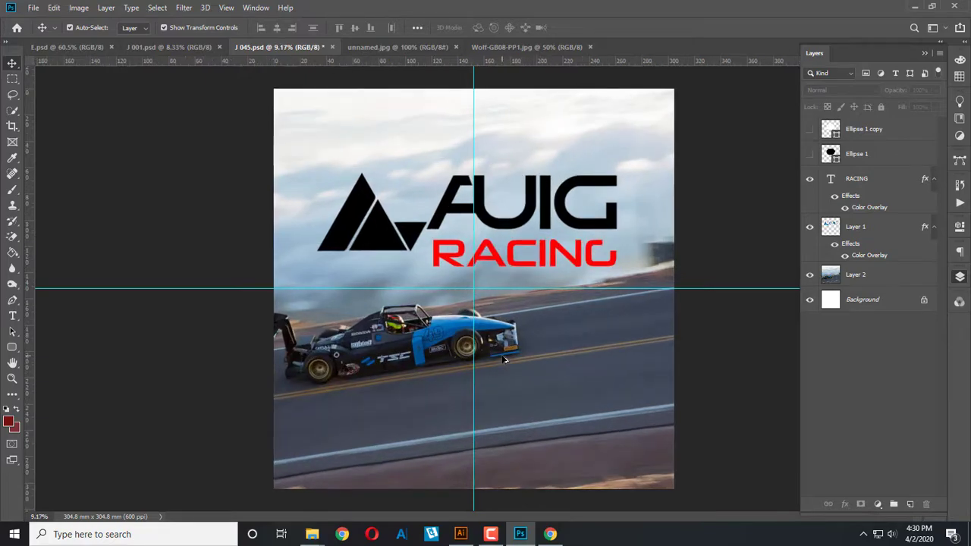
pyautogui.click(513, 362)
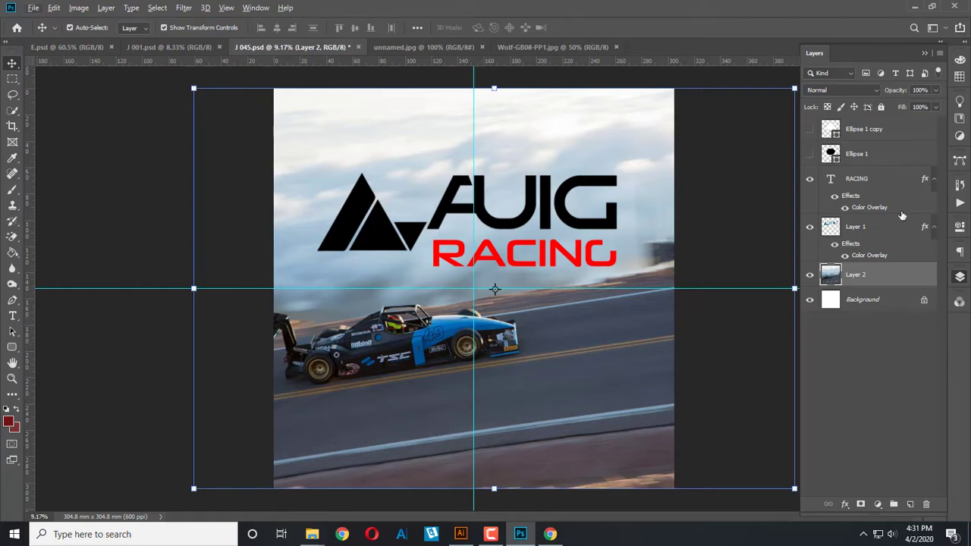
# Step: Add a Gradient Map over the car photo using the Black, White preset
pyautogui.click(959, 138)
pyautogui.click(913, 156)
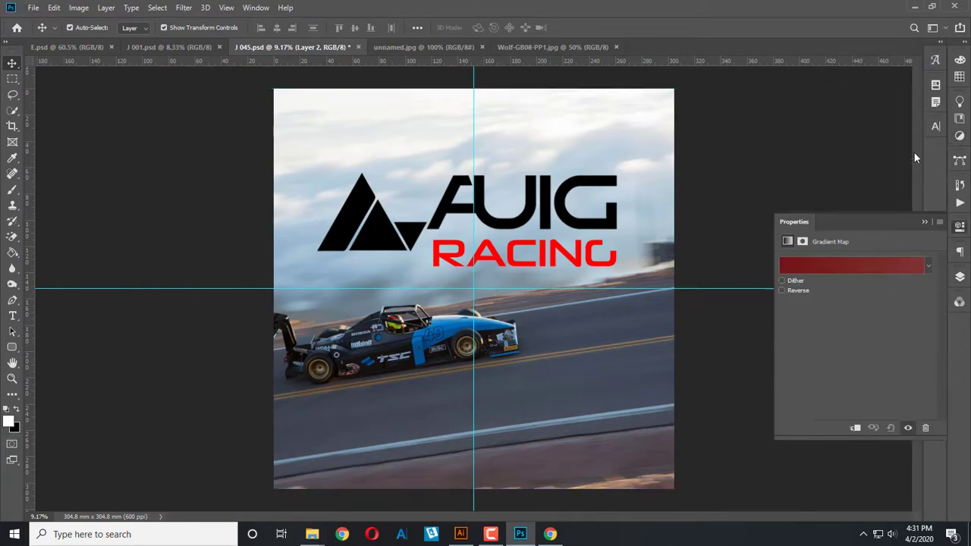
pyautogui.click(848, 266)
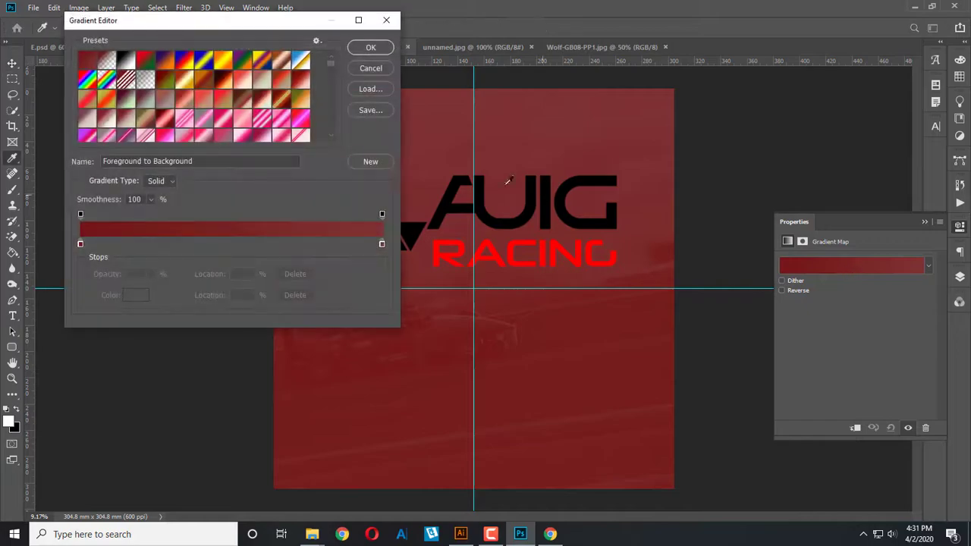
pyautogui.click(261, 119)
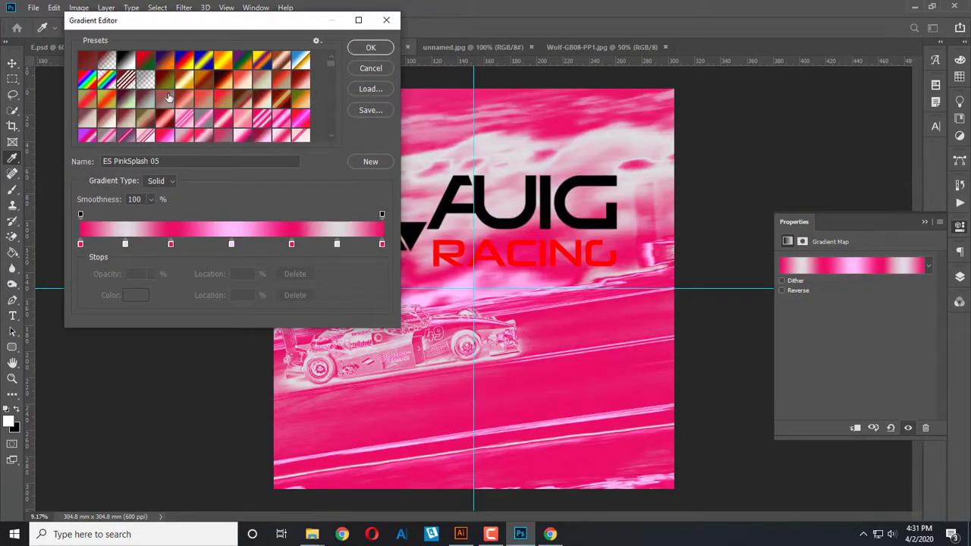
pyautogui.click(129, 59)
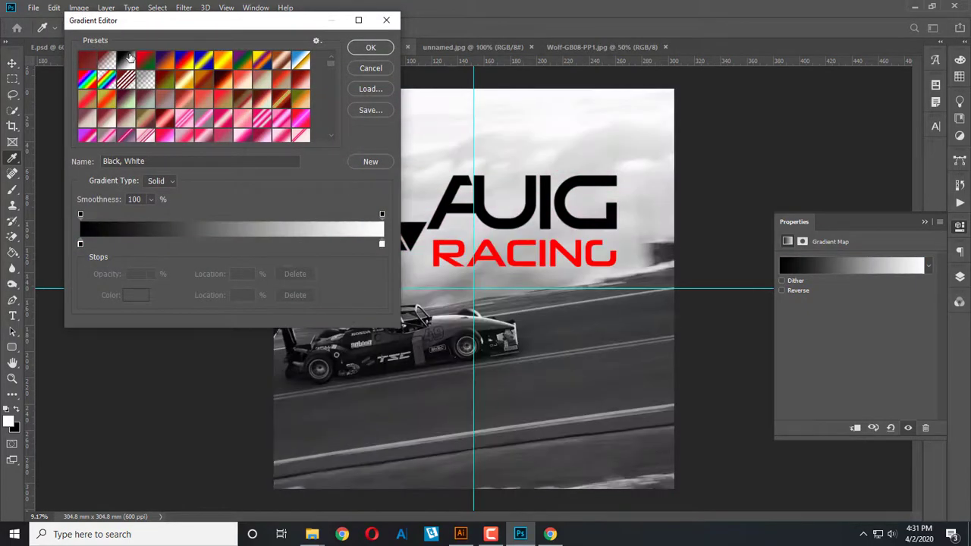
pyautogui.press('Return')
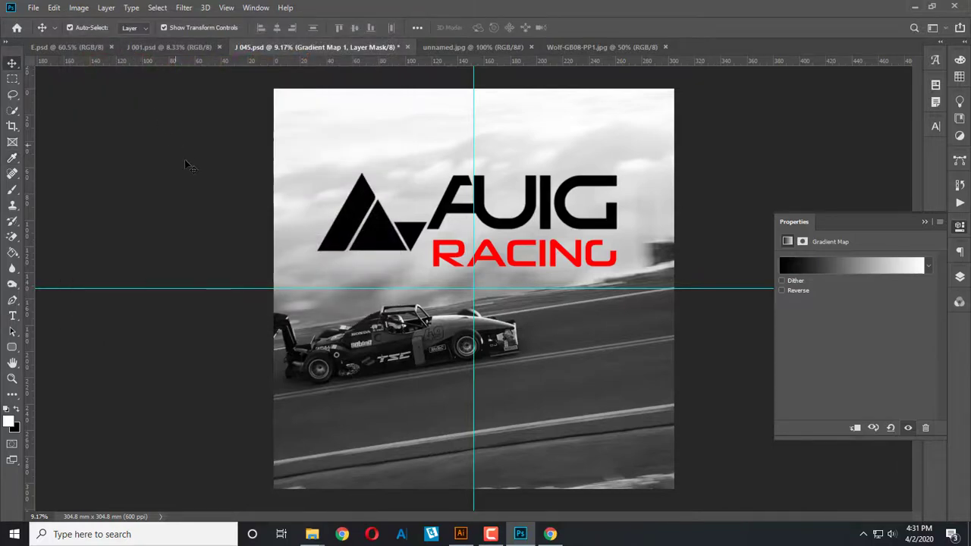
pyautogui.click(926, 222)
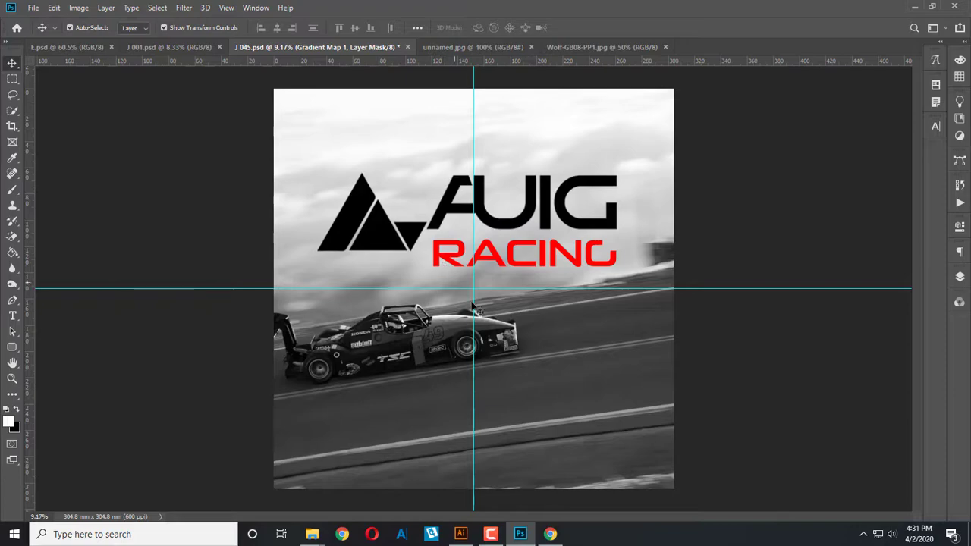
# Step: Drag the whole AUIG RACING logo about 42 px down onto the photo
pyautogui.click(441, 261)
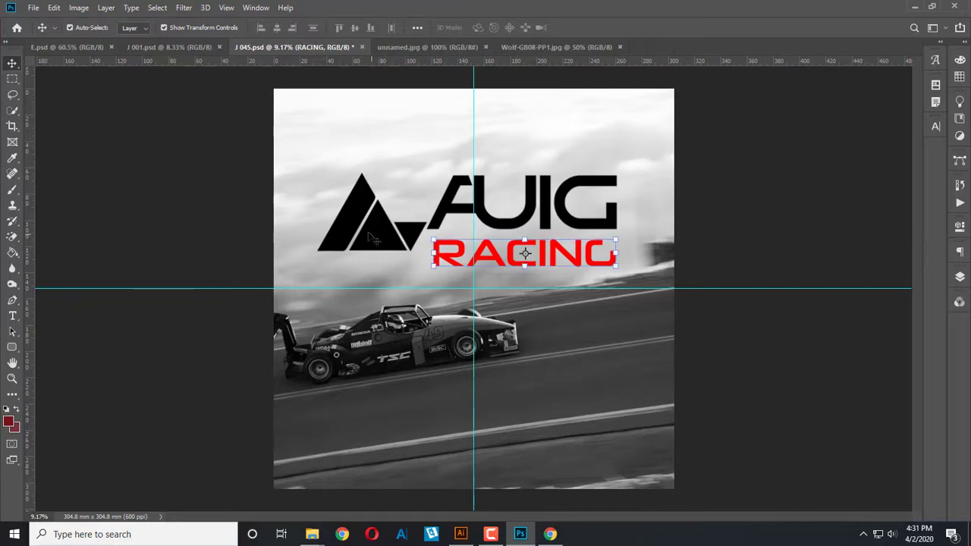
pyautogui.moveTo(377, 242); pyautogui.dragTo(383, 302)
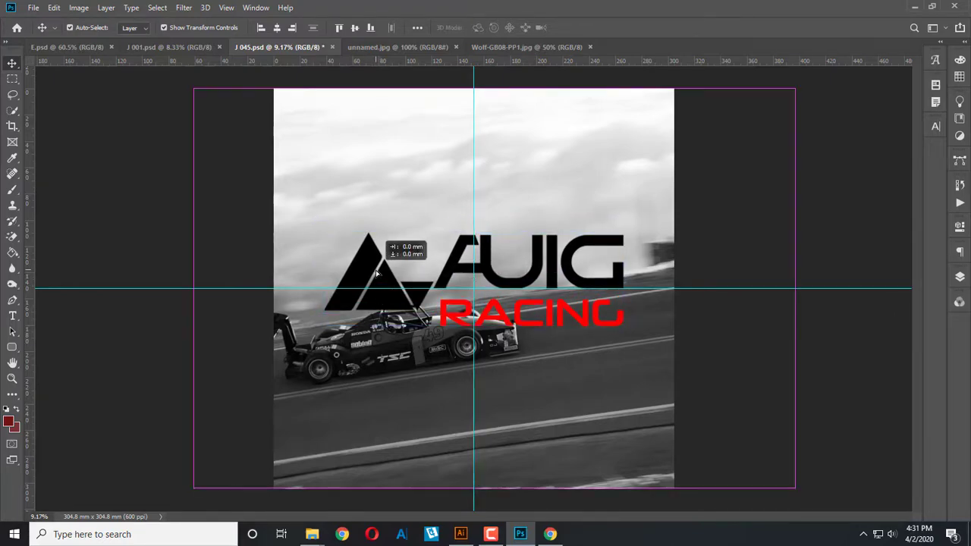
pyautogui.click(377, 275)
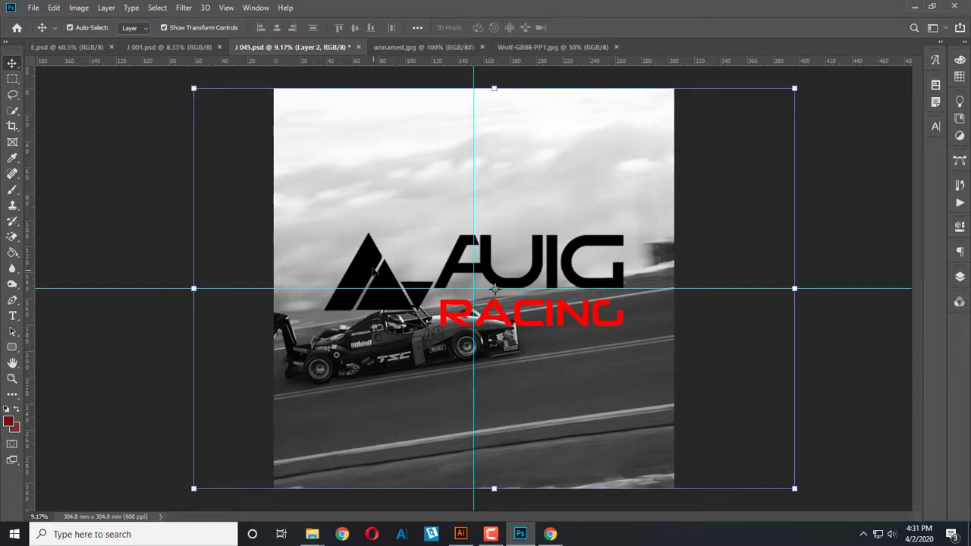
pyautogui.click(690, 225)
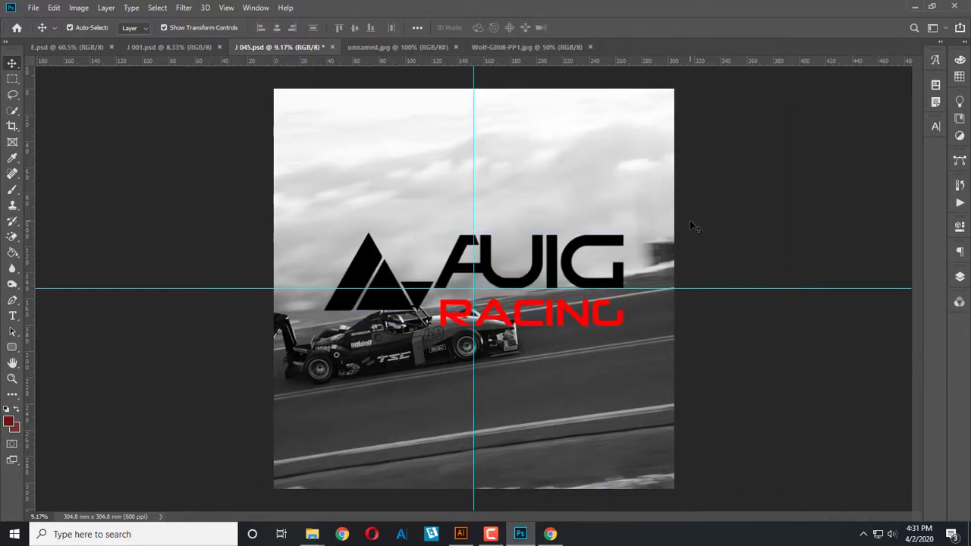
# Step: Check the AUIG and RACING layer bounds, then zoom in on the car
pyautogui.scroll(3, 417, 333)
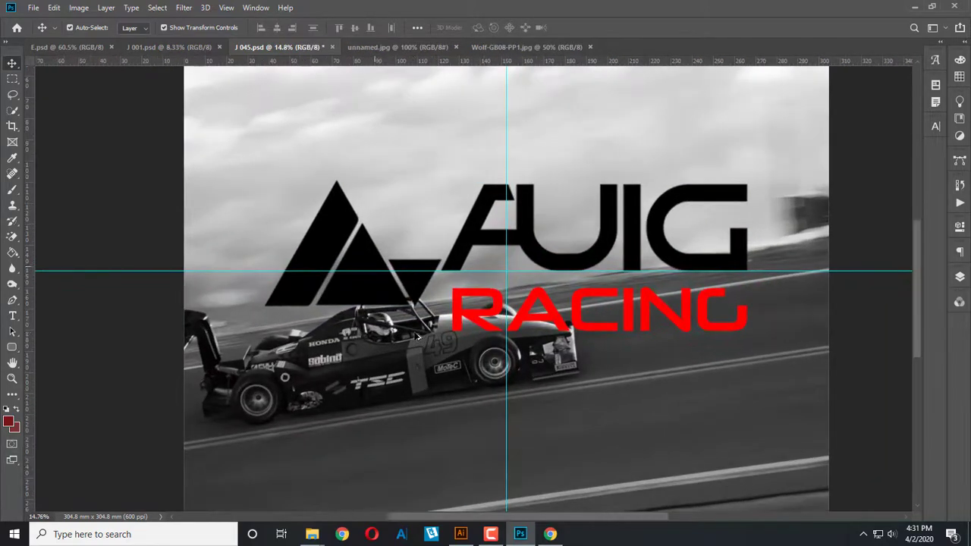
pyautogui.click(376, 292)
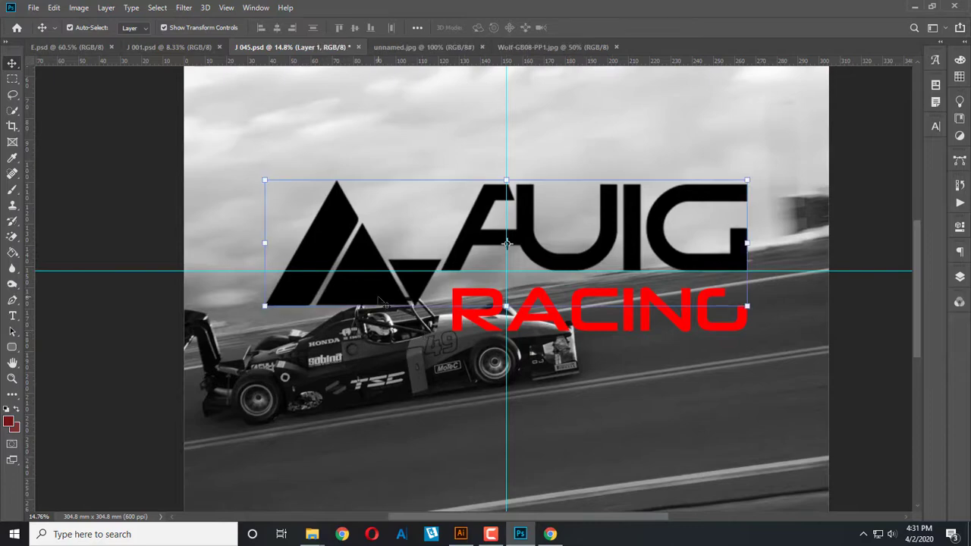
pyautogui.click(562, 328)
pyautogui.scroll(-2, 560, 319)
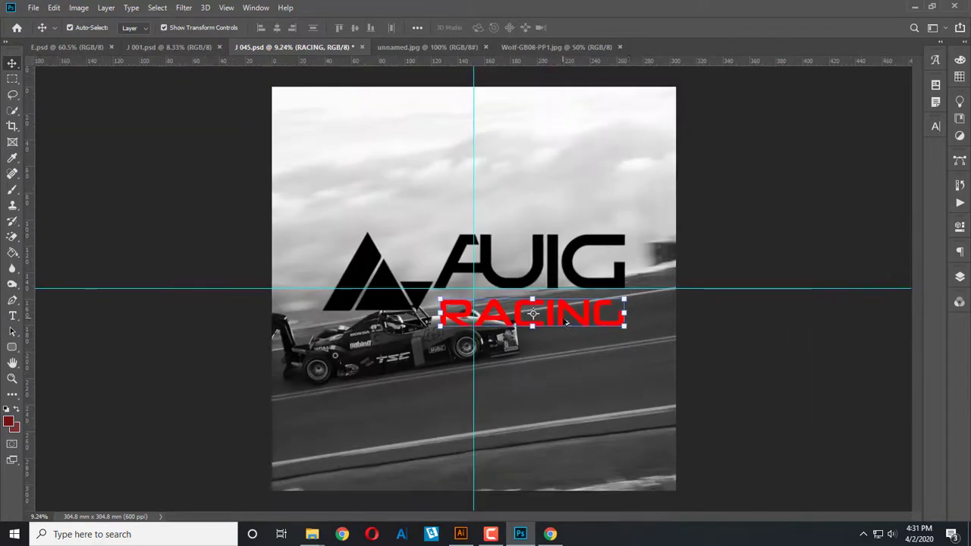
pyautogui.click(605, 347)
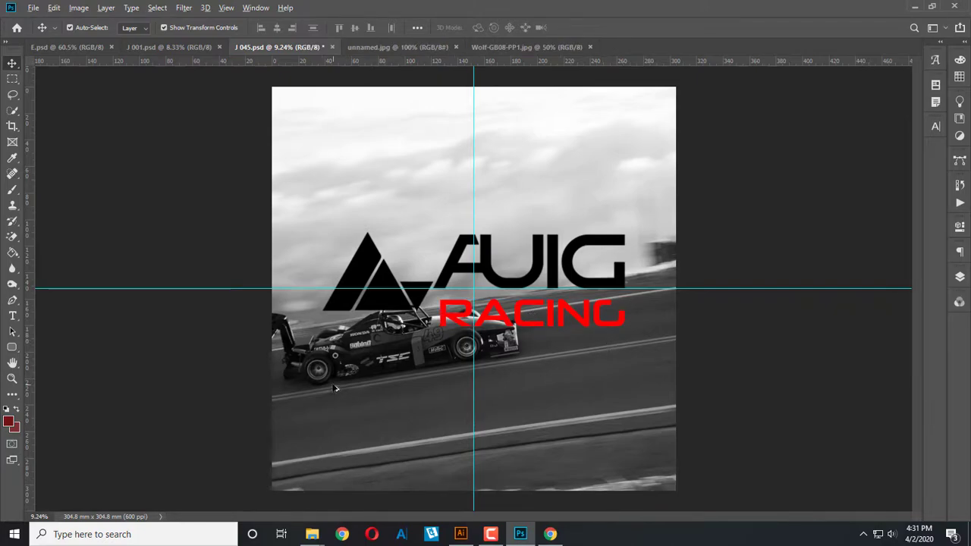
pyautogui.scroll(2, 335, 389)
pyautogui.scroll(3, 335, 389)
# Step: Lasso the TSC logo on Layer 2 and remove it with a Content-Aware fill
pyautogui.click(420, 350)
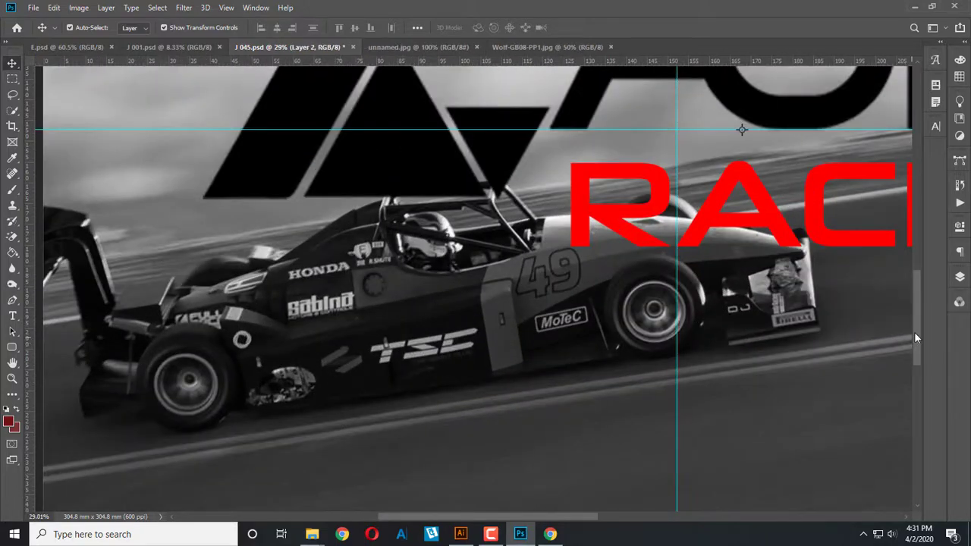
pyautogui.click(959, 278)
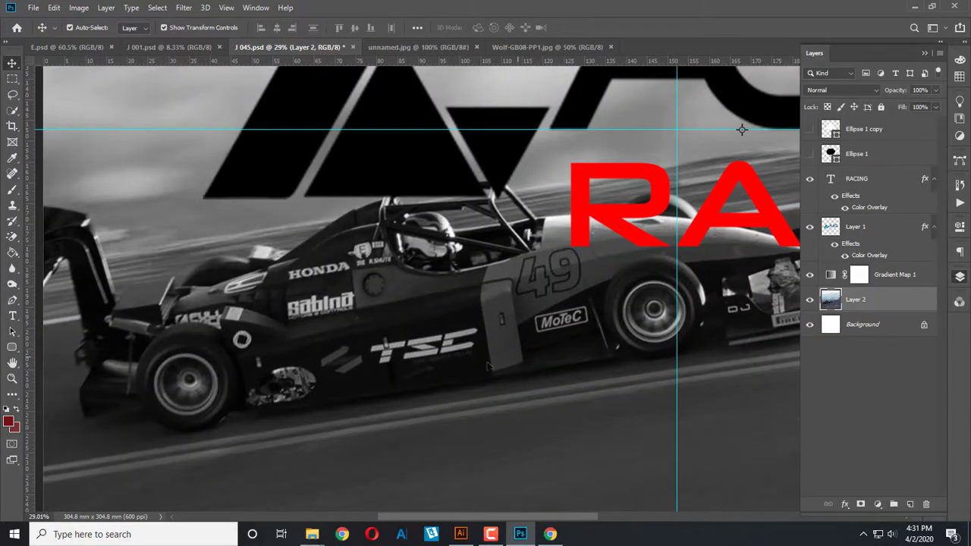
pyautogui.click(12, 94)
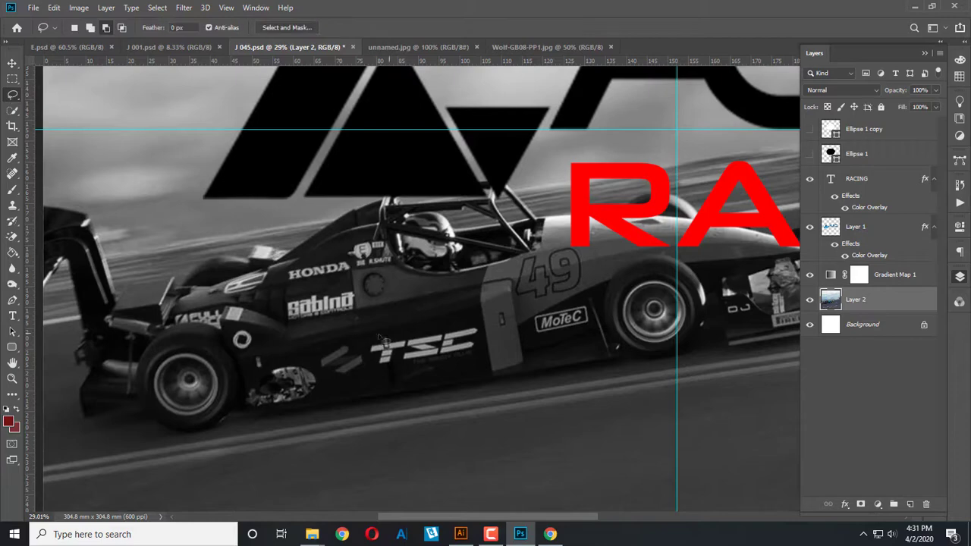
pyautogui.moveTo(365, 338)
pyautogui.mouseDown()
pyautogui.moveTo(379, 376)
pyautogui.moveTo(374, 336)
pyautogui.mouseUp()
pyautogui.rightClick(381, 358)
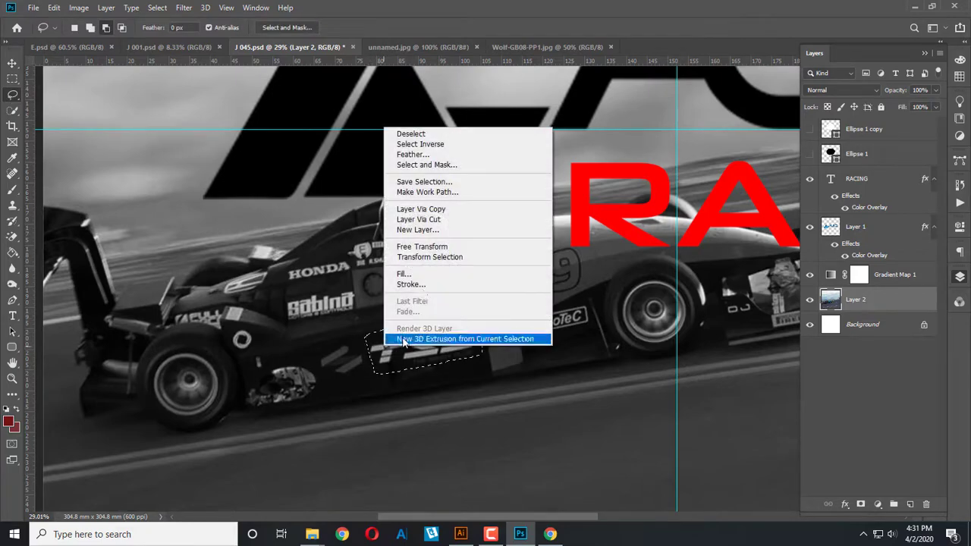
pyautogui.click(422, 275)
pyautogui.press('Return')
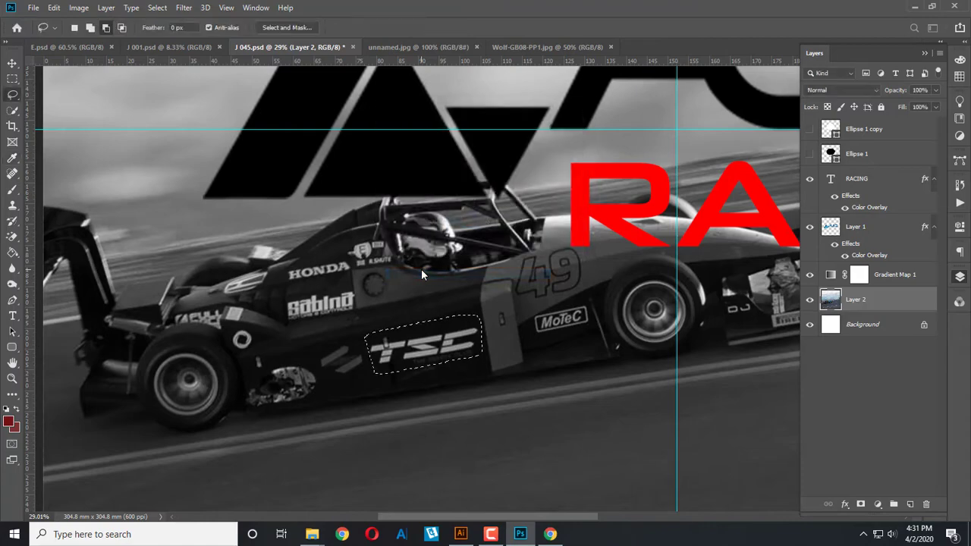
pyautogui.hotkey('ctrl', 'd')
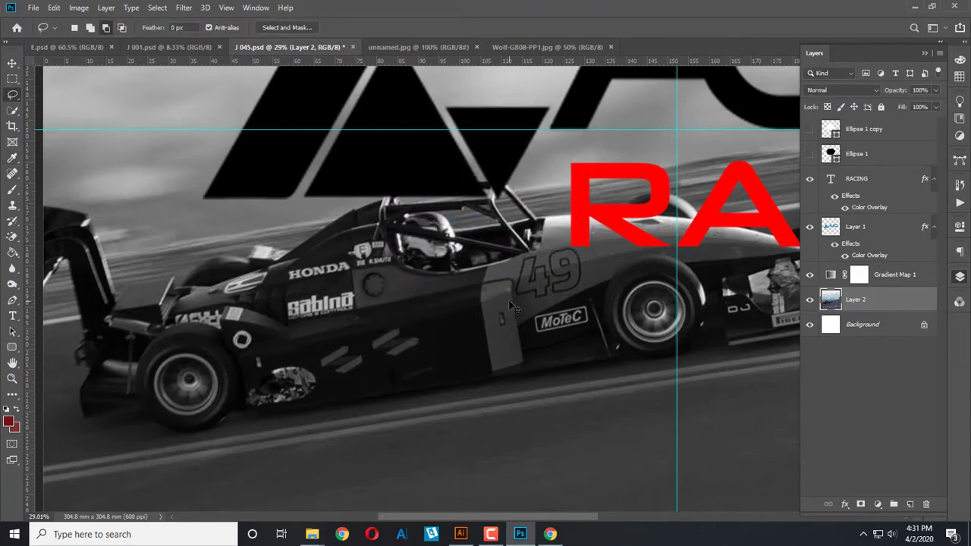
# Step: Zoom out, return to the Move tool and deselect the photo layer
pyautogui.scroll(-1, 571, 334)
pyautogui.scroll(-1, 572, 334)
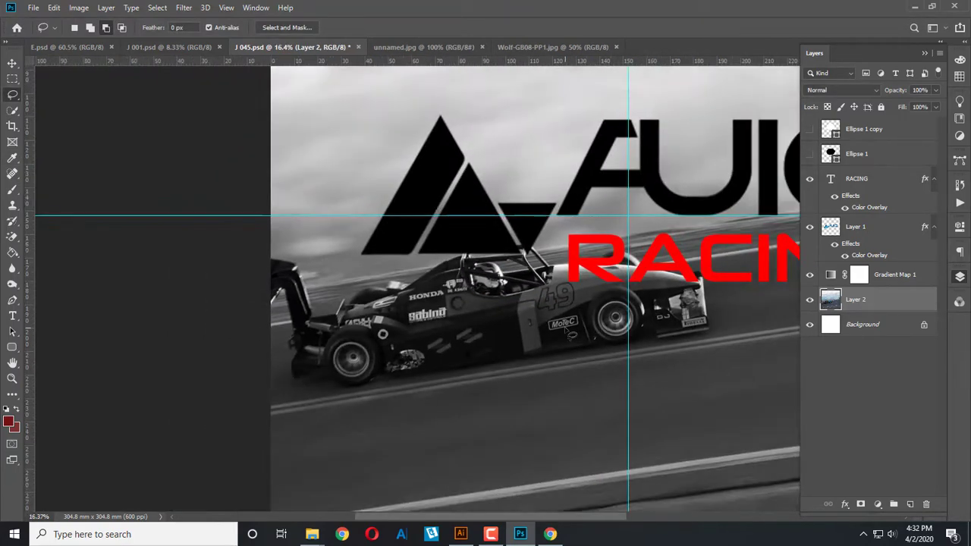
pyautogui.scroll(-1, 571, 334)
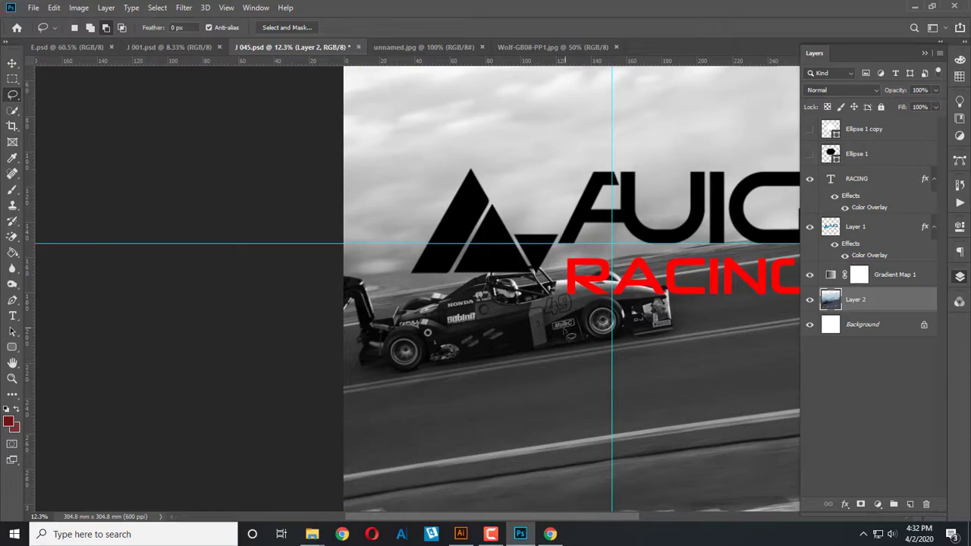
pyautogui.click(11, 63)
pyautogui.click(256, 224)
pyautogui.scroll(-1, 416, 302)
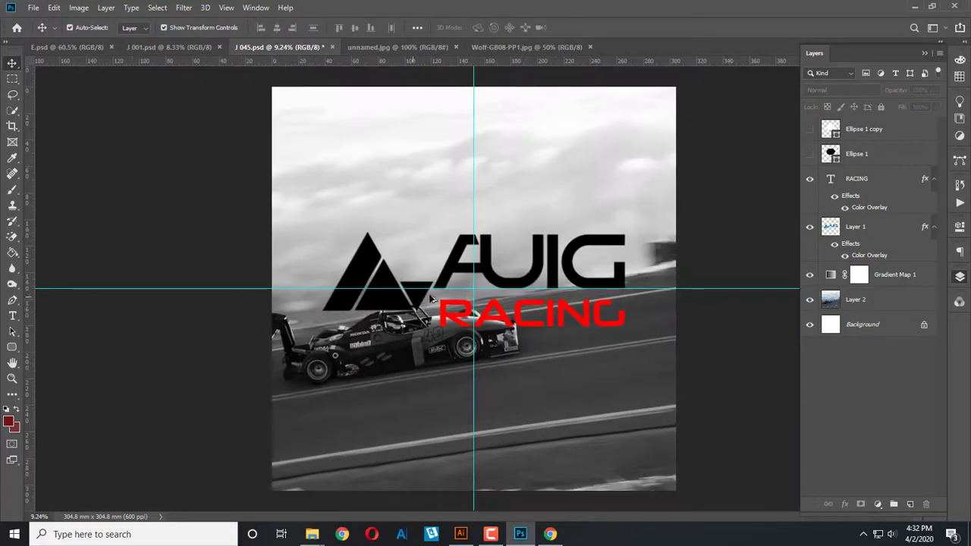
# Step: Duplicate the AUIG logo and give the copy a white (ffffff) Color Overlay
pyautogui.click(574, 267)
pyautogui.moveTo(468, 289); pyautogui.dragTo(309, 400)
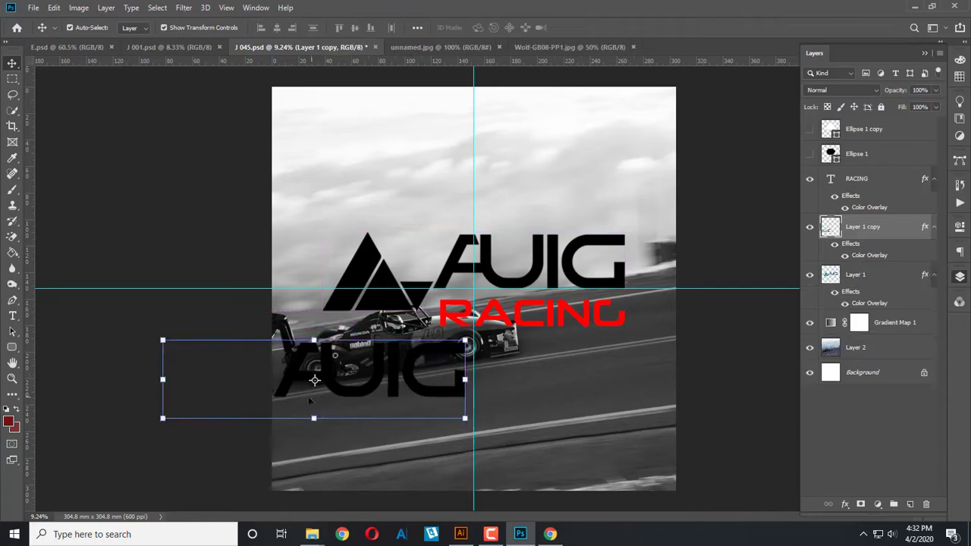
pyautogui.click(845, 504)
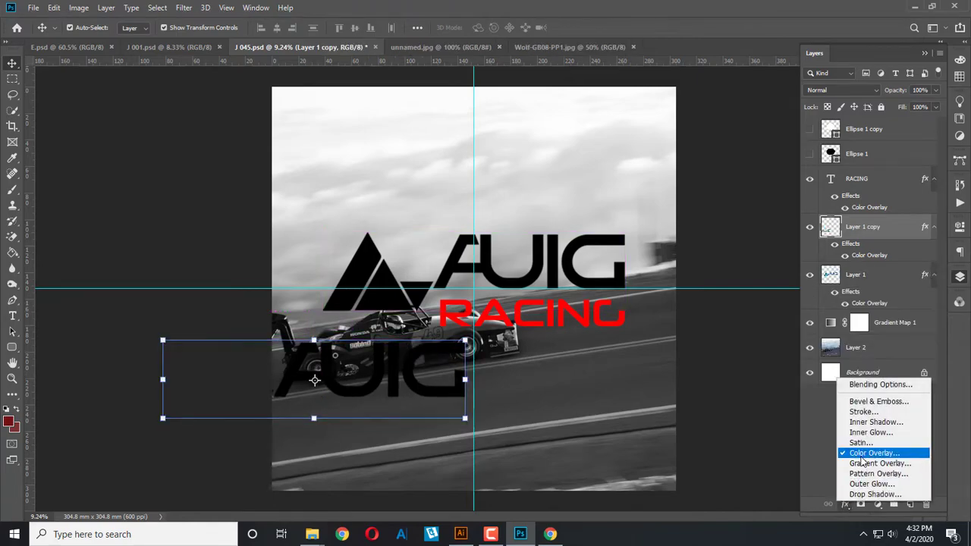
pyautogui.click(865, 453)
pyautogui.click(783, 196)
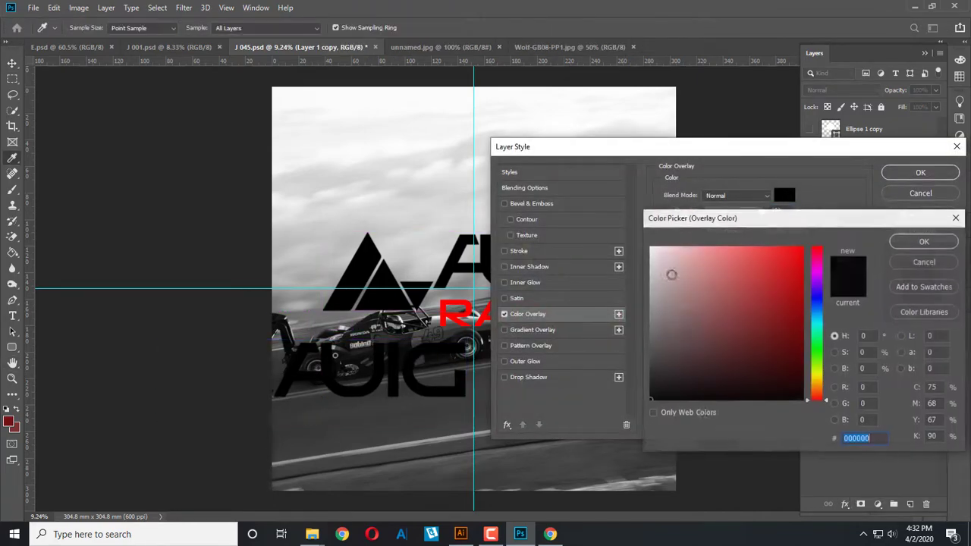
pyautogui.write('ffffff')
pyautogui.press('Return')
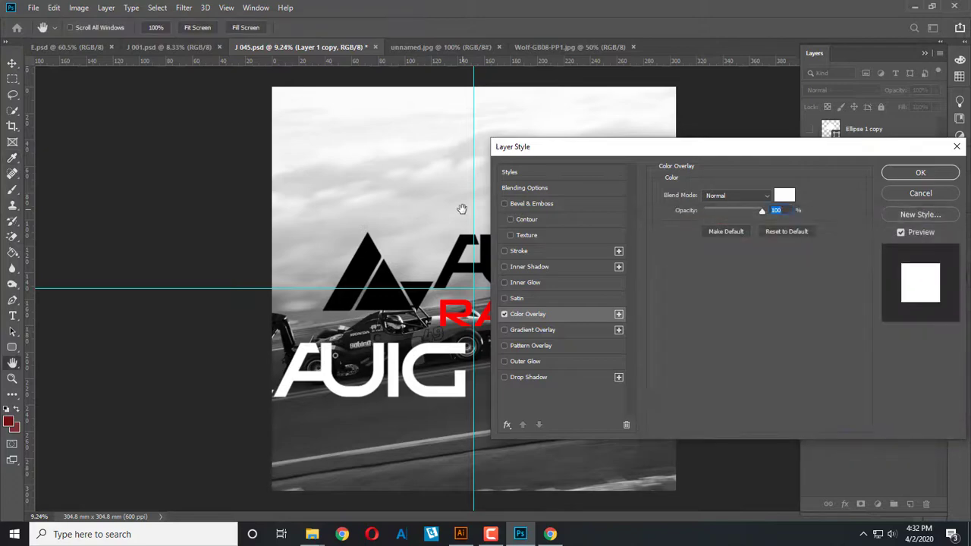
pyautogui.press('Return')
# Step: Shrink the white logo copy, tilt it to match the car, and place it on the side panel
pyautogui.hotkey('ctrl', 't')
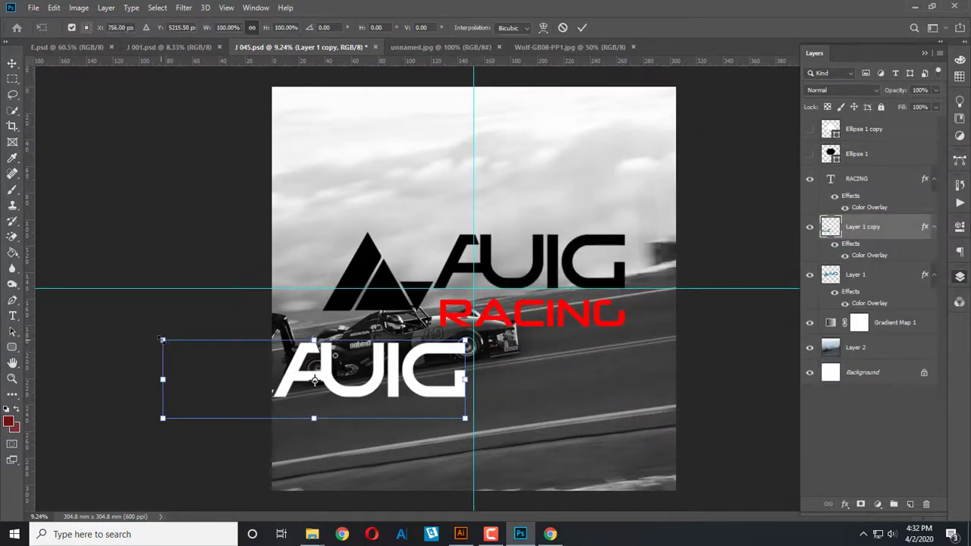
pyautogui.moveTo(162, 340)
pyautogui.mouseDown()
pyautogui.moveTo(365, 396)
pyautogui.moveTo(279, 343)
pyautogui.moveTo(330, 335)
pyautogui.mouseUp()
pyautogui.scroll(3, 362, 398)
pyautogui.scroll(3, 362, 397)
pyautogui.press('Return')
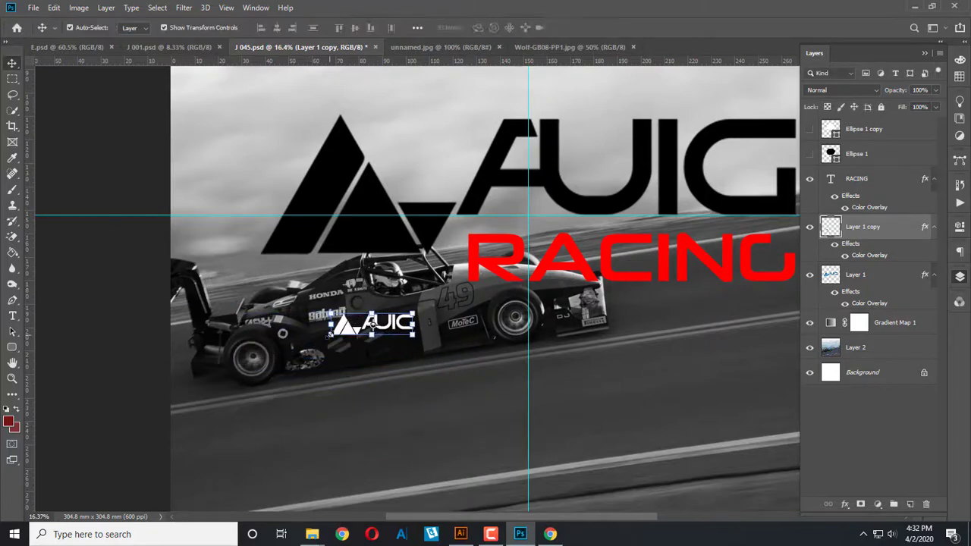
pyautogui.scroll(2, 379, 330)
pyautogui.scroll(2, 379, 330)
pyautogui.scroll(1, 394, 341)
pyautogui.moveTo(434, 335)
pyautogui.mouseDown()
pyautogui.moveTo(446, 320)
pyautogui.moveTo(436, 311)
pyautogui.mouseUp()
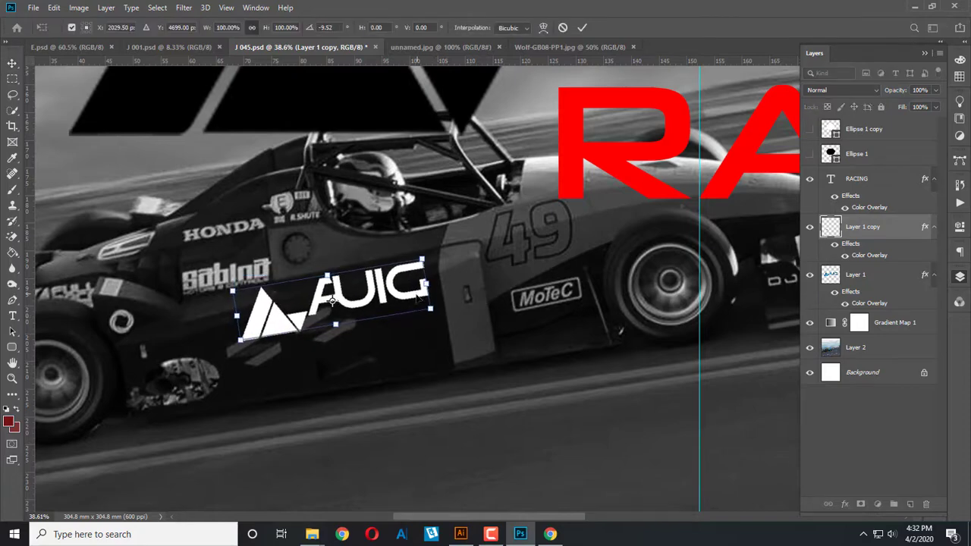
pyautogui.moveTo(332, 299); pyautogui.dragTo(343, 334)
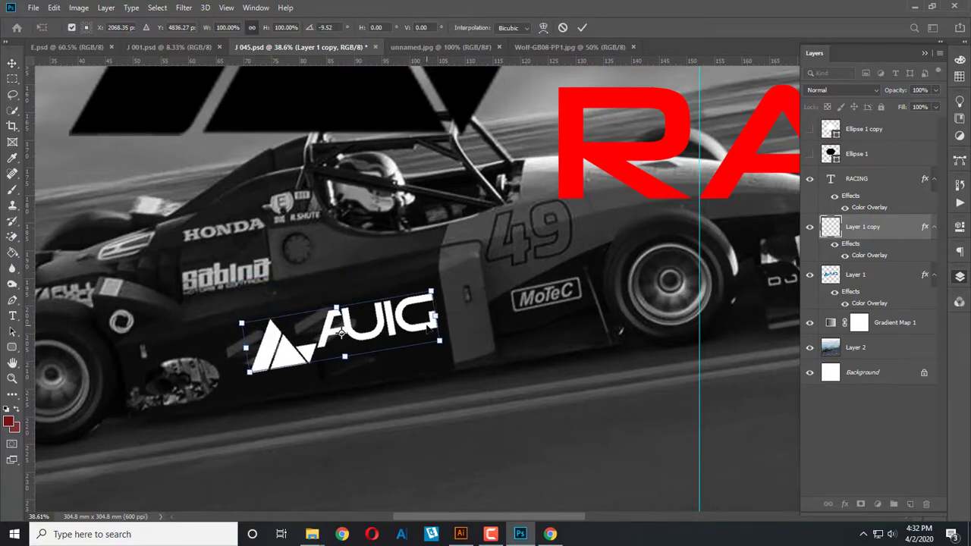
pyautogui.press('Return')
# Step: Fade the logo to 50% opacity, nudge it into place, then restore full opacity
pyautogui.press('5')
pyautogui.click(499, 418)
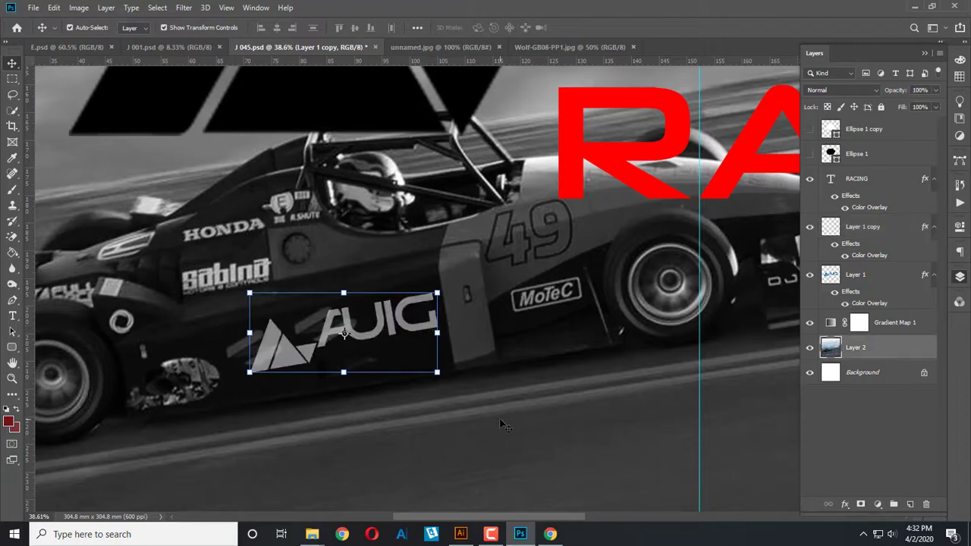
pyautogui.moveTo(436, 331); pyautogui.dragTo(425, 331)
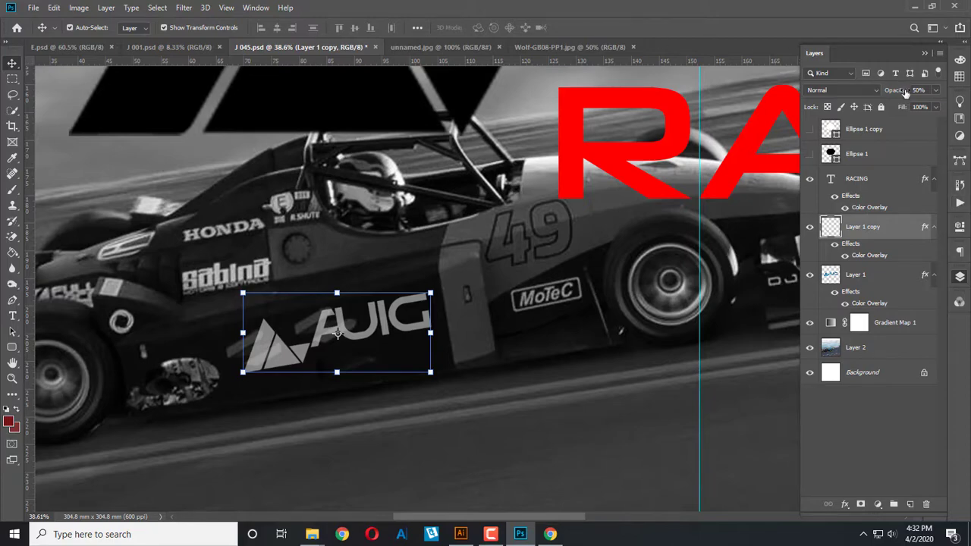
pyautogui.moveTo(905, 91); pyautogui.dragTo(910, 91)
pyautogui.click(548, 406)
# Step: Shrink the car-side AUIG logo slightly to fit the panel
pyautogui.scroll(-3, 549, 406)
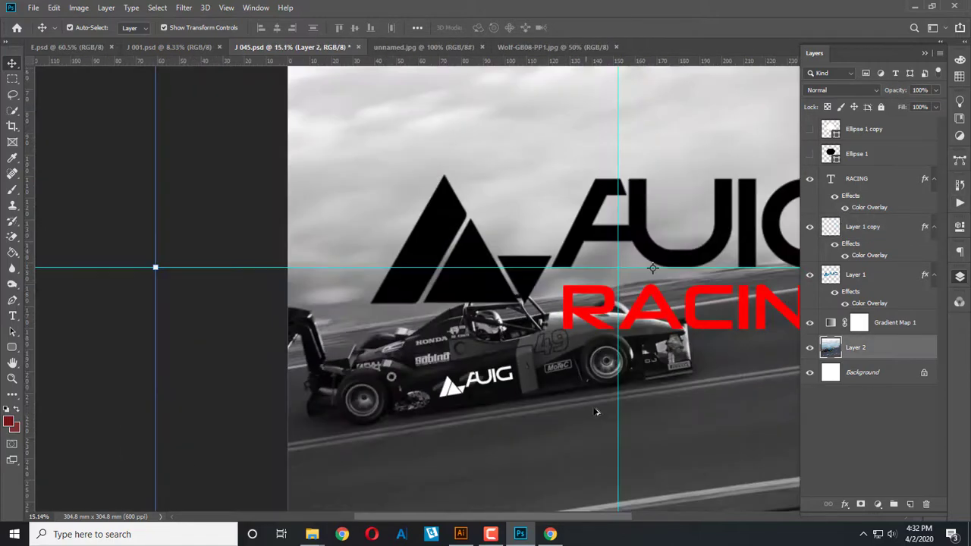
pyautogui.scroll(-1, 616, 409)
pyautogui.scroll(1, 508, 401)
pyautogui.scroll(1, 509, 401)
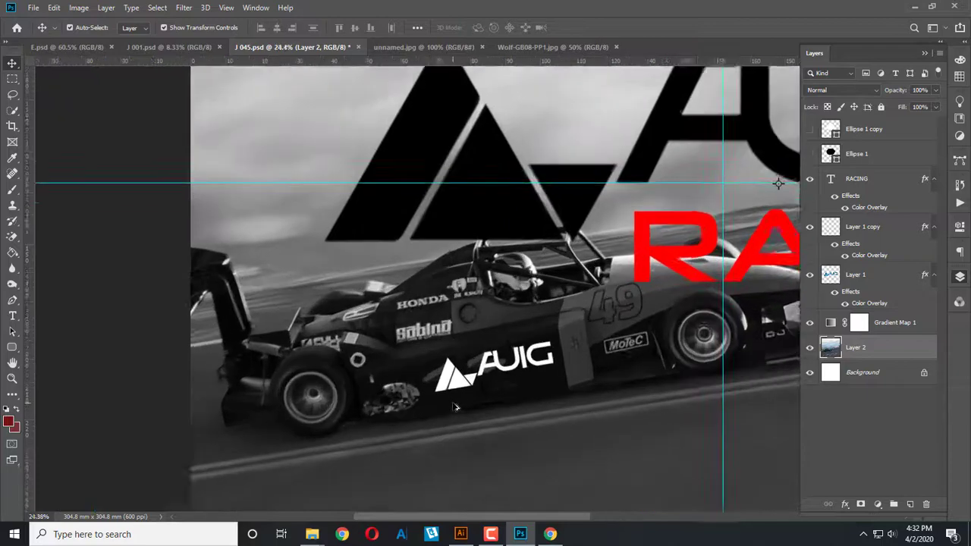
pyautogui.scroll(1, 509, 400)
pyautogui.scroll(1, 501, 398)
pyautogui.scroll(1, 476, 392)
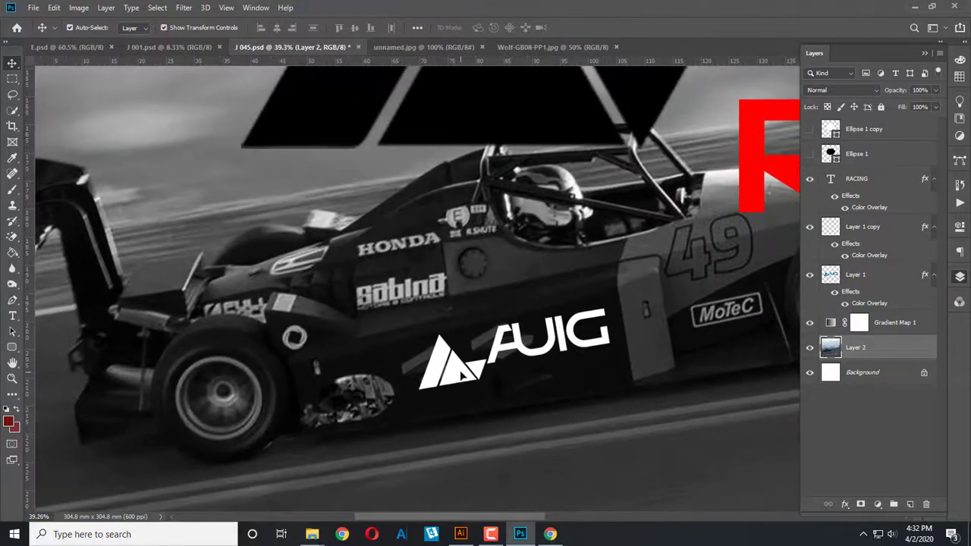
pyautogui.click(461, 373)
pyautogui.moveTo(418, 388); pyautogui.dragTo(428, 386)
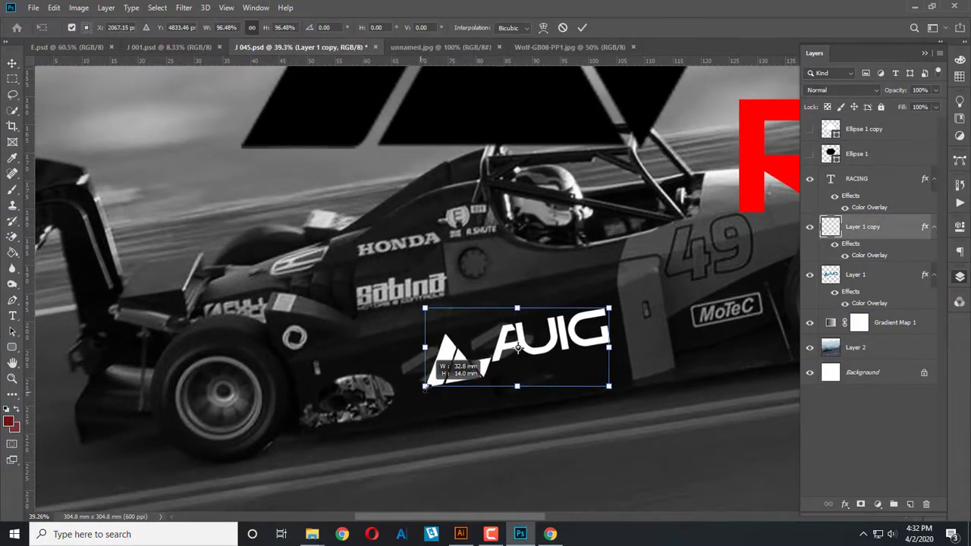
pyautogui.click(346, 329)
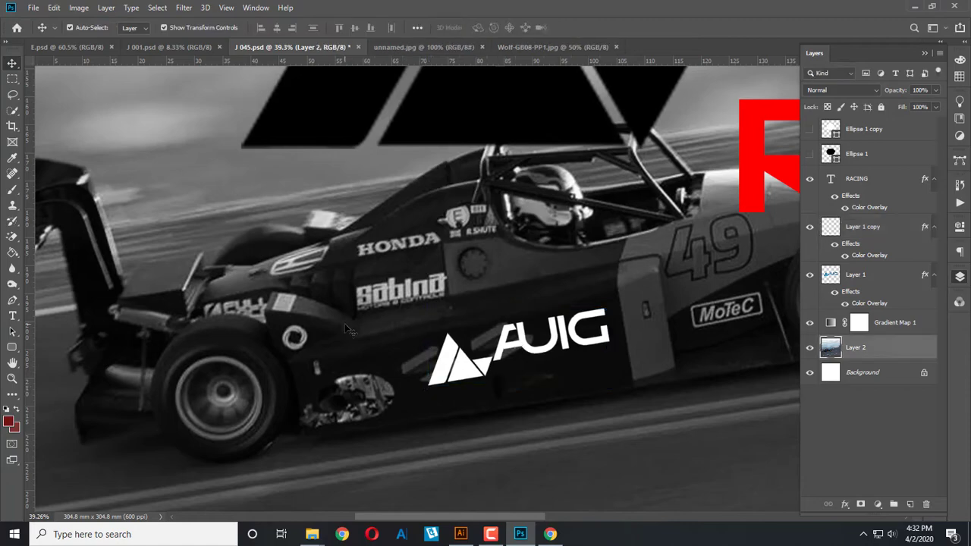
# Step: Change the logo's overlay to light grey b7b7b7, sampled from the sponsor lettering
pyautogui.press('b')
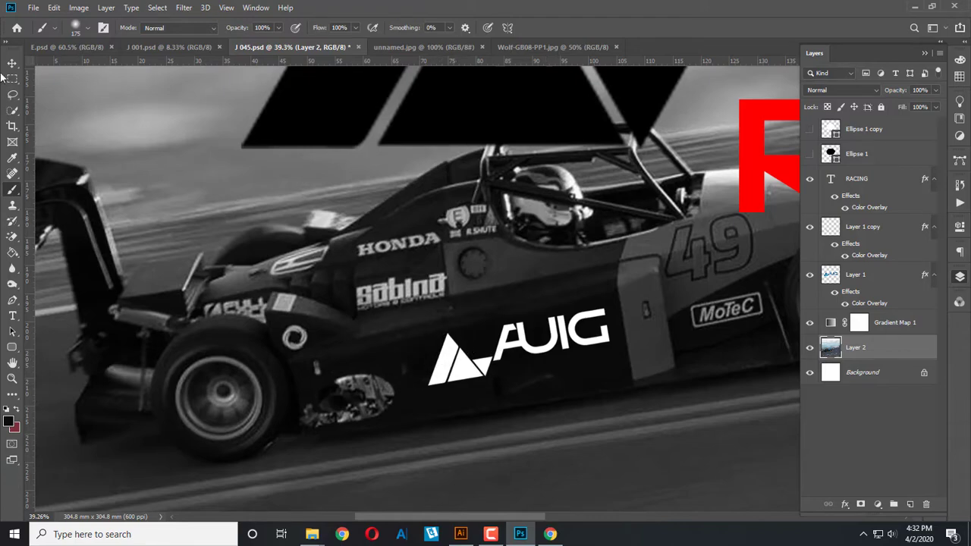
pyautogui.click(12, 64)
pyautogui.click(472, 370)
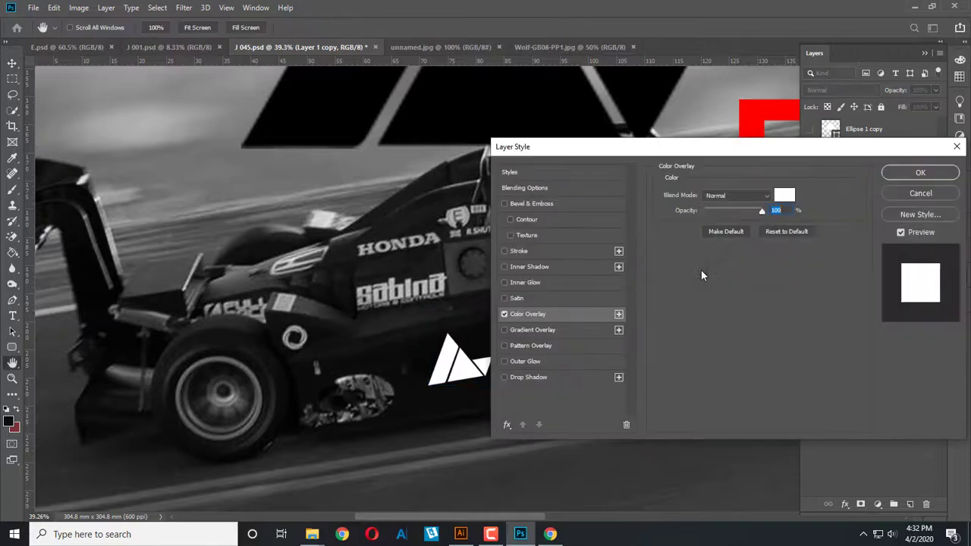
pyautogui.click(784, 196)
pyautogui.click(387, 297)
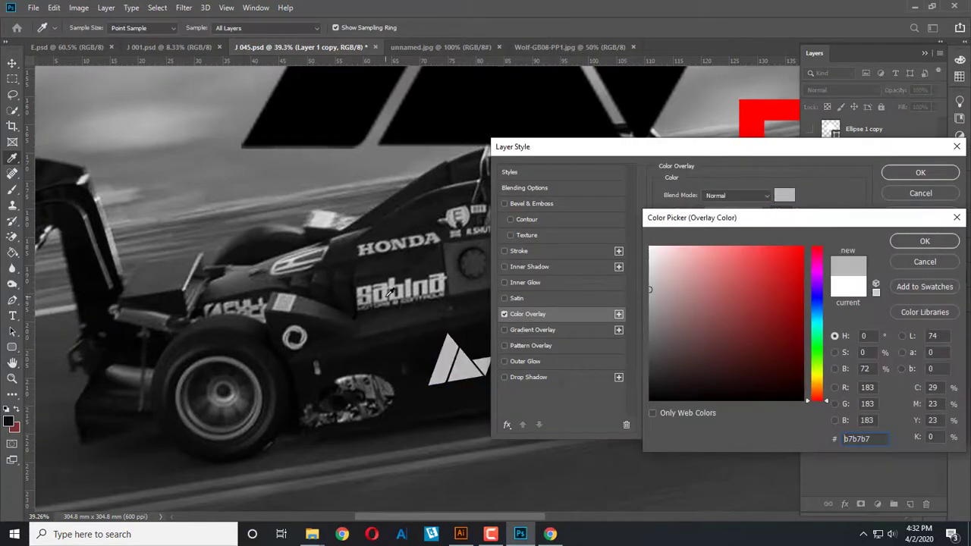
pyautogui.press('Return')
pyautogui.press('Return')
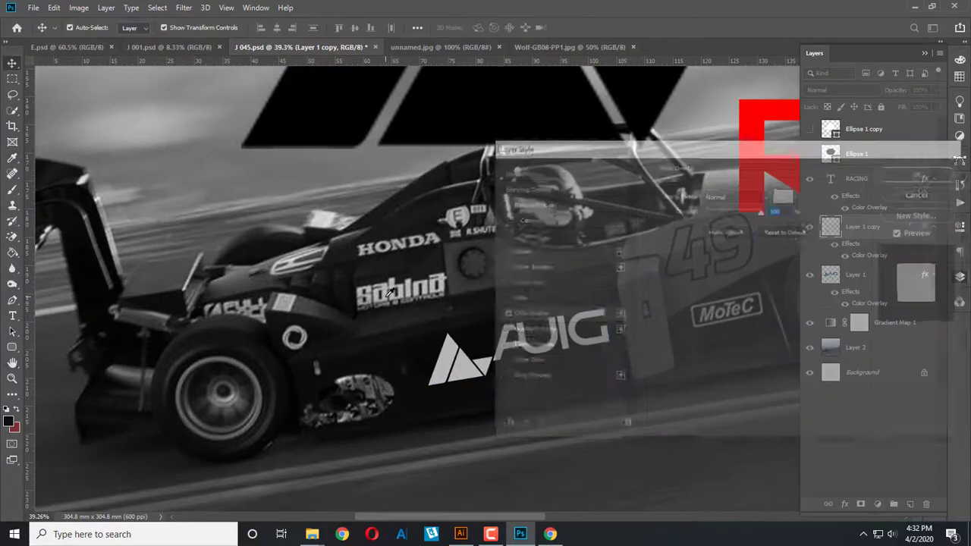
pyautogui.click(660, 405)
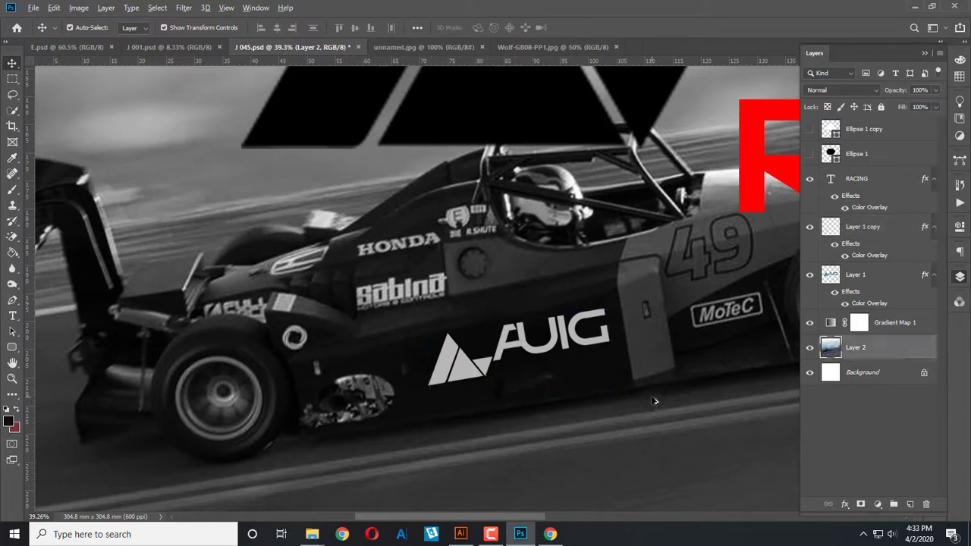
pyautogui.scroll(-2, 655, 401)
pyautogui.scroll(-2, 655, 401)
pyautogui.scroll(-2, 655, 402)
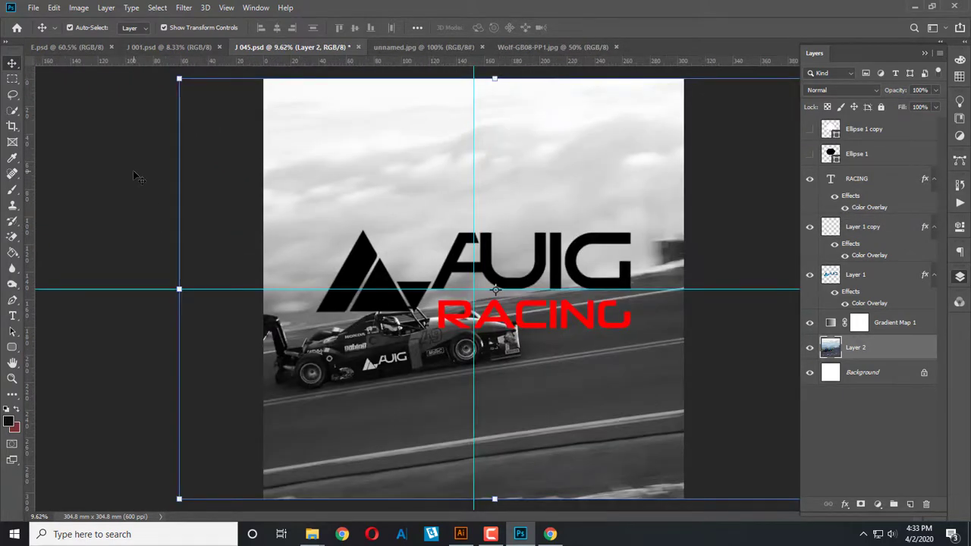
# Step: Save the design as a new Photoshop file named J 048
pyautogui.click(152, 191)
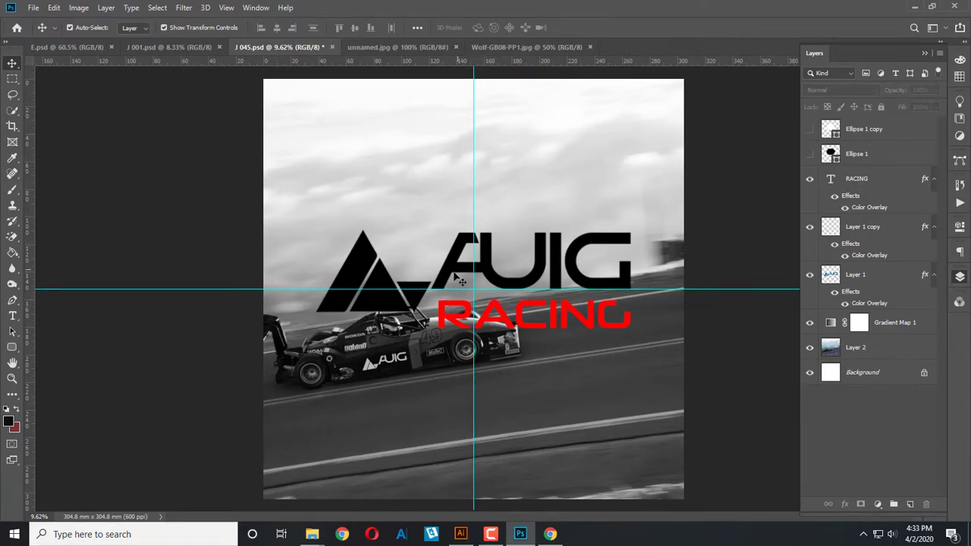
pyautogui.click(453, 281)
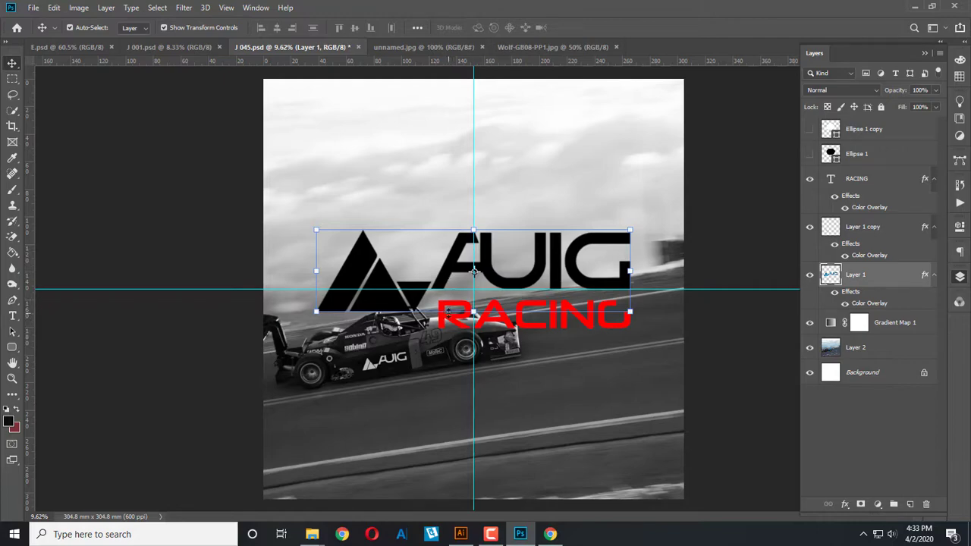
pyautogui.hotkey('ctrl', 'shift', 's')
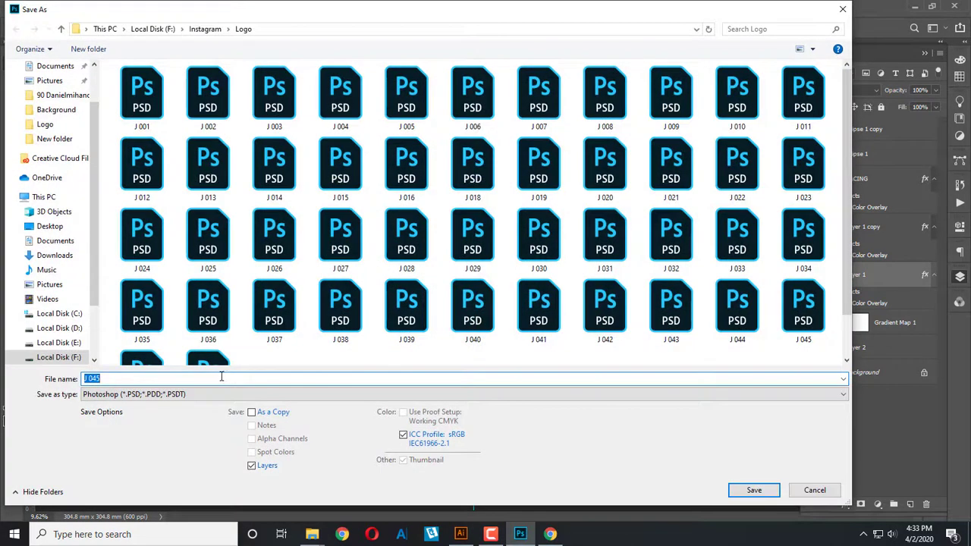
pyautogui.click(221, 378)
pyautogui.scroll(-2, 310, 331)
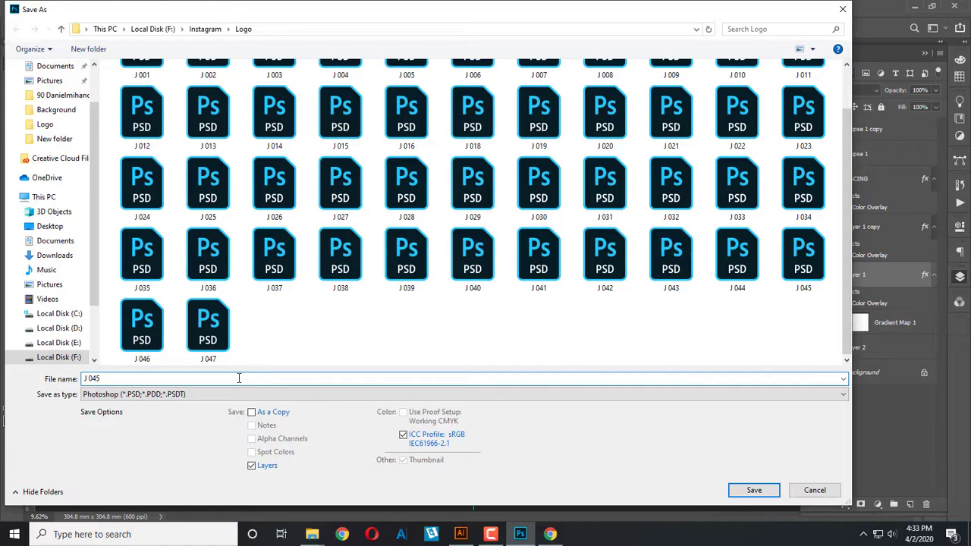
pyautogui.press('BackSpace')
pyautogui.write('8')
pyautogui.press('Return')
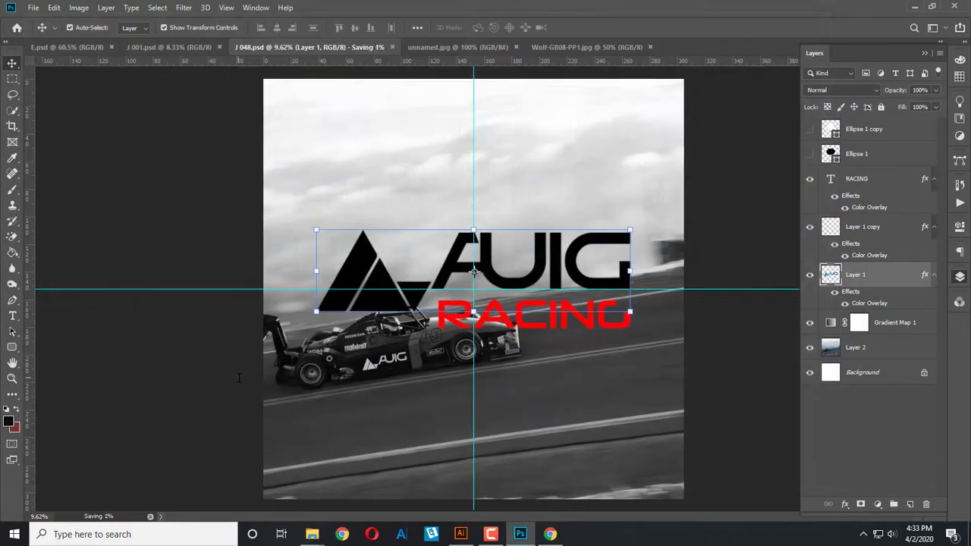
# Step: Dismiss the background-save error and save the design again as J 049
pyautogui.hotkey('ctrl', 'shift', 's')
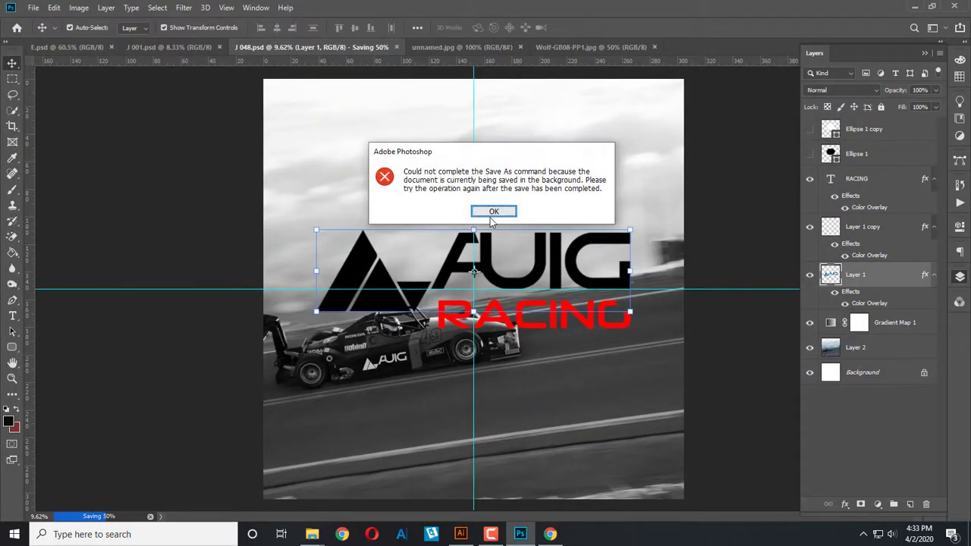
pyautogui.click(491, 216)
pyautogui.hotkey('ctrl', 'shift', 's')
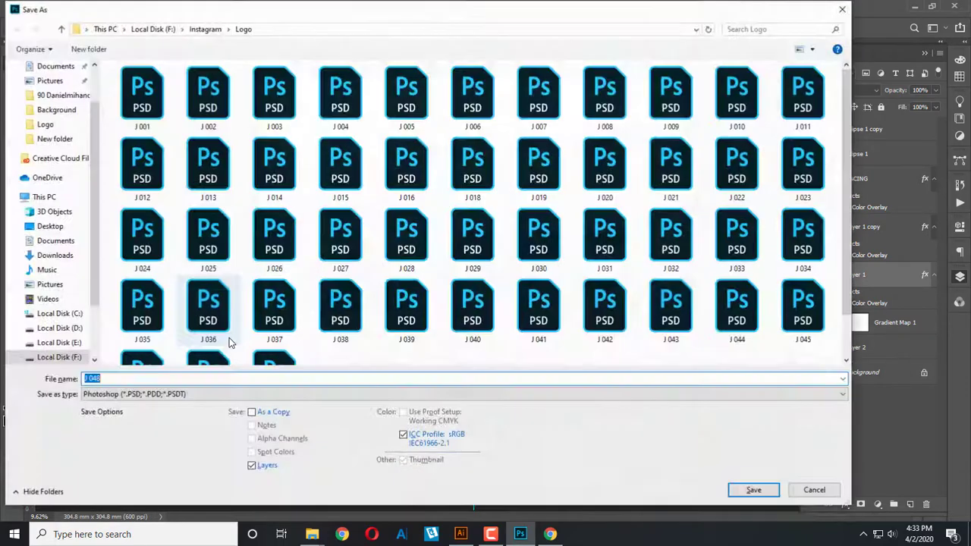
pyautogui.click(198, 379)
pyautogui.scroll(-1, 223, 364)
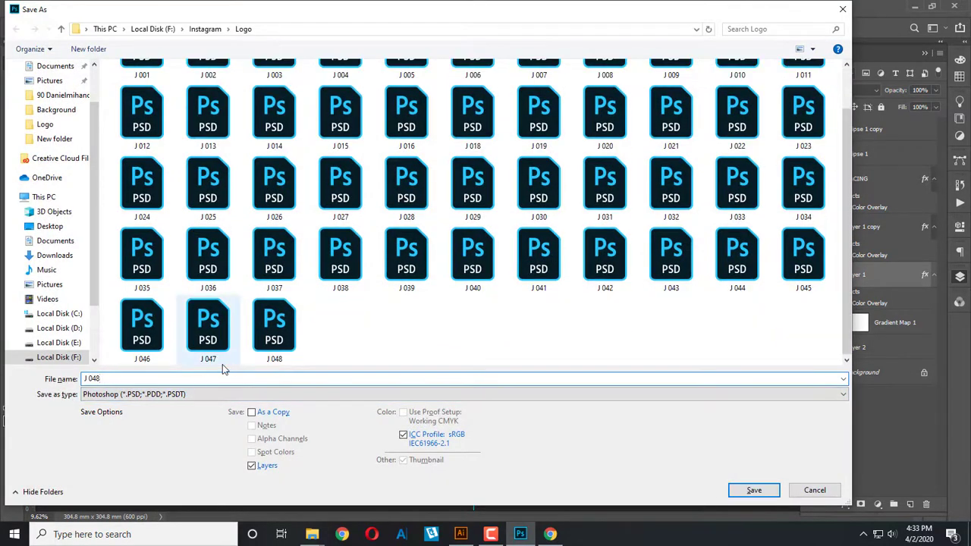
pyautogui.press('BackSpace')
pyautogui.write('9')
pyautogui.press('Return')
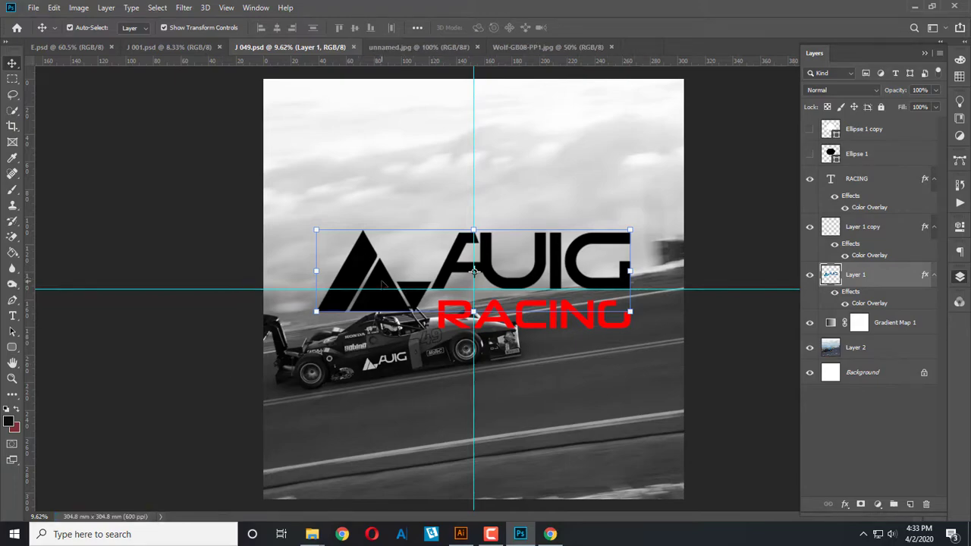
# Step: Move AUIG and RACING near the top and tilt them together to about -9°
pyautogui.moveTo(383, 285); pyautogui.dragTo(375, 184)
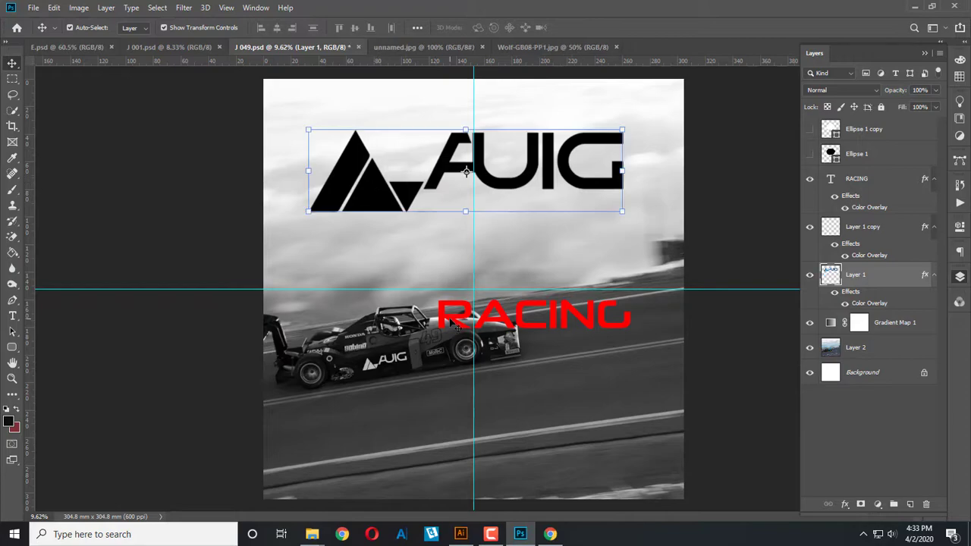
pyautogui.moveTo(453, 323); pyautogui.dragTo(439, 226)
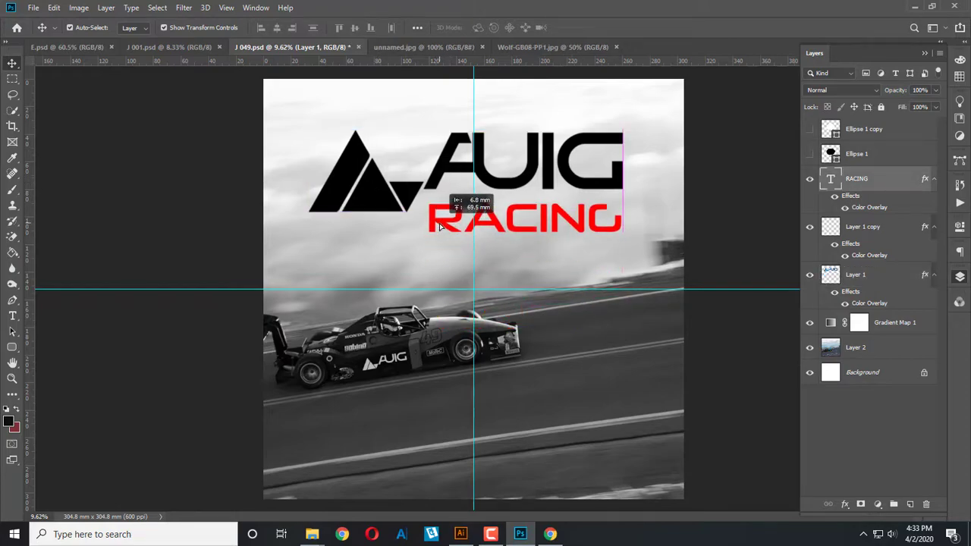
pyautogui.moveTo(438, 226); pyautogui.dragTo(439, 226)
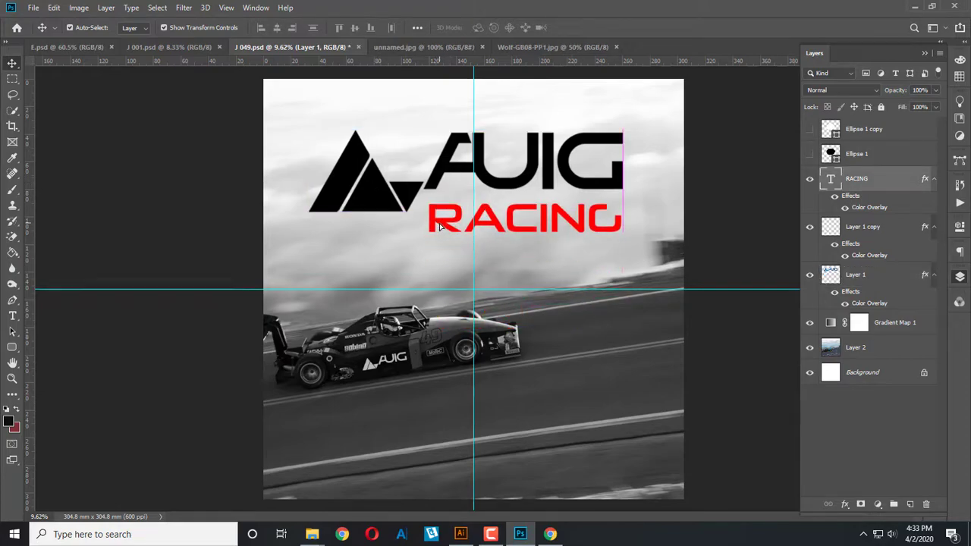
pyautogui.keyDown('shift'); pyautogui.click(395, 203); pyautogui.keyUp('shift')
pyautogui.hotkey('ctrl', 't')
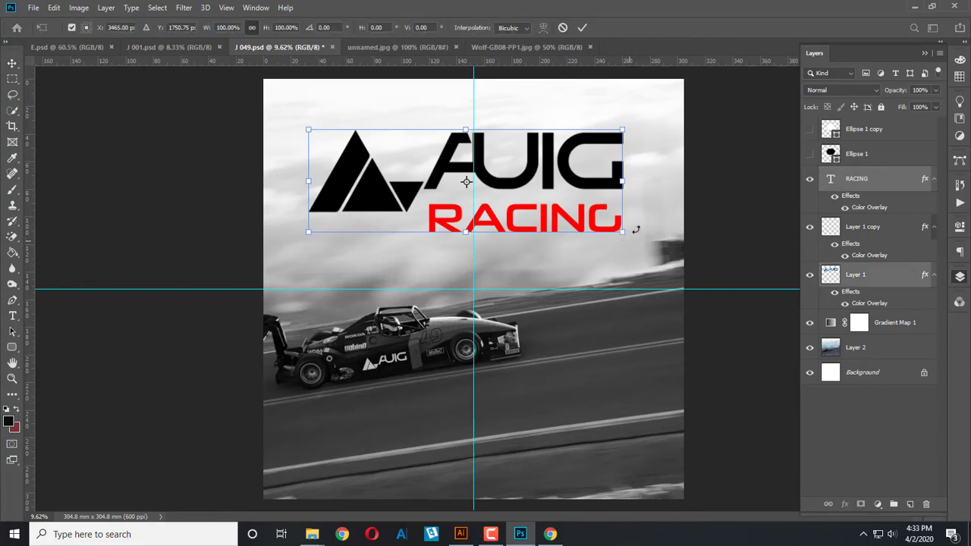
pyautogui.moveTo(636, 229); pyautogui.dragTo(644, 201)
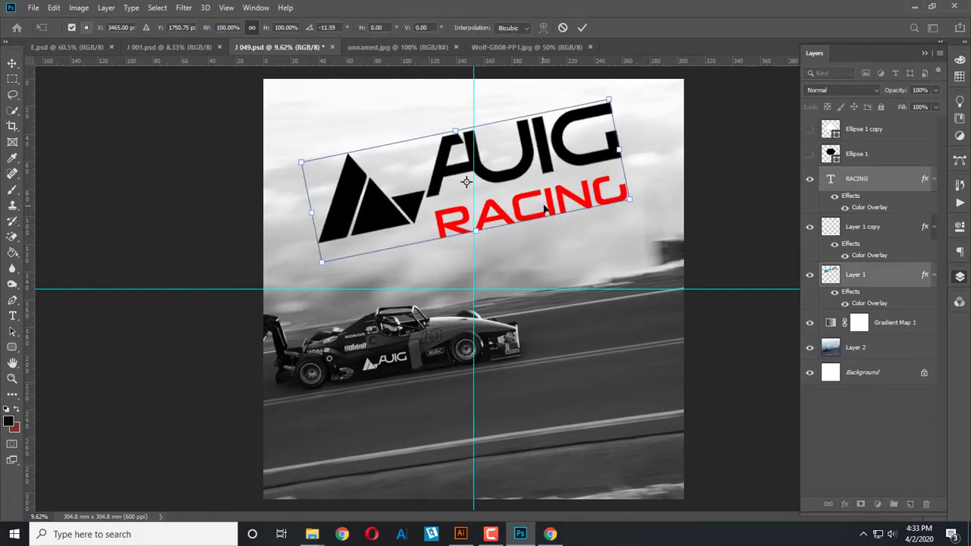
pyautogui.moveTo(545, 210); pyautogui.dragTo(553, 248)
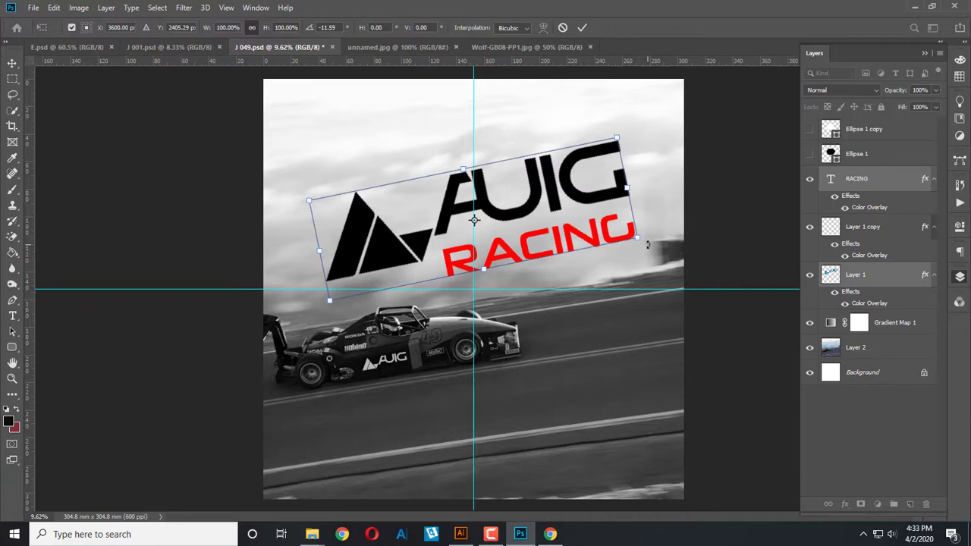
pyautogui.moveTo(648, 245); pyautogui.dragTo(646, 253)
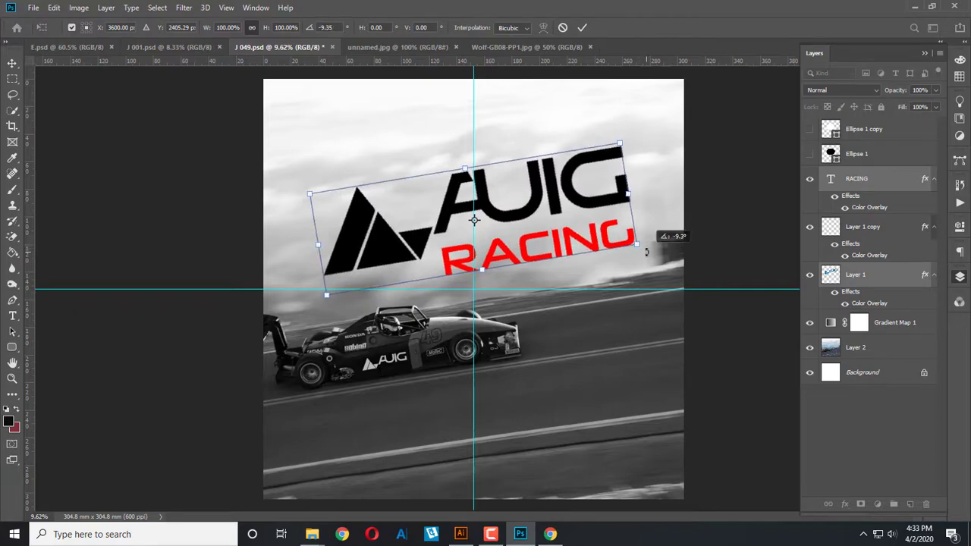
pyautogui.press('Return')
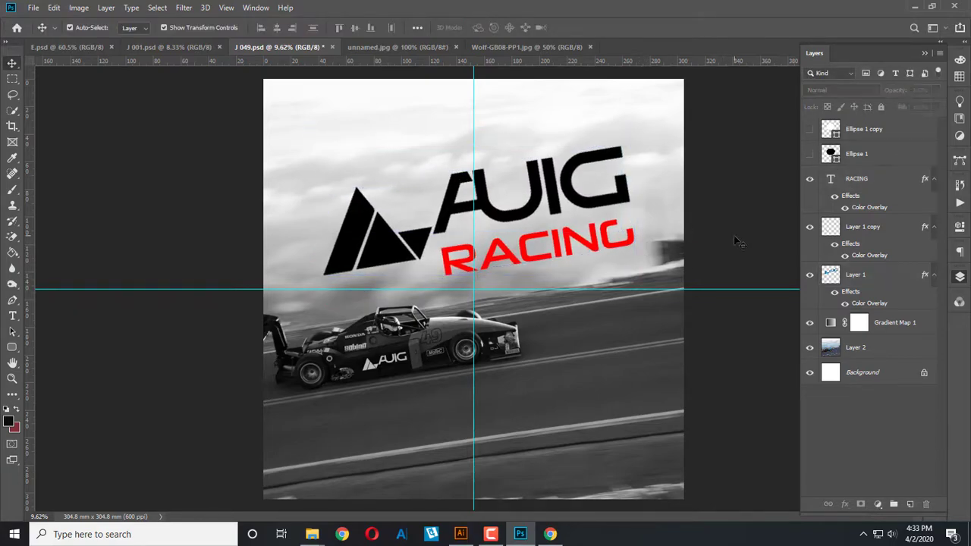
# Step: Undo the logo tilt, then try rotating RACING and undo that too
pyautogui.hotkey('ctrl', 'z')
pyautogui.click(618, 227)
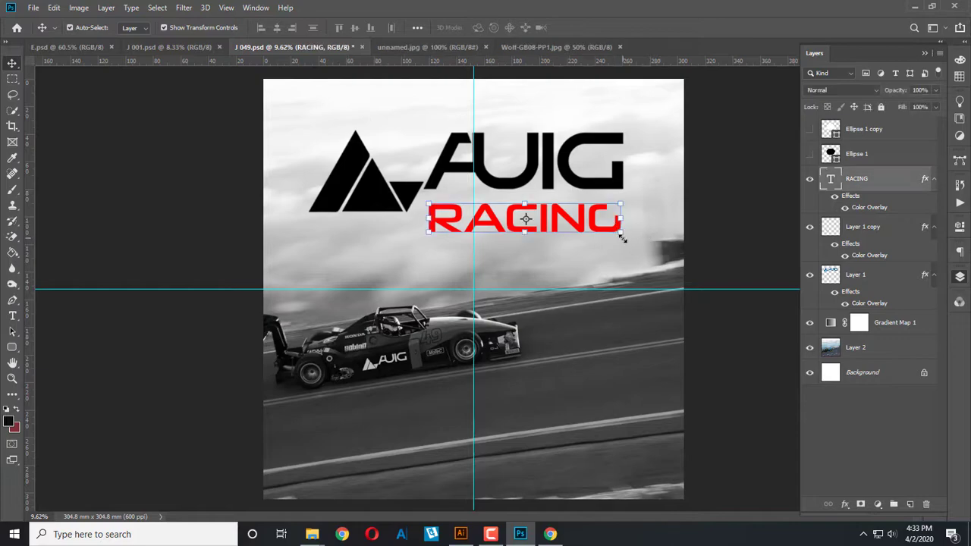
pyautogui.moveTo(627, 241)
pyautogui.mouseDown()
pyautogui.moveTo(647, 235)
pyautogui.moveTo(607, 214)
pyautogui.moveTo(601, 253)
pyautogui.mouseUp()
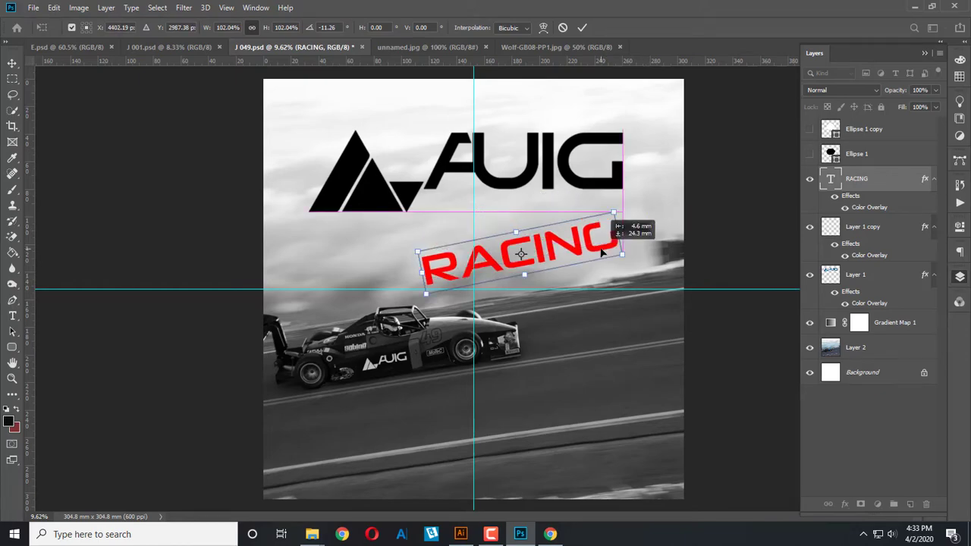
pyautogui.press('Return')
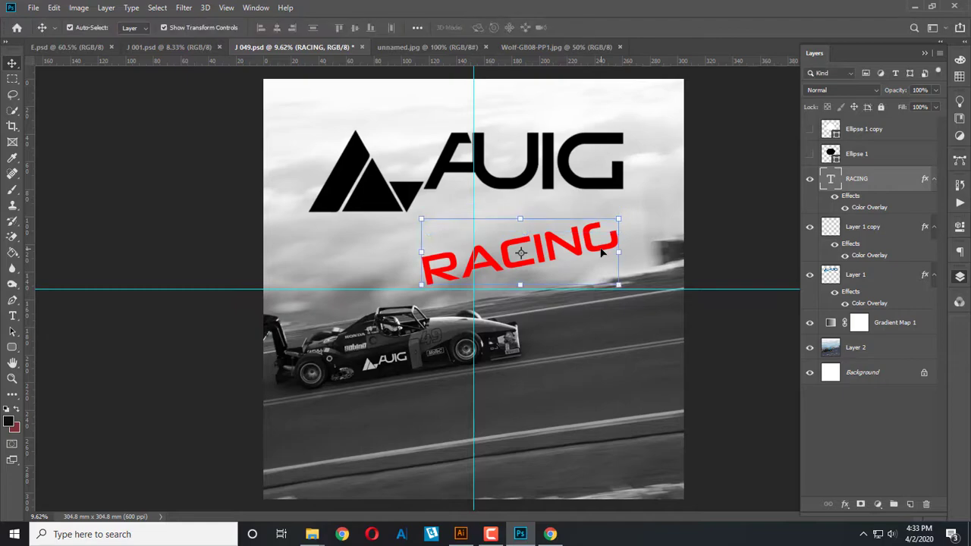
pyautogui.hotkey('ctrl', 'z')
pyautogui.keyDown('ctrl'); pyautogui.click(740, 256); pyautogui.keyUp('ctrl')
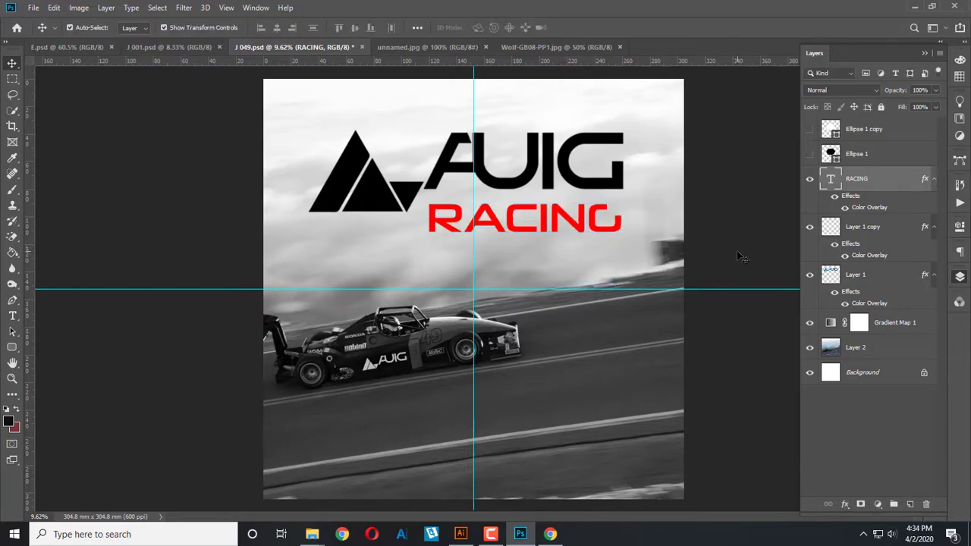
# Step: Select both the AUIG logo and RACING text and shift them slightly right
pyautogui.keyDown('ctrl'); pyautogui.click(520, 187); pyautogui.keyUp('ctrl')
pyautogui.click(729, 205)
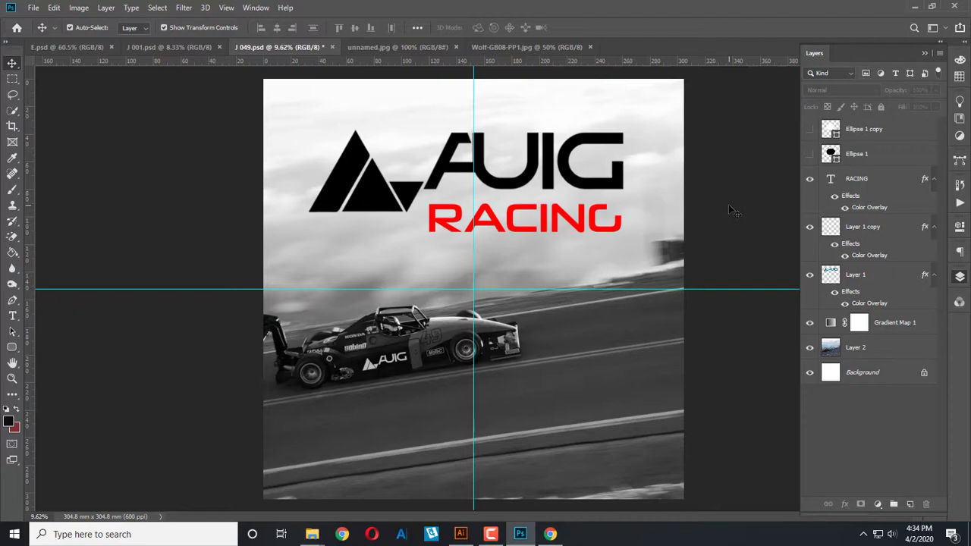
pyautogui.click(561, 219)
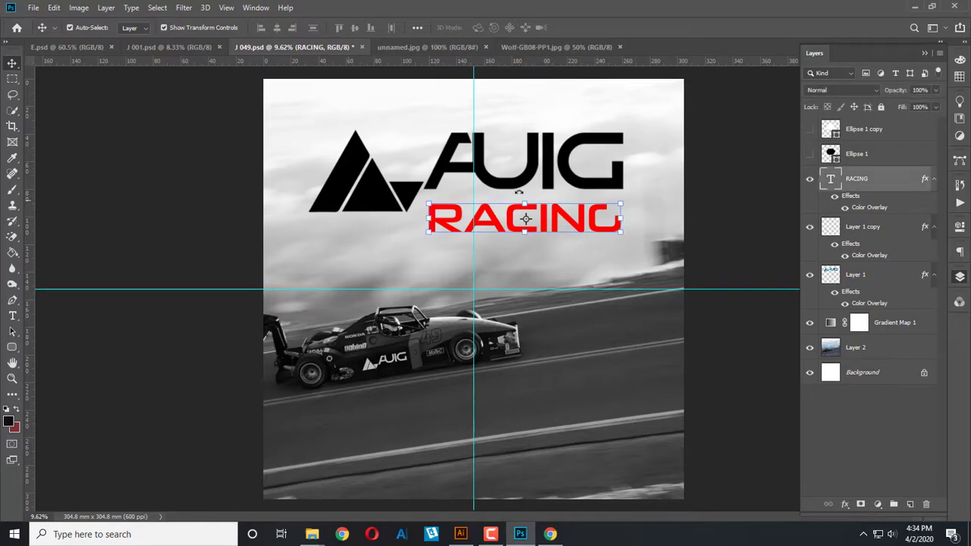
pyautogui.keyDown('shift'); pyautogui.click(482, 182); pyautogui.keyUp('shift')
pyautogui.moveTo(466, 182); pyautogui.dragTo(474, 182)
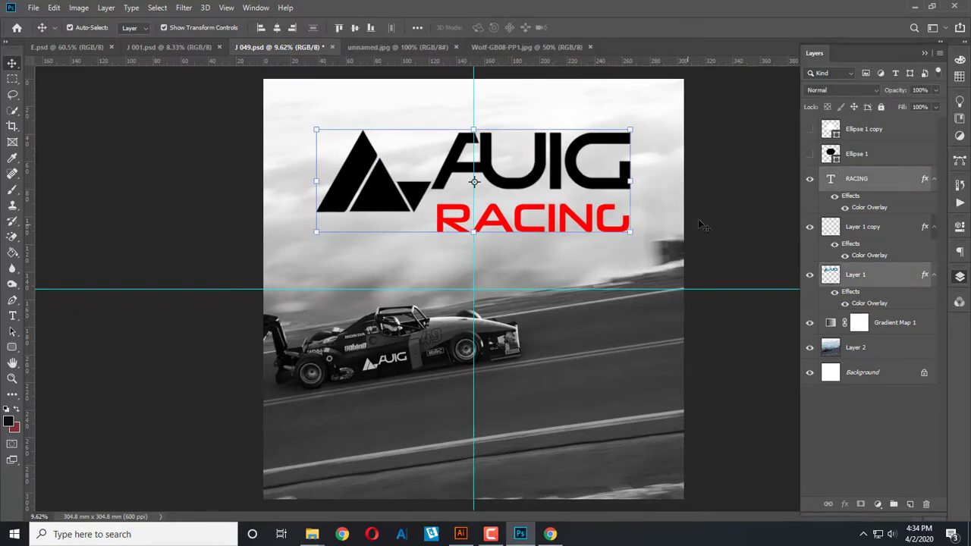
pyautogui.click(733, 220)
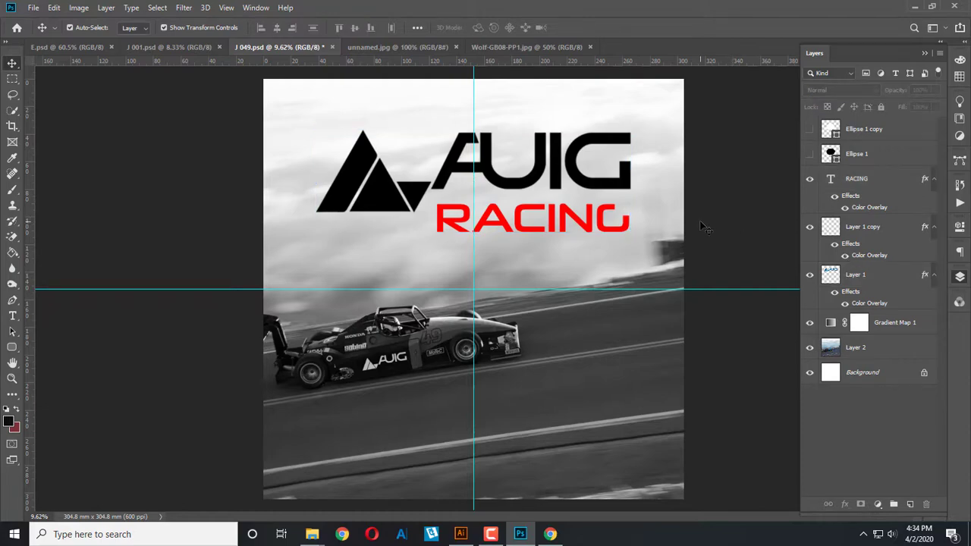
# Step: Save the design as J 049 in JPEG format, declining to replace J 049.psd
pyautogui.hotkey('ctrl', 'shift', 's')
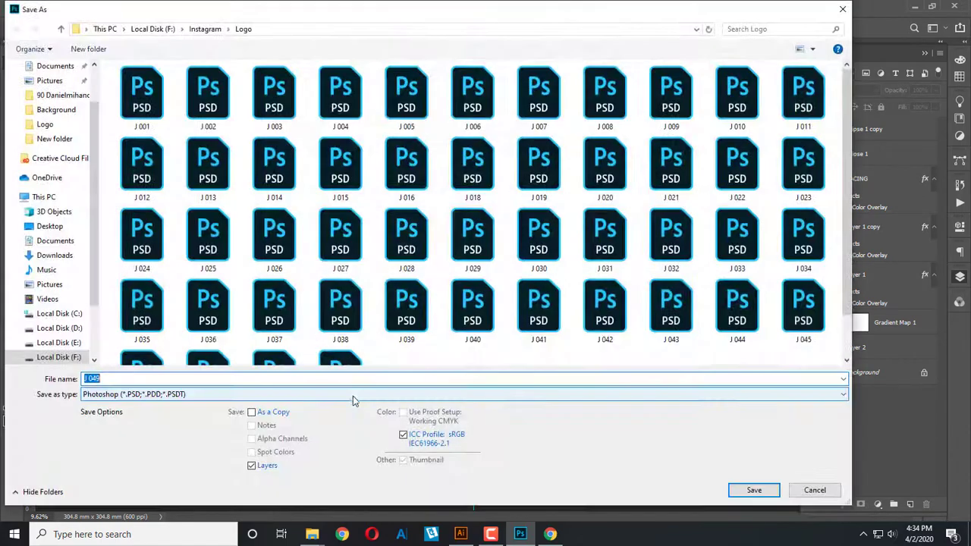
pyautogui.click(171, 380)
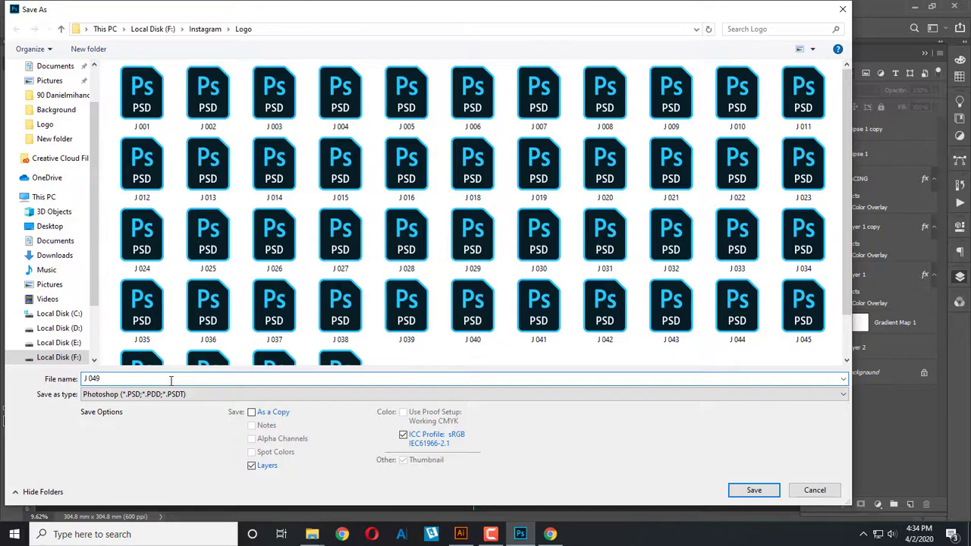
pyautogui.scroll(-2, 282, 346)
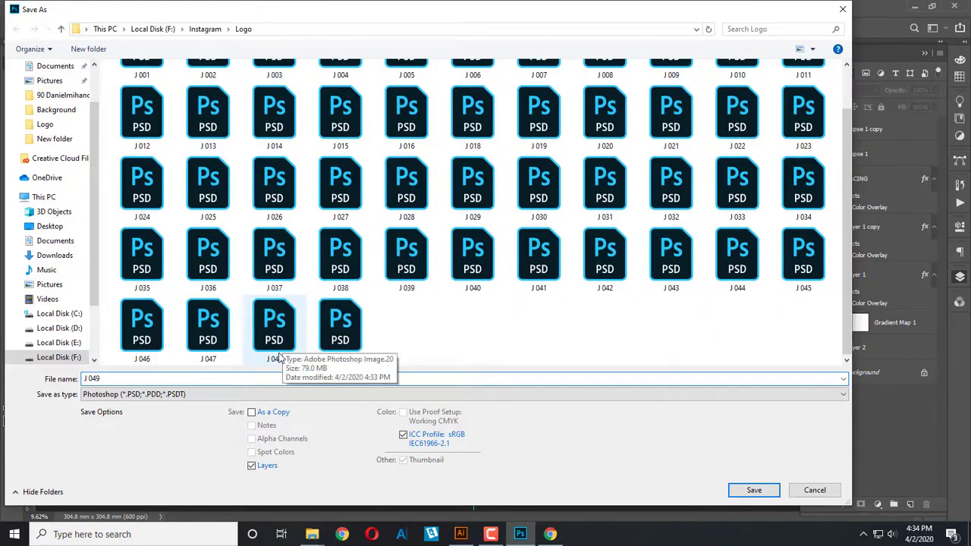
pyautogui.press('Return')
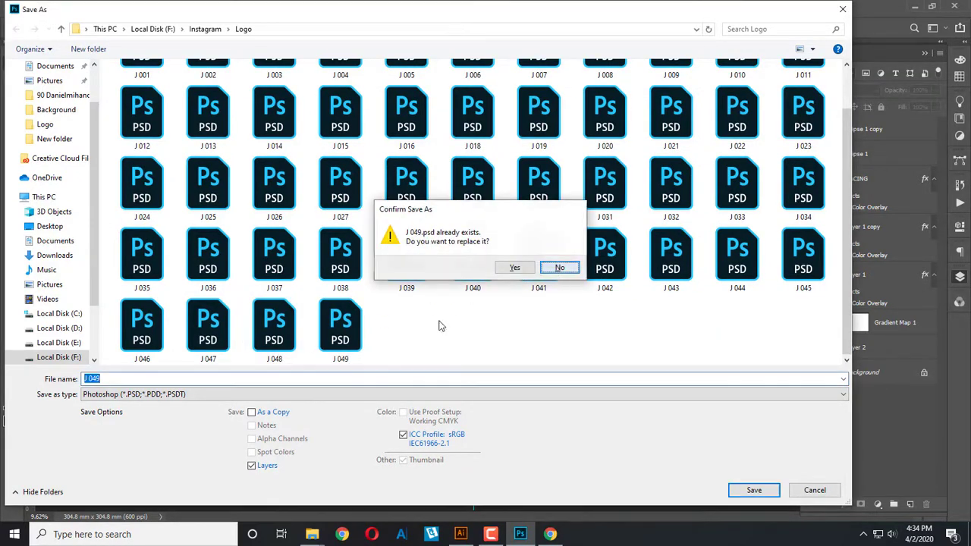
pyautogui.press('Escape')
pyautogui.click(250, 393)
pyautogui.click(212, 273)
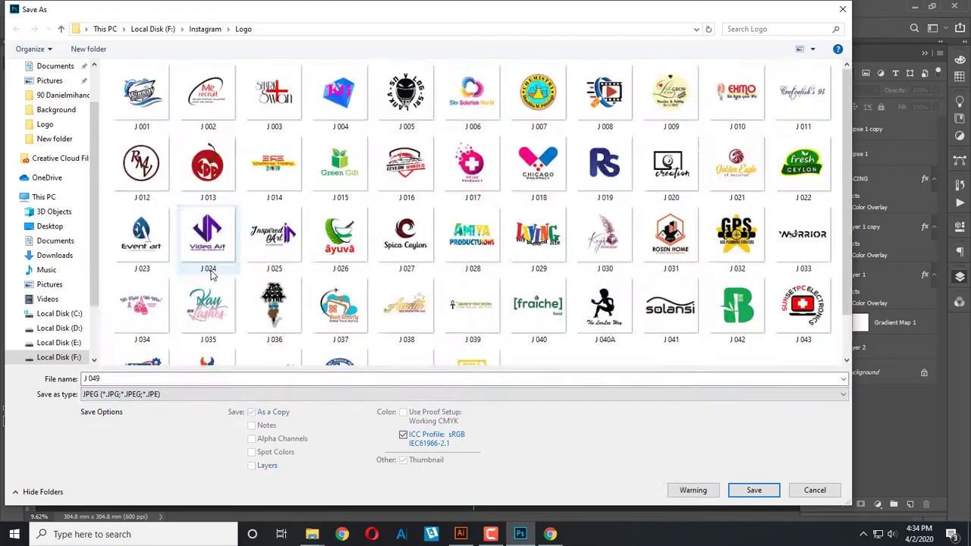
pyautogui.press('Return')
pyautogui.press('Return')
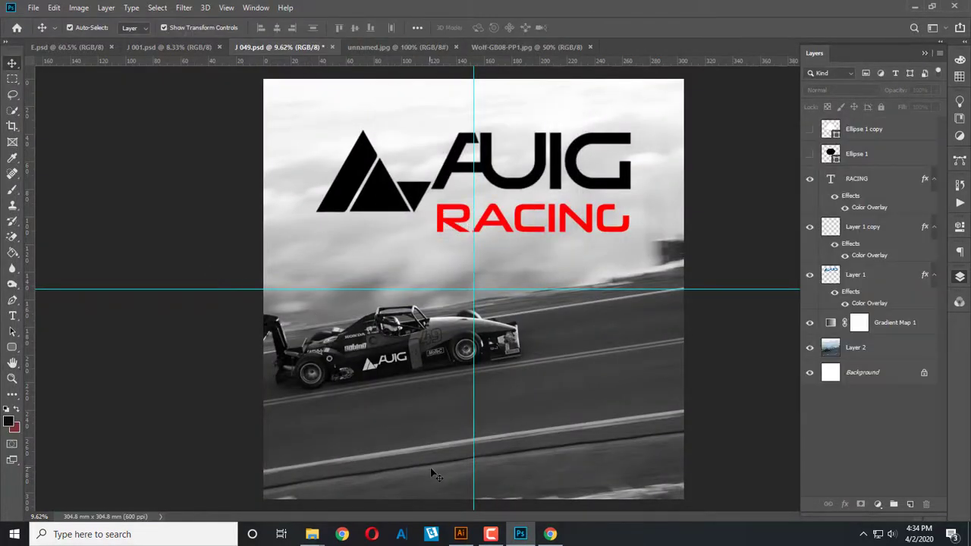
pyautogui.hotkey('ctrl', 'o')
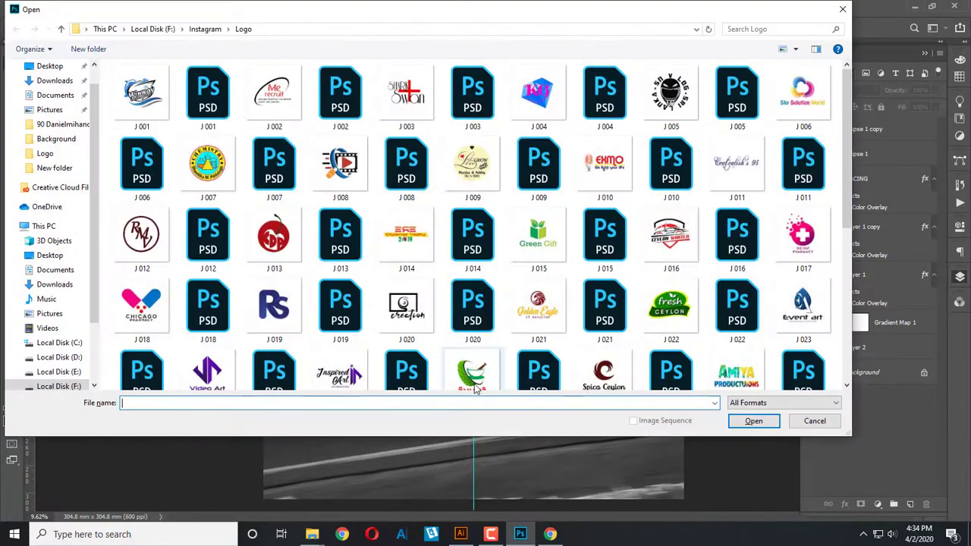
pyautogui.click(842, 9)
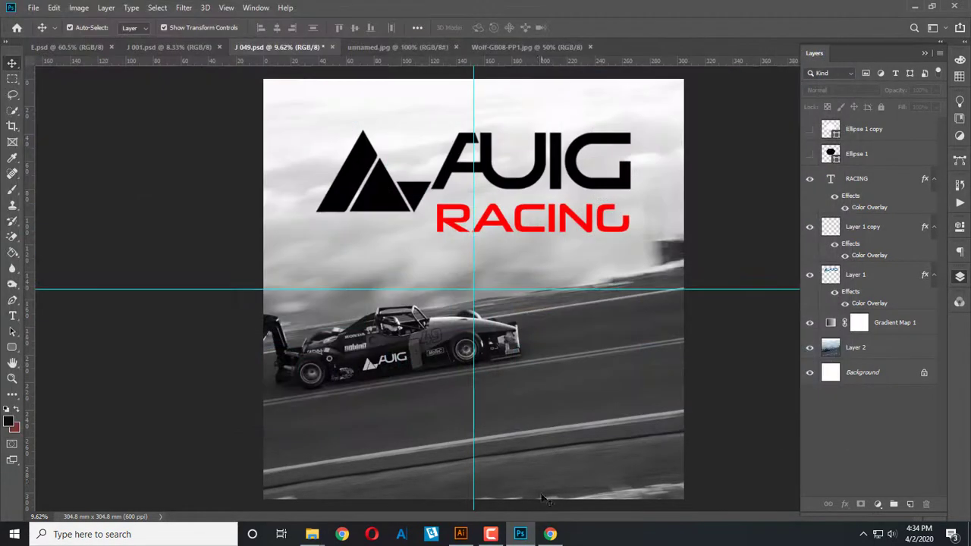
# Step: In the browser, close the extra car photo tabs and return to the hill climb car results
pyautogui.click(550, 535)
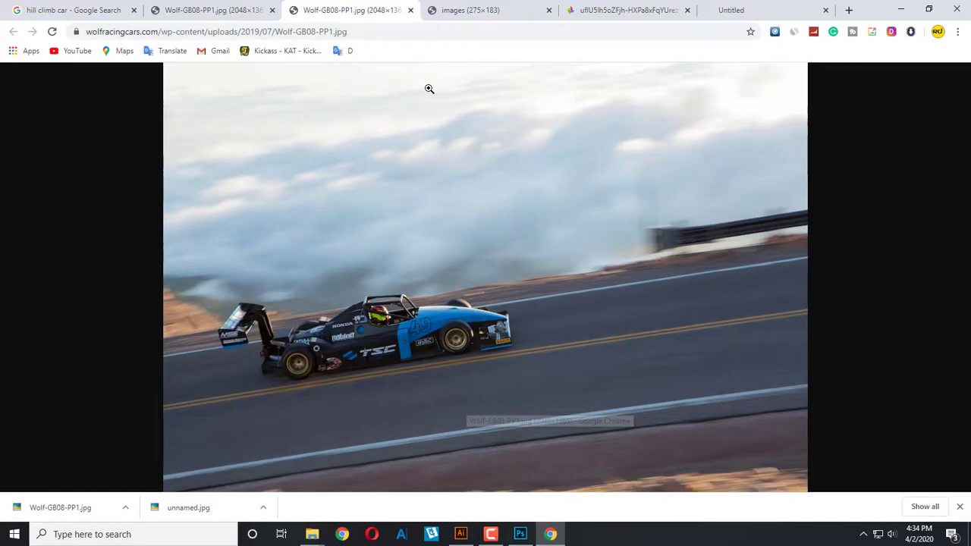
pyautogui.click(410, 10)
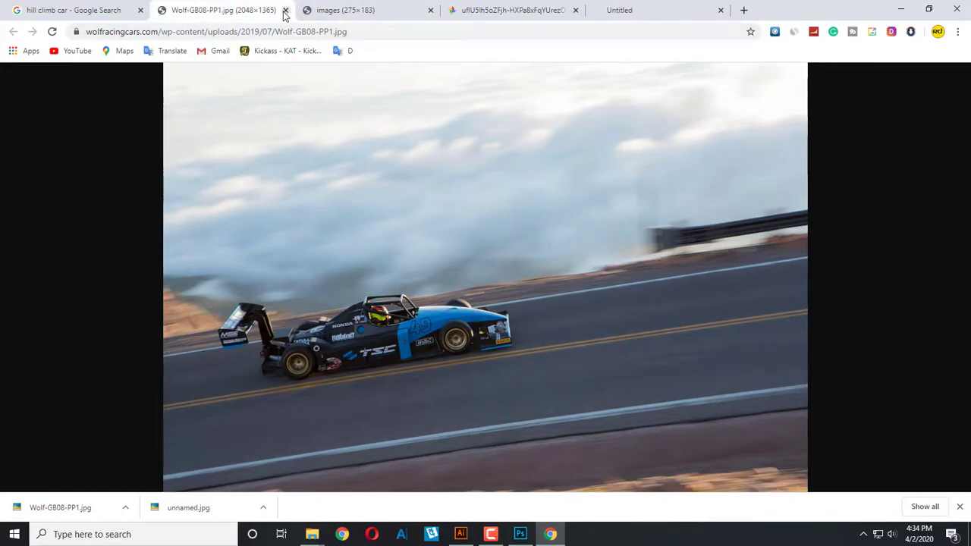
pyautogui.click(285, 10)
pyautogui.click(285, 10)
pyautogui.click(91, 10)
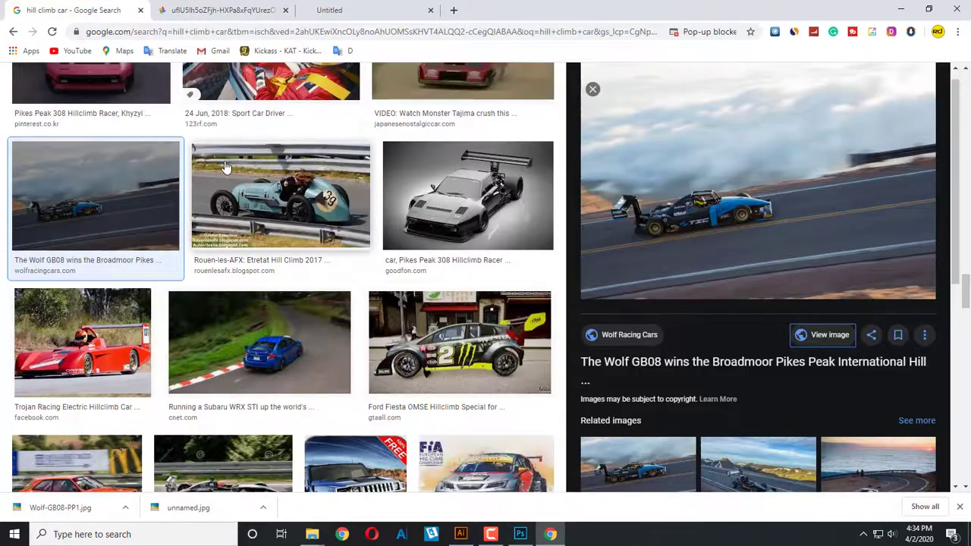
pyautogui.scroll(-5, 225, 166)
pyautogui.scroll(-5, 225, 166)
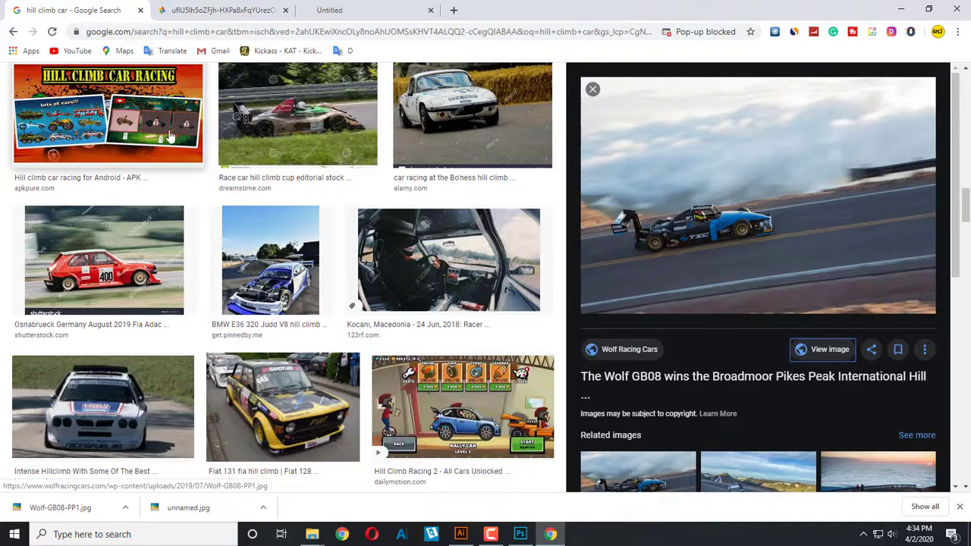
pyautogui.scroll(5, 170, 135)
pyautogui.scroll(5, 170, 135)
# Step: Search Google Images for 'racing helmat' and open the full-size matte black Conquer helmet
pyautogui.moveTo(173, 88); pyautogui.dragTo(2, 86)
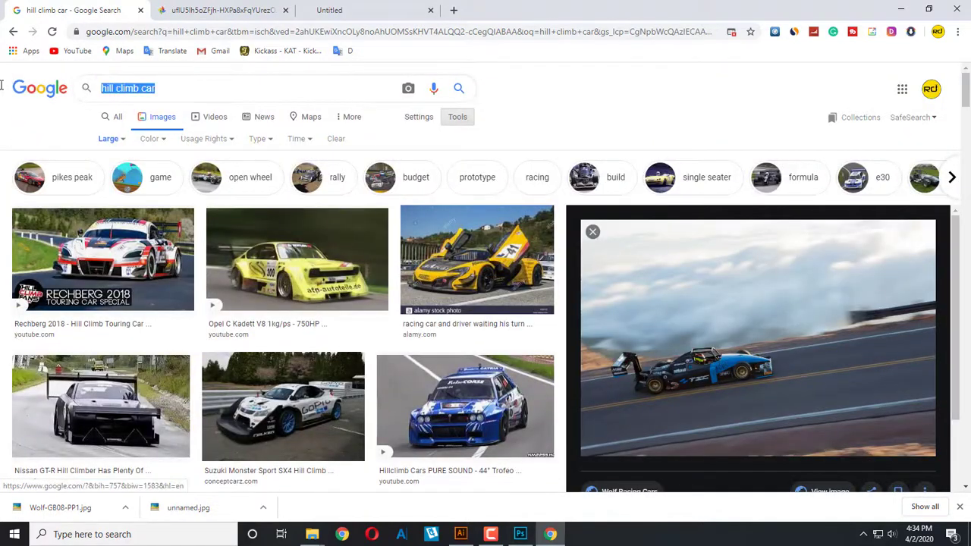
pyautogui.write('racing ')
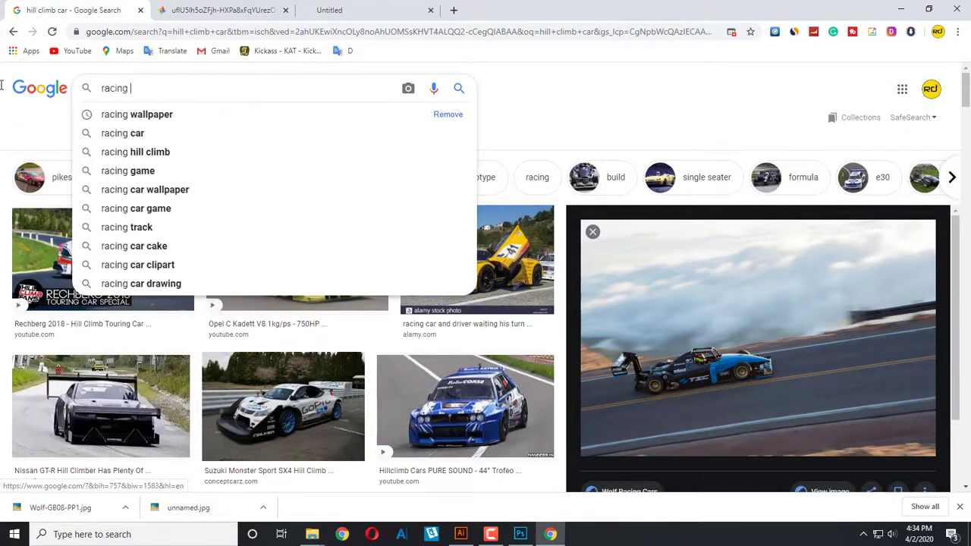
pyautogui.write('help')
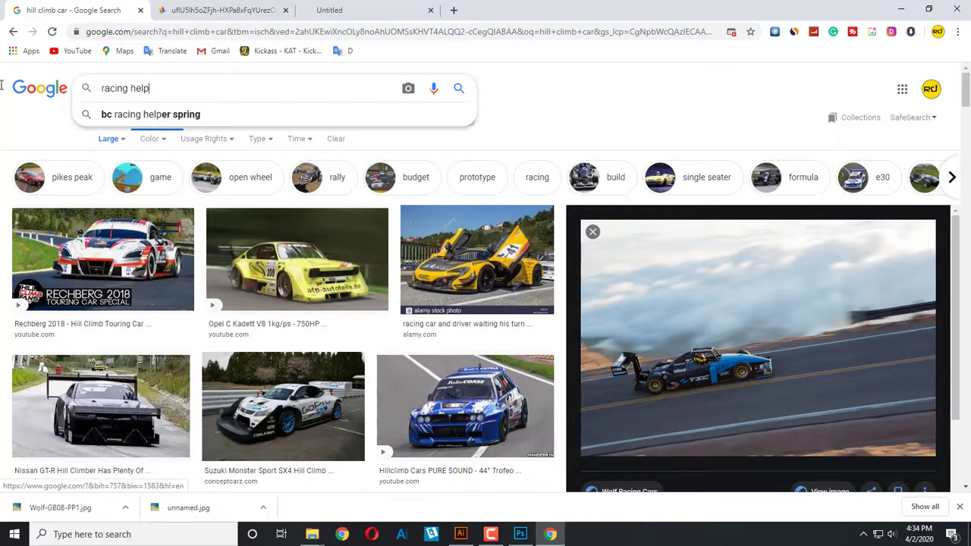
pyautogui.press('BackSpace')
pyautogui.write('mat')
pyautogui.press('Return')
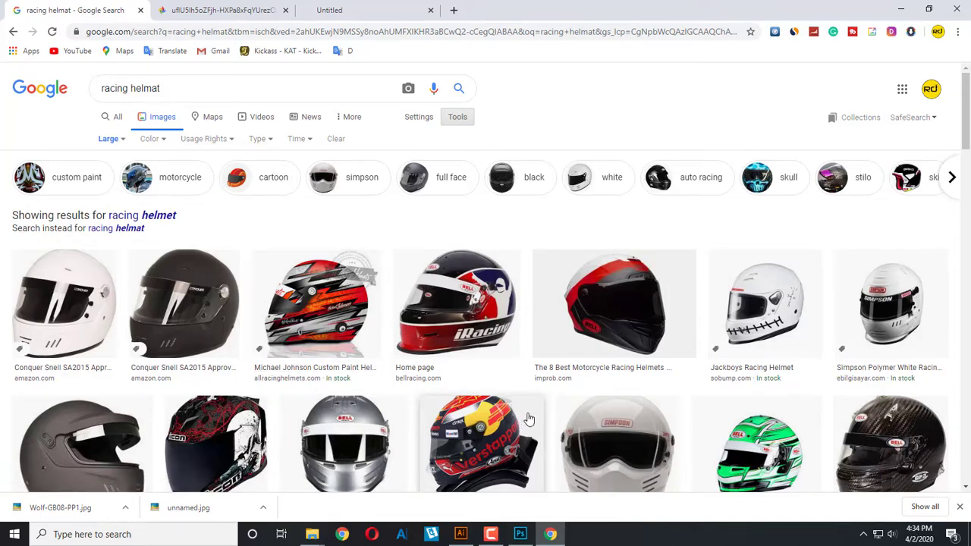
pyautogui.click(630, 317)
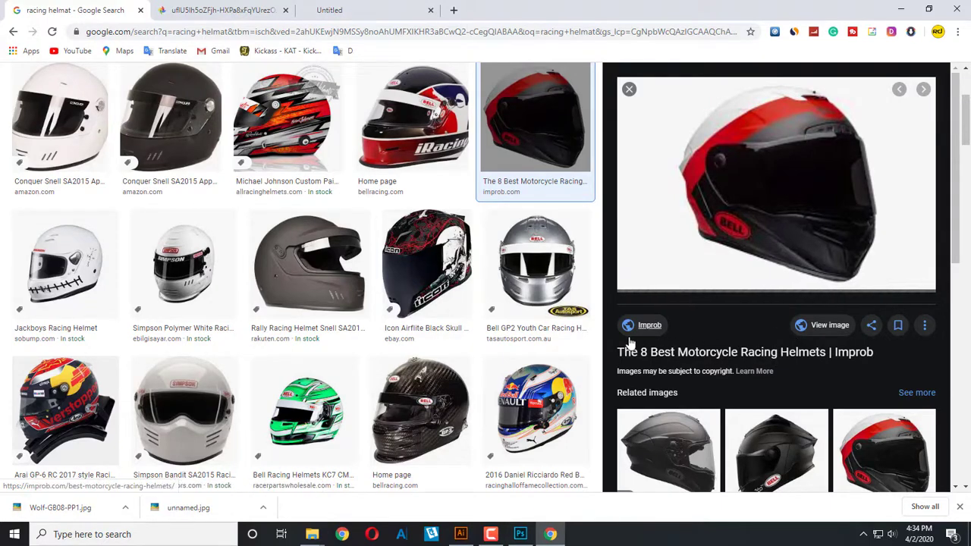
pyautogui.click(199, 160)
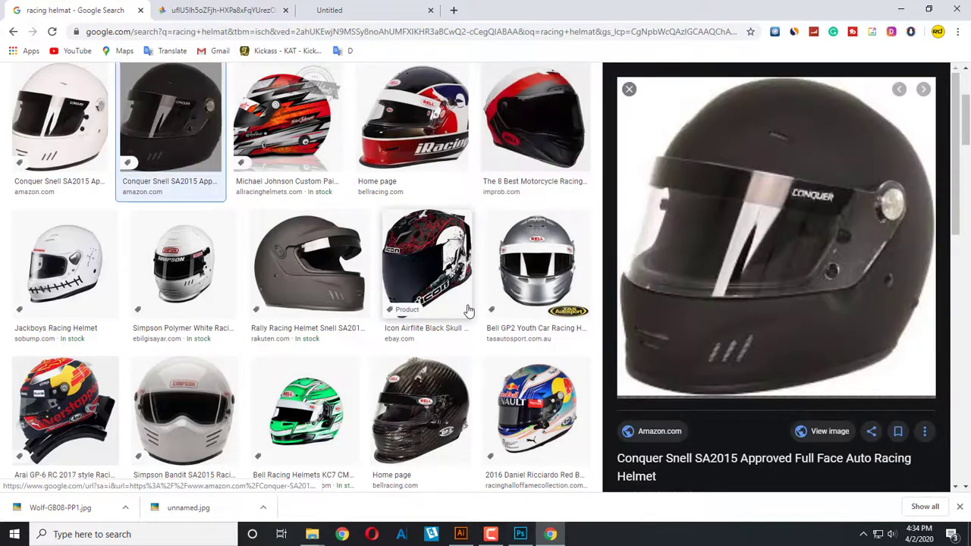
pyautogui.click(827, 432)
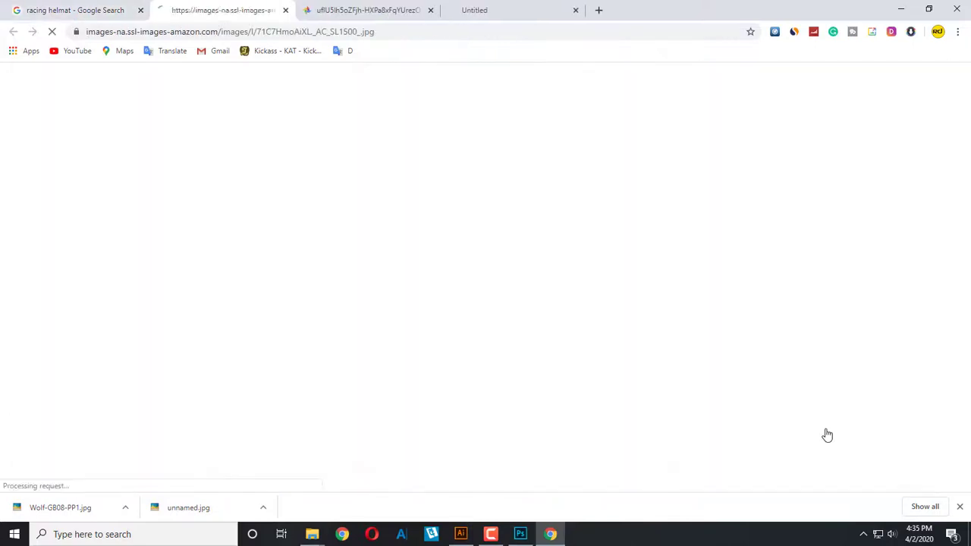
# Step: Download the Conquer helmet image and open it in Photoshop from its folder
pyautogui.rightClick(399, 202)
pyautogui.click(420, 227)
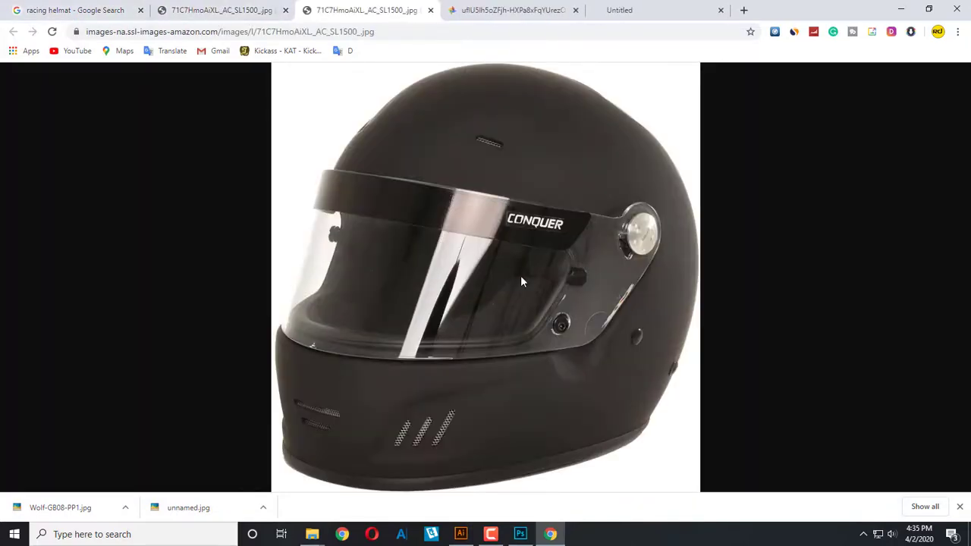
pyautogui.press('Return')
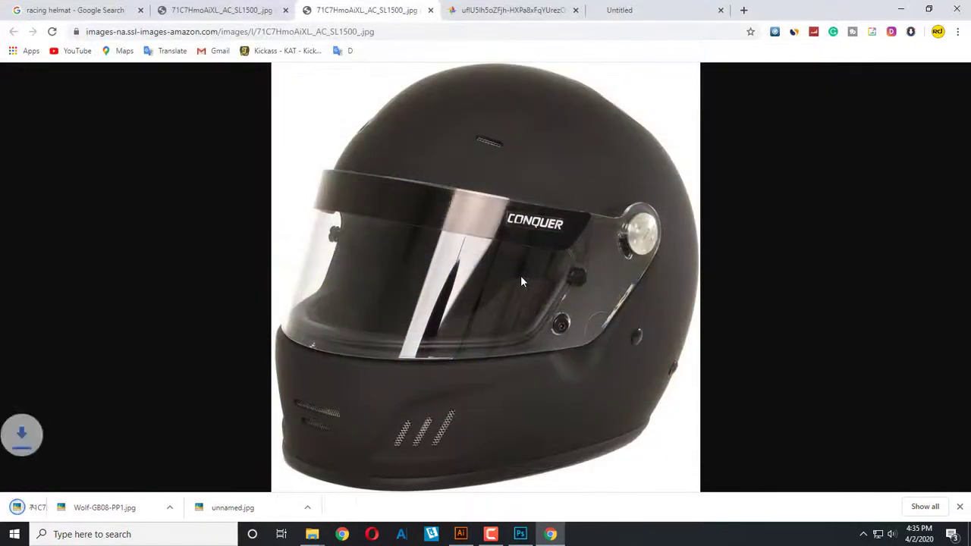
pyautogui.click(125, 508)
pyautogui.click(158, 466)
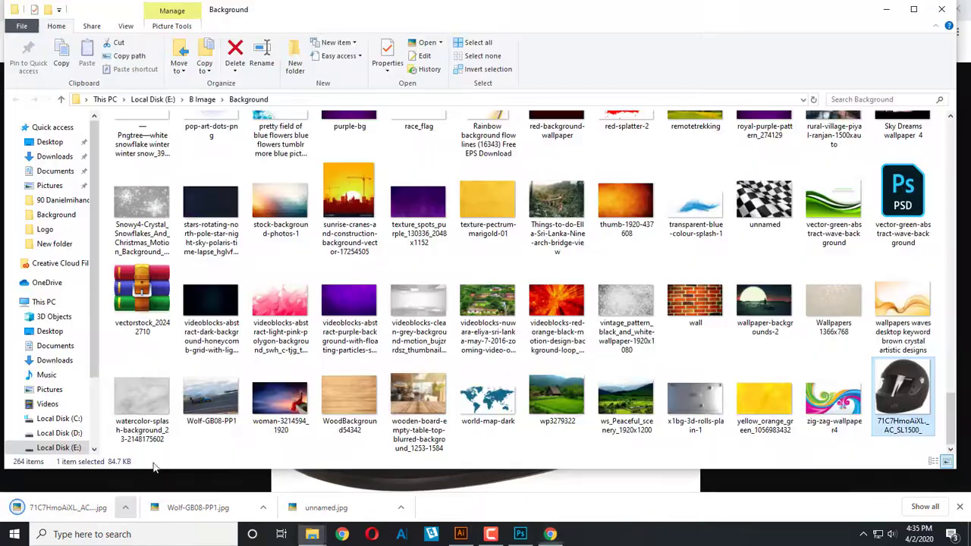
pyautogui.rightClick(908, 393)
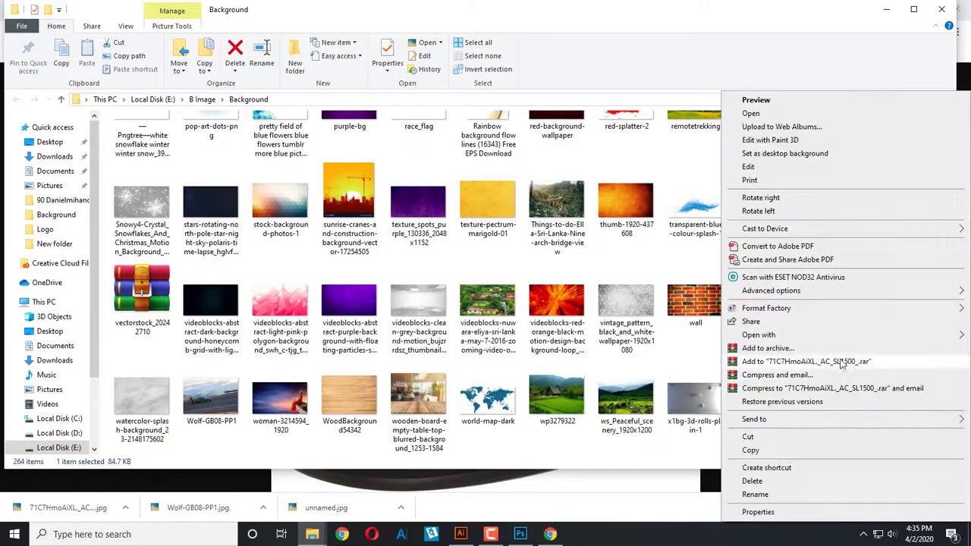
pyautogui.moveTo(758, 335)
pyautogui.click(663, 352)
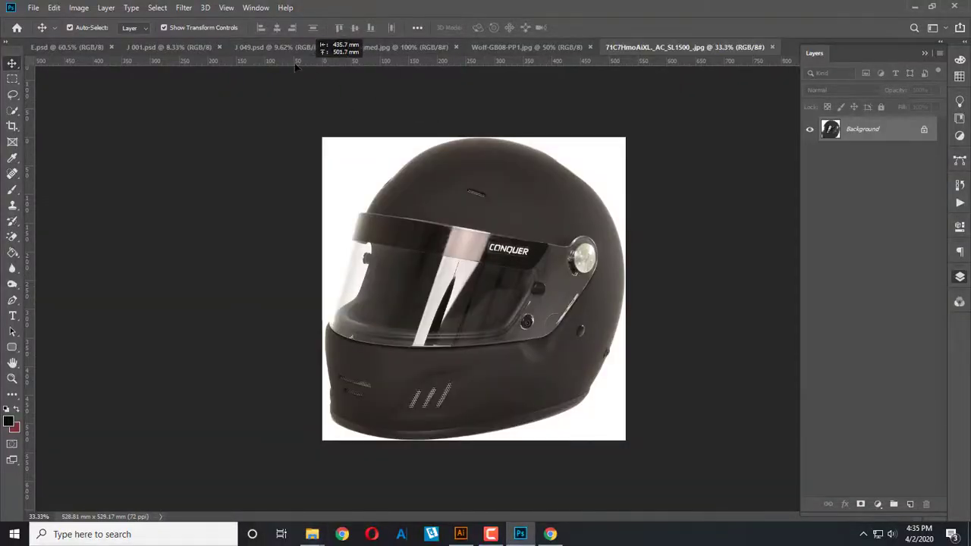
# Step: Bring the helmet photo into J 049 and scale it to about 317%, centred on the canvas
pyautogui.click(280, 48)
pyautogui.moveTo(388, 246); pyautogui.dragTo(389, 247)
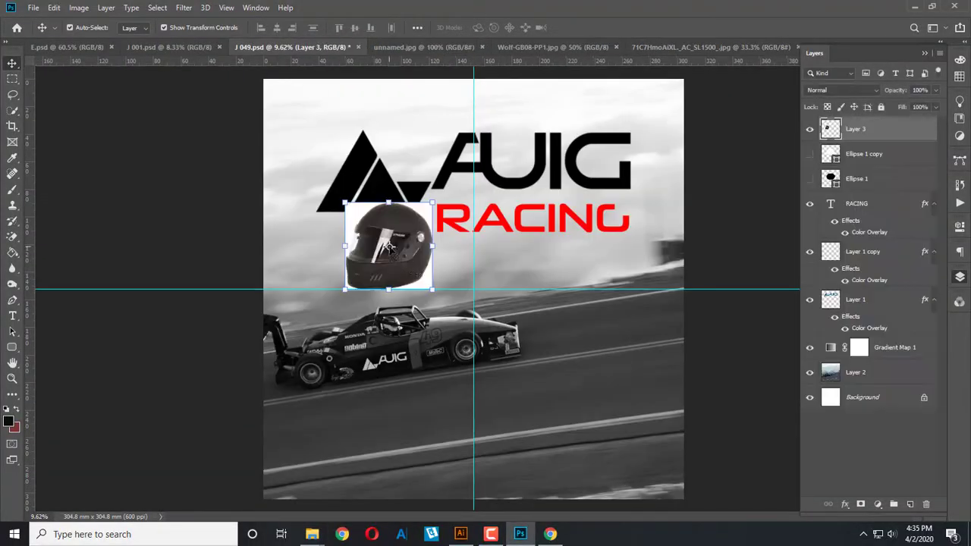
pyautogui.moveTo(438, 295); pyautogui.dragTo(658, 486)
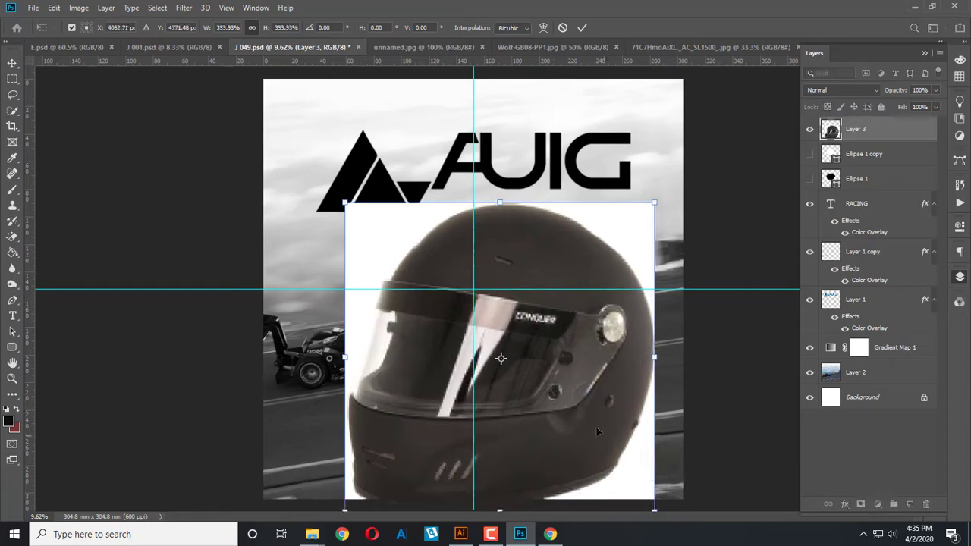
pyautogui.moveTo(594, 430); pyautogui.dragTo(567, 360)
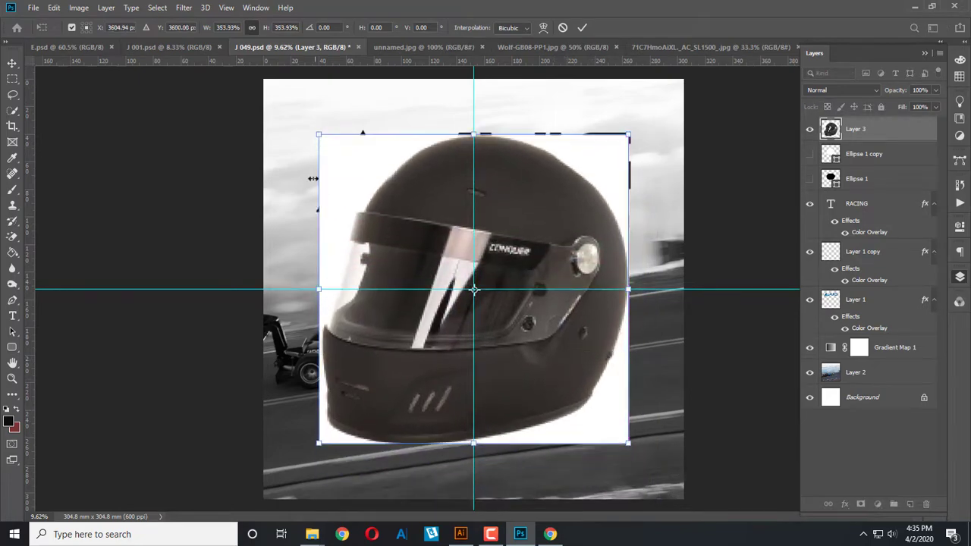
pyautogui.moveTo(319, 135); pyautogui.dragTo(358, 178)
pyautogui.moveTo(414, 243); pyautogui.dragTo(395, 229)
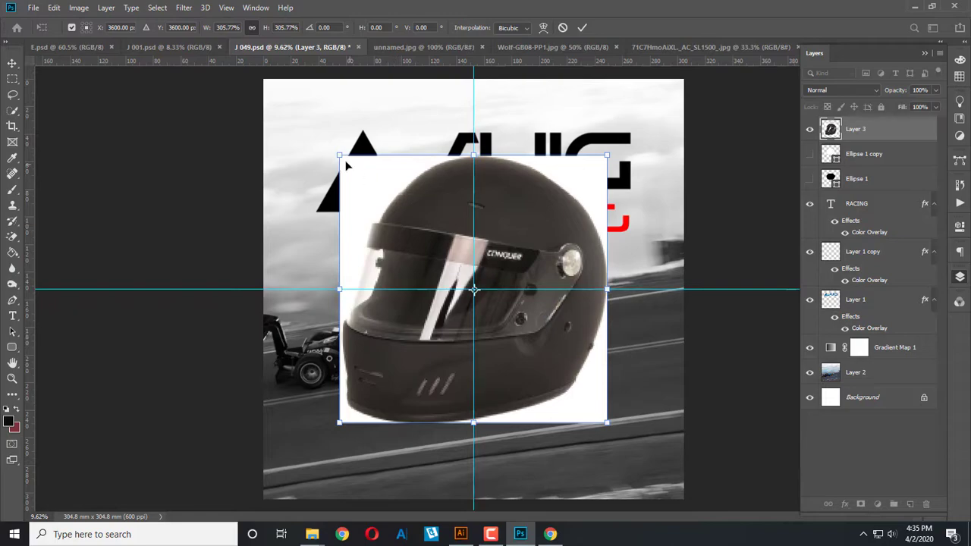
pyautogui.moveTo(339, 165); pyautogui.dragTo(321, 125)
pyautogui.moveTo(386, 170); pyautogui.dragTo(396, 192)
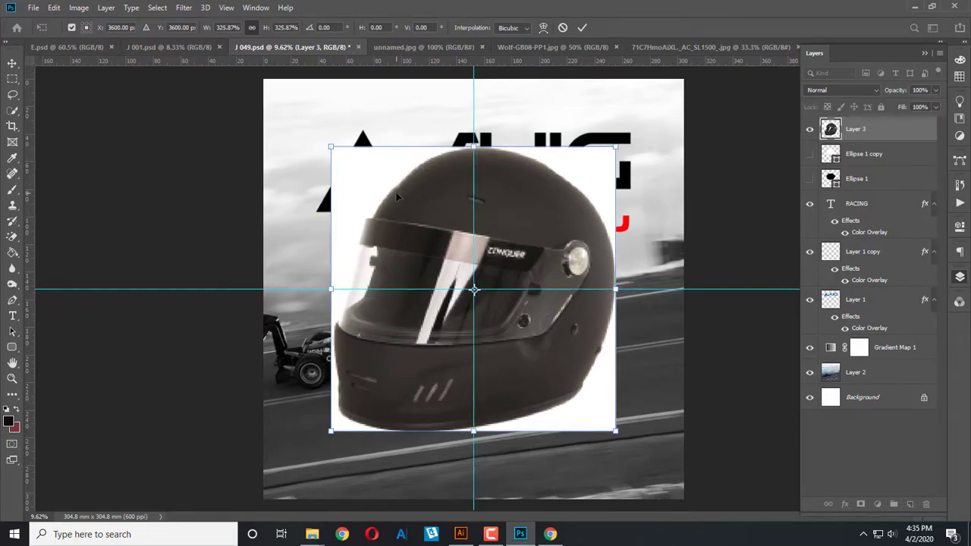
pyautogui.press('Return')
# Step: Delete the Gradient Map 1 and car photo layers and send the helmet to the back
pyautogui.click(894, 349)
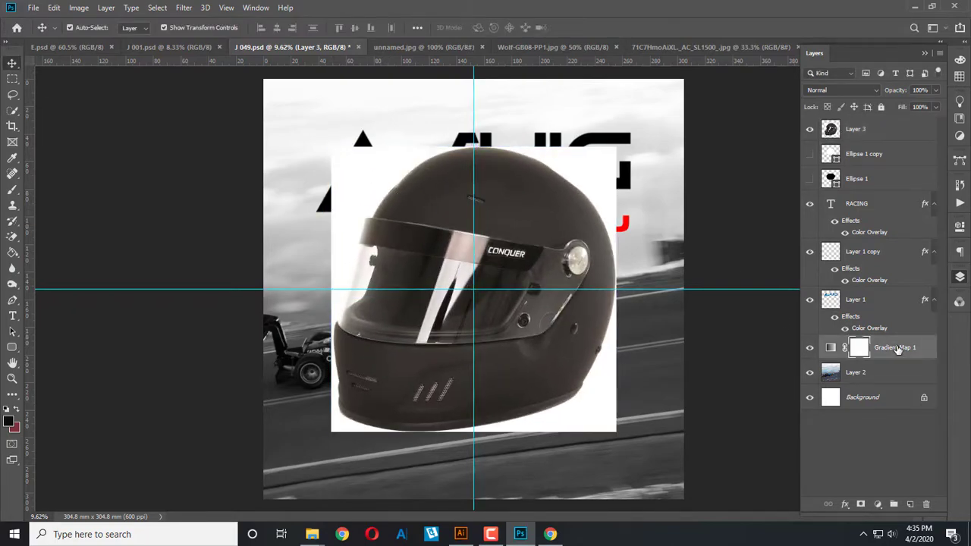
pyautogui.press('Delete')
pyautogui.press('Delete')
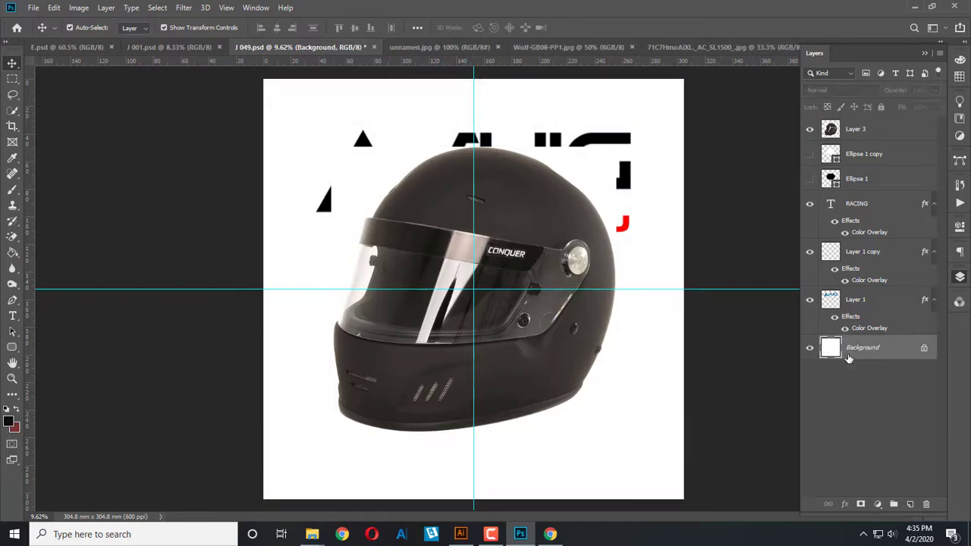
pyautogui.click(601, 265)
pyautogui.hotkey('ctrl', 'shift', '[')
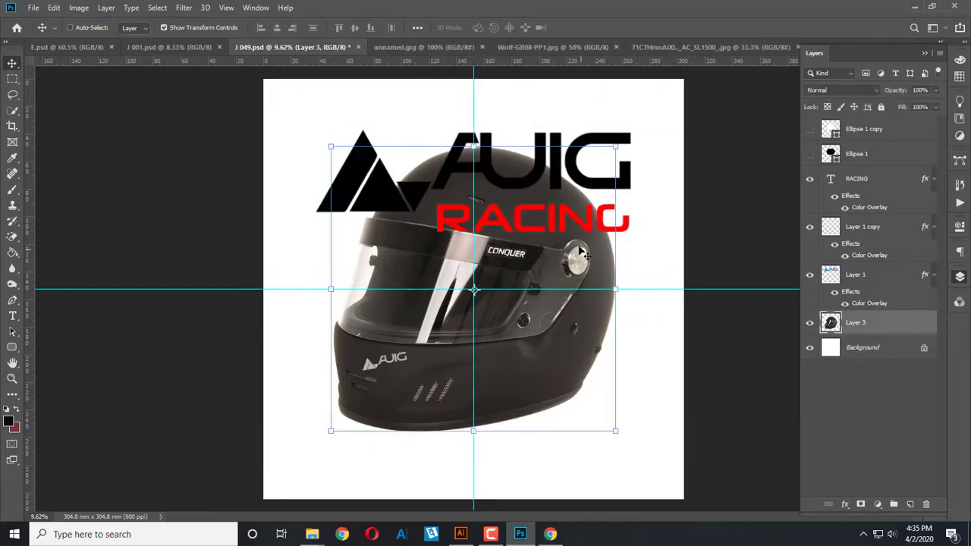
pyautogui.click(666, 232)
# Step: Move the RACING text down onto the lower helmet and delete the small AUIG logo
pyautogui.scroll(3, 487, 214)
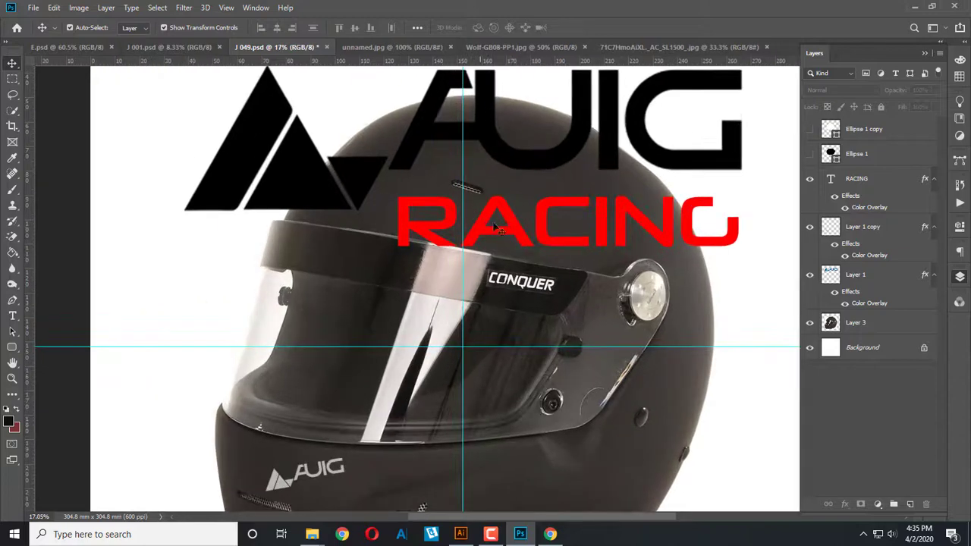
pyautogui.click(517, 253)
pyautogui.moveTo(518, 253); pyautogui.dragTo(484, 488)
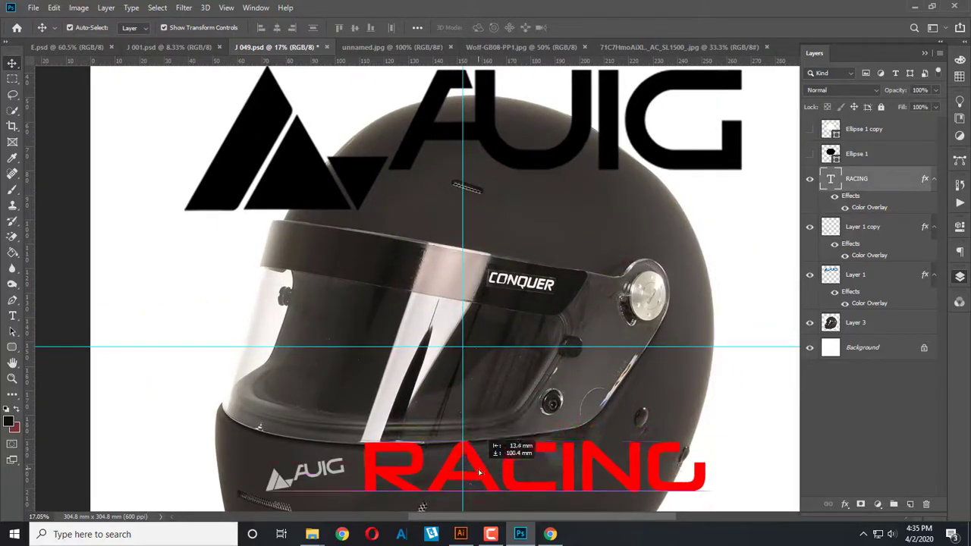
pyautogui.click(332, 480)
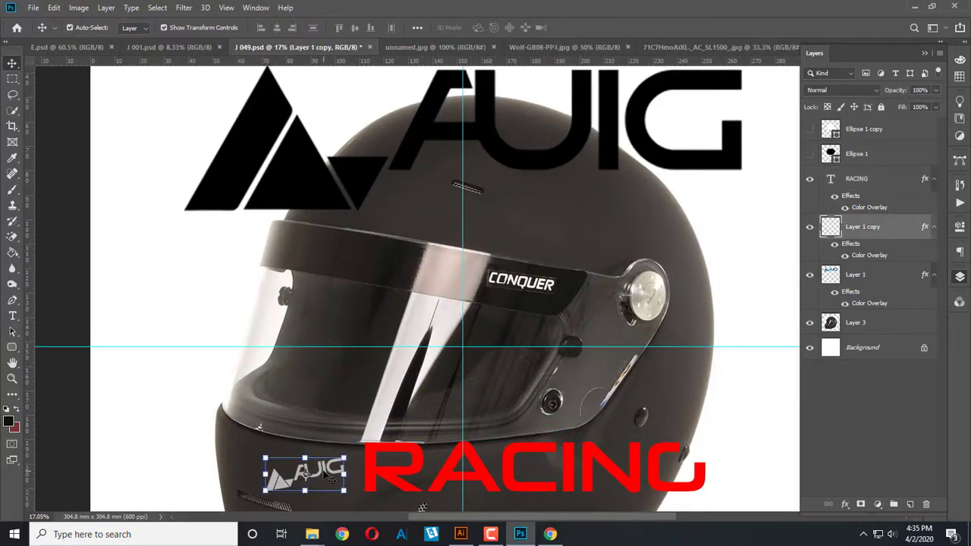
pyautogui.press('Delete')
pyautogui.scroll(2, 571, 285)
# Step: Lasso the CONQUER lettering on the visor and Content-Aware fill it away
pyautogui.scroll(1, 570, 284)
pyautogui.click(203, 225)
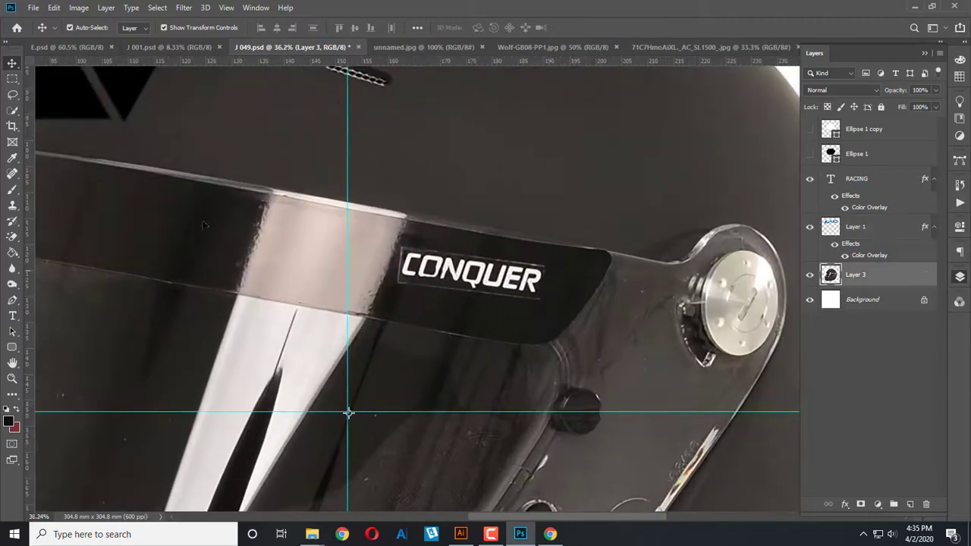
pyautogui.press('l')
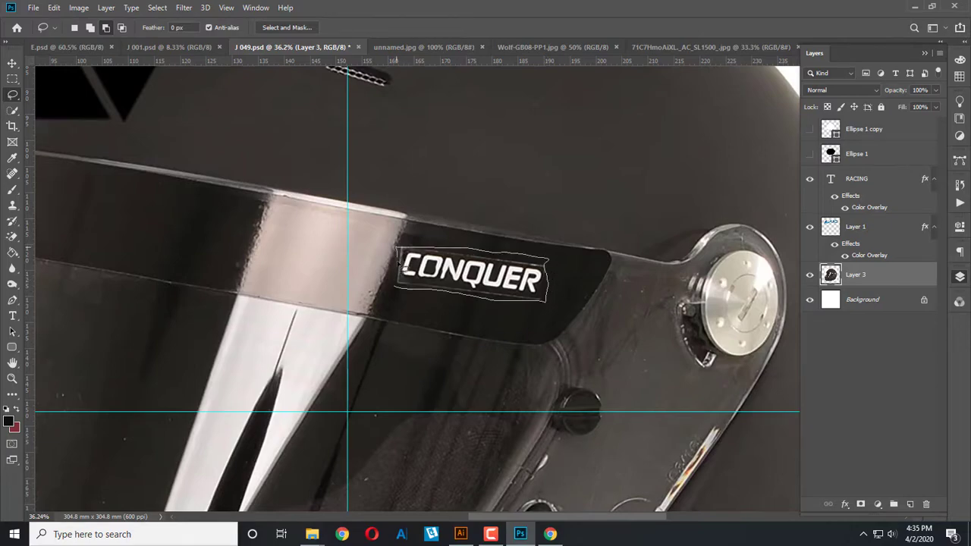
pyautogui.moveTo(497, 256); pyautogui.dragTo(396, 277)
pyautogui.rightClick(423, 271)
pyautogui.click(486, 427)
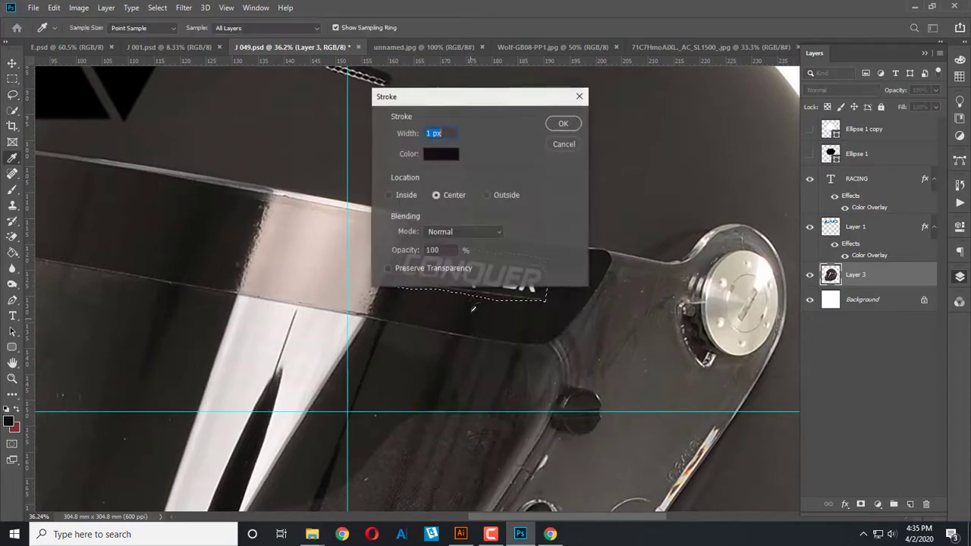
pyautogui.click(579, 98)
pyautogui.rightClick(450, 274)
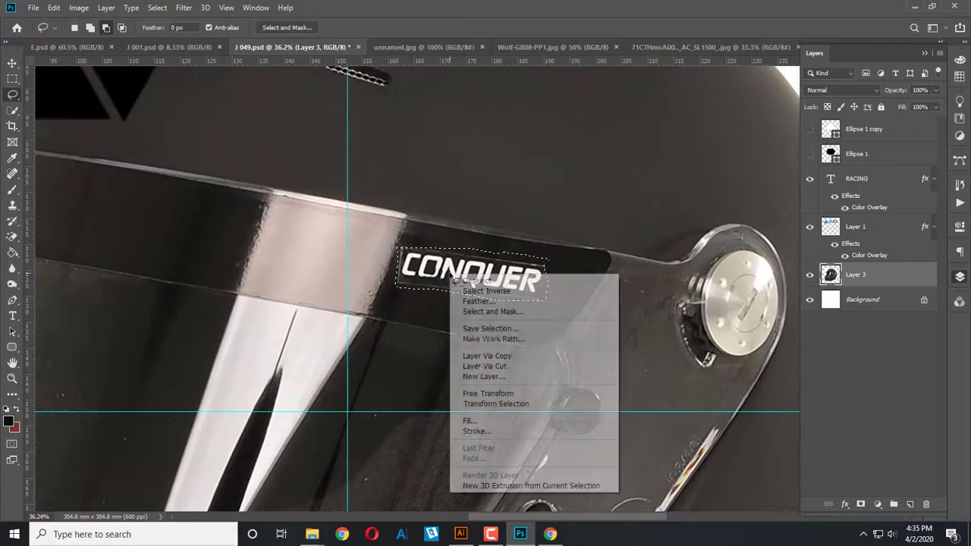
pyautogui.click(484, 422)
pyautogui.press('Return')
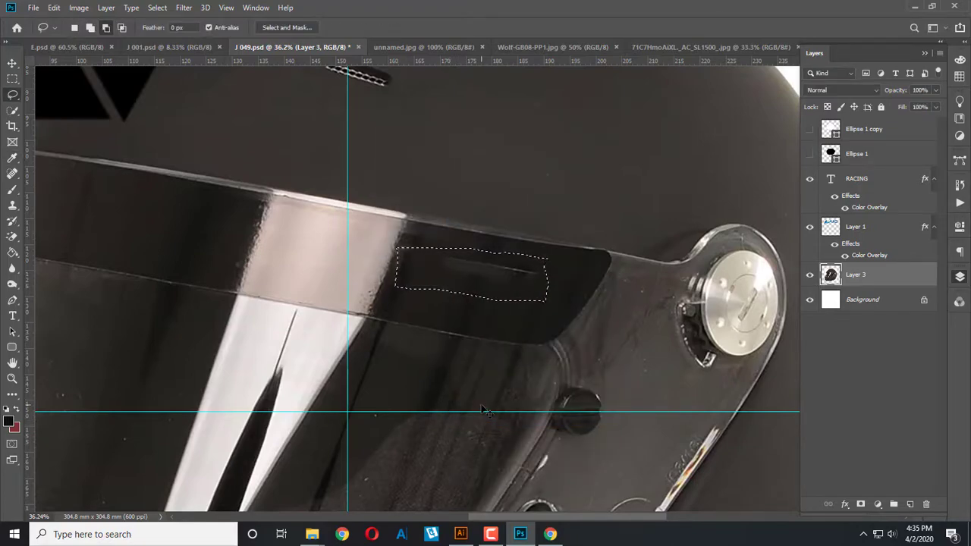
pyautogui.hotkey('ctrl', 'd')
# Step: Brush over the faint light streak so the visor band is plain dark
pyautogui.press('b')
pyautogui.moveTo(448, 269); pyautogui.dragTo(523, 278)
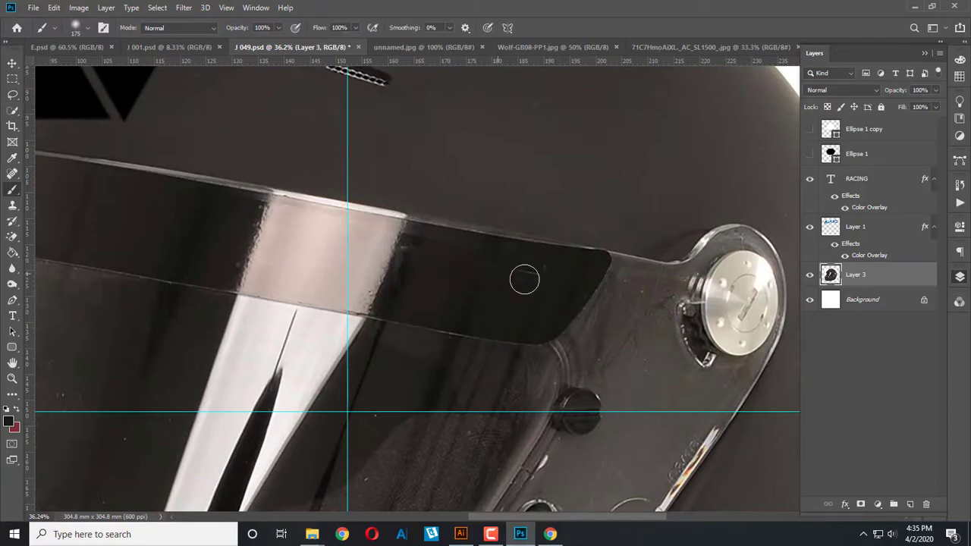
pyautogui.scroll(-3, 590, 338)
# Step: Switch to the Move tool and undo an accidental move of the helmet layer
pyautogui.scroll(-2, 596, 338)
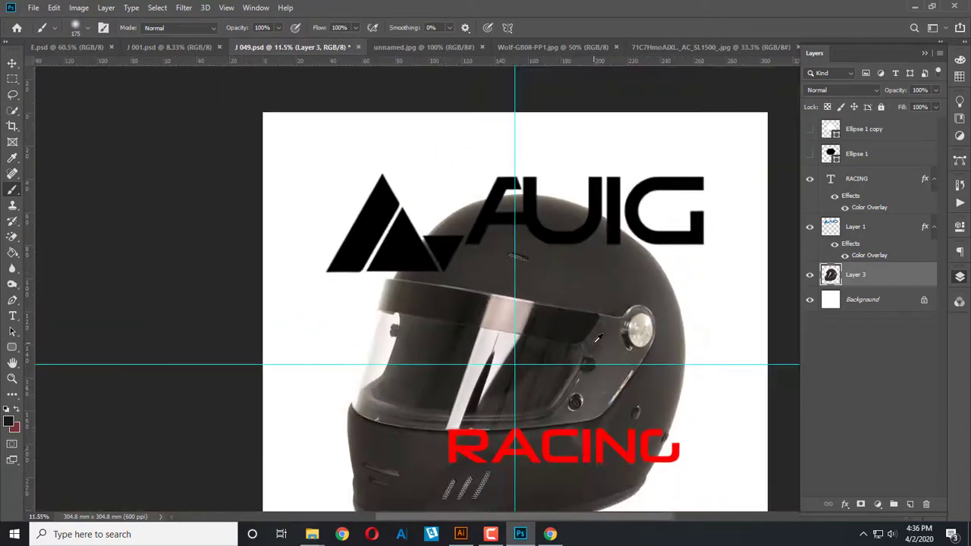
pyautogui.click(12, 63)
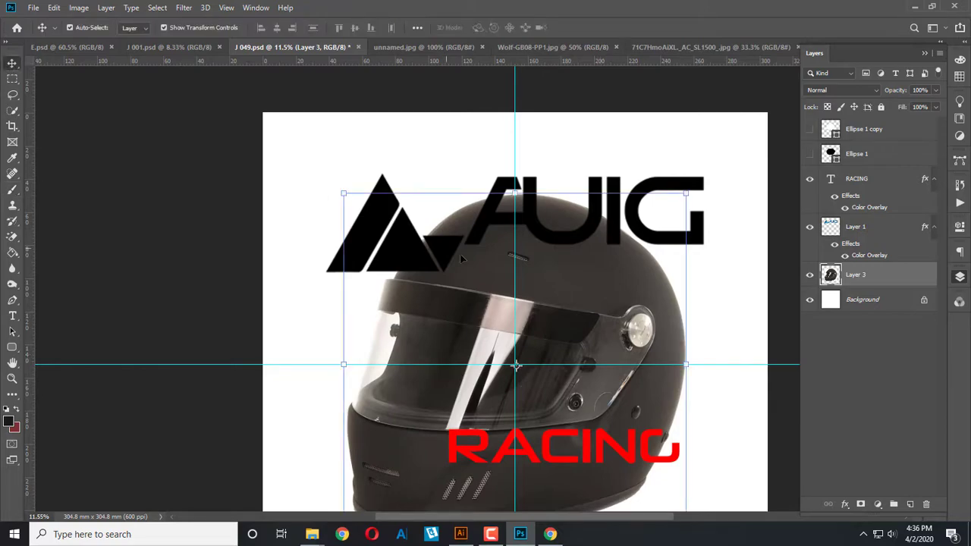
pyautogui.click(711, 345)
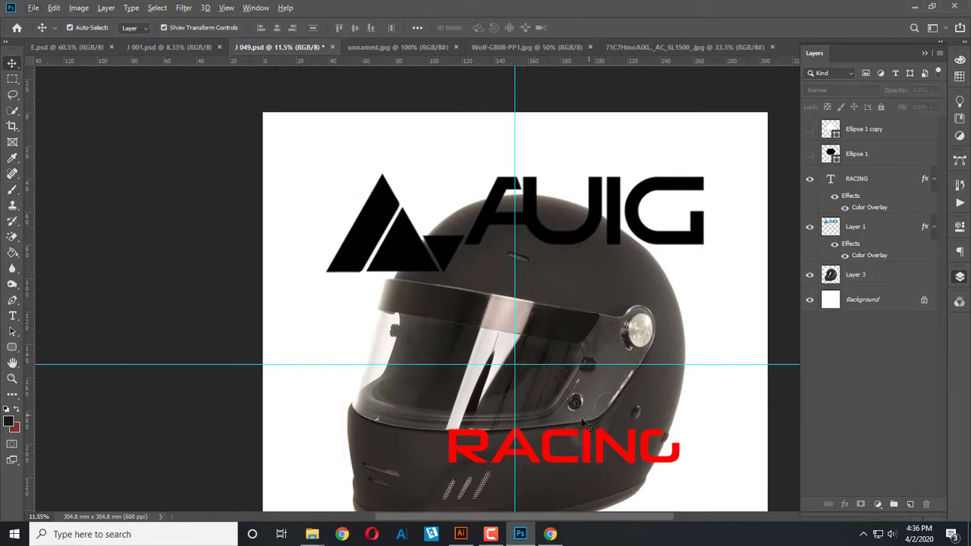
pyautogui.moveTo(554, 471); pyautogui.dragTo(536, 405)
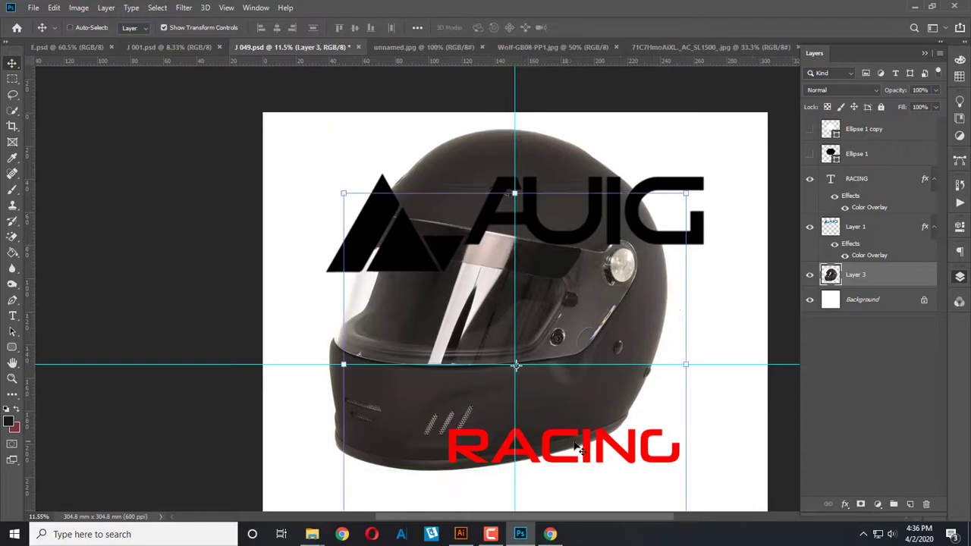
pyautogui.hotkey('ctrl', 'z')
pyautogui.hotkey('ctrl', 't')
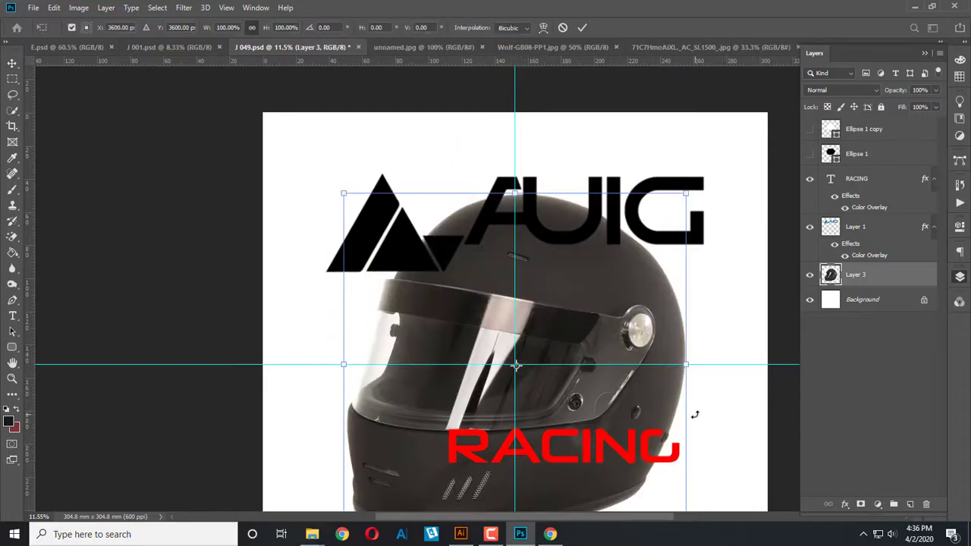
pyautogui.press('Return')
pyautogui.click(731, 418)
# Step: Duplicate the red RACING text onto the visor and rasterize the RACING copy
pyautogui.click(676, 451)
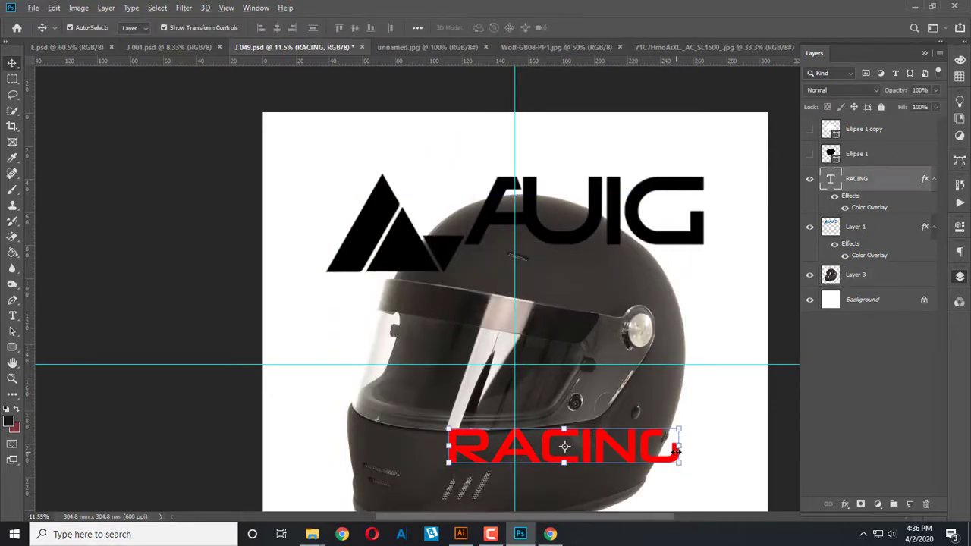
pyautogui.moveTo(675, 452); pyautogui.dragTo(643, 313)
pyautogui.scroll(3, 642, 313)
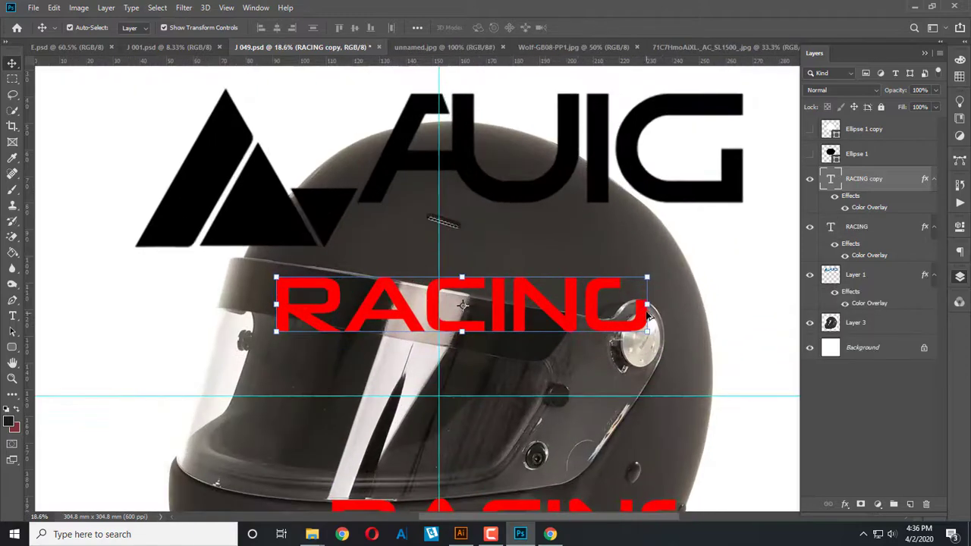
pyautogui.hotkey('ctrl', 't')
pyautogui.rightClick(635, 306)
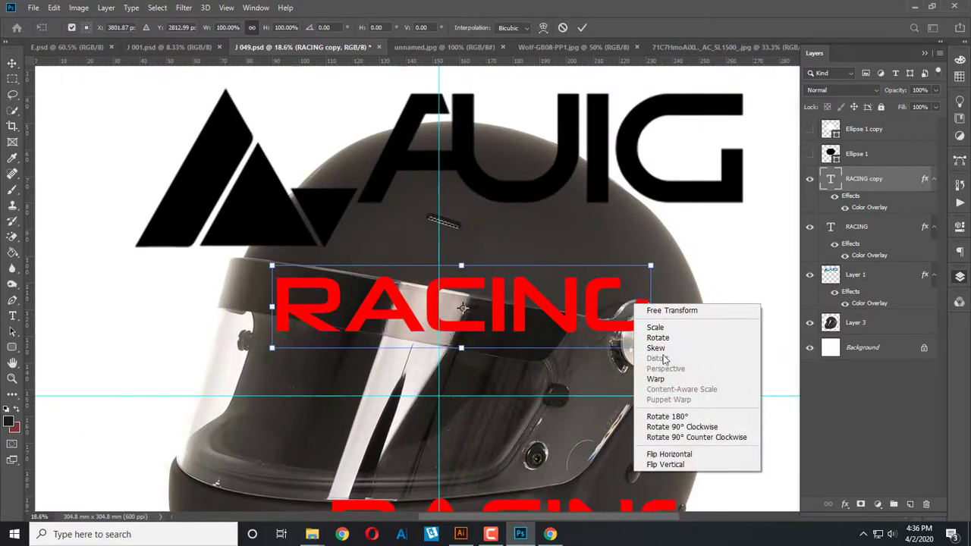
pyautogui.click(656, 378)
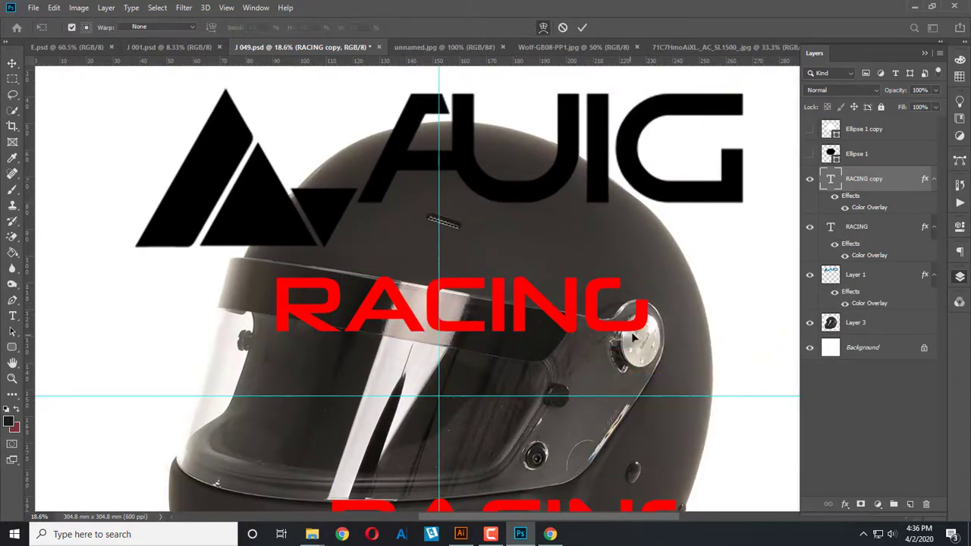
pyautogui.press('Escape')
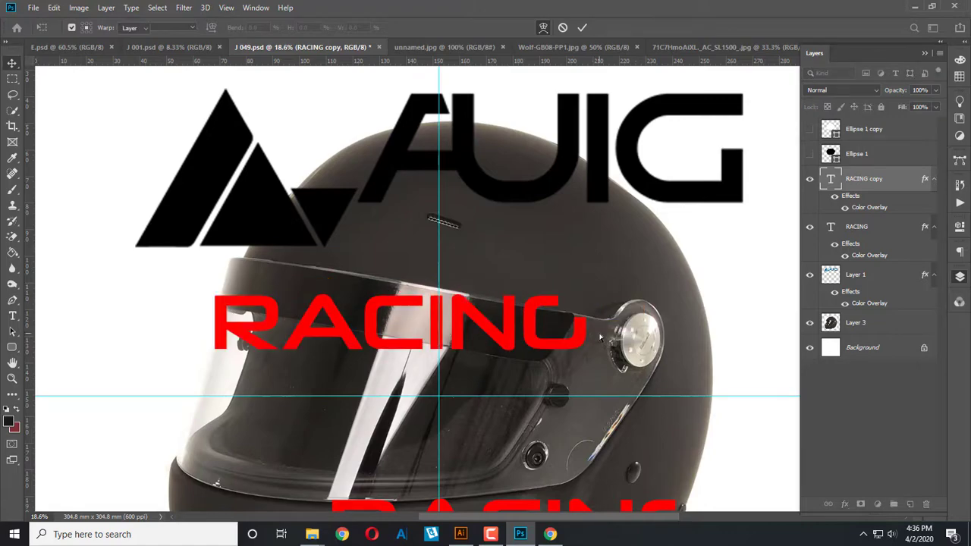
pyautogui.rightClick(895, 179)
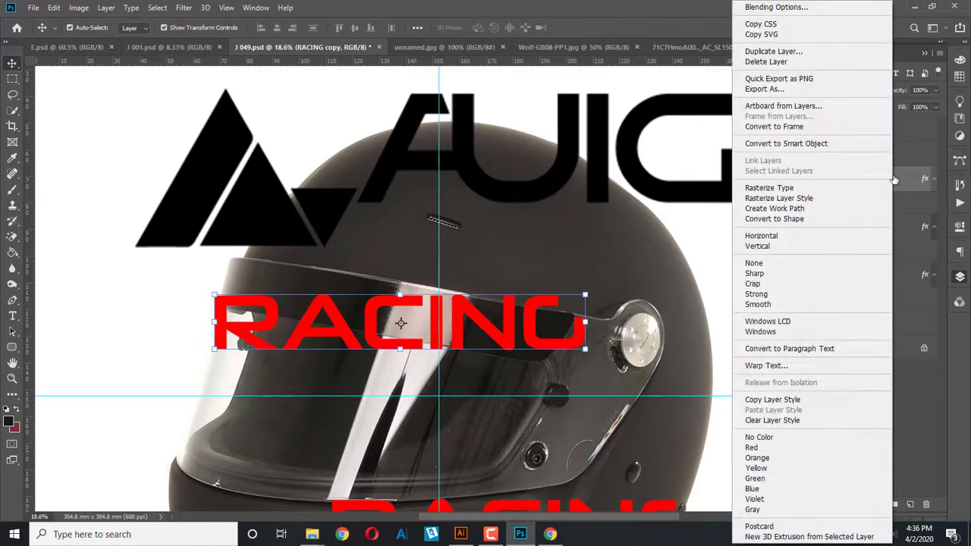
pyautogui.click(817, 190)
pyautogui.scroll(2, 567, 294)
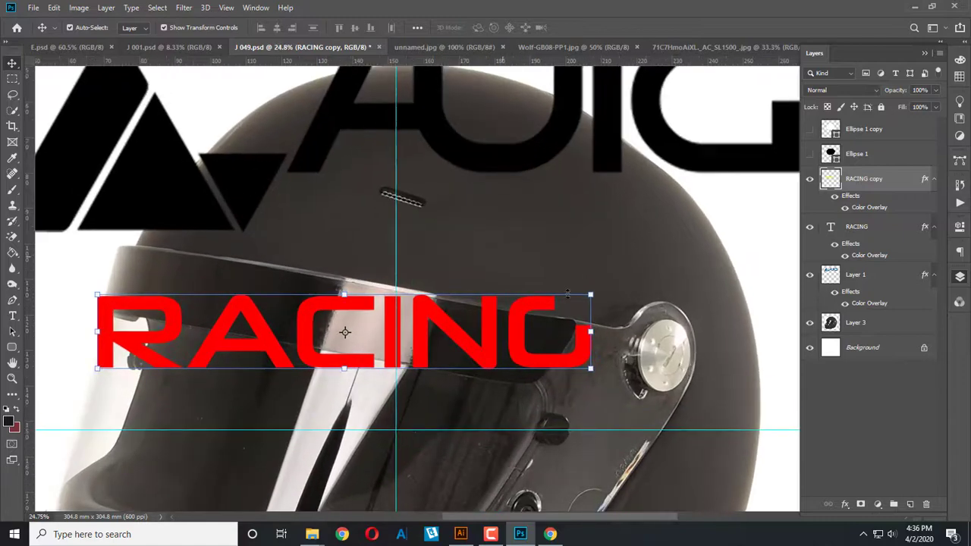
# Step: Distort the RACING copy's corners into a slanted decal along the visor strip
pyautogui.rightClick(589, 290)
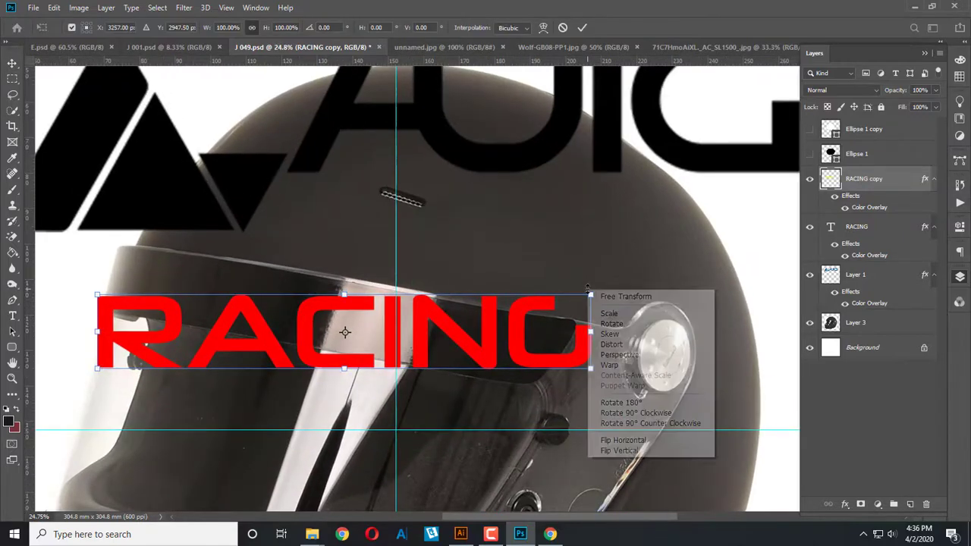
pyautogui.click(639, 350)
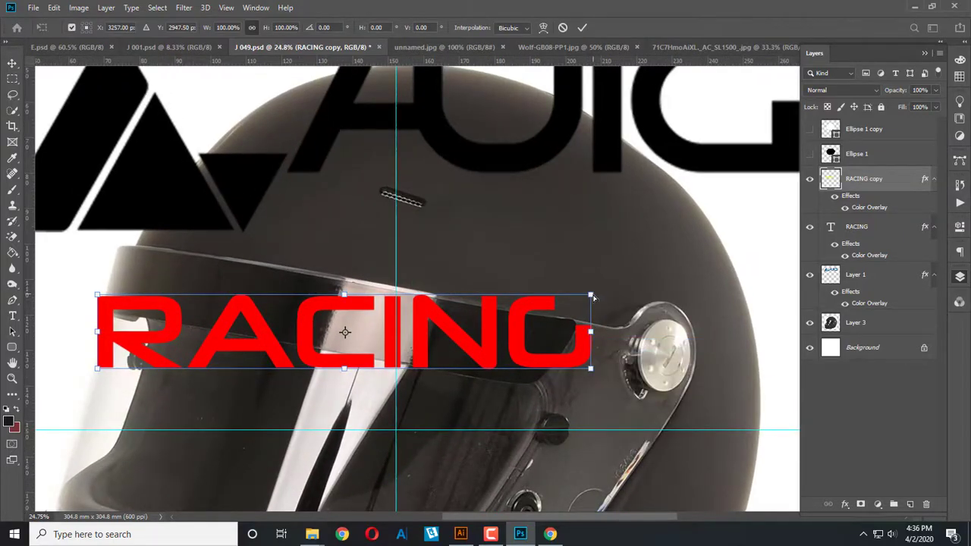
pyautogui.moveTo(592, 294)
pyautogui.mouseDown()
pyautogui.moveTo(563, 331)
pyautogui.moveTo(556, 326)
pyautogui.mouseUp()
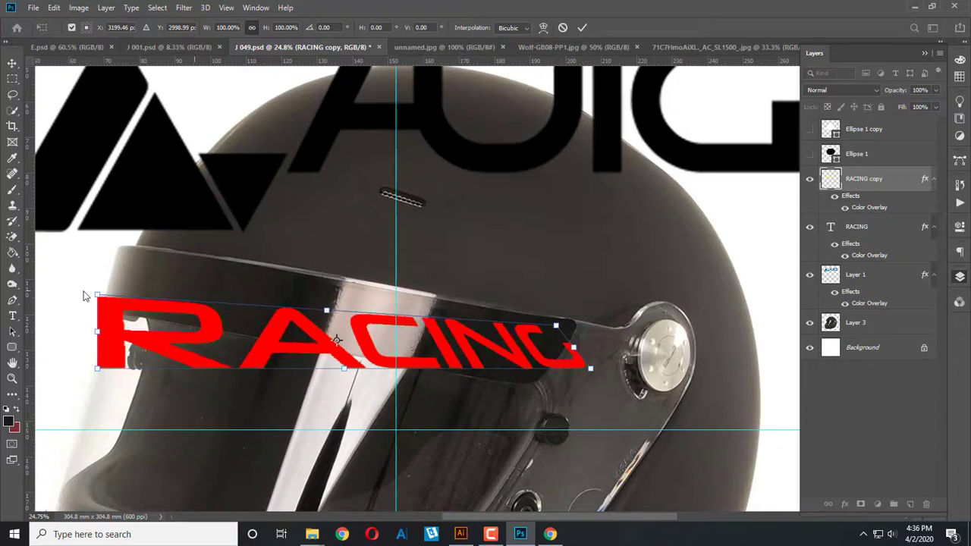
pyautogui.moveTo(98, 297); pyautogui.dragTo(448, 313)
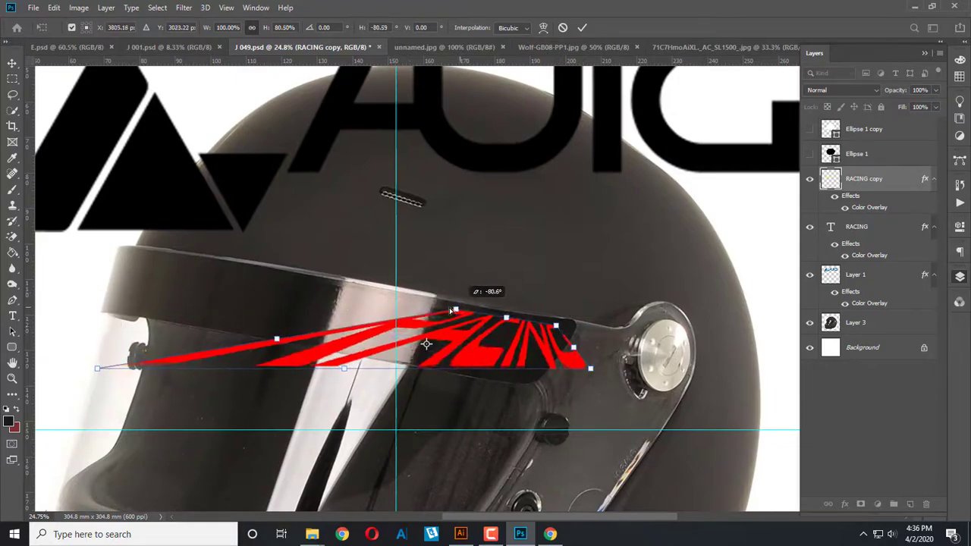
pyautogui.moveTo(99, 371); pyautogui.dragTo(429, 347)
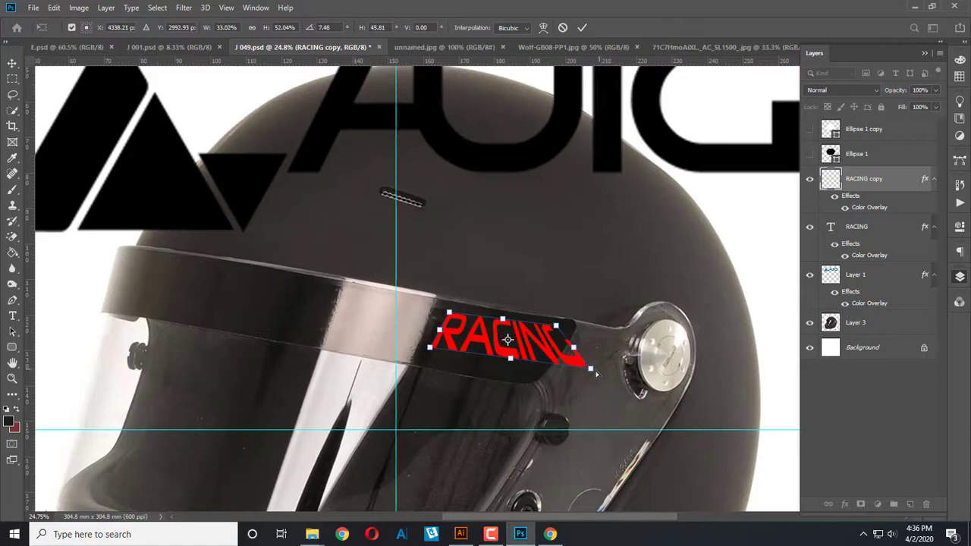
pyautogui.moveTo(596, 374); pyautogui.dragTo(532, 372)
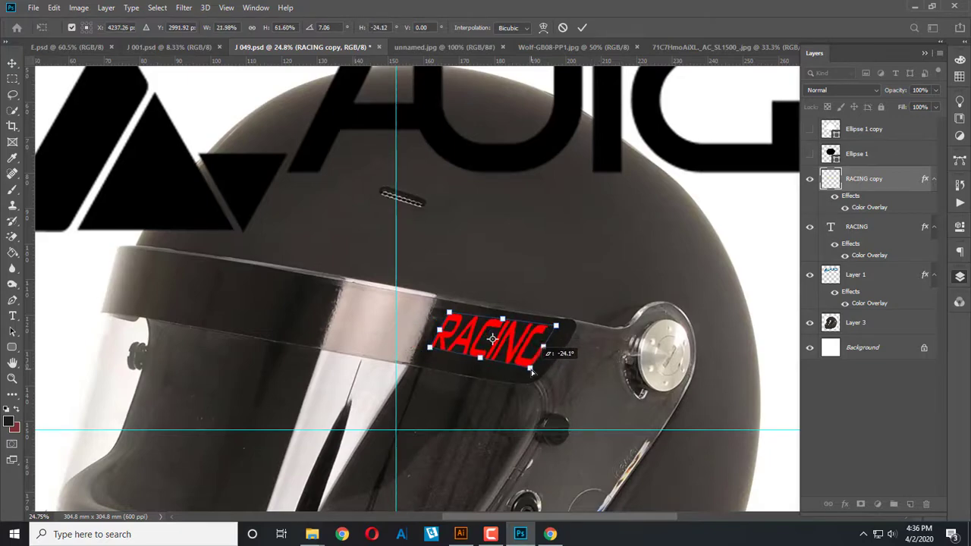
pyautogui.moveTo(531, 371); pyautogui.dragTo(537, 362)
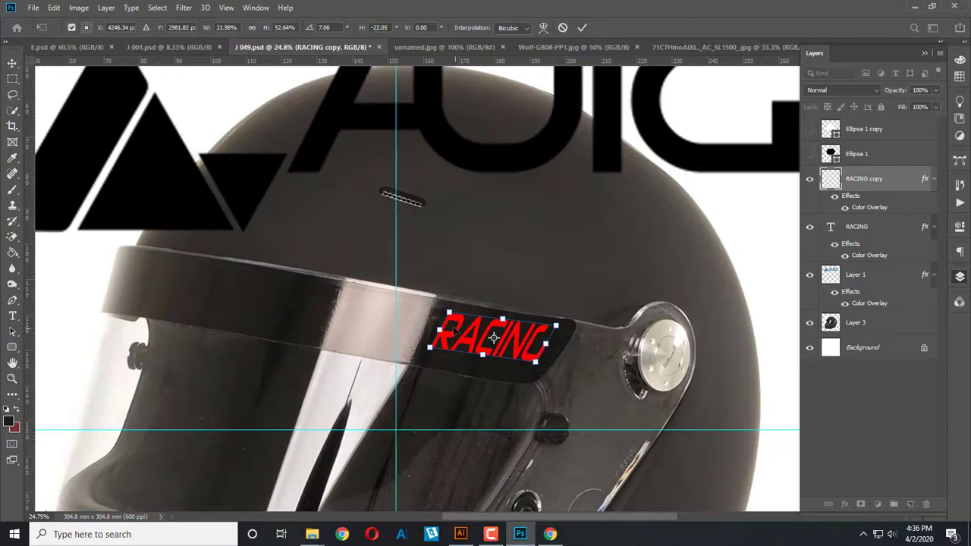
pyautogui.scroll(1, 453, 334)
pyautogui.scroll(1, 447, 326)
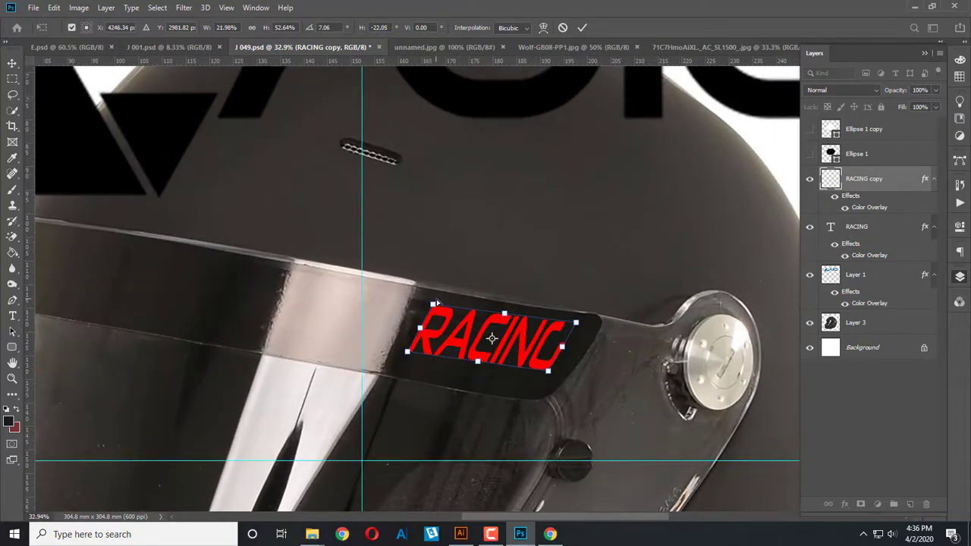
pyautogui.moveTo(434, 303); pyautogui.dragTo(433, 297)
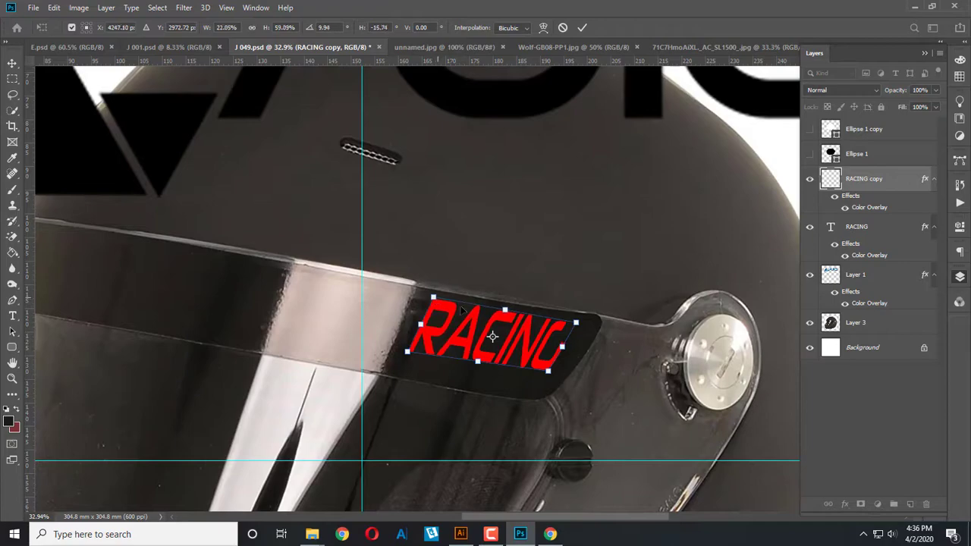
pyautogui.moveTo(549, 375); pyautogui.dragTo(550, 376)
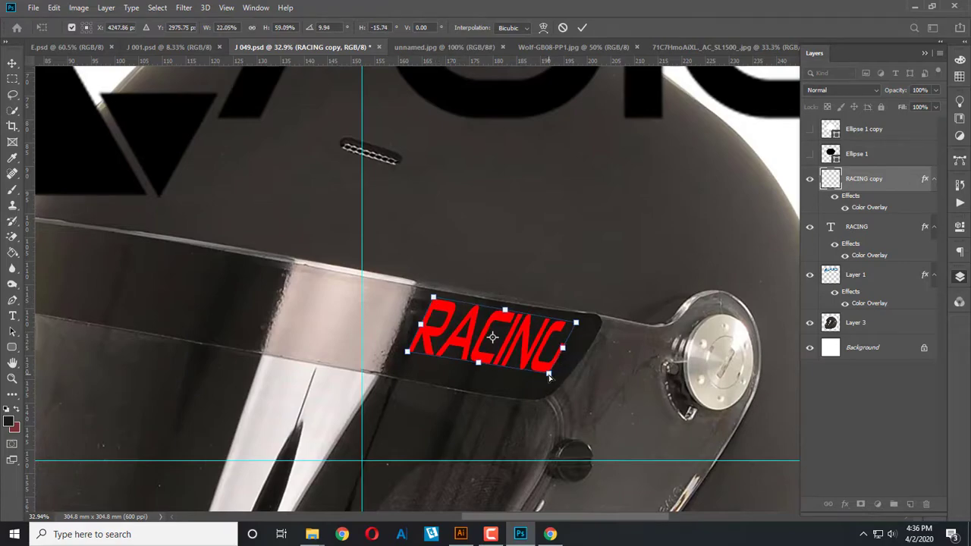
pyautogui.press('Return')
# Step: Change the AUIG logo's Color Overlay to pure white #ffffff
pyautogui.click(577, 410)
pyautogui.scroll(-3, 598, 430)
pyautogui.scroll(-2, 598, 430)
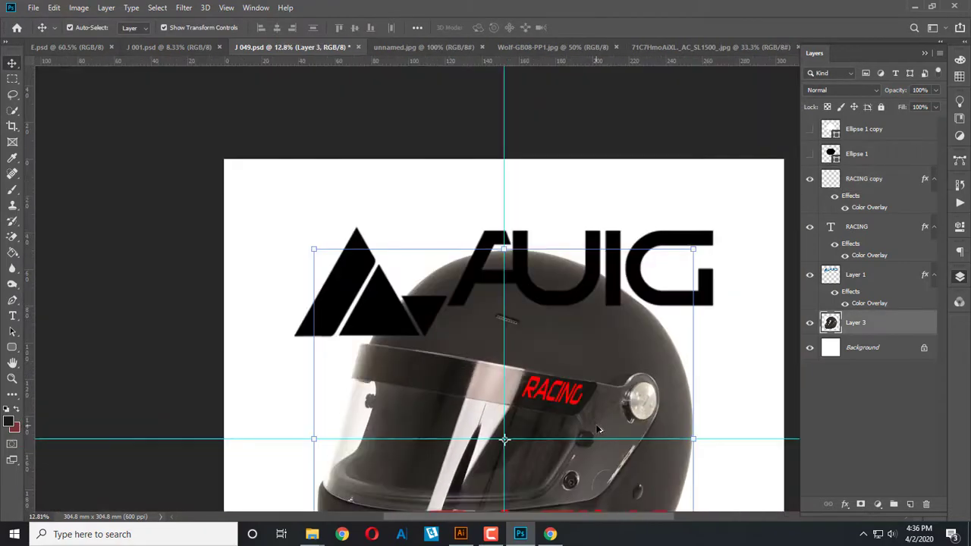
pyautogui.scroll(-2, 598, 429)
pyautogui.scroll(1, 518, 207)
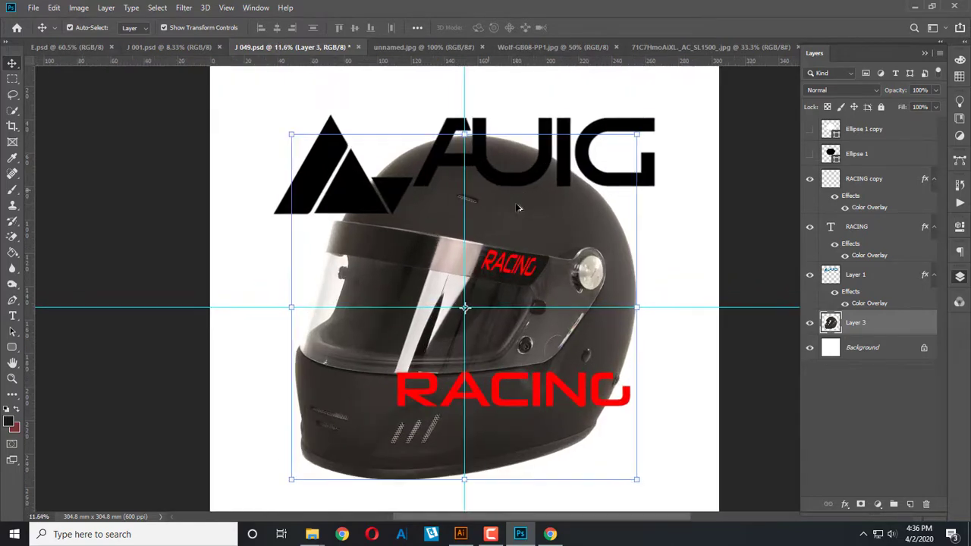
pyautogui.scroll(1, 526, 220)
pyautogui.scroll(1, 516, 228)
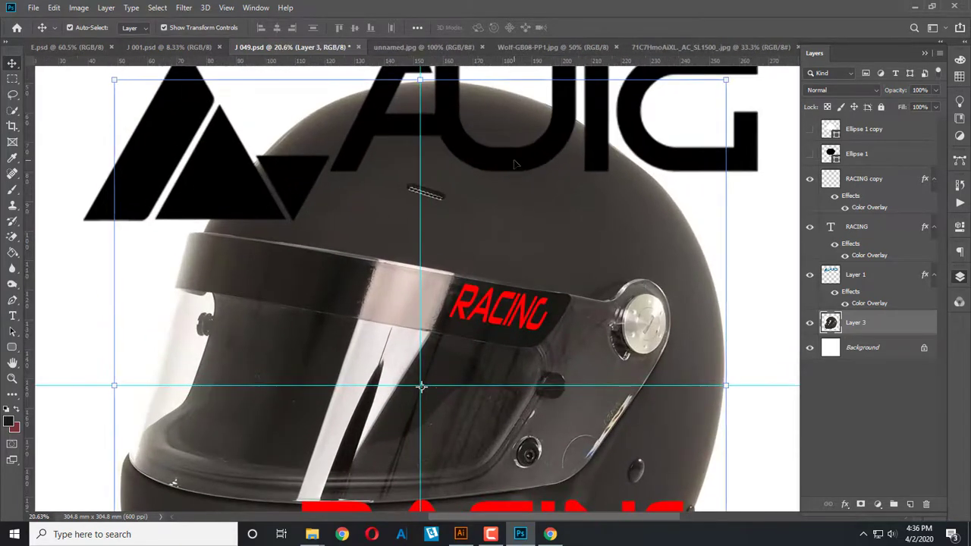
pyautogui.click(503, 240)
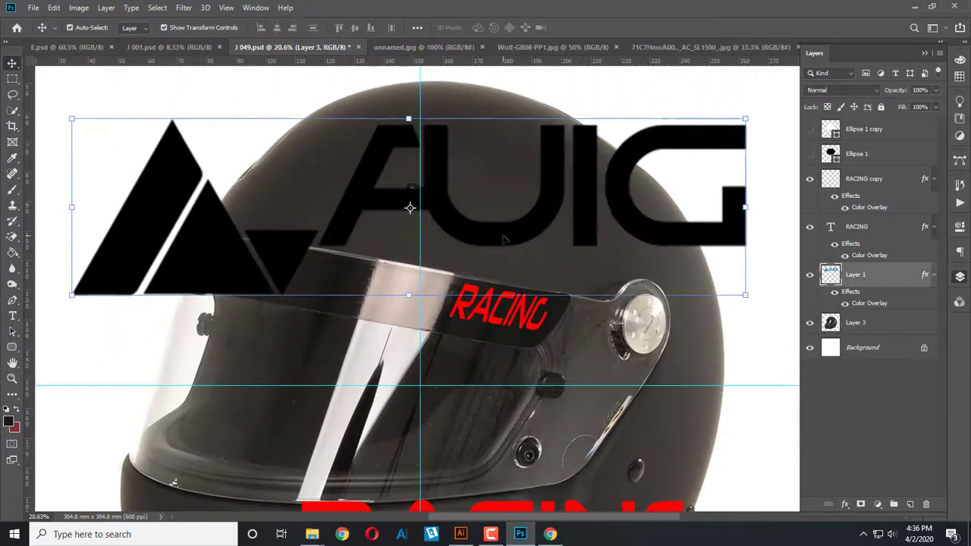
pyautogui.doubleClick(869, 303)
pyautogui.click(784, 195)
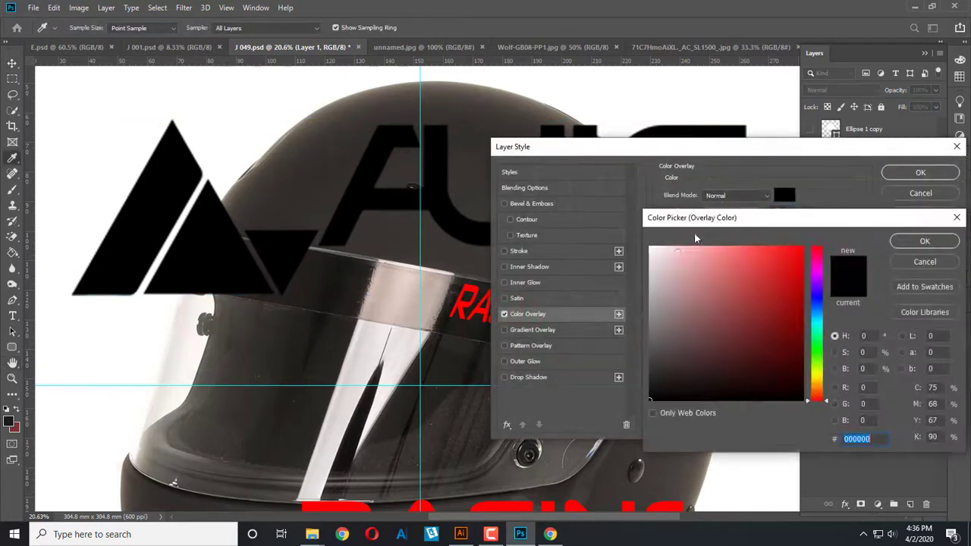
pyautogui.click(651, 249)
pyautogui.moveTo(645, 245); pyautogui.dragTo(639, 242)
pyautogui.press('Return')
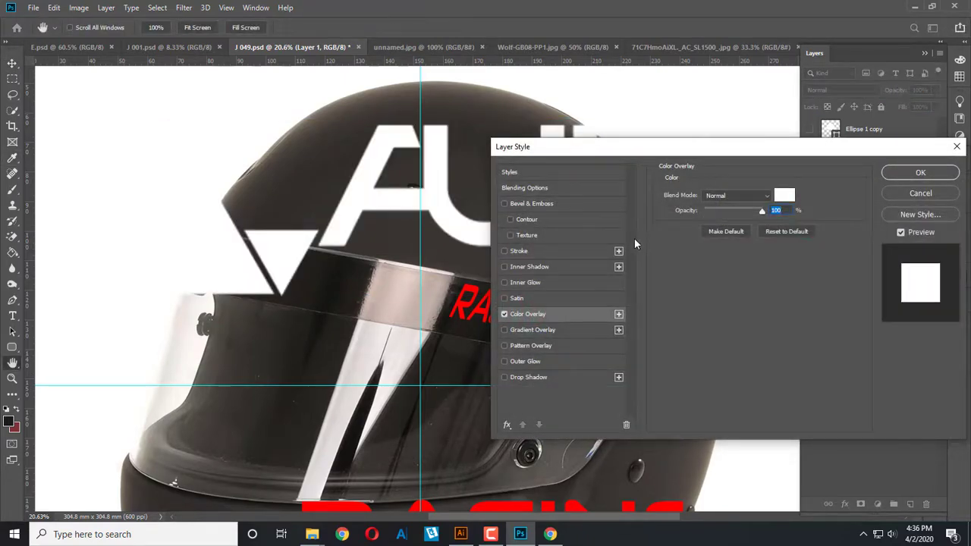
pyautogui.press('Return')
# Step: Place a duplicate of the white AUIG logo lower on the helmet near RACING
pyautogui.scroll(-2, 605, 262)
pyautogui.press('v')
pyautogui.moveTo(580, 263); pyautogui.dragTo(543, 464)
pyautogui.click(525, 255)
# Step: Distort the upper AUIG logo's corners to shrink and slant it
pyautogui.hotkey('ctrl', 't')
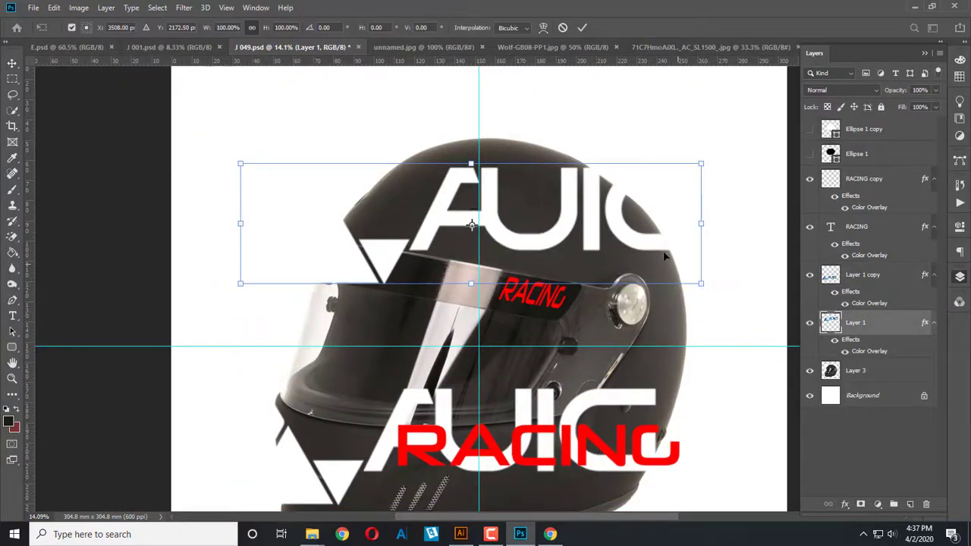
pyautogui.rightClick(664, 255)
pyautogui.click(701, 179)
pyautogui.moveTo(701, 164); pyautogui.dragTo(701, 283)
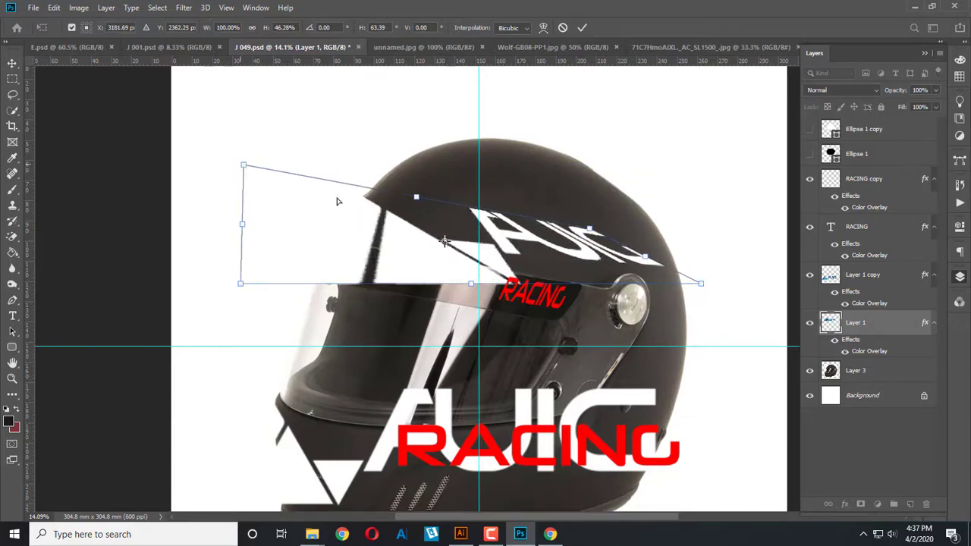
pyautogui.moveTo(243, 163)
pyautogui.mouseDown()
pyautogui.moveTo(241, 281)
pyautogui.moveTo(460, 257)
pyautogui.mouseUp()
pyautogui.moveTo(701, 283); pyautogui.dragTo(568, 280)
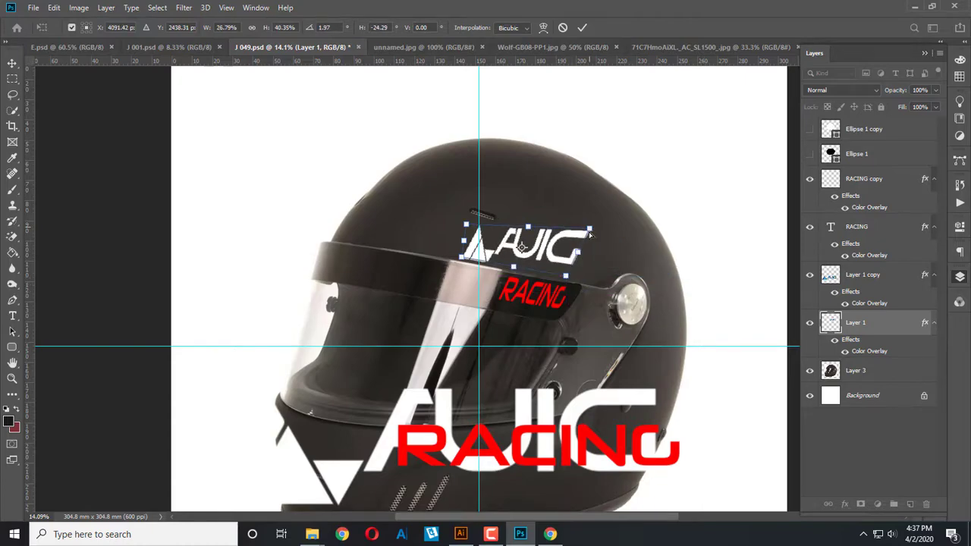
pyautogui.moveTo(591, 235); pyautogui.dragTo(581, 245)
pyautogui.moveTo(466, 227); pyautogui.dragTo(465, 218)
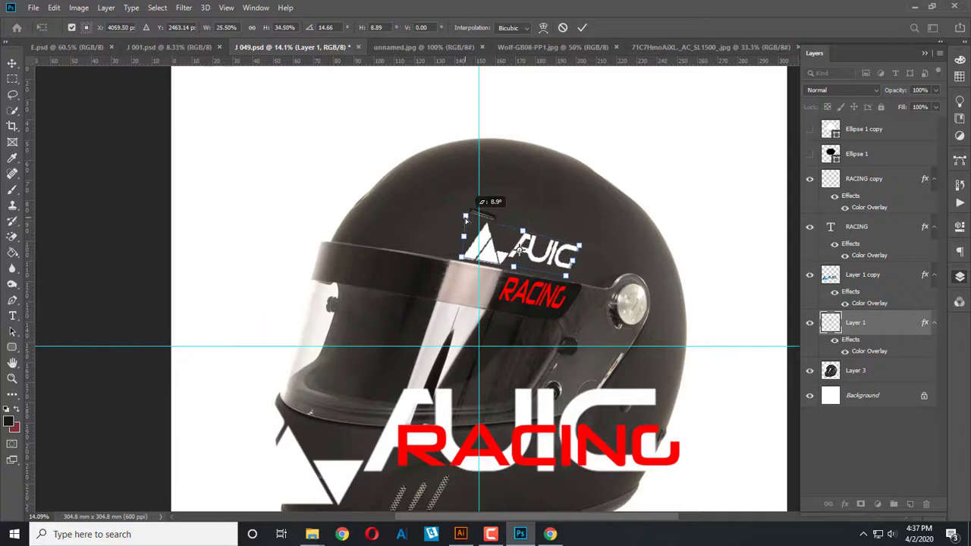
pyautogui.moveTo(568, 278); pyautogui.dragTo(586, 245)
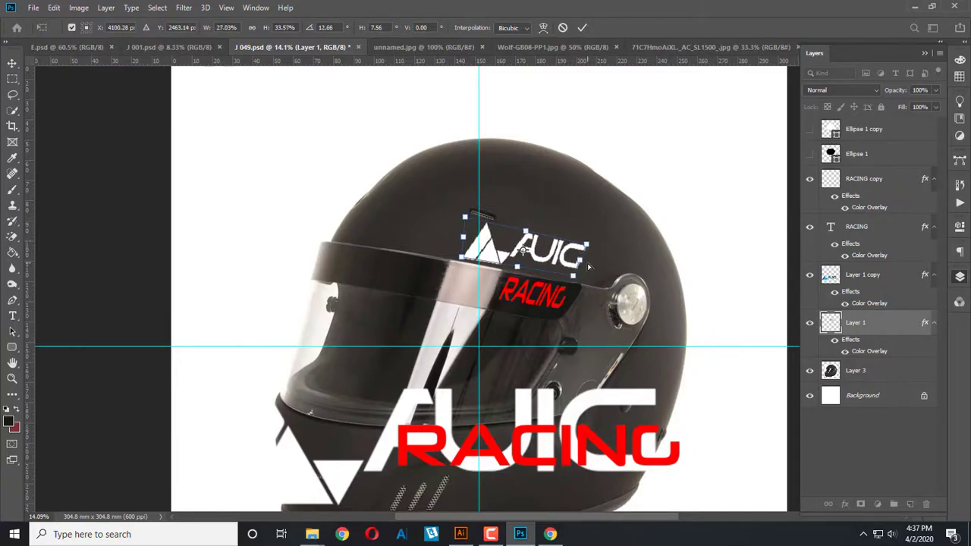
# Step: Shift and tilt the logo about 8° to sit just above the visor decal
pyautogui.scroll(2, 586, 264)
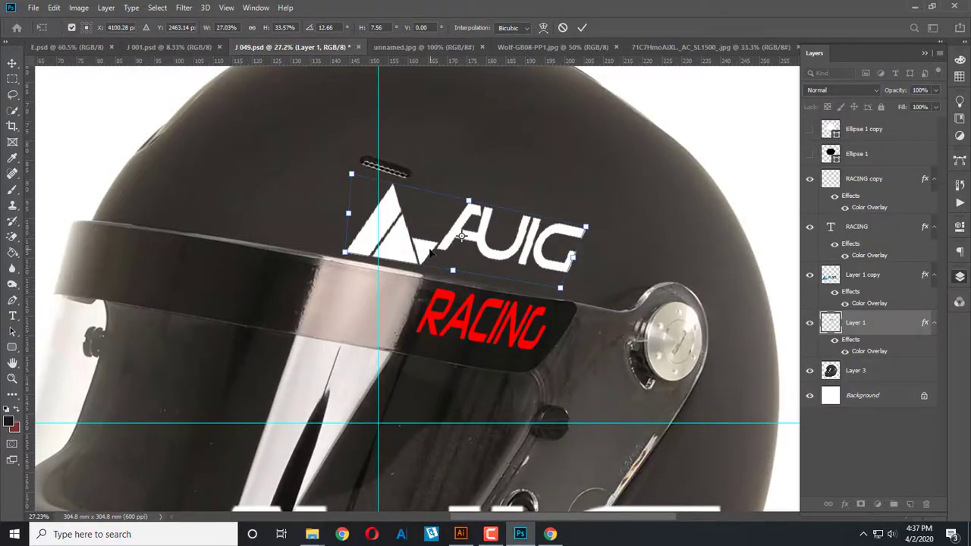
pyautogui.moveTo(402, 255); pyautogui.dragTo(406, 258)
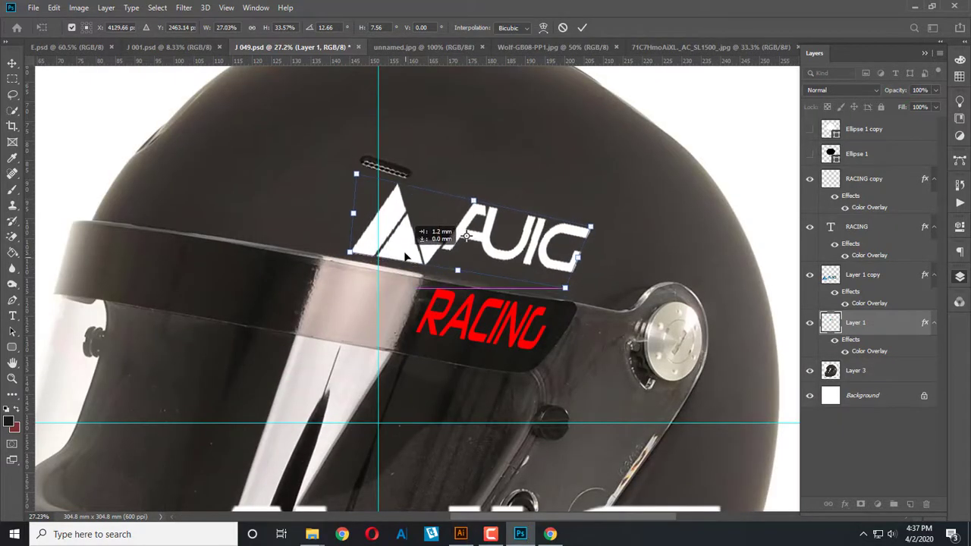
pyautogui.scroll(1, 568, 290)
pyautogui.scroll(1, 568, 291)
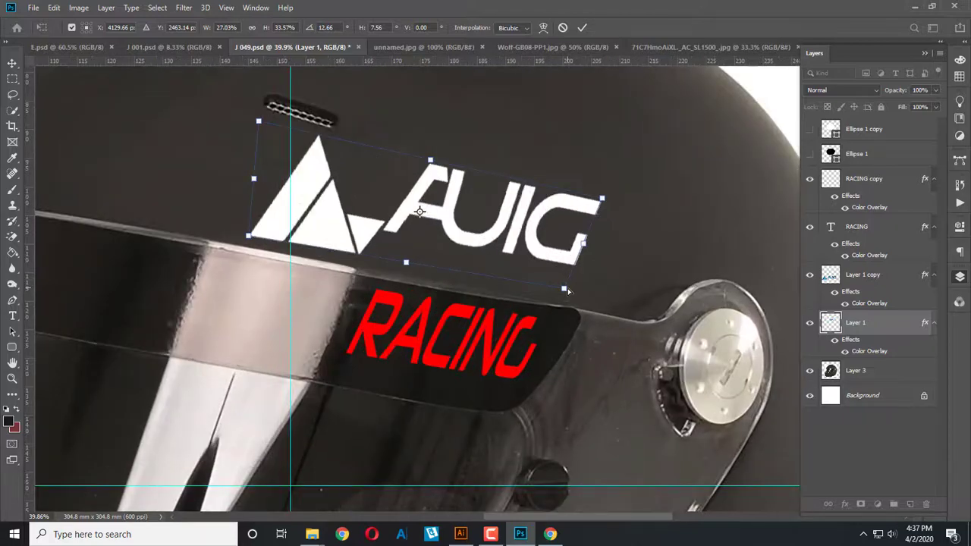
pyautogui.moveTo(563, 291); pyautogui.dragTo(562, 296)
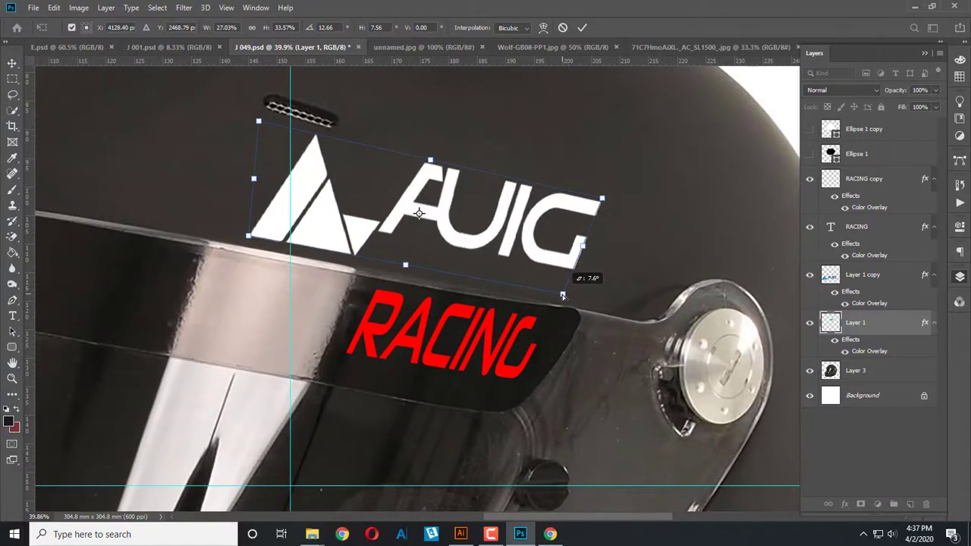
pyautogui.moveTo(604, 201); pyautogui.dragTo(611, 209)
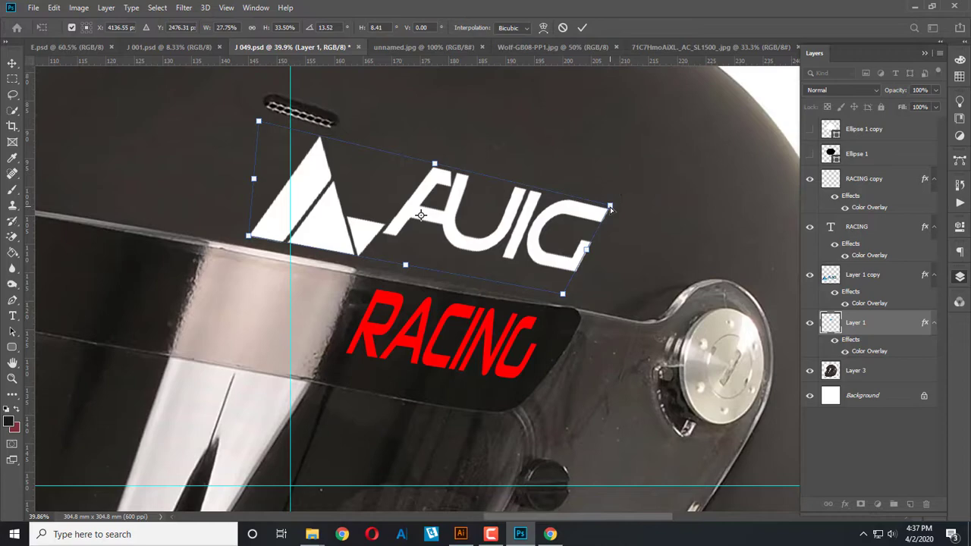
pyautogui.press('Escape')
# Step: Delete the large RACING text and the oversized lower AUIG logo copy
pyautogui.click(662, 256)
pyautogui.scroll(-5, 651, 366)
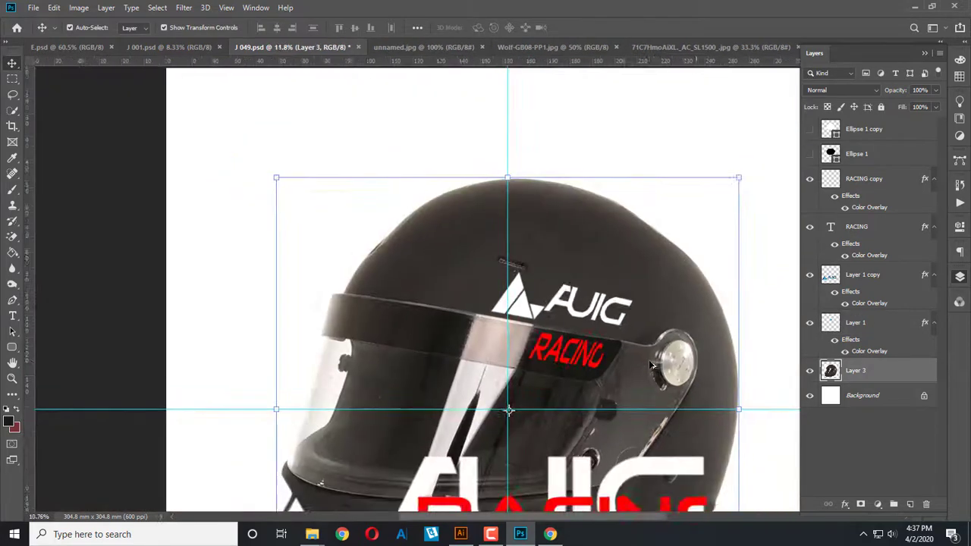
pyautogui.scroll(-2, 651, 366)
pyautogui.click(507, 341)
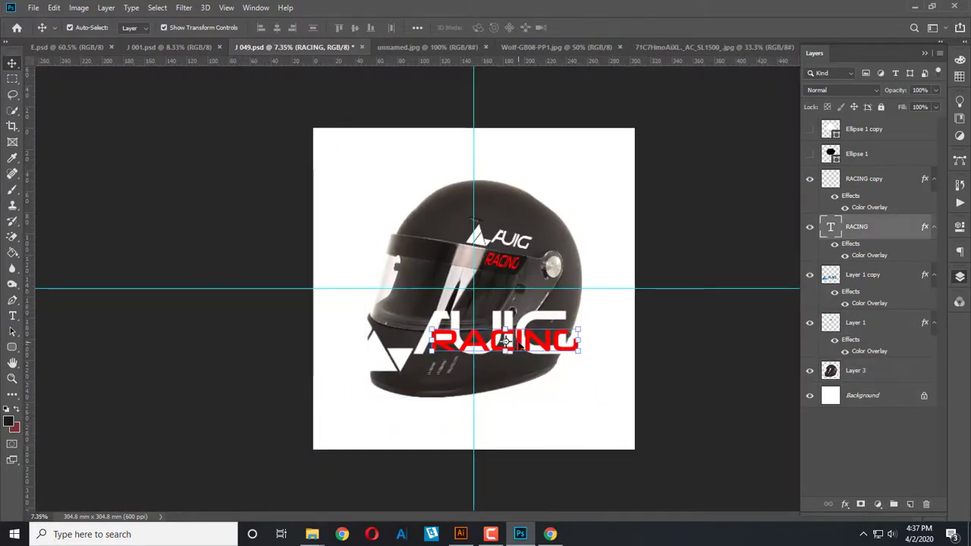
pyautogui.press('Delete')
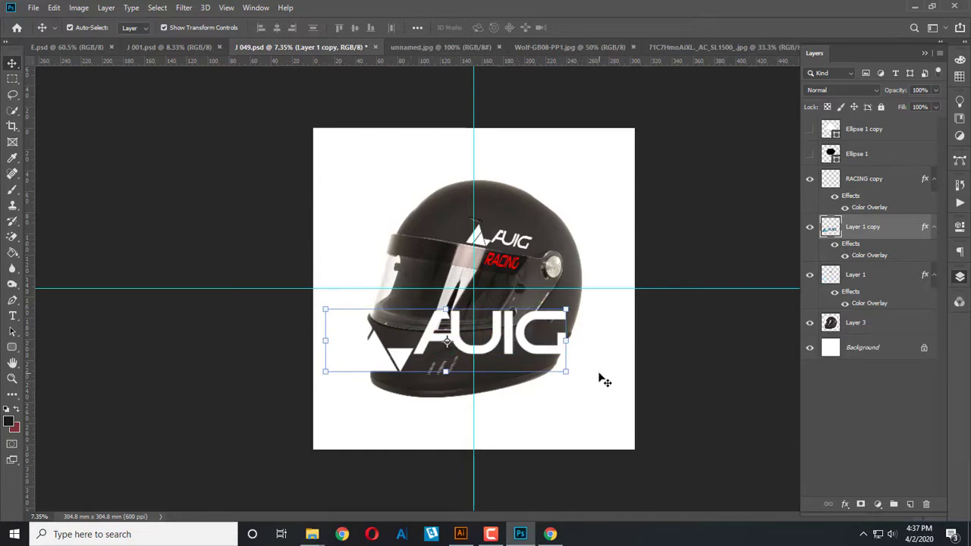
pyautogui.press('Delete')
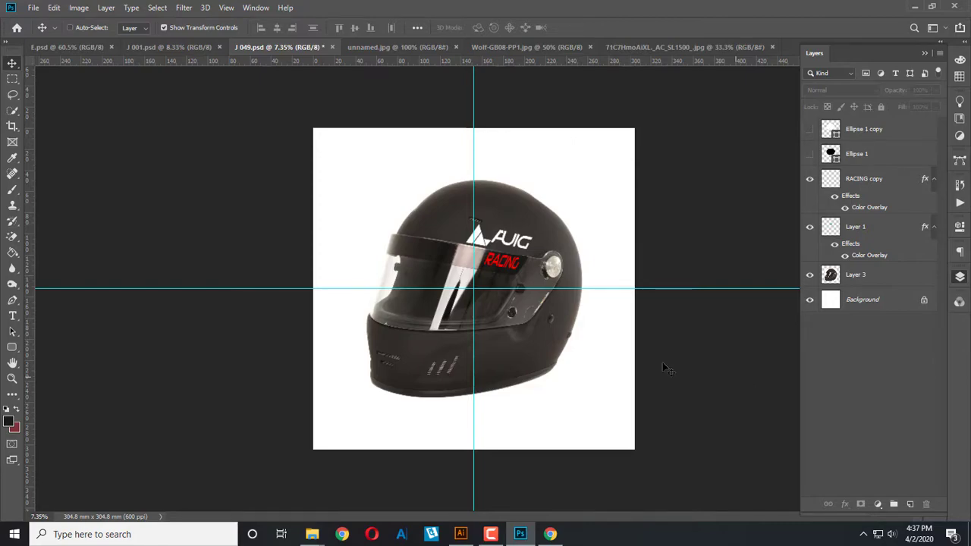
# Step: Save the helmet mockup as J 050.psd
pyautogui.hotkey('ctrl', 'shift', 's')
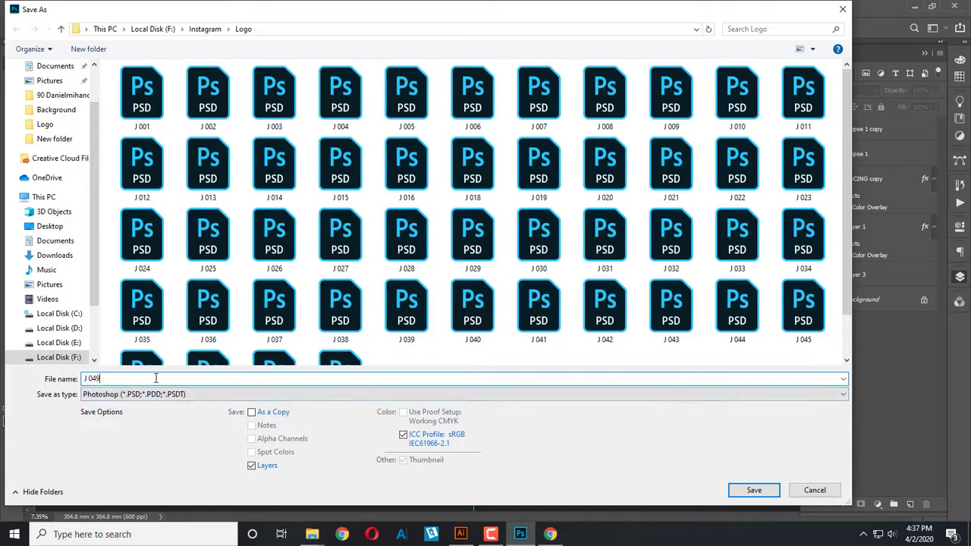
pyautogui.write('J 0')
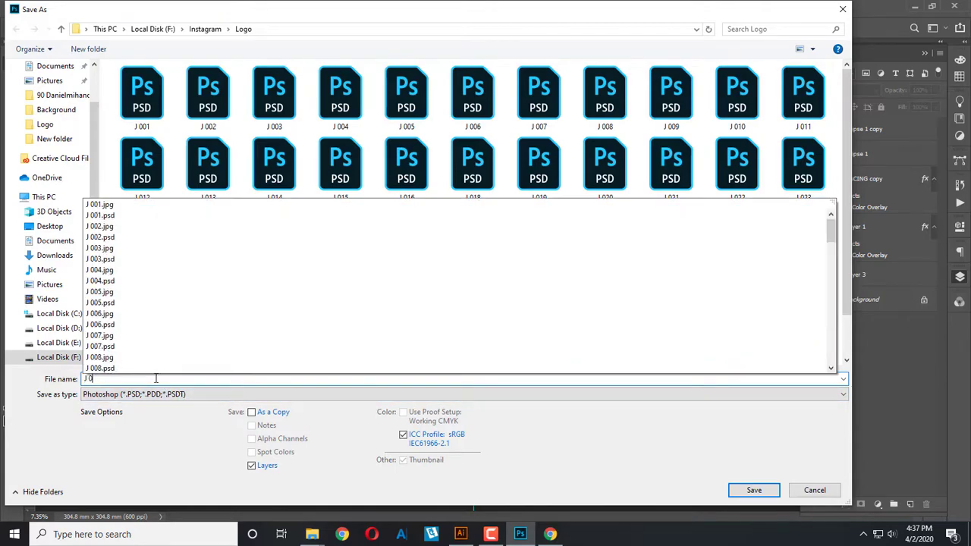
pyautogui.write('50')
pyautogui.press('Return')
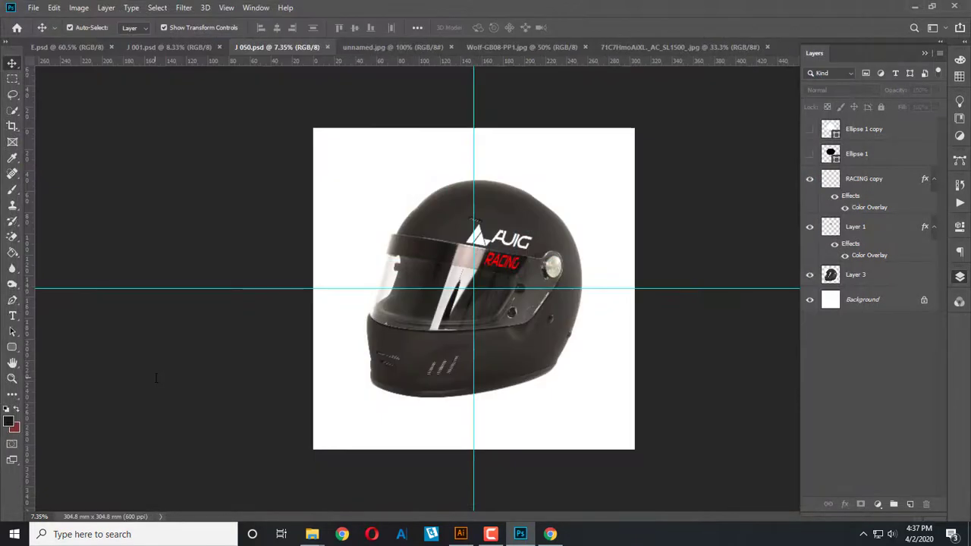
# Step: Save another copy of J 050 in JPEG format
pyautogui.hotkey('ctrl', 'shift', 's')
pyautogui.click(133, 393)
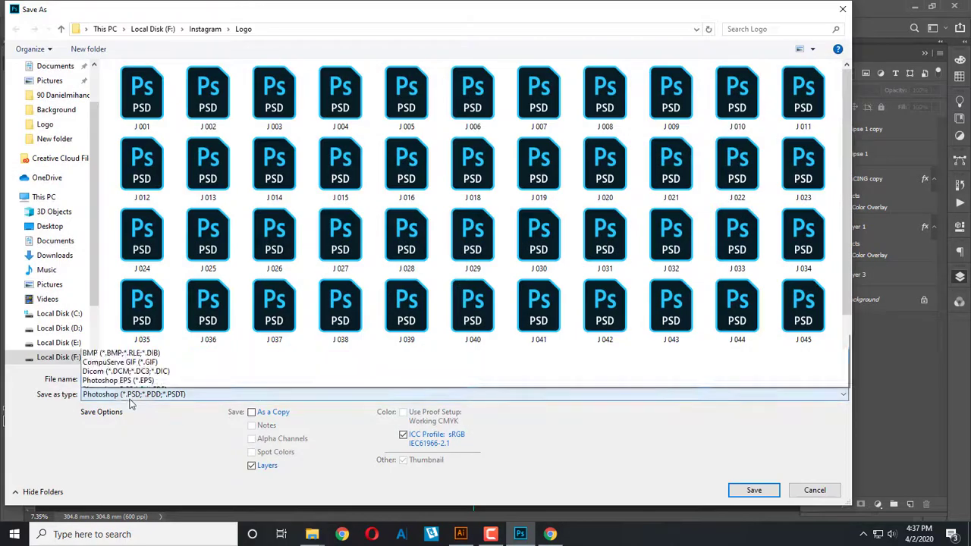
pyautogui.click(167, 280)
pyautogui.press('Return')
pyautogui.press('Return')
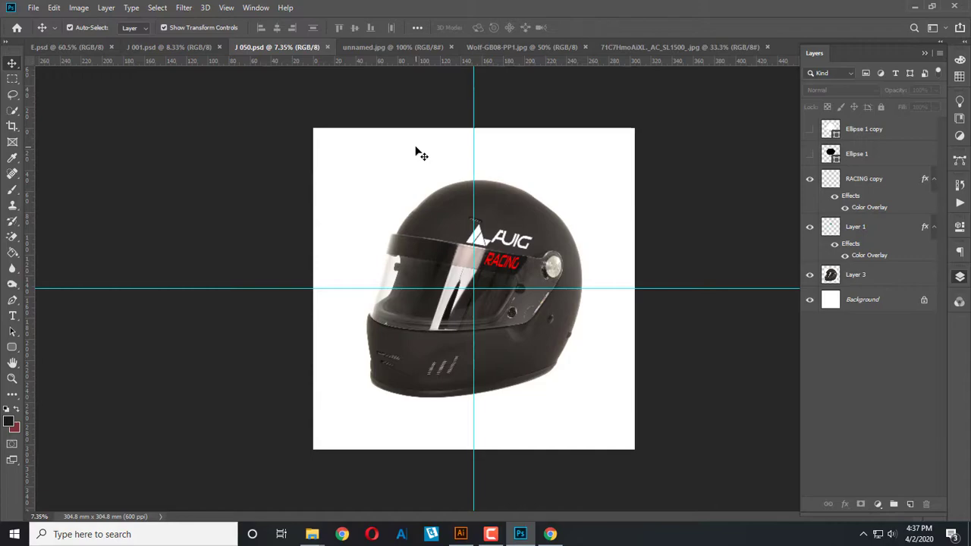
# Step: Undo back to the flat black AUIG and red RACING logo and marquee-select it
pyautogui.hotkey('ctrl', 'z')
pyautogui.hotkey('ctrl', 'z')
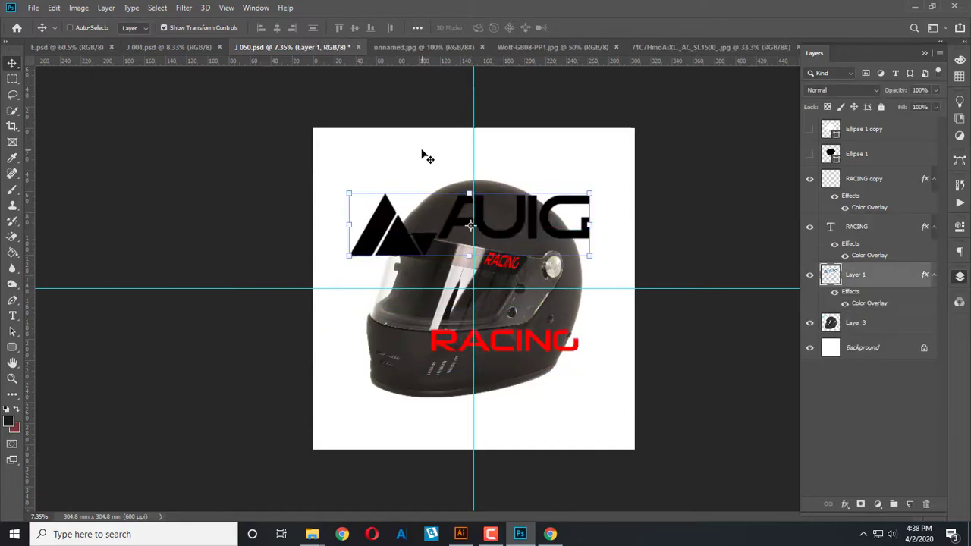
pyautogui.hotkey('ctrl', 'z')
pyautogui.hotkey('ctrl', 'z')
pyautogui.hotkey('ctrl', 'shift', 'z')
pyautogui.hotkey('ctrl', 'shift', 'z')
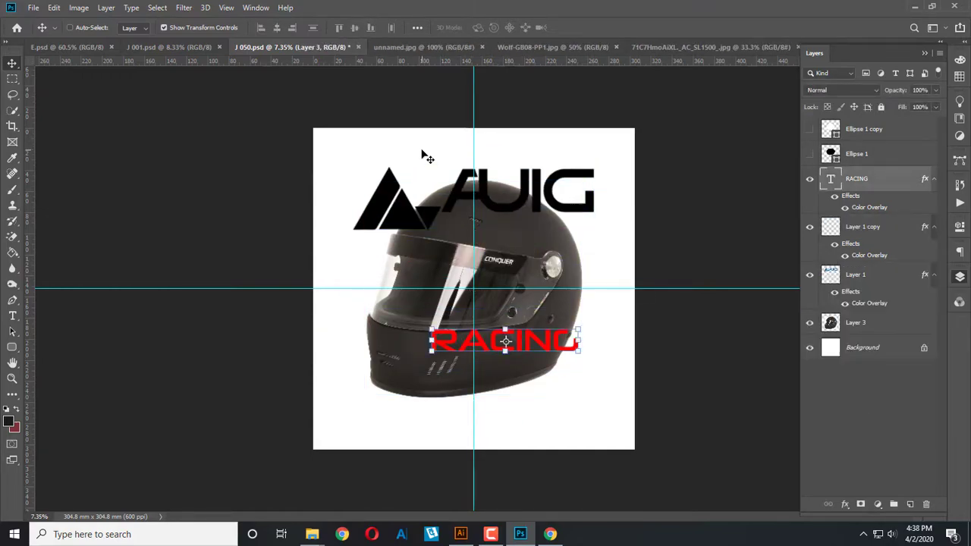
pyautogui.hotkey('ctrl', 'shift', 'z')
pyautogui.hotkey('ctrl', 'shift', 'z')
pyautogui.hotkey('ctrl', 'z')
pyautogui.hotkey('ctrl', 'z')
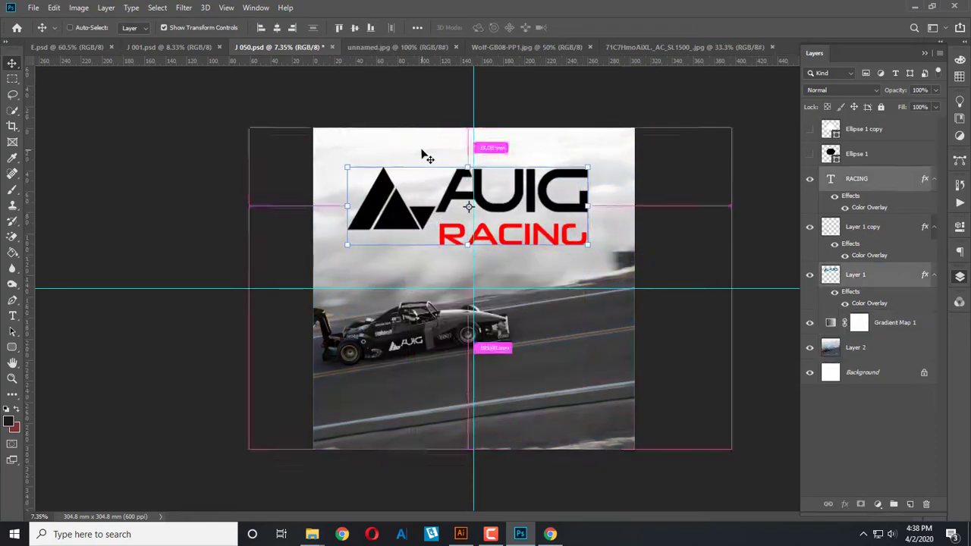
pyautogui.hotkey('ctrl', 'z')
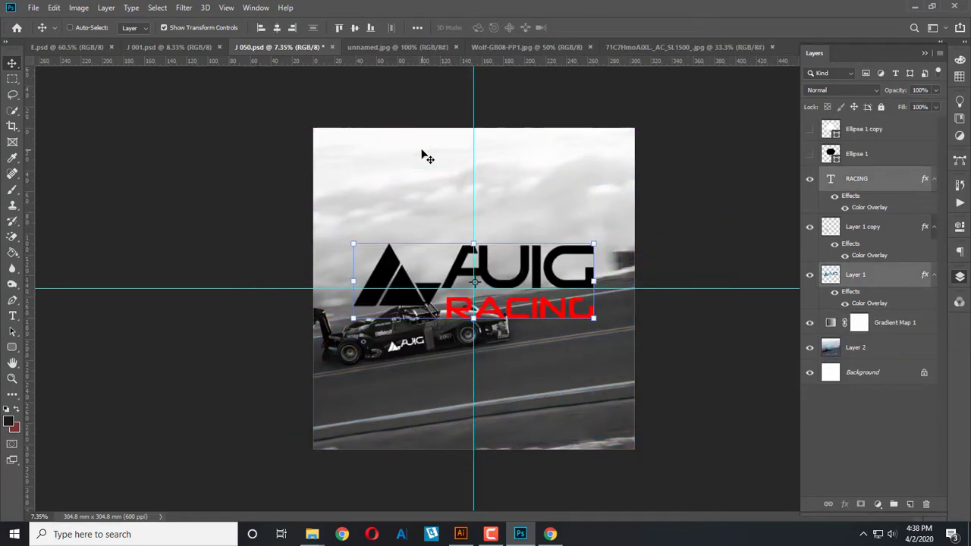
pyautogui.hotkey('ctrl', 'z')
pyautogui.hotkey('ctrl', 'z')
pyautogui.hotkey('ctrl', 'z')
pyautogui.hotkey('ctrl', 'z')
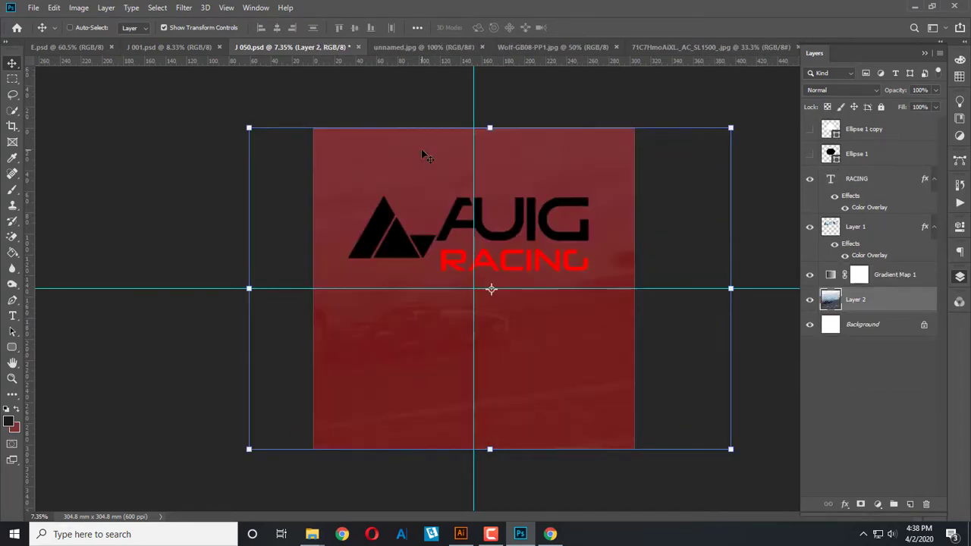
pyautogui.hotkey('ctrl', 'z')
pyautogui.hotkey('ctrl', 'z')
pyautogui.hotkey('ctrl', 'z')
pyautogui.hotkey('ctrl', 'z')
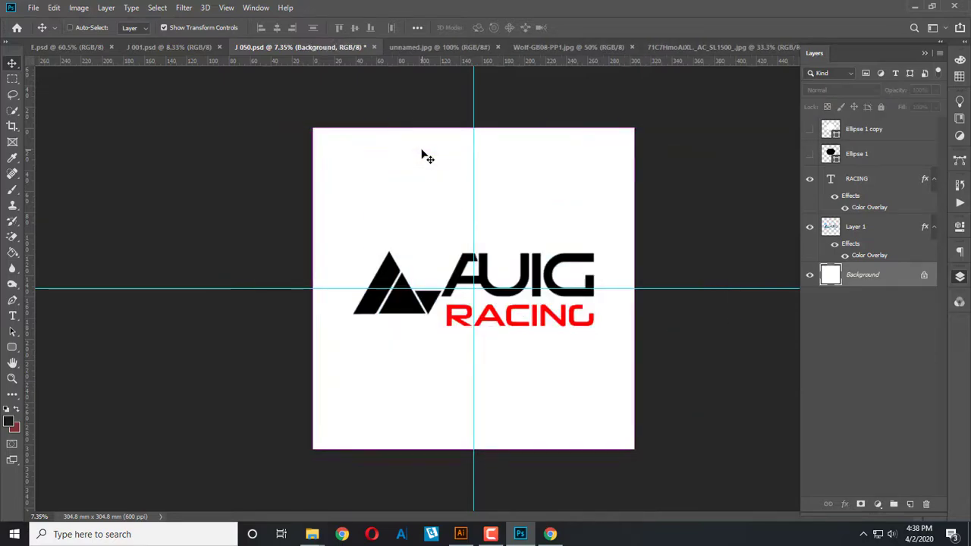
pyautogui.hotkey('ctrl', 'shift', 'z')
pyautogui.hotkey('ctrl', 'shift', 'z')
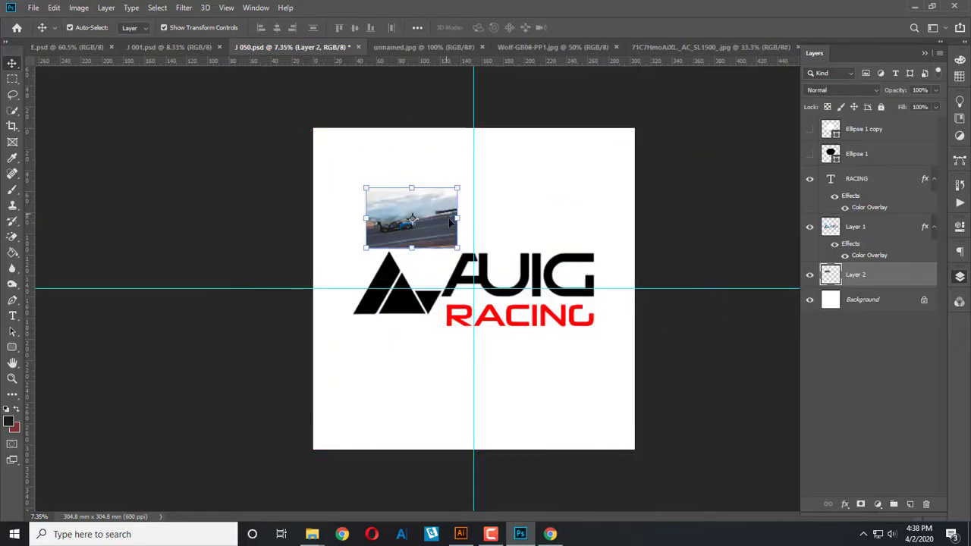
pyautogui.hotkey('ctrl', 'z')
pyautogui.hotkey('ctrl', 'z')
pyautogui.moveTo(330, 206); pyautogui.dragTo(643, 377)
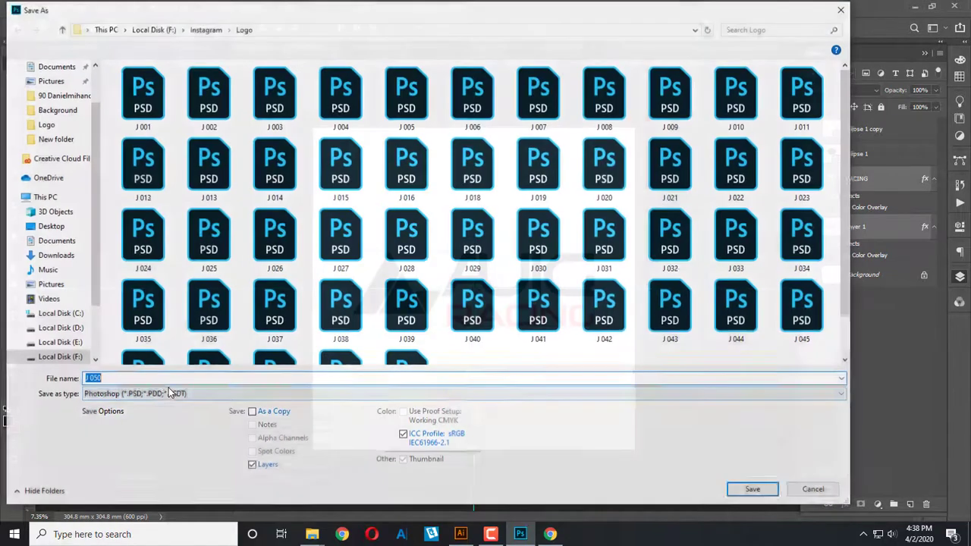
# Step: Save the flat AUIG RACING logo as a JPEG
pyautogui.hotkey('ctrl', 'shift', 's')
pyautogui.click(145, 381)
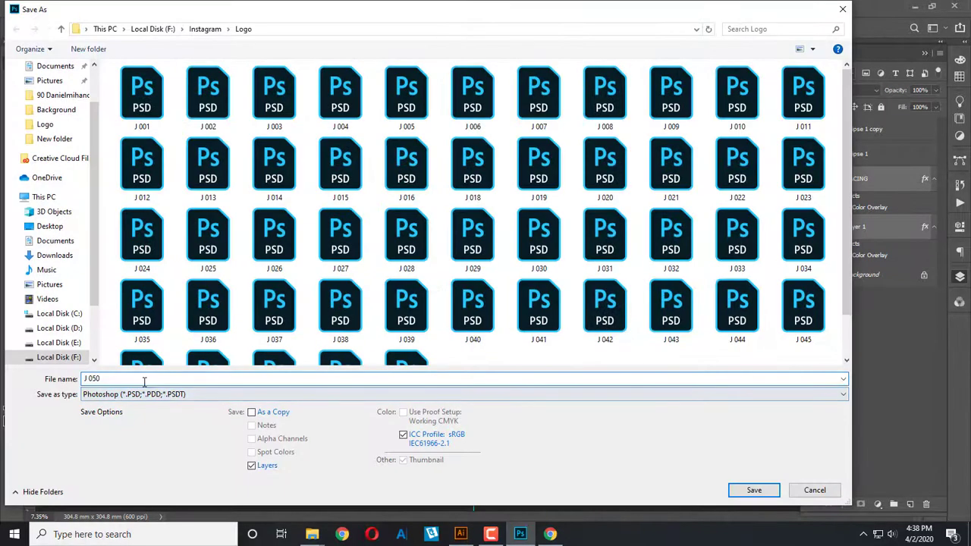
pyautogui.click(148, 394)
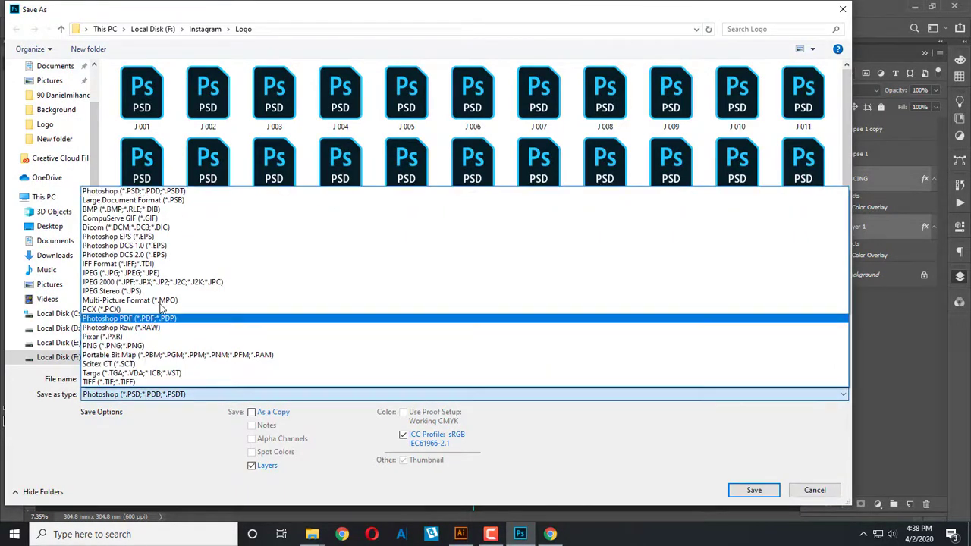
pyautogui.click(152, 276)
pyautogui.press('Return')
pyautogui.press('Return')
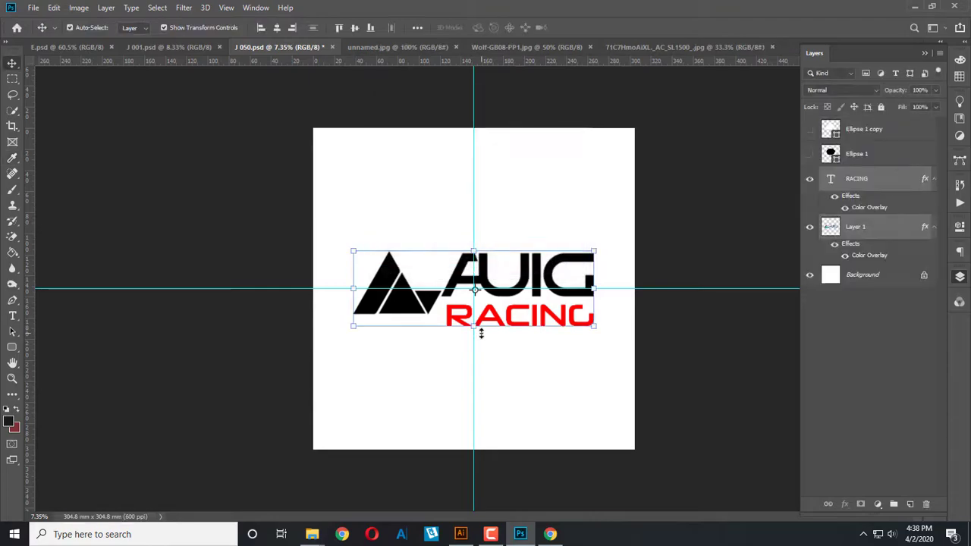
pyautogui.hotkey('alt', 'Tab')
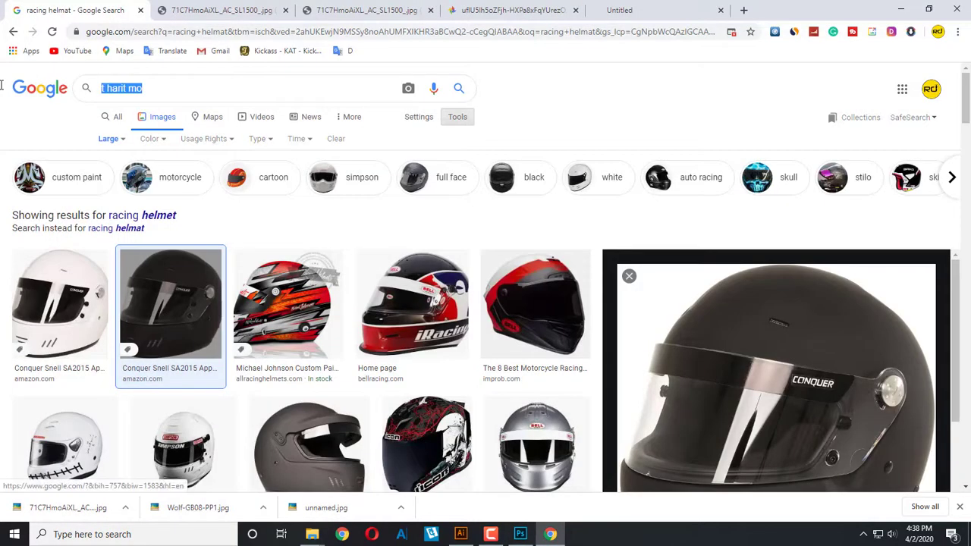
# Step: Search Google Images for 't shirt mockup' via the suggestion list
pyautogui.write('T shi')
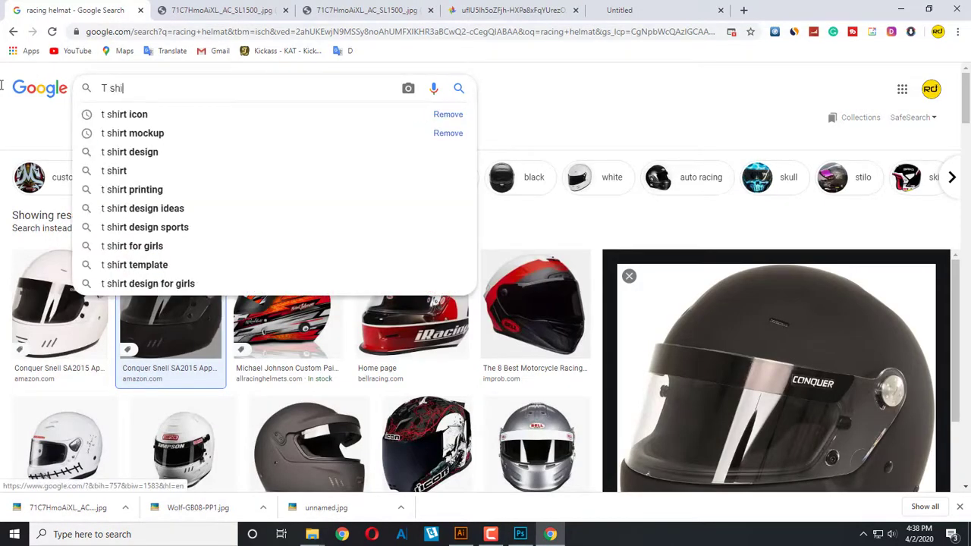
pyautogui.write('rt')
pyautogui.click(126, 133)
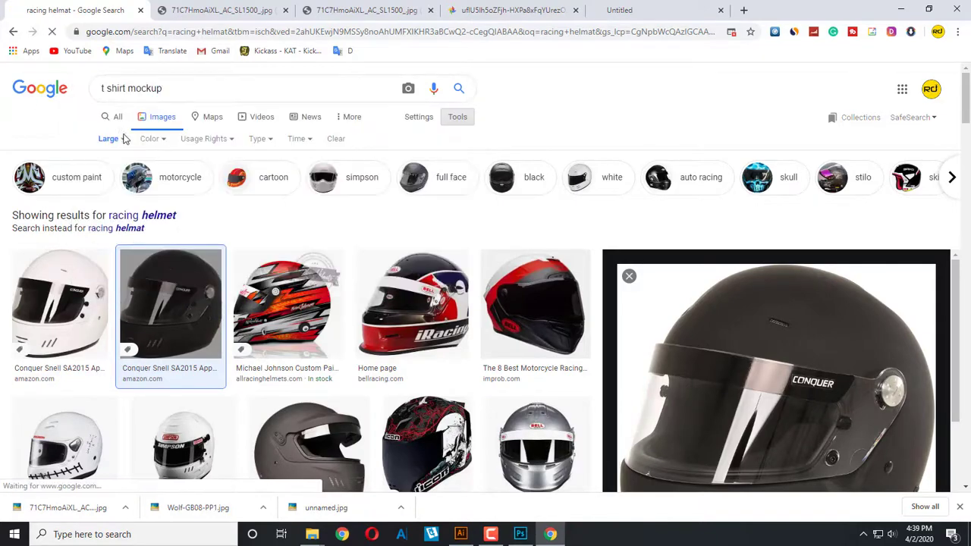
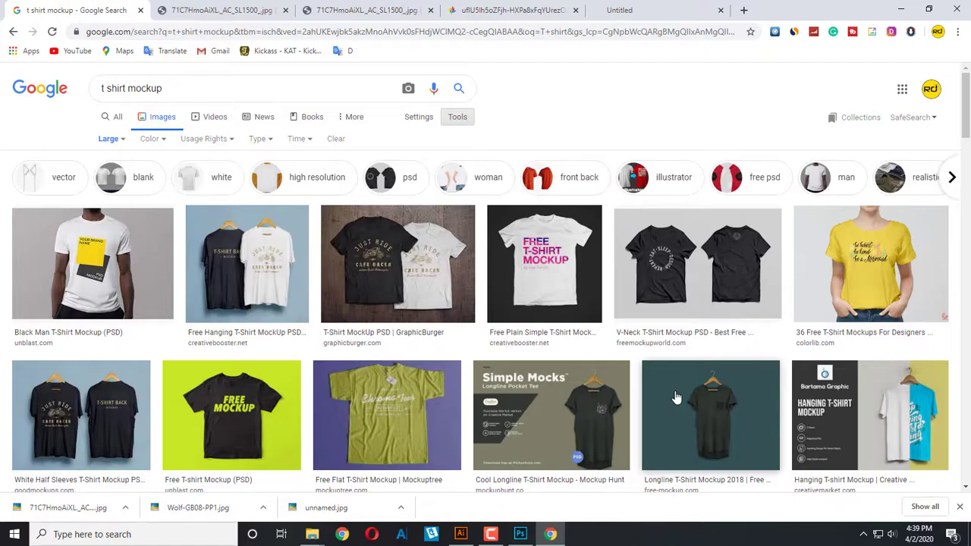
# Step: Search Google Images for 't shirt for racing' and preview the Toyota Gazoo Racing Mens Team T-Shirt
pyautogui.scroll(-2, 677, 397)
pyautogui.scroll(-1, 677, 398)
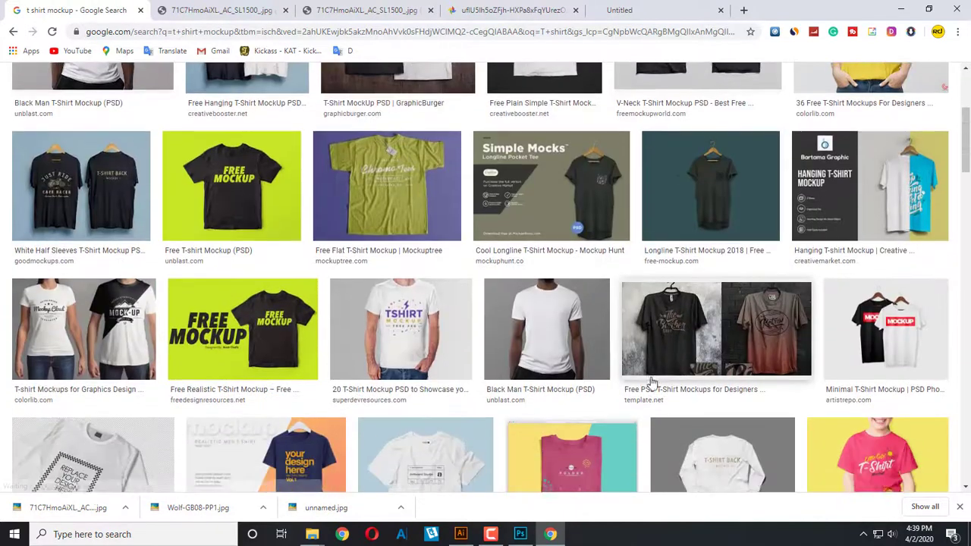
pyautogui.scroll(3, 210, 139)
pyautogui.moveTo(131, 88); pyautogui.dragTo(190, 86)
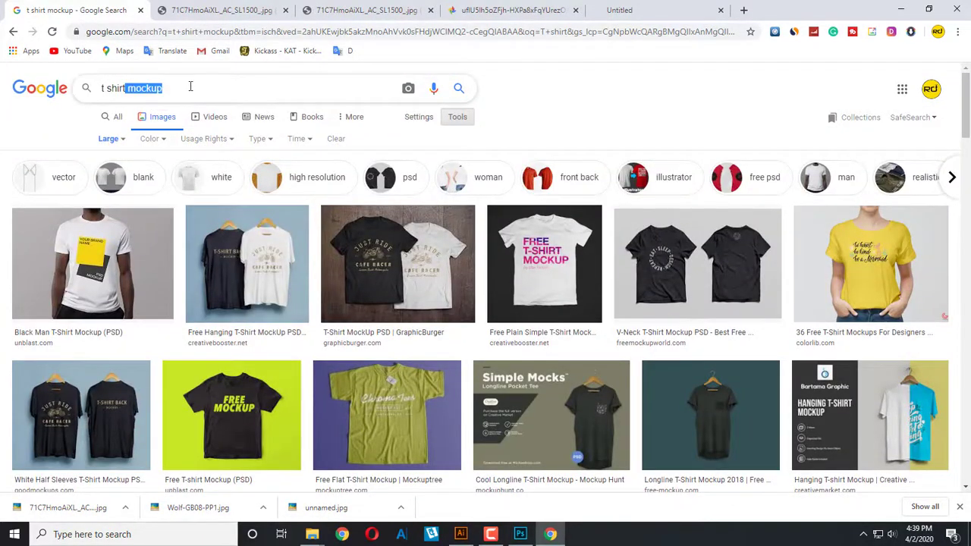
pyautogui.press('BackSpace')
pyautogui.write('fo')
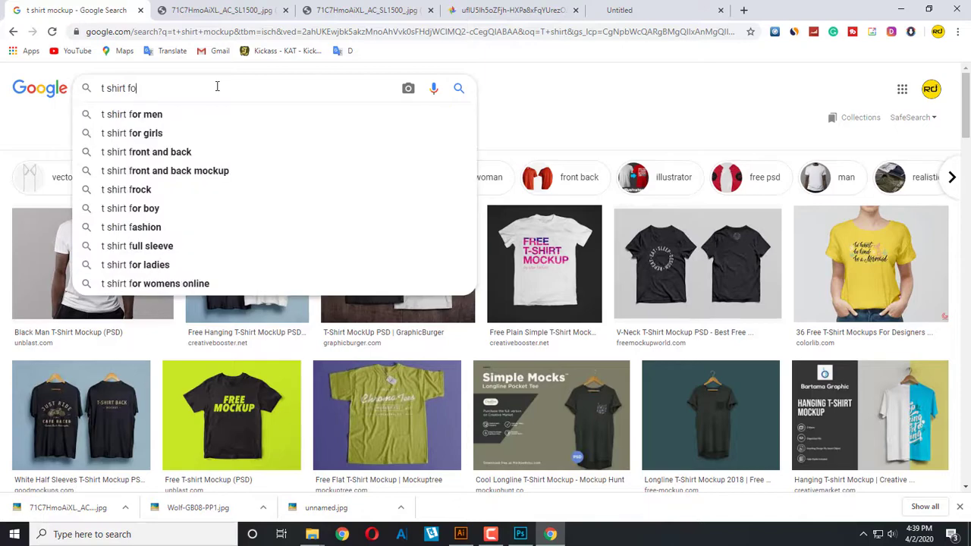
pyautogui.write('r ra')
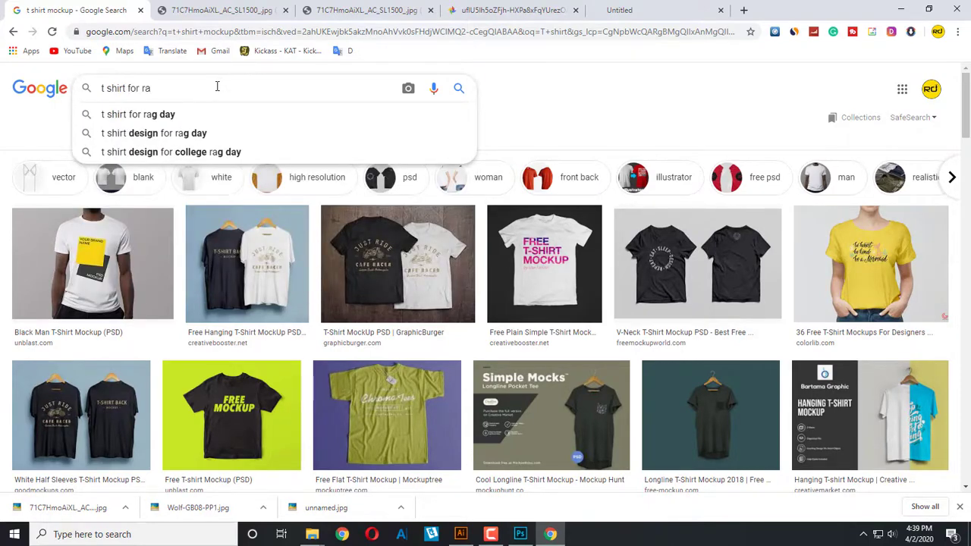
pyautogui.write('cing')
pyautogui.press('Return')
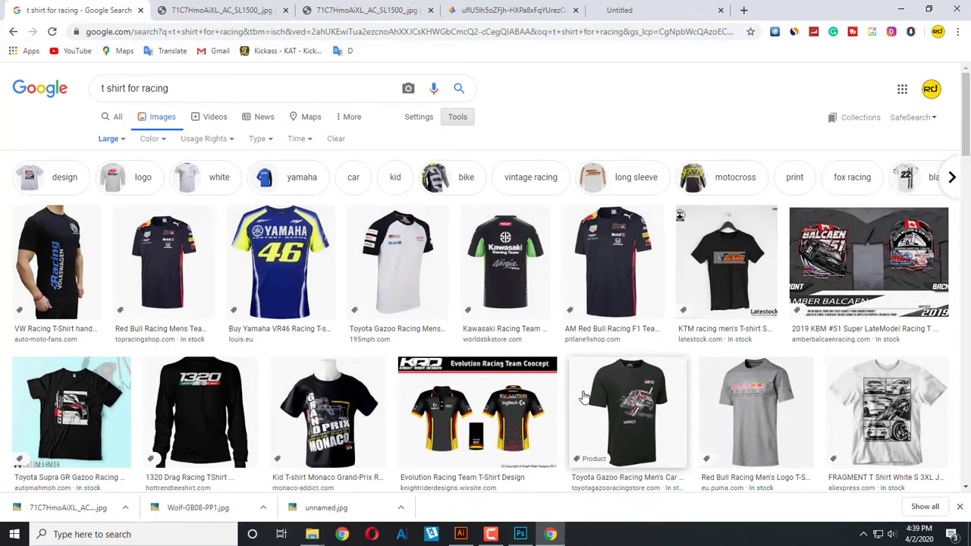
pyautogui.click(398, 272)
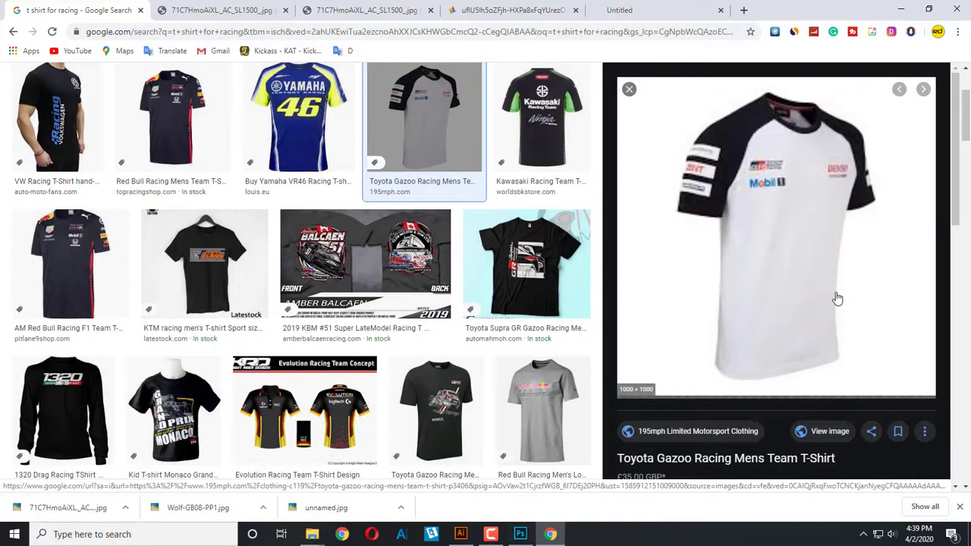
# Step: Close the extra tabs and open the full-size AM Red Bull Racing F1 Team T-Shirt image
pyautogui.click(830, 431)
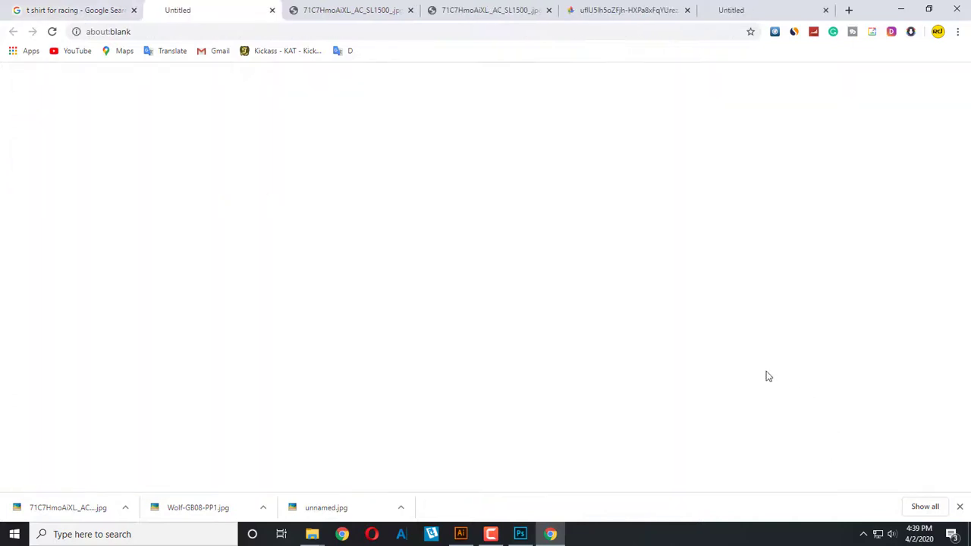
pyautogui.click(82, 7)
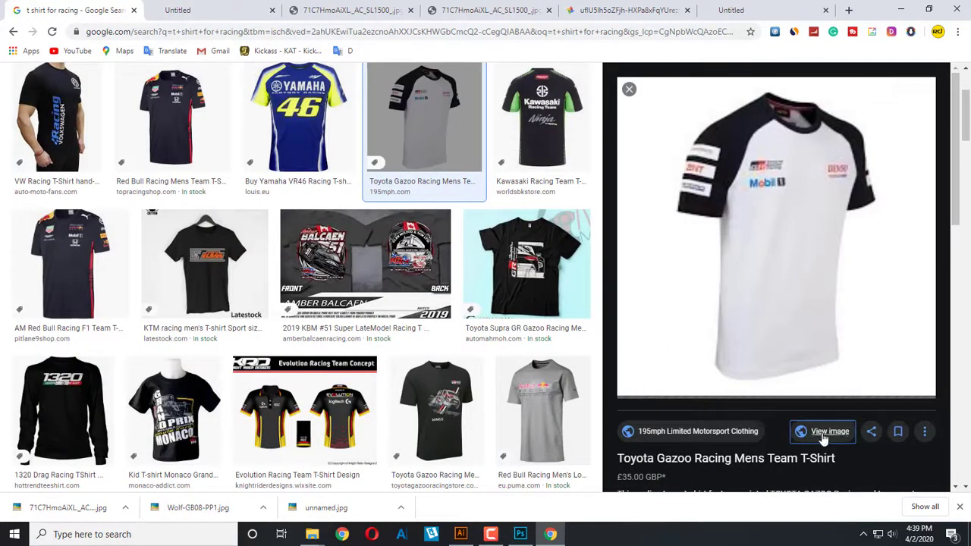
pyautogui.click(865, 431)
pyautogui.click(233, 10)
pyautogui.click(233, 11)
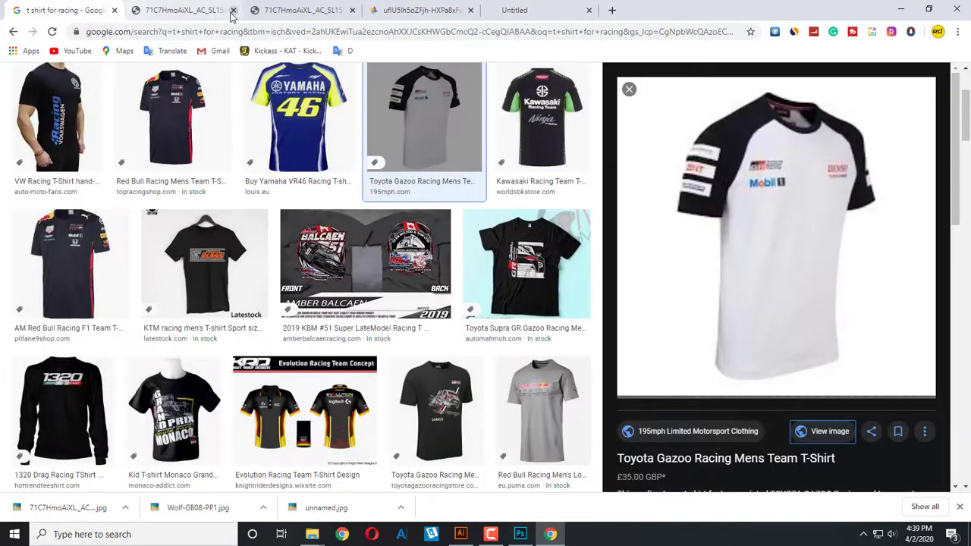
pyautogui.click(233, 11)
pyautogui.click(233, 11)
pyautogui.click(232, 10)
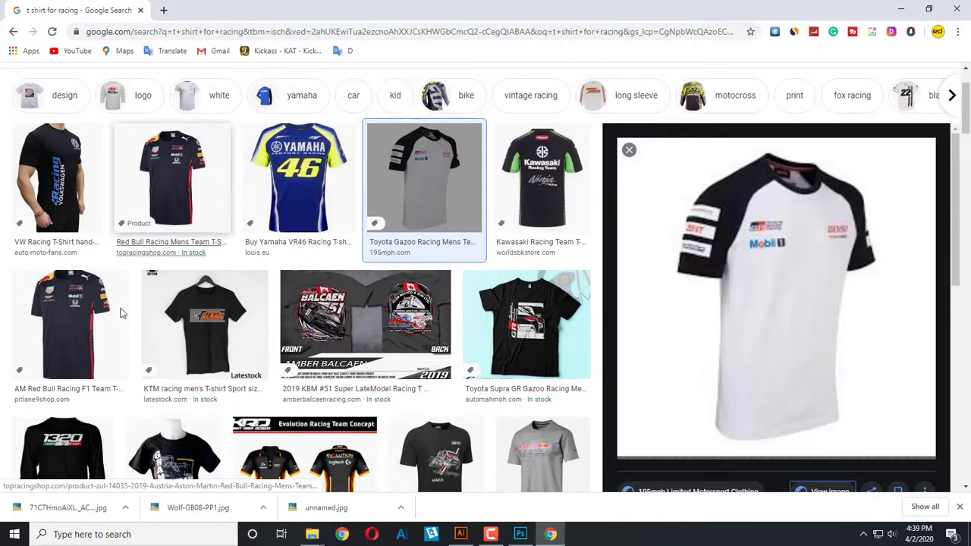
pyautogui.click(84, 265)
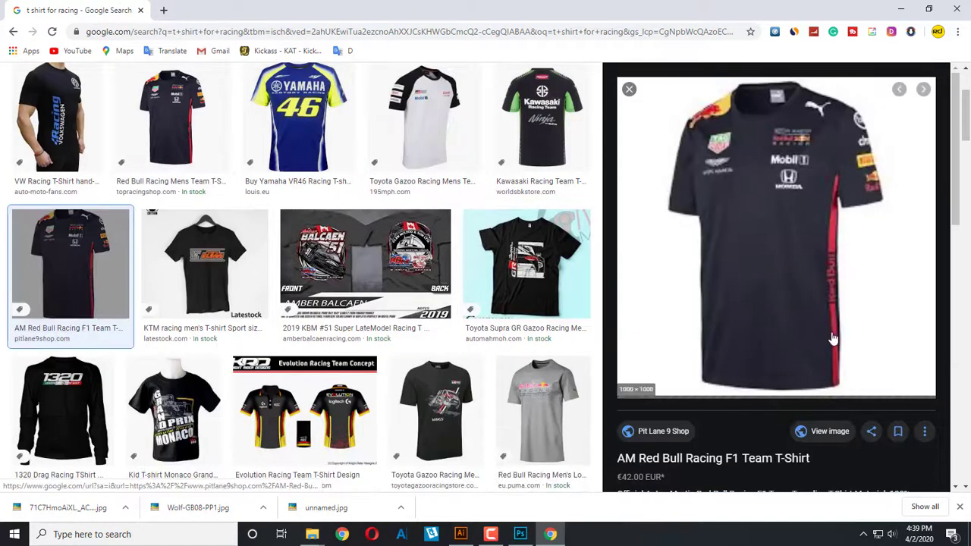
pyautogui.click(827, 432)
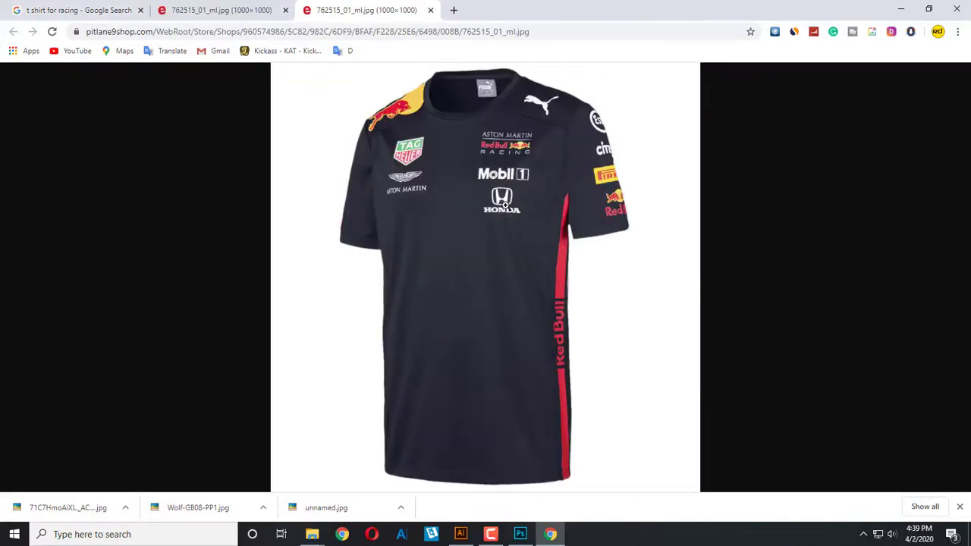
pyautogui.click(505, 205)
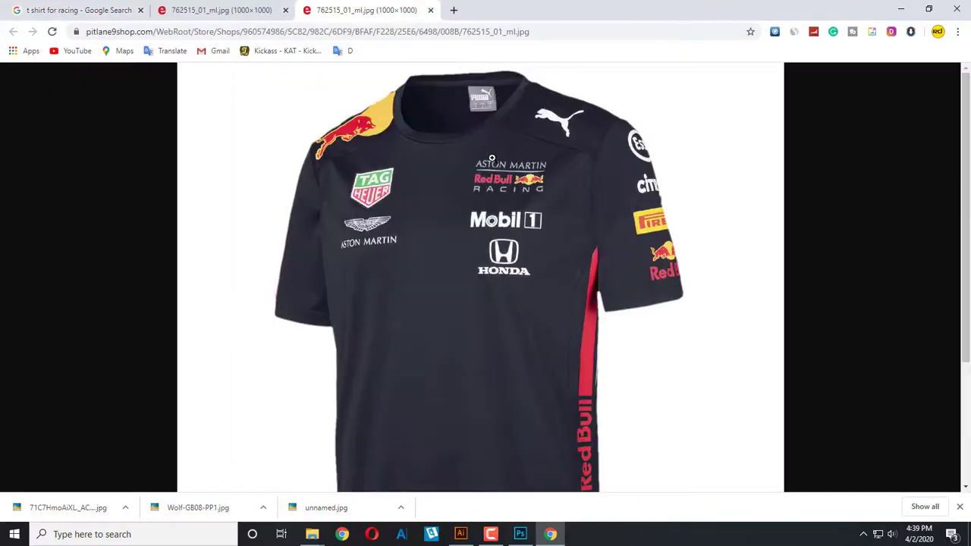
pyautogui.click(529, 232)
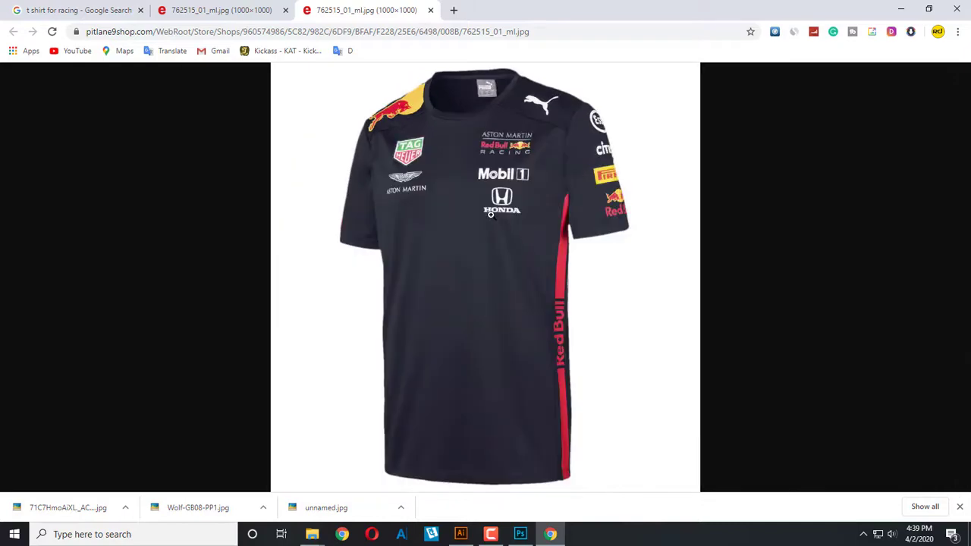
# Step: Save the shirt image as 762515_01_ml in D:\Mokeups and show it in its folder
pyautogui.rightClick(476, 191)
pyautogui.click(503, 215)
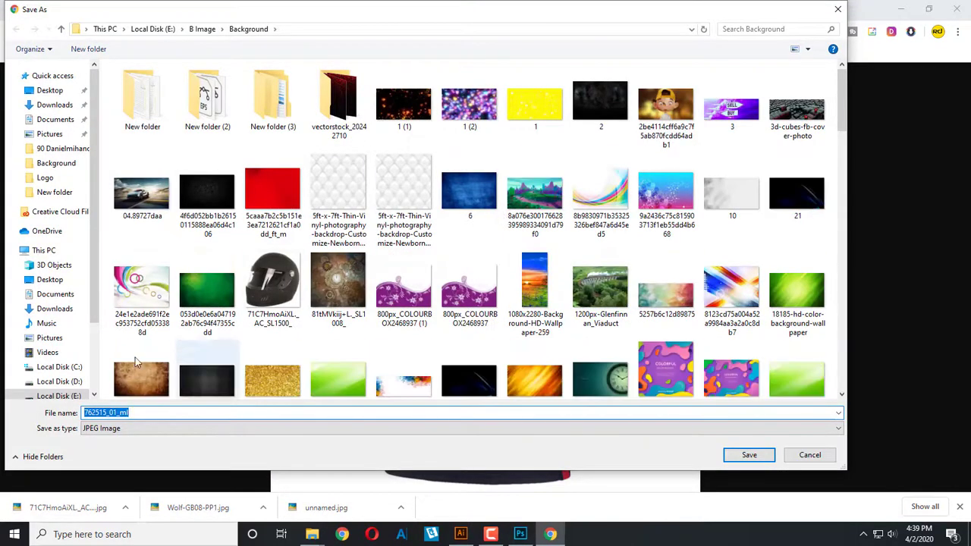
pyautogui.click(61, 396)
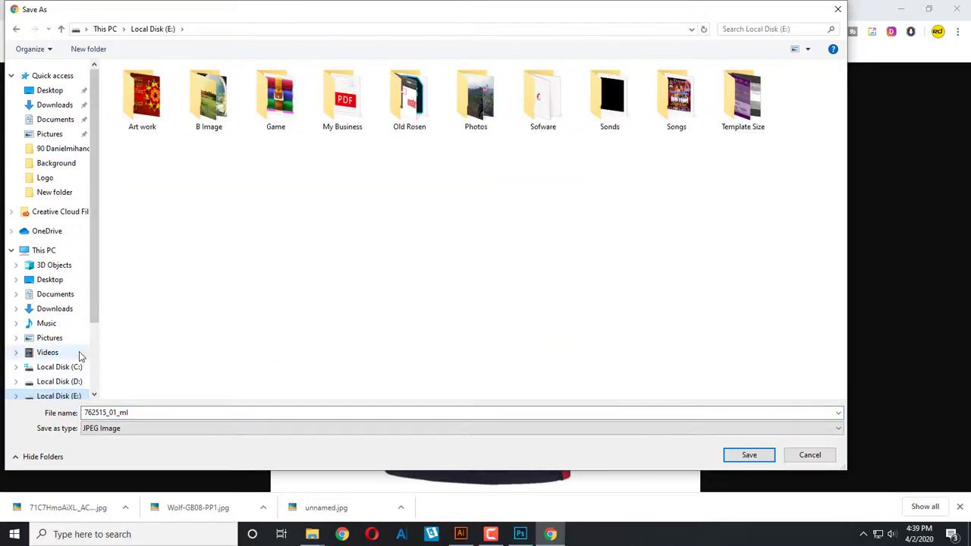
pyautogui.click(61, 367)
pyautogui.click(59, 382)
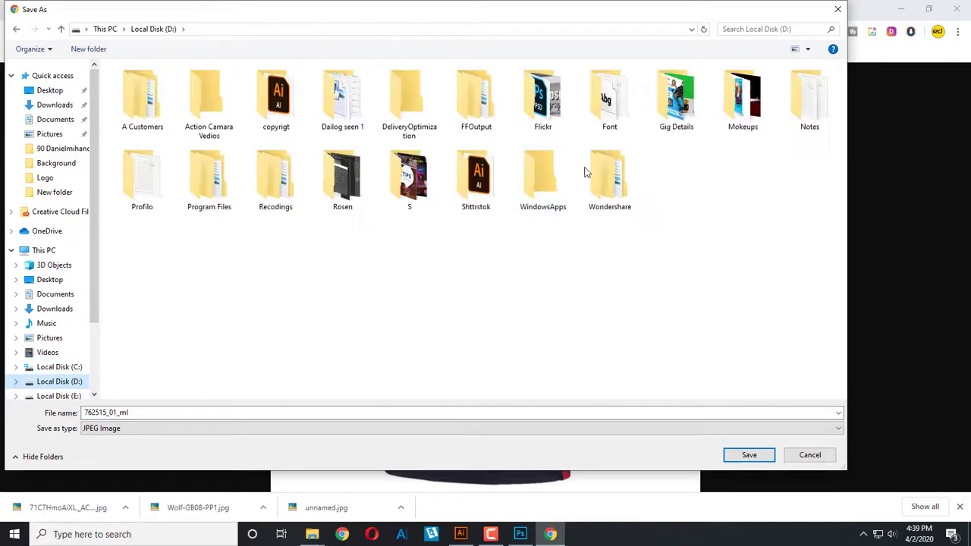
pyautogui.doubleClick(742, 99)
pyautogui.click(749, 455)
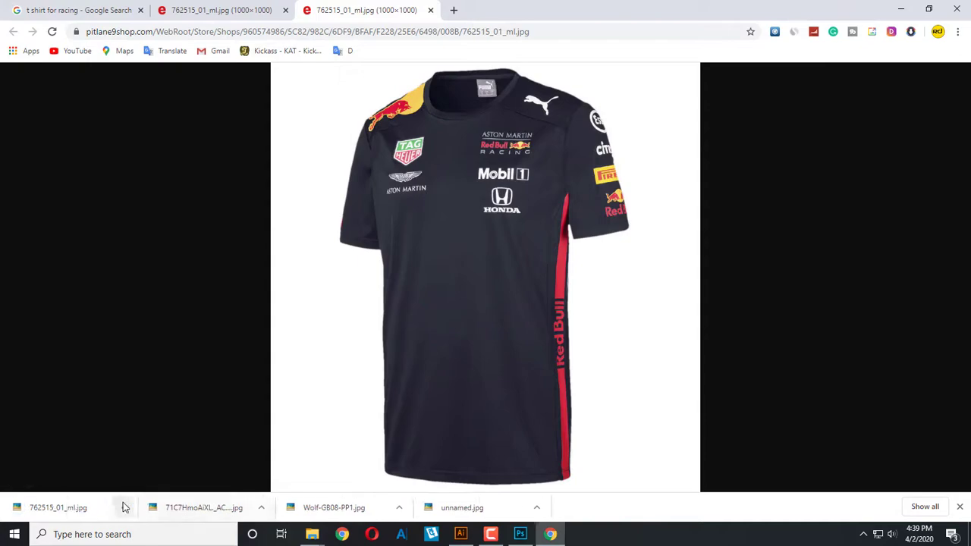
pyautogui.click(126, 507)
pyautogui.click(141, 463)
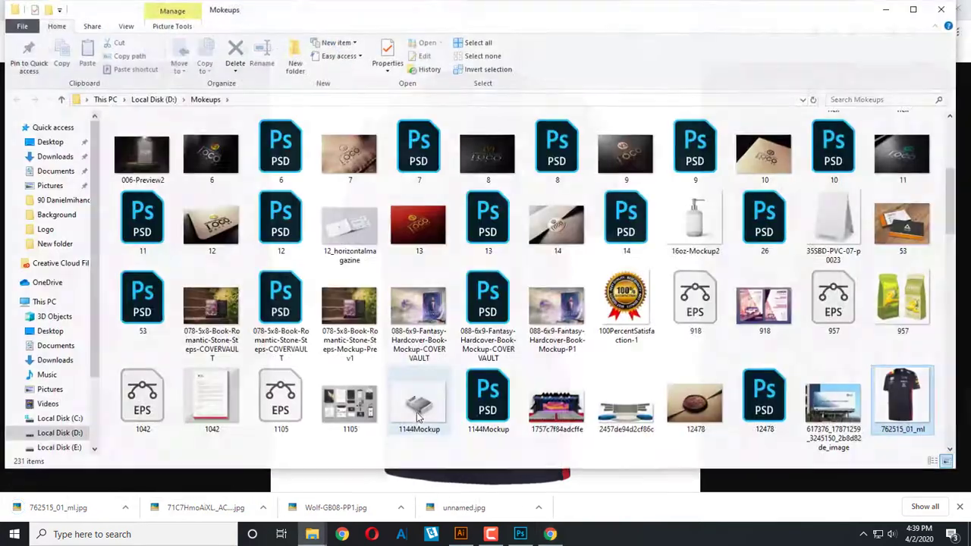
# Step: Open the saved shirt in Photoshop and drag it into the J 050.psd poster
pyautogui.rightClick(901, 393)
pyautogui.moveTo(804, 335)
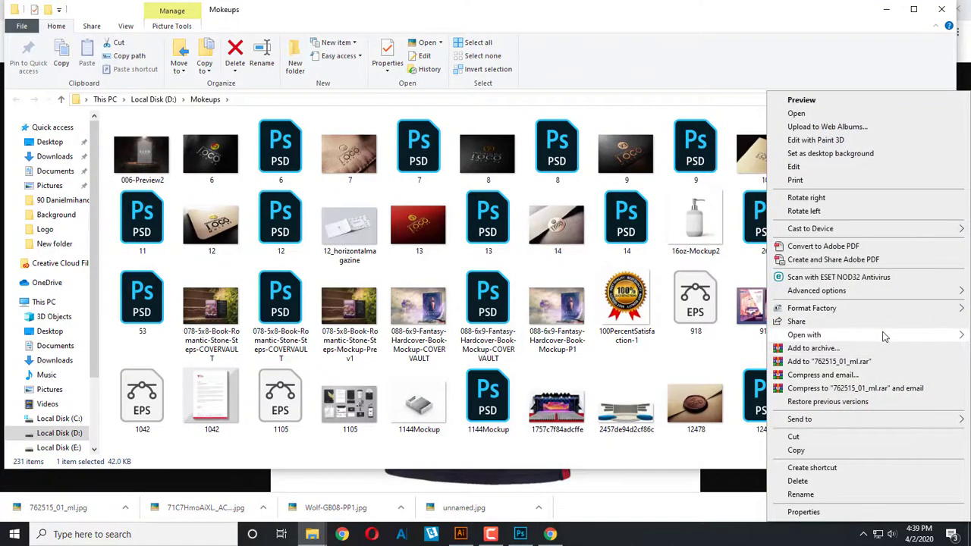
pyautogui.click(720, 351)
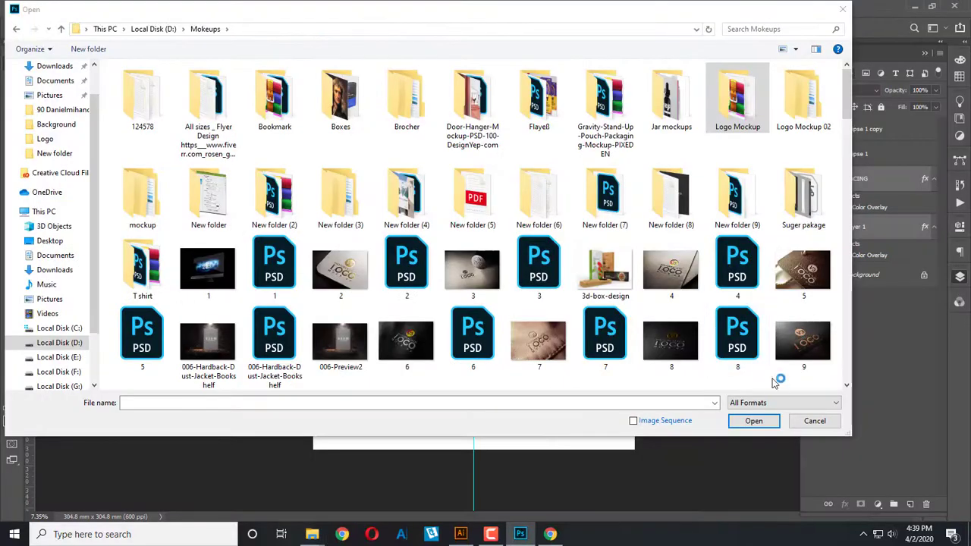
pyautogui.click(805, 417)
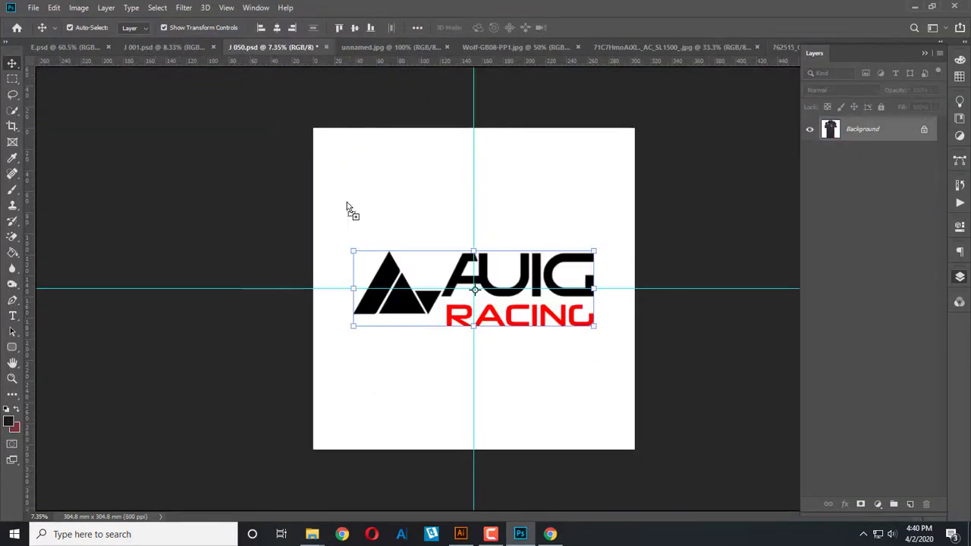
pyautogui.moveTo(240, 60)
pyautogui.mouseDown()
pyautogui.moveTo(375, 247)
pyautogui.moveTo(590, 461)
pyautogui.mouseUp()
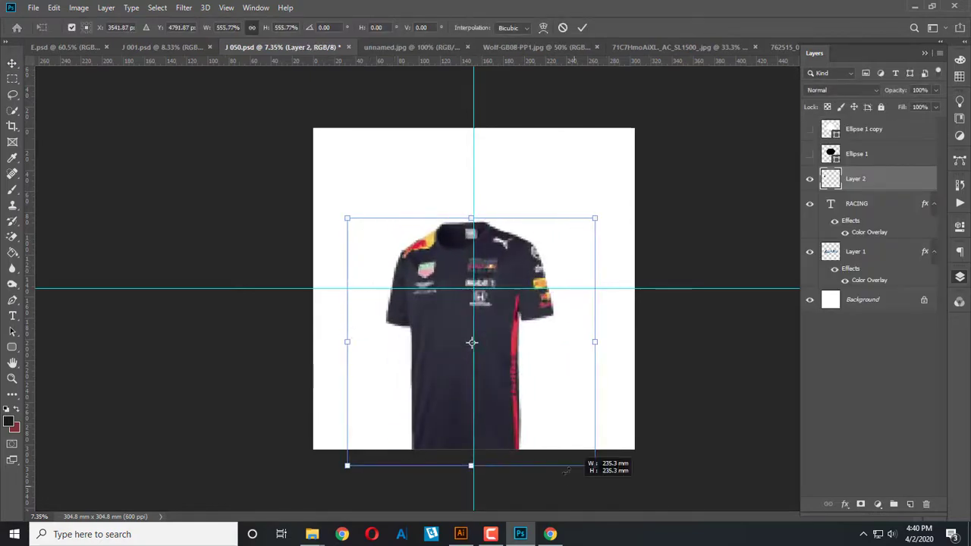
# Step: Scale the shirt to about 553% and move Layer 2 behind the AUIG RACING logo
pyautogui.moveTo(544, 389); pyautogui.dragTo(545, 337)
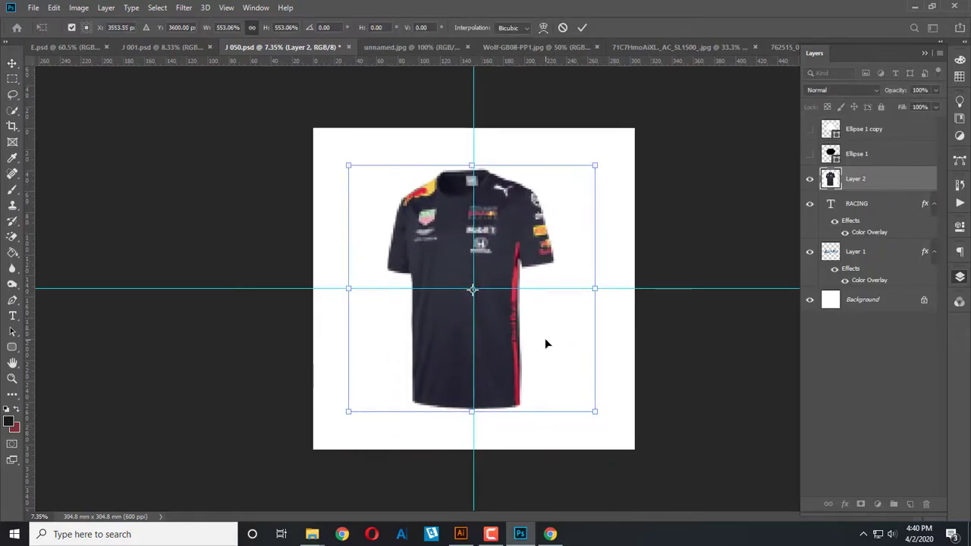
pyautogui.press('Return')
pyautogui.hotkey('ctrl', 'shift', '[')
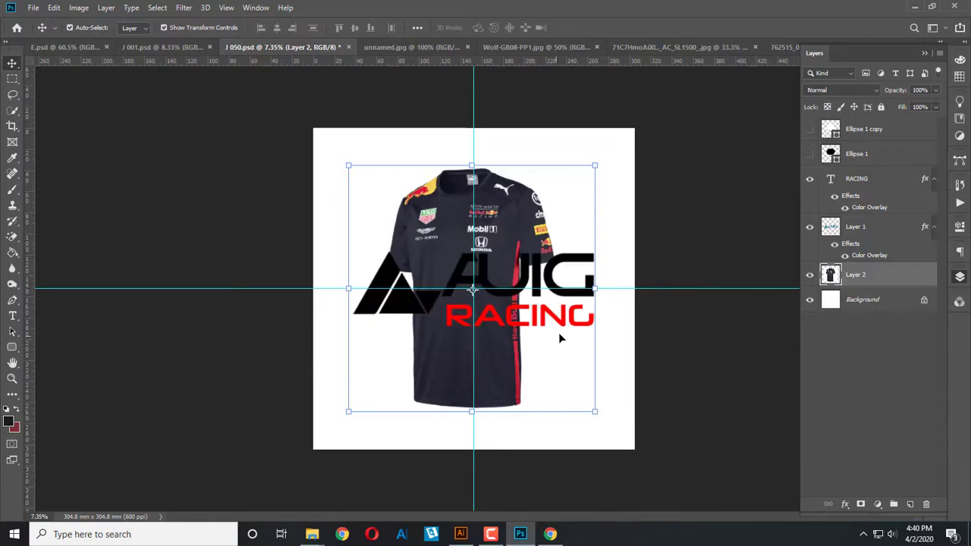
pyautogui.scroll(3, 569, 218)
pyautogui.scroll(2, 571, 220)
pyautogui.scroll(1, 308, 165)
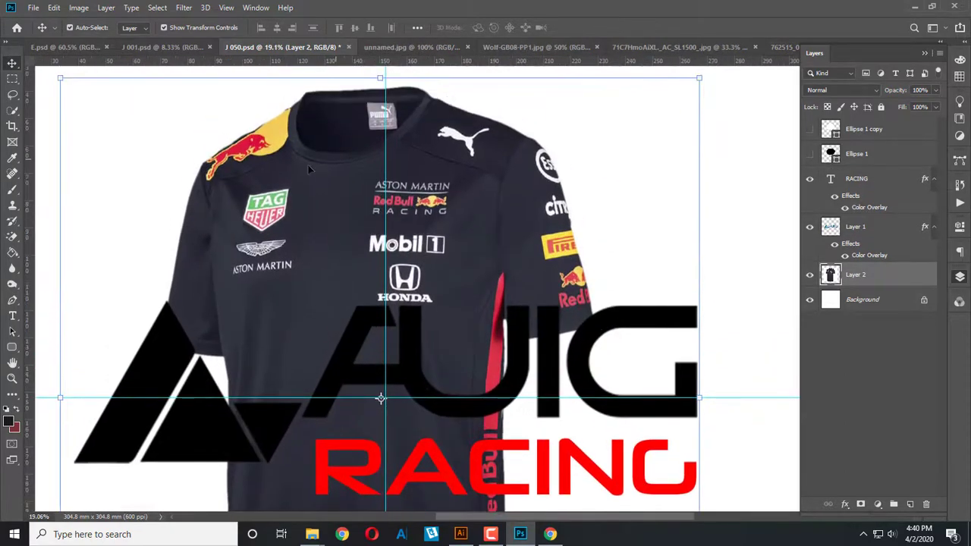
pyautogui.scroll(2, 281, 180)
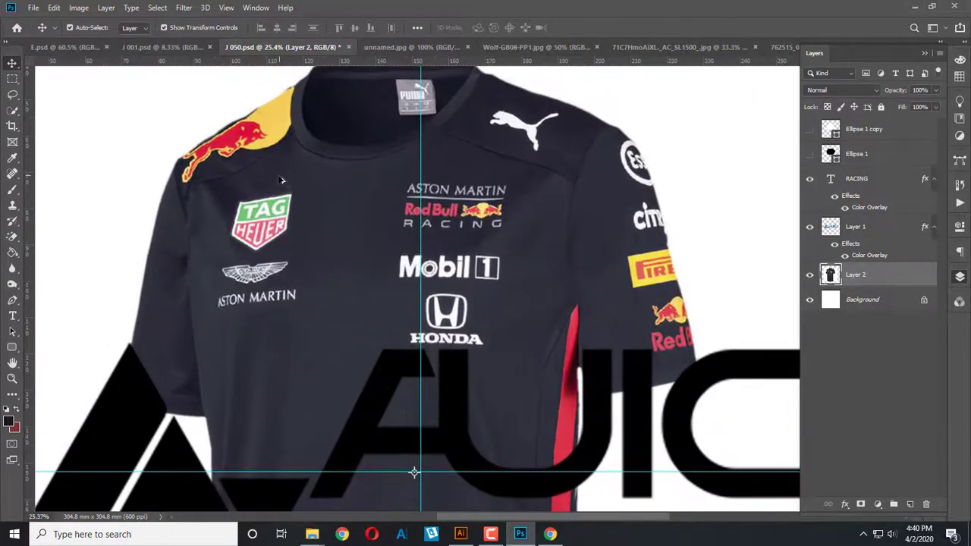
# Step: Lasso the Aston Martin Red Bull Racing chest logo and Content-Aware fill it with fabric
pyautogui.click(14, 94)
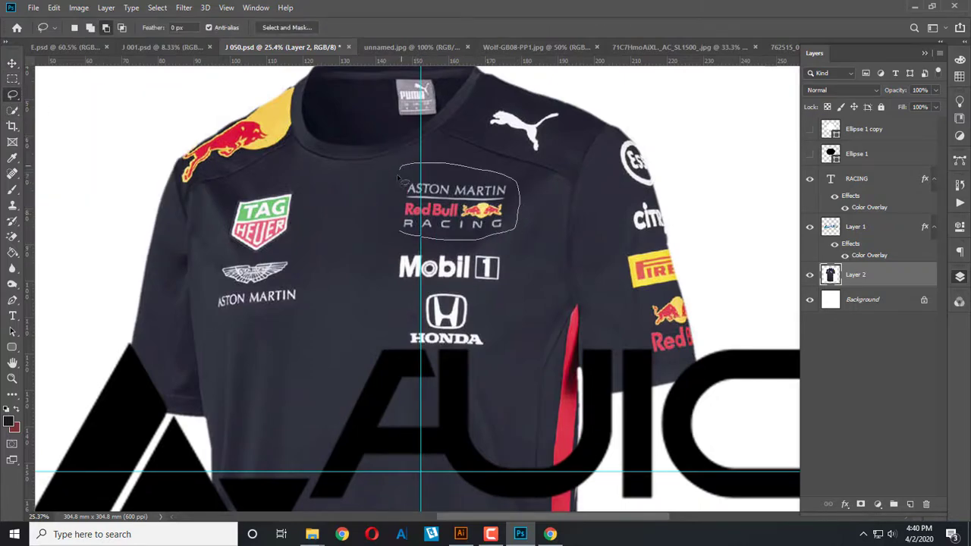
pyautogui.moveTo(396, 210); pyautogui.dragTo(399, 210)
pyautogui.rightClick(412, 207)
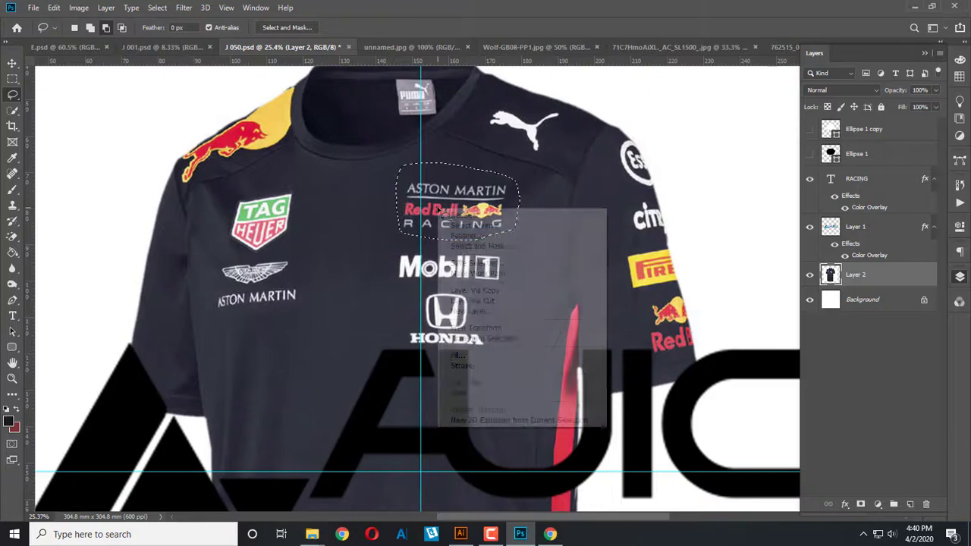
pyautogui.click(482, 355)
pyautogui.press('Return')
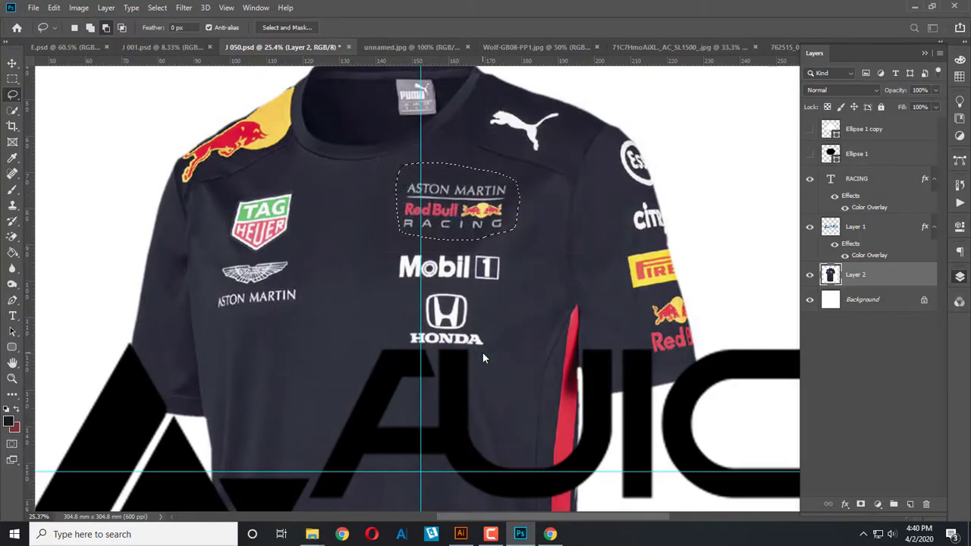
pyautogui.hotkey('ctrl', 'd')
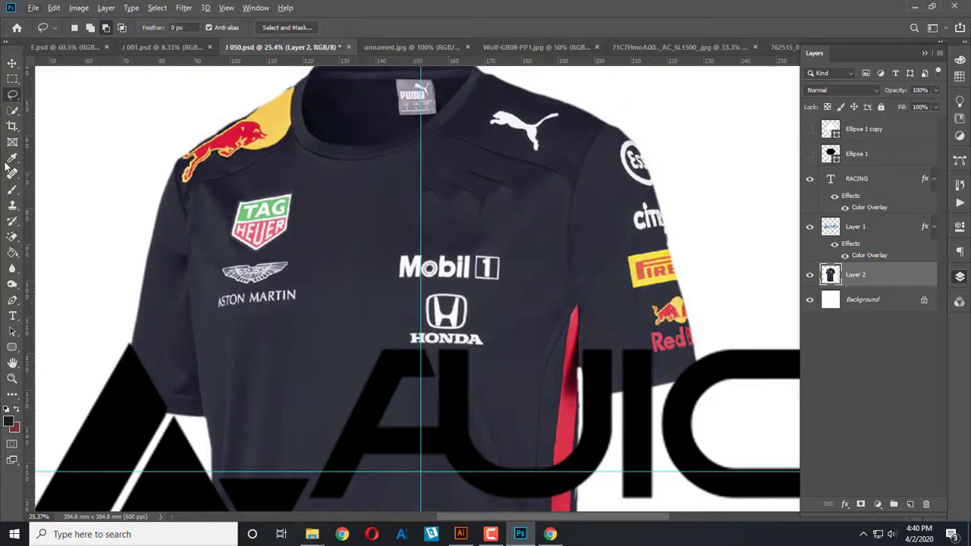
pyautogui.click(15, 189)
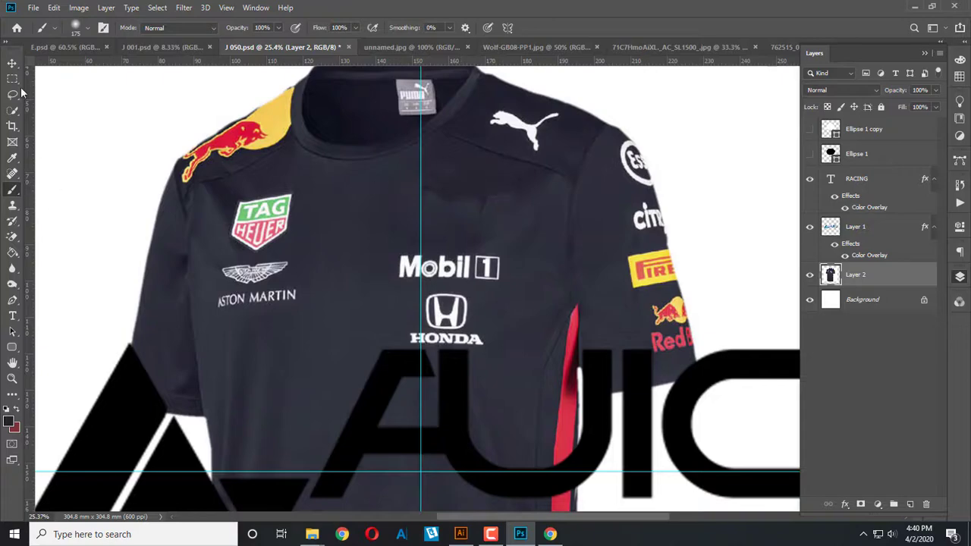
pyautogui.click(13, 65)
pyautogui.hotkey('ctrl', '0')
# Step: Duplicate the AUIG and RACING layers higher up and move the originals further down
pyautogui.click(635, 382)
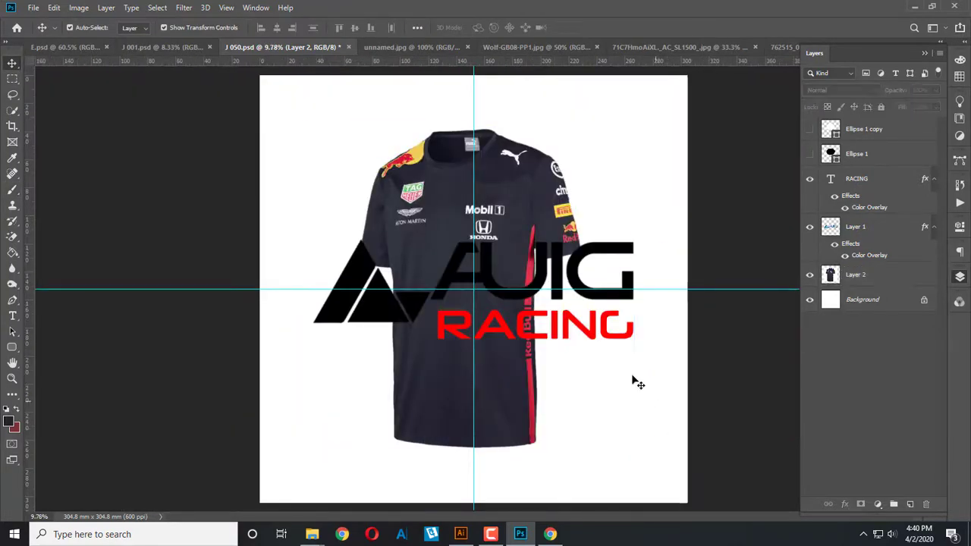
pyautogui.click(596, 336)
pyautogui.keyDown('shift'); pyautogui.click(581, 287); pyautogui.keyUp('shift')
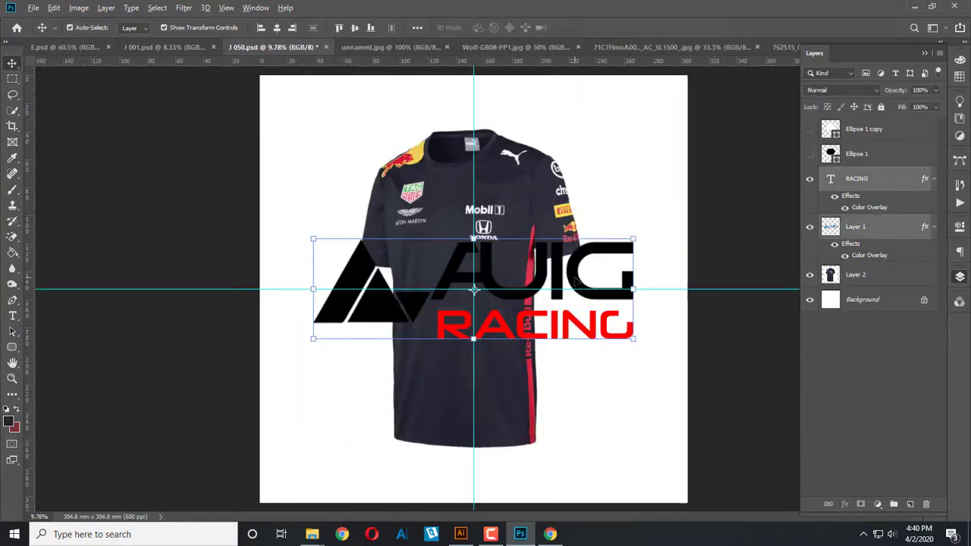
pyautogui.moveTo(584, 329); pyautogui.dragTo(594, 205)
pyautogui.click(560, 264)
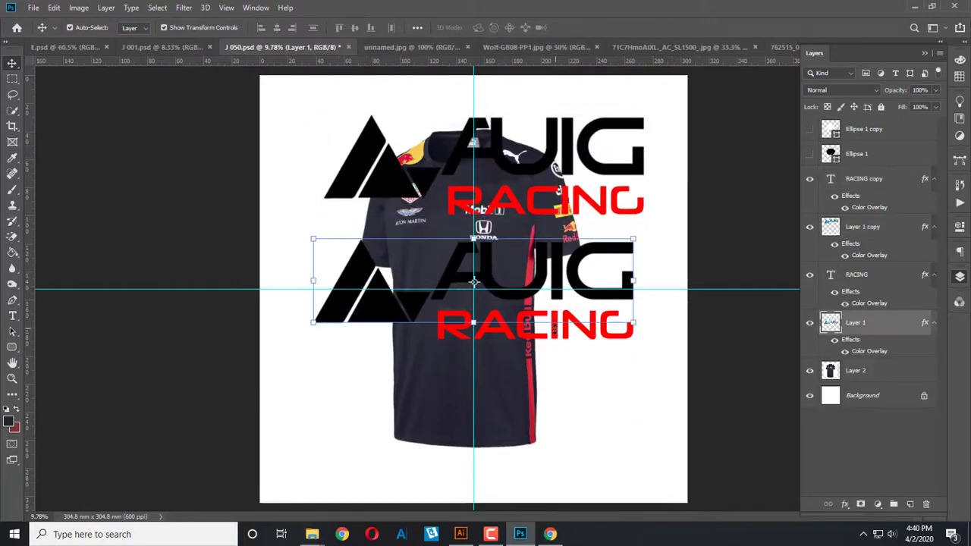
pyautogui.scroll(2, 558, 334)
pyautogui.keyDown('shift'); pyautogui.click(554, 314); pyautogui.keyUp('shift')
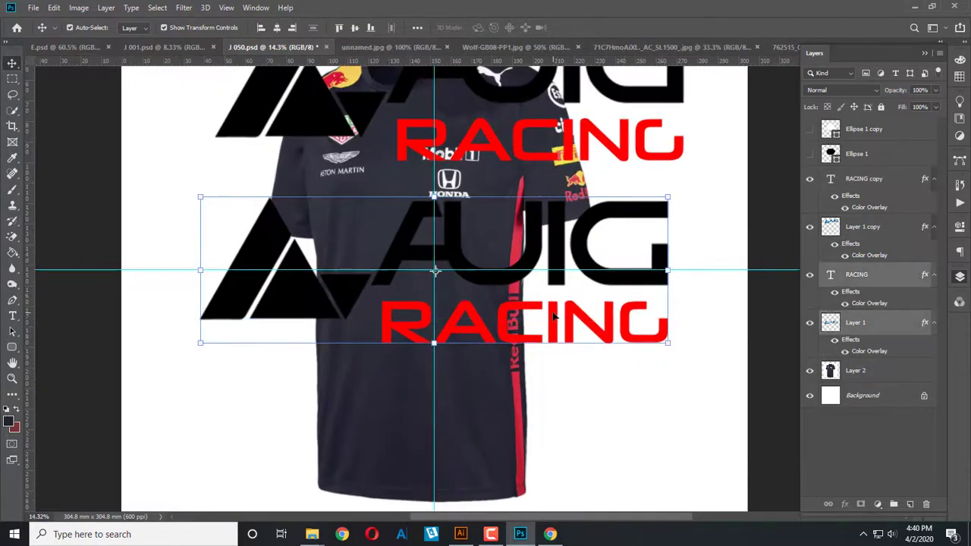
pyautogui.moveTo(554, 313); pyautogui.dragTo(543, 458)
pyautogui.scroll(2, 546, 463)
pyautogui.scroll(2, 547, 463)
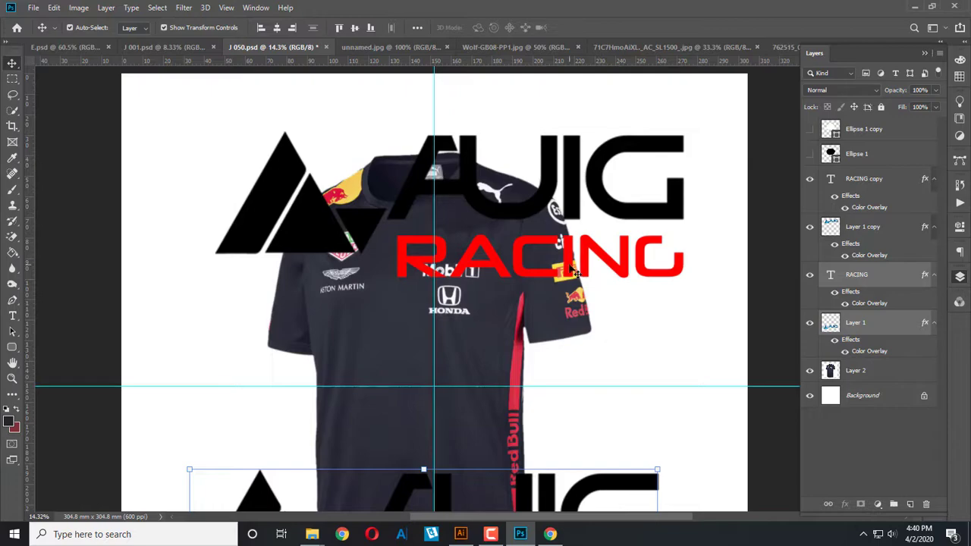
# Step: Set the Layer 1 copy's Color Overlay to white (#ffffff)
pyautogui.click(583, 206)
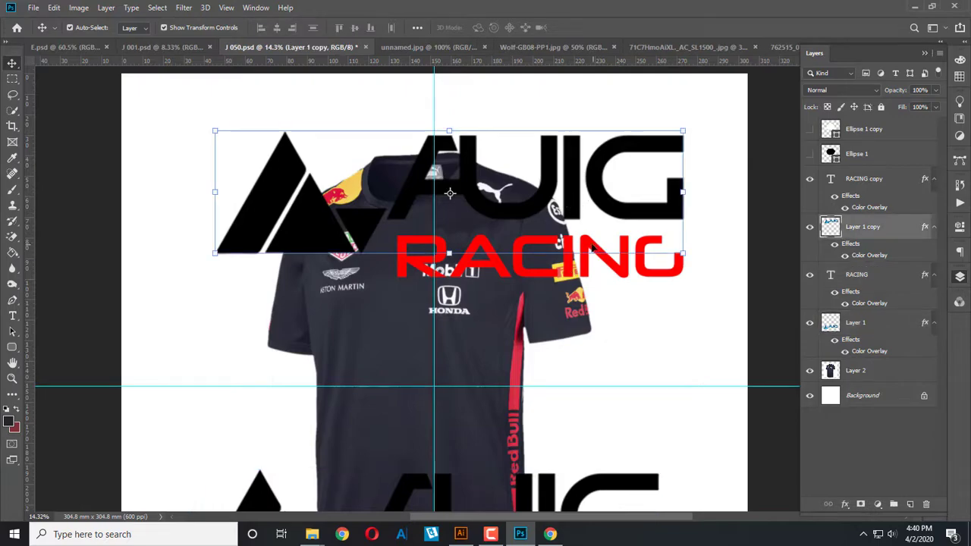
pyautogui.doubleClick(865, 256)
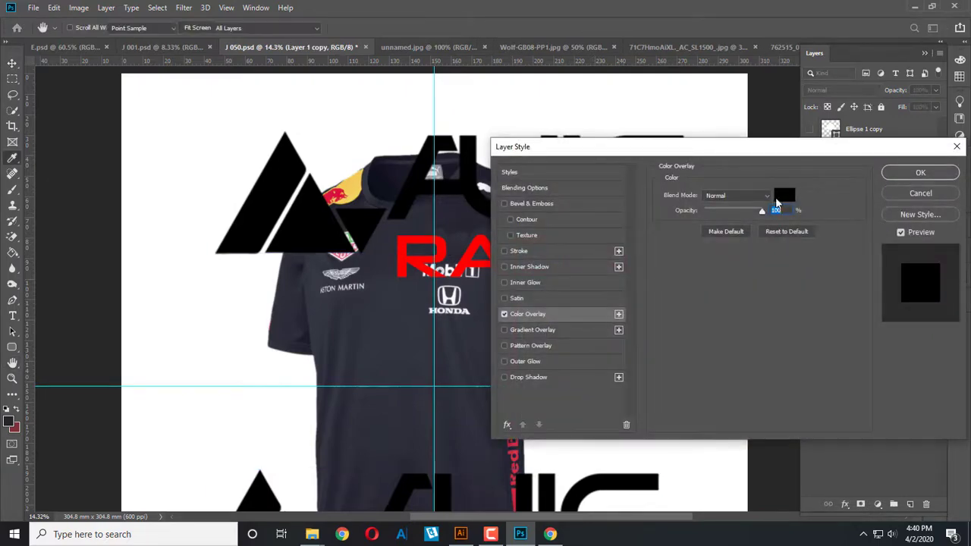
pyautogui.click(784, 195)
pyautogui.write('ffffff')
pyautogui.press('Return')
pyautogui.press('Return')
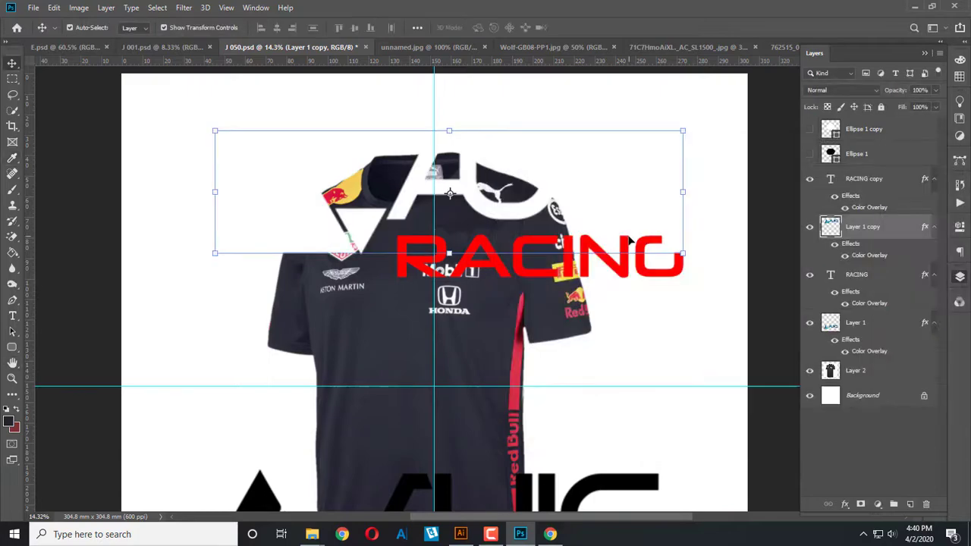
pyautogui.rightClick(874, 227)
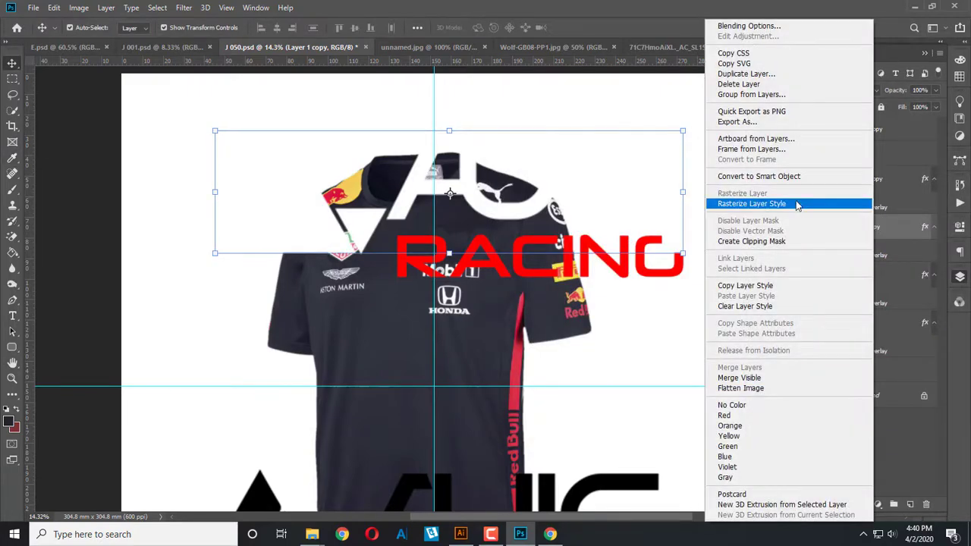
pyautogui.click(570, 296)
# Step: Rasterize the RACING copy and group it with the white AUIG copy as Group 1
pyautogui.scroll(2, 494, 289)
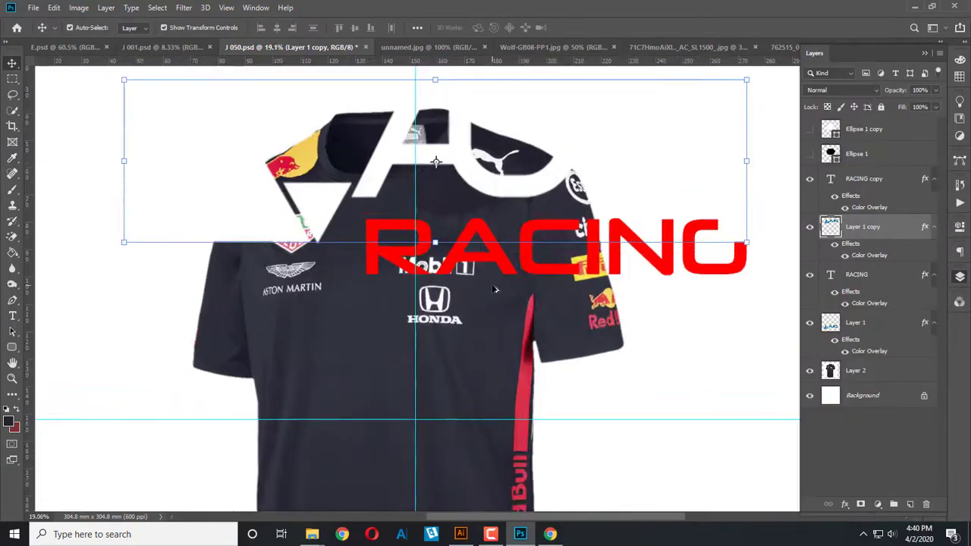
pyautogui.click(510, 271)
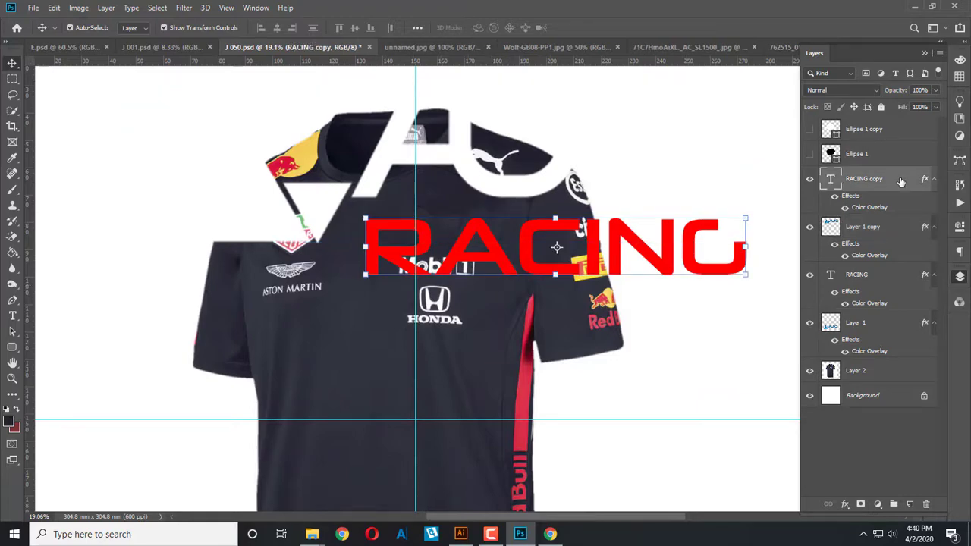
pyautogui.rightClick(902, 182)
pyautogui.click(815, 187)
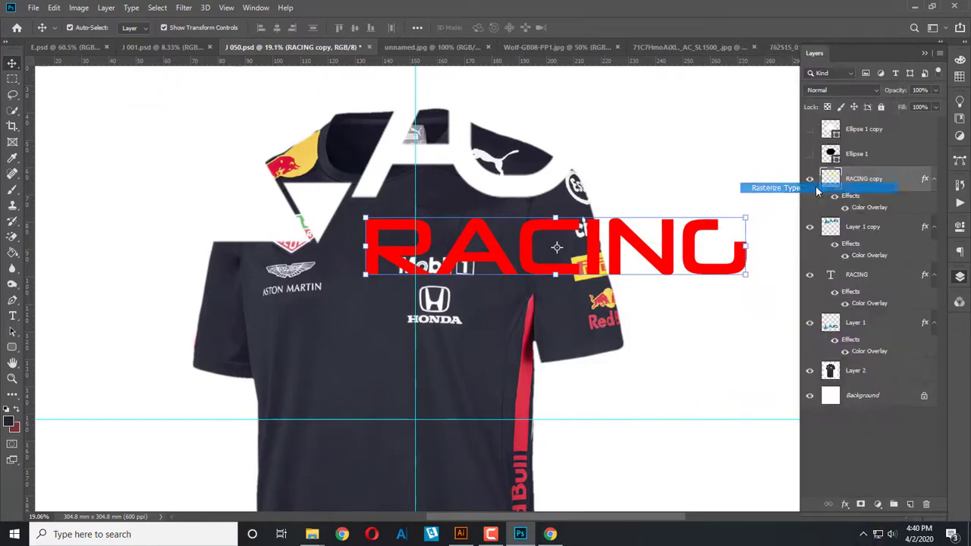
pyautogui.press('ctrl')
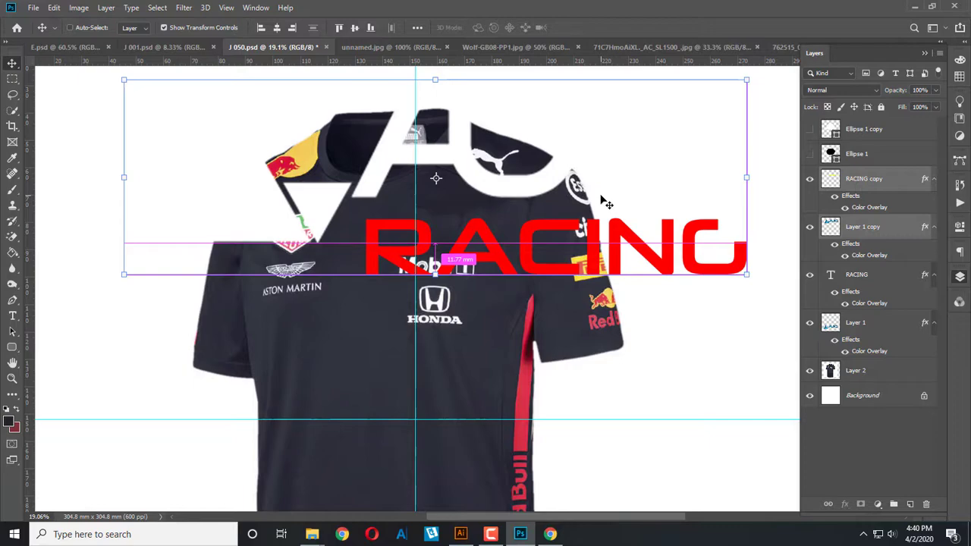
pyautogui.hotkey('ctrl', 'g')
# Step: Distort Group 1's corners to shrink the logo onto the chest above Mobil 1
pyautogui.rightClick(757, 86)
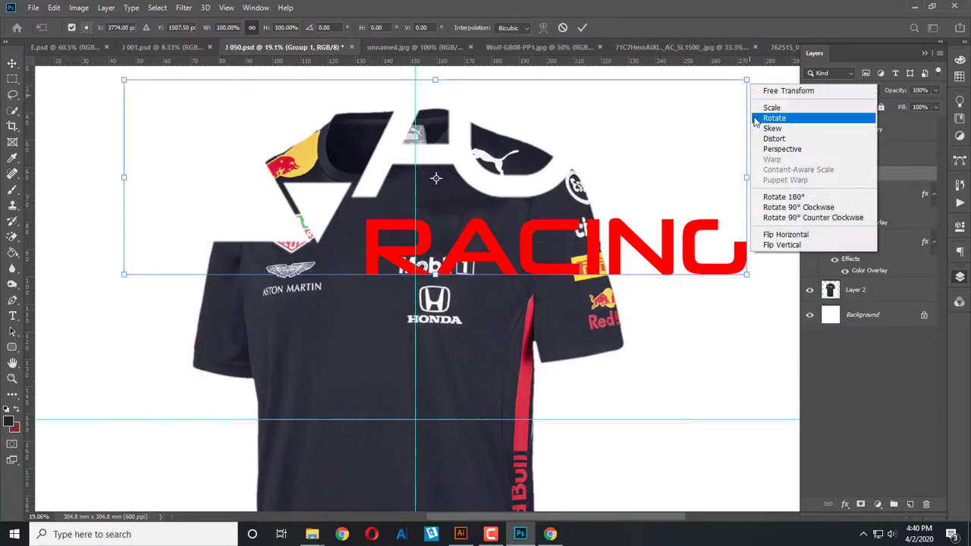
pyautogui.click(772, 139)
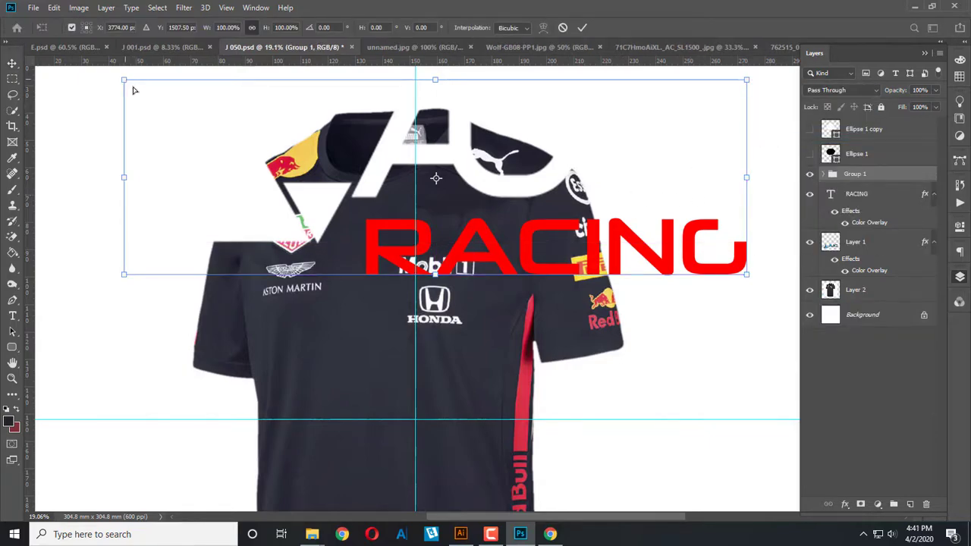
pyautogui.moveTo(133, 90)
pyautogui.mouseDown()
pyautogui.moveTo(173, 261)
pyautogui.moveTo(356, 281)
pyautogui.mouseUp()
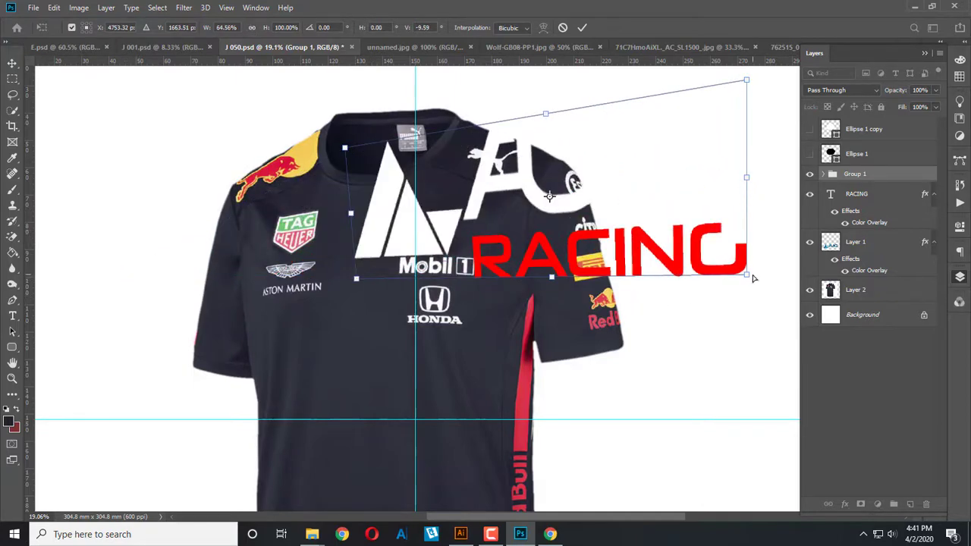
pyautogui.moveTo(754, 278); pyautogui.dragTo(615, 167)
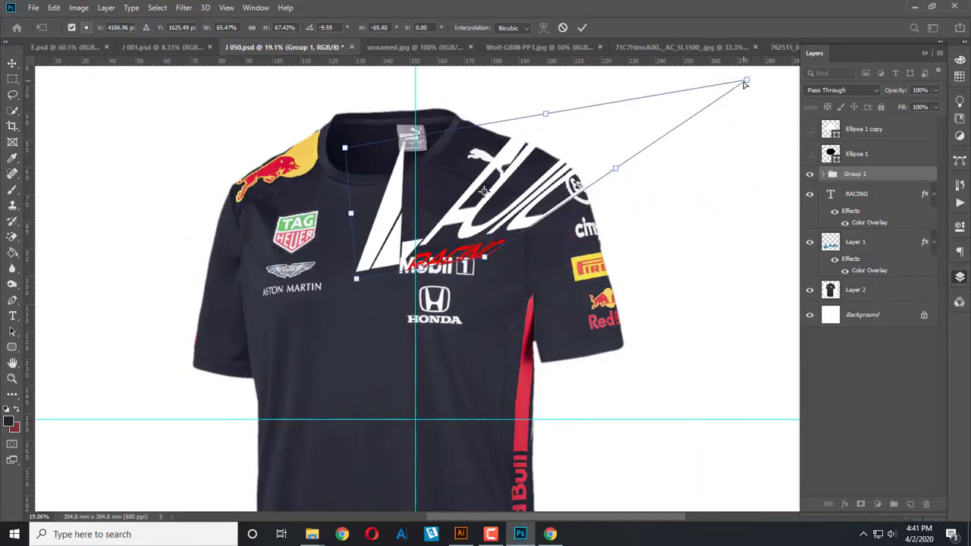
pyautogui.moveTo(745, 82); pyautogui.dragTo(417, 184)
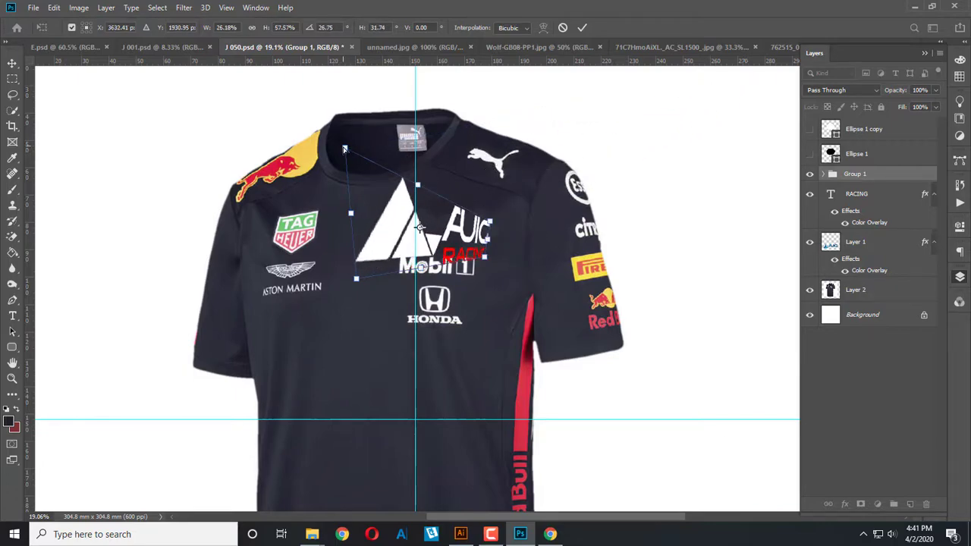
pyautogui.moveTo(344, 148); pyautogui.dragTo(410, 212)
pyautogui.scroll(3, 426, 241)
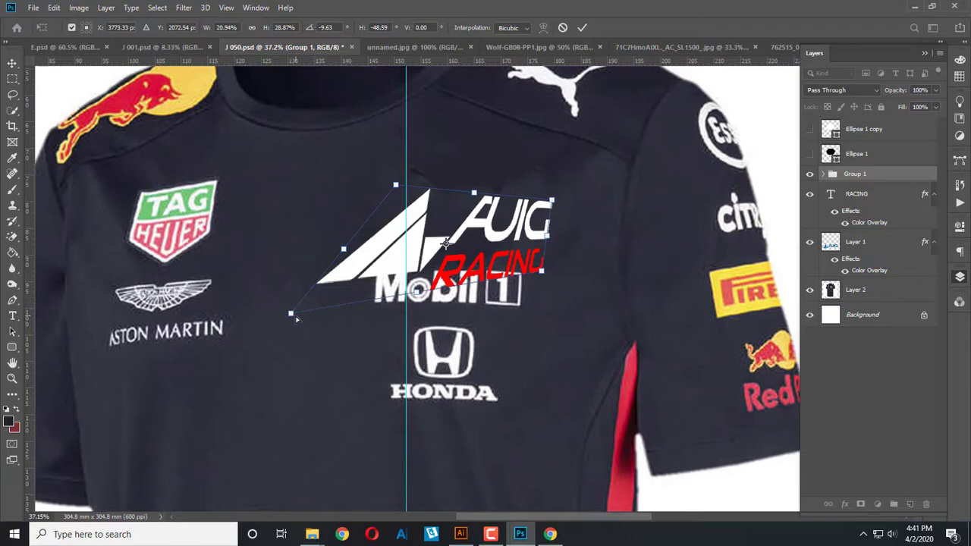
# Step: Adjust the logo's corners further, then discard the distortion to restore its full size
pyautogui.moveTo(296, 319); pyautogui.dragTo(379, 256)
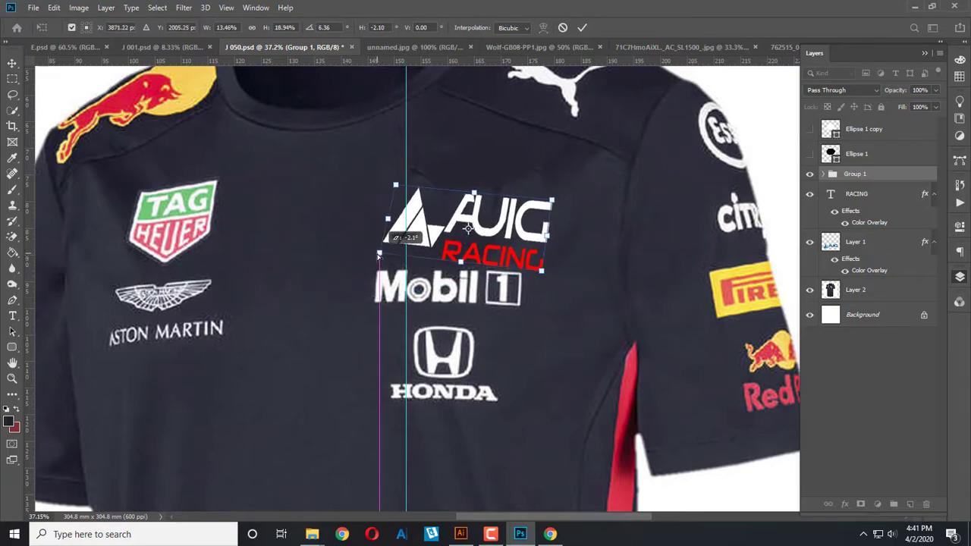
pyautogui.moveTo(396, 184); pyautogui.dragTo(379, 174)
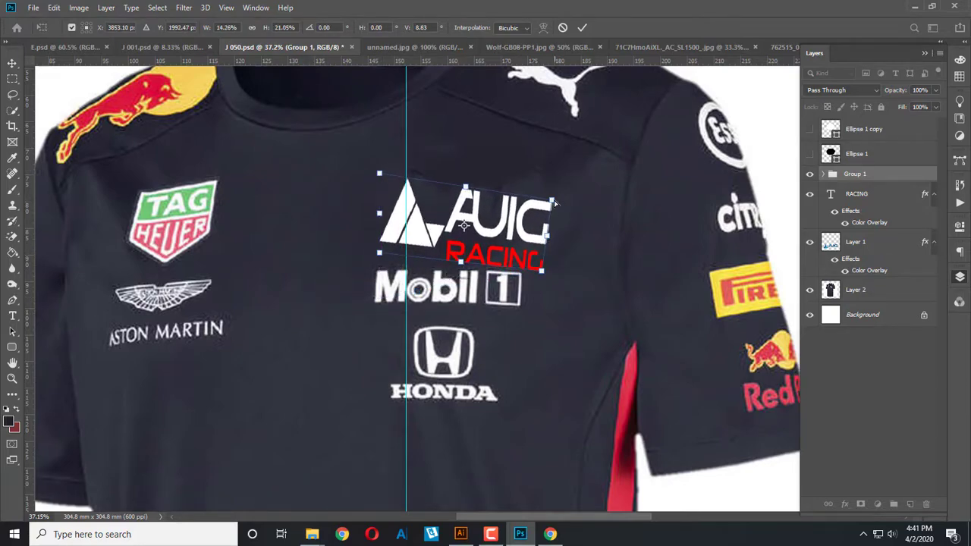
pyautogui.moveTo(555, 203); pyautogui.dragTo(553, 176)
pyautogui.moveTo(541, 271); pyautogui.dragTo(536, 247)
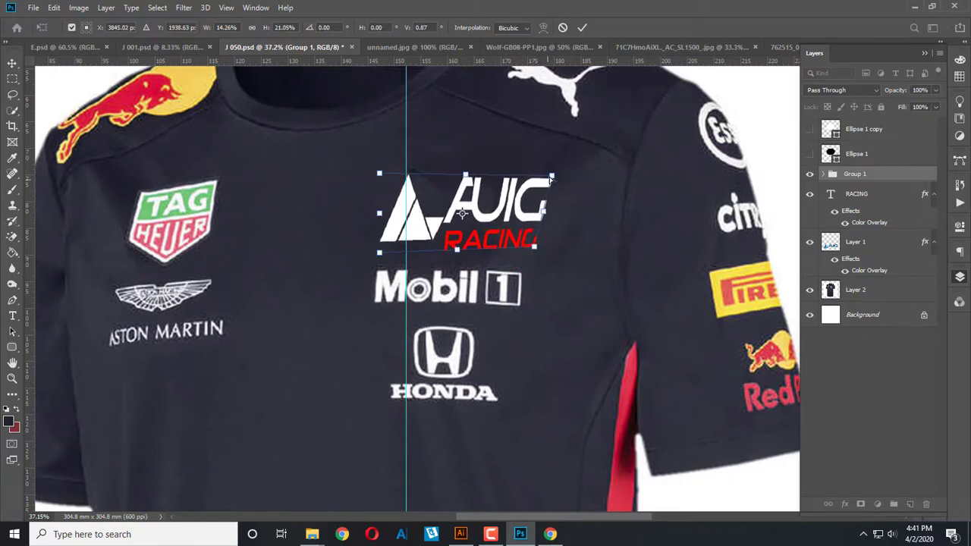
pyautogui.moveTo(552, 177); pyautogui.dragTo(531, 187)
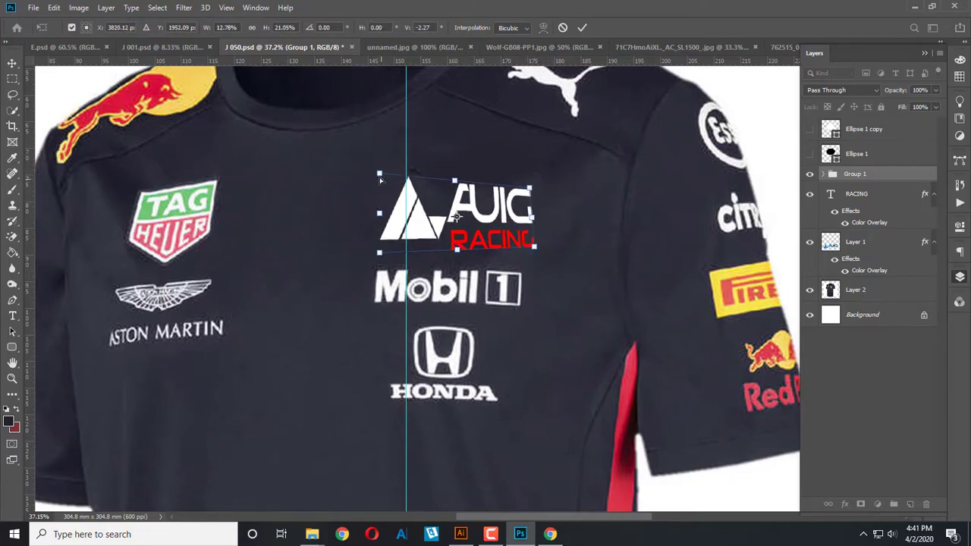
pyautogui.moveTo(381, 180); pyautogui.dragTo(386, 197)
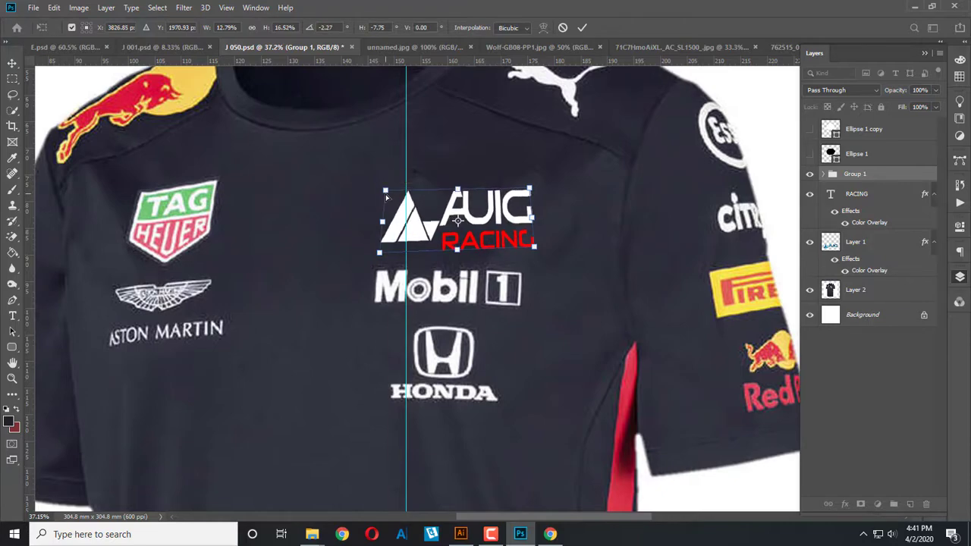
pyautogui.press('Return')
pyautogui.hotkey('ctrl', 'z')
# Step: Scale Group 1 to about 13% and place it level on the chest above Mobil 1
pyautogui.scroll(-2, 388, 224)
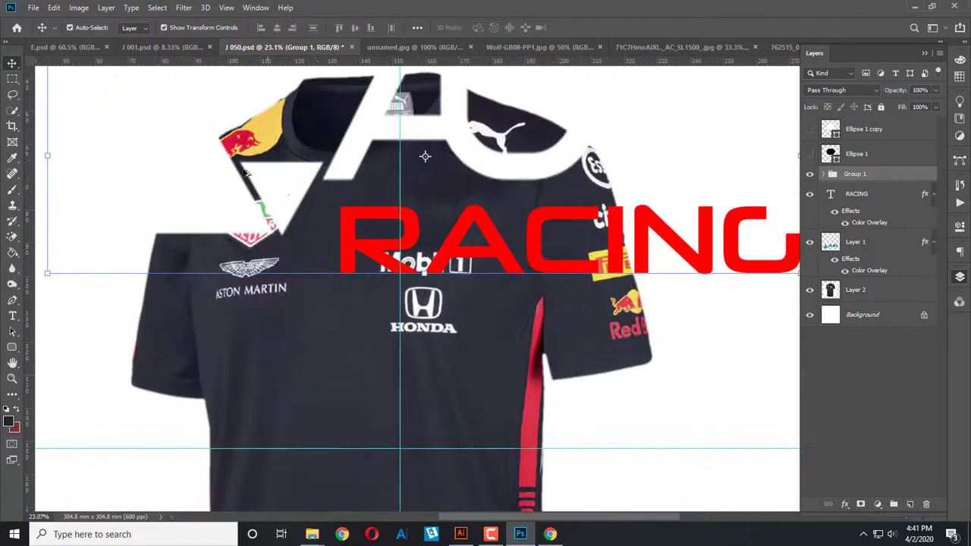
pyautogui.scroll(-2, 127, 211)
pyautogui.moveTo(47, 245)
pyautogui.mouseDown()
pyautogui.moveTo(353, 134)
pyautogui.moveTo(472, 130)
pyautogui.moveTo(174, 278)
pyautogui.moveTo(132, 272)
pyautogui.moveTo(397, 190)
pyautogui.moveTo(379, 186)
pyautogui.mouseUp()
pyautogui.scroll(1, 460, 181)
pyautogui.scroll(1, 461, 180)
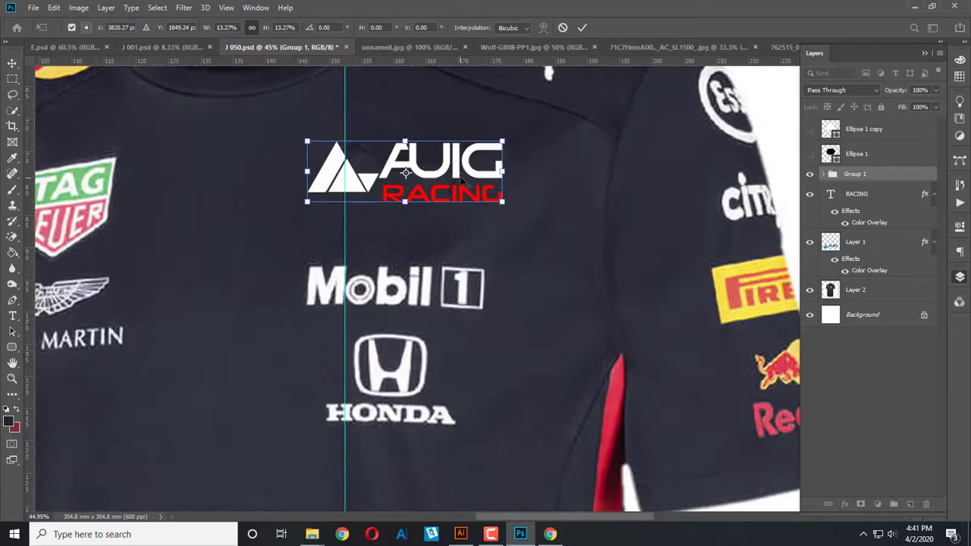
pyautogui.moveTo(453, 162); pyautogui.dragTo(444, 195)
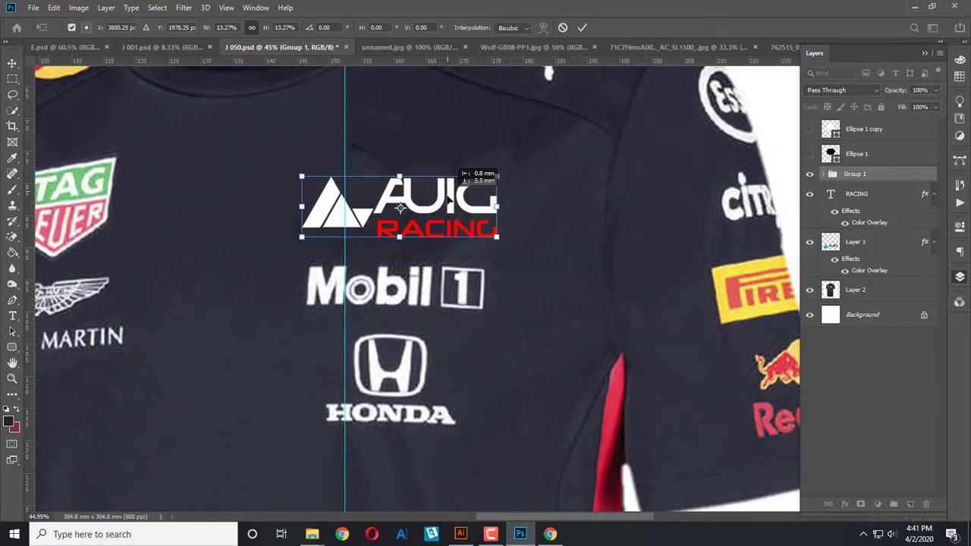
pyautogui.moveTo(502, 166); pyautogui.dragTo(501, 167)
pyautogui.press('Return')
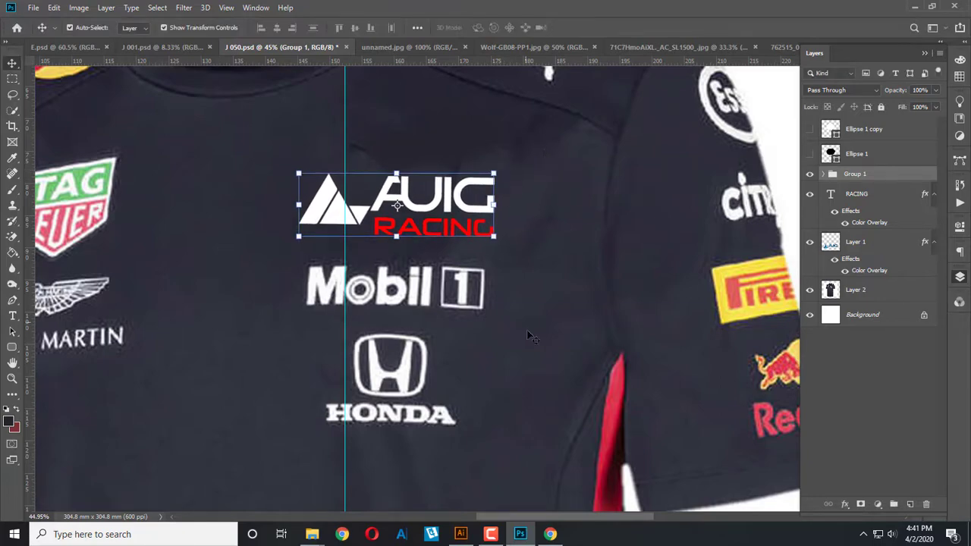
pyautogui.click(530, 337)
# Step: Deselect the shirt layer and select the large lower AUIG logo layer
pyautogui.scroll(-2, 531, 340)
pyautogui.scroll(-1, 535, 343)
pyautogui.scroll(-2, 543, 346)
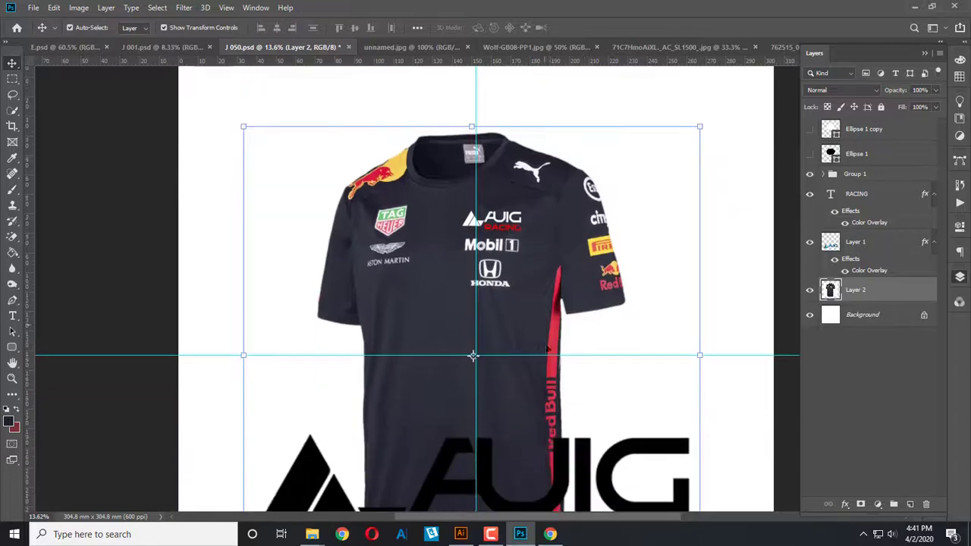
pyautogui.scroll(-1, 581, 342)
pyautogui.scroll(-1, 592, 351)
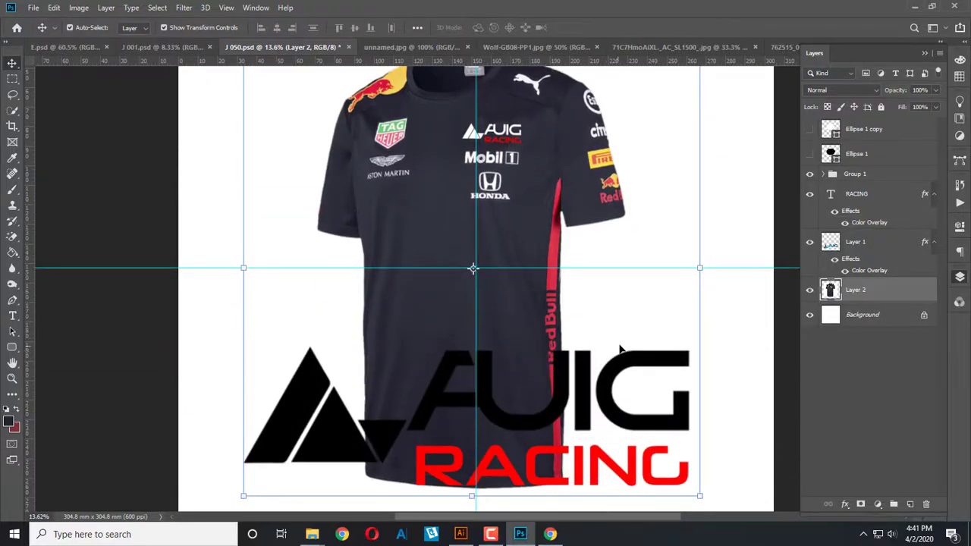
pyautogui.click(751, 324)
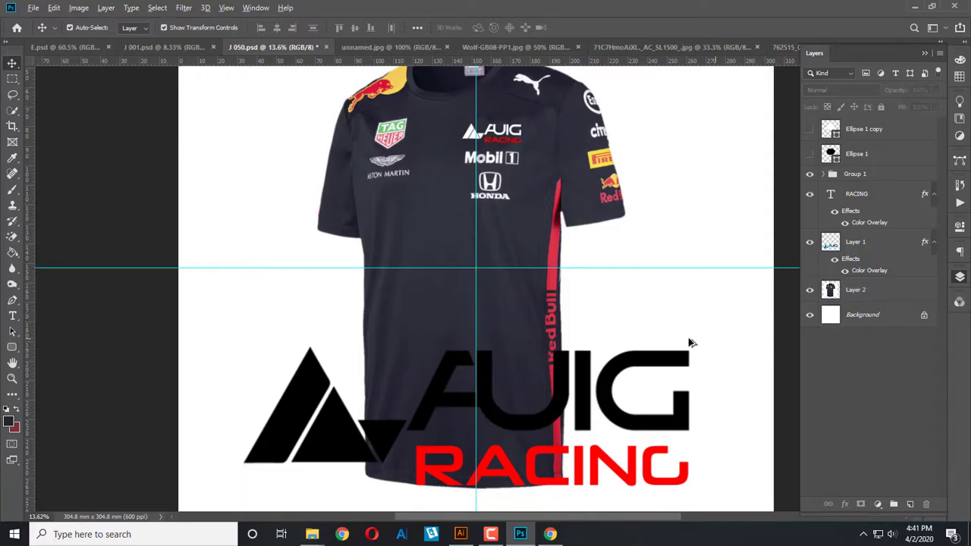
pyautogui.scroll(2, 574, 340)
pyautogui.scroll(1, 578, 410)
pyautogui.moveTo(575, 406); pyautogui.dragTo(607, 414)
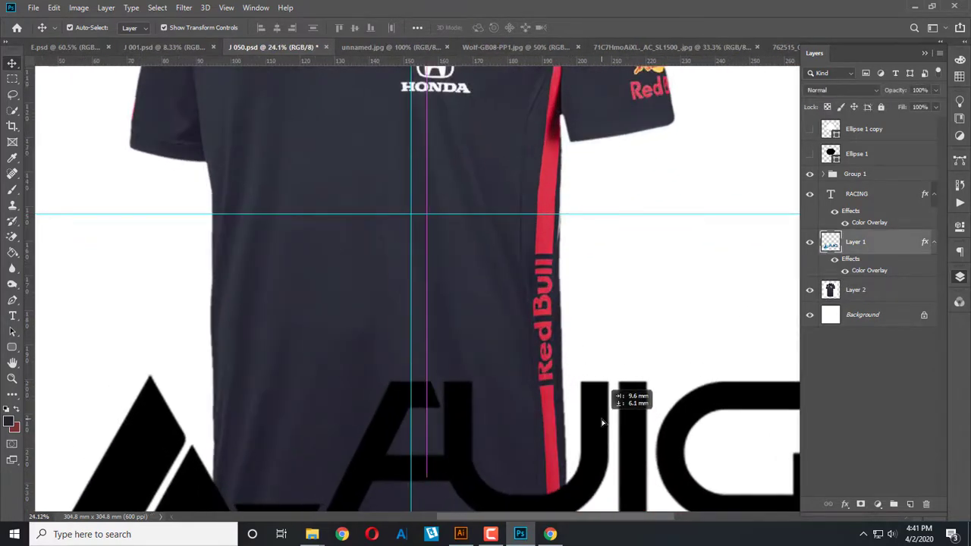
# Step: Select the large RACING text with the AUIG logo and delete both layers
pyautogui.scroll(-2, 603, 416)
pyautogui.scroll(-3, 600, 417)
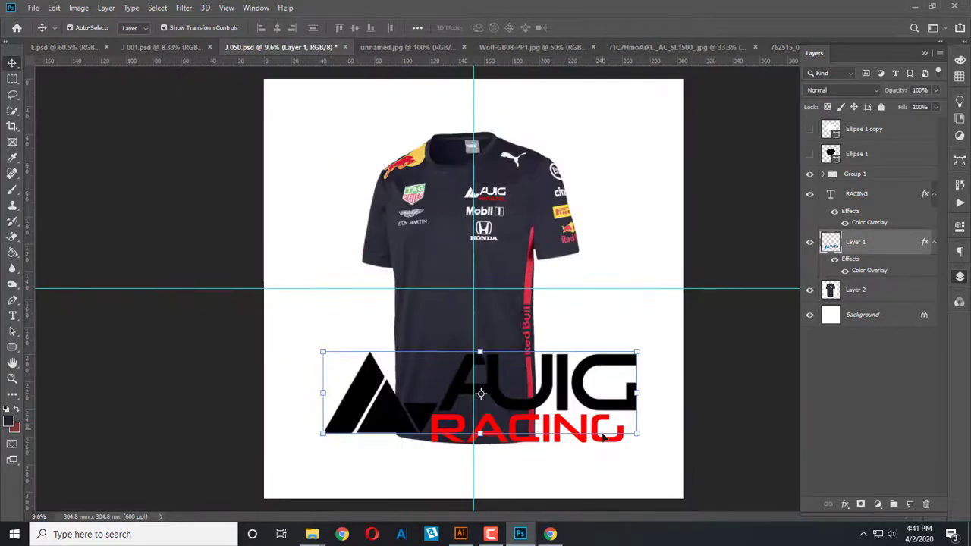
pyautogui.click(641, 468)
pyautogui.moveTo(621, 441); pyautogui.dragTo(603, 491)
pyautogui.moveTo(602, 430); pyautogui.dragTo(603, 418)
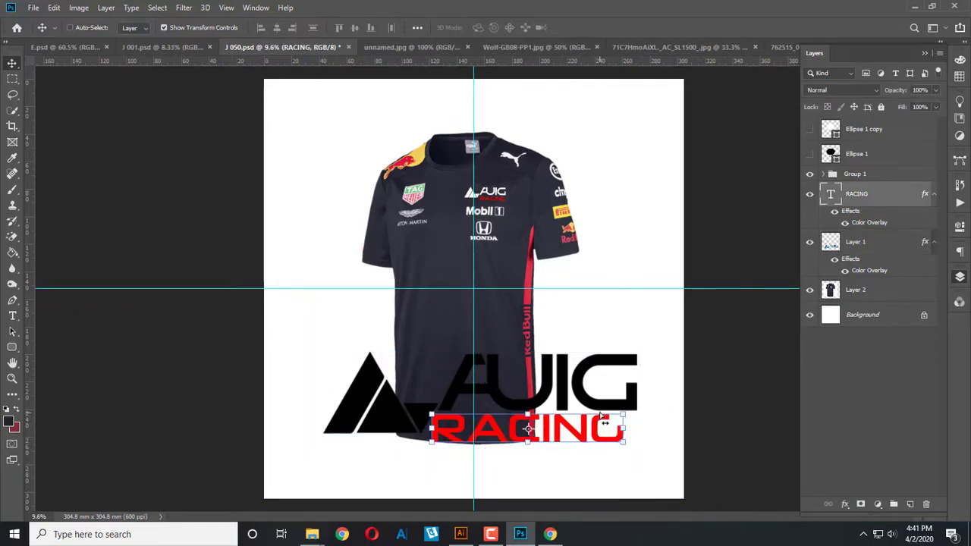
pyautogui.click(640, 394)
pyautogui.hotkey('ctrl', 'z')
pyautogui.hotkey('ctrl', 'z')
pyautogui.press('Return')
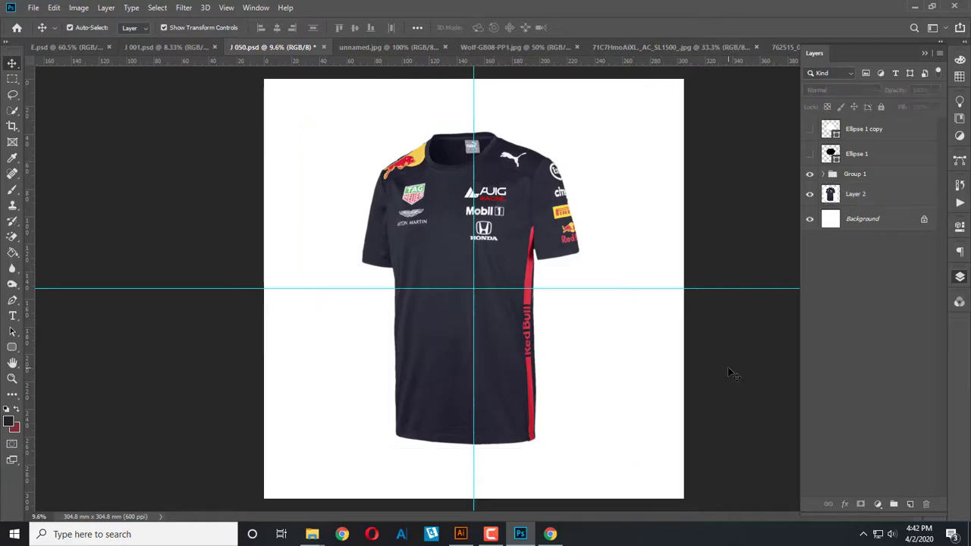
# Step: Save the document as a JPEG named J 0502
pyautogui.hotkey('ctrl', 'shift', 's')
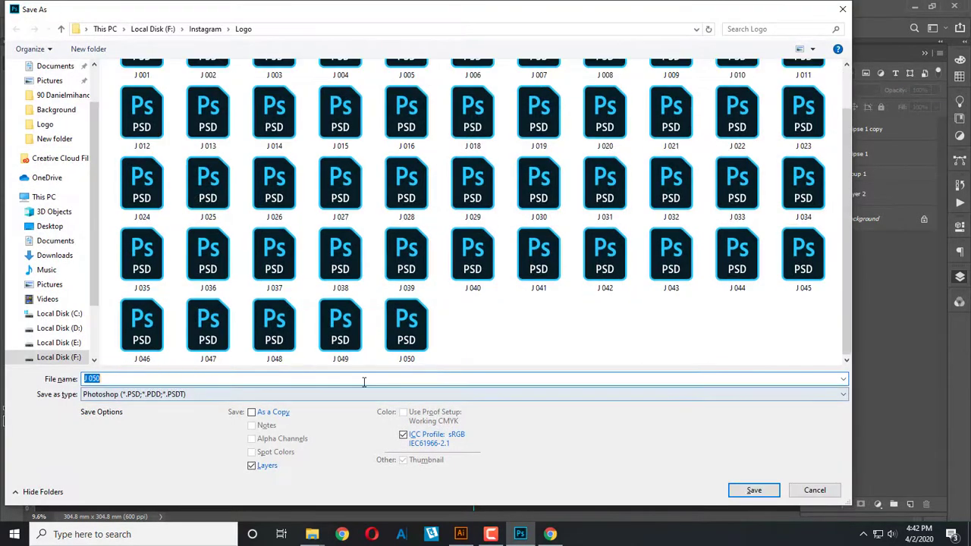
pyautogui.click(308, 394)
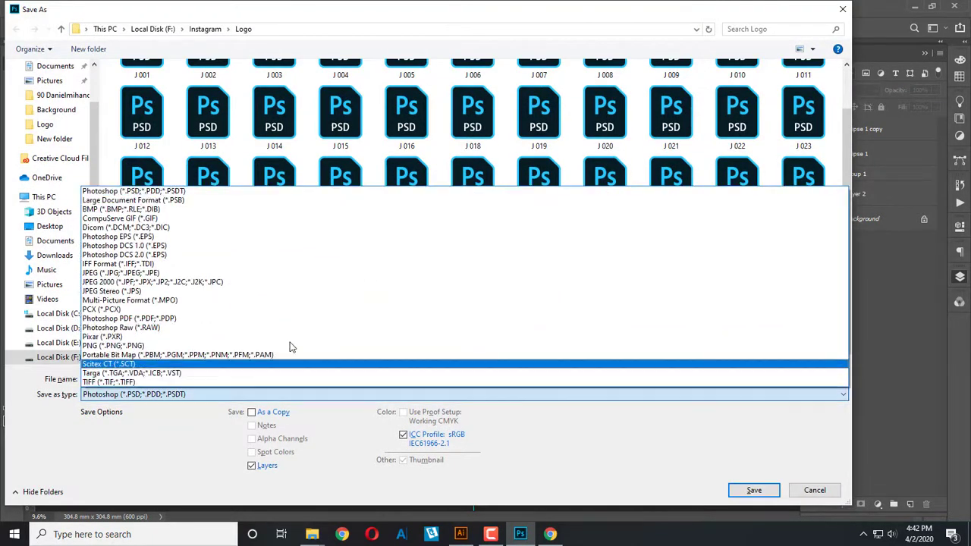
pyautogui.click(296, 273)
pyautogui.doubleClick(151, 377)
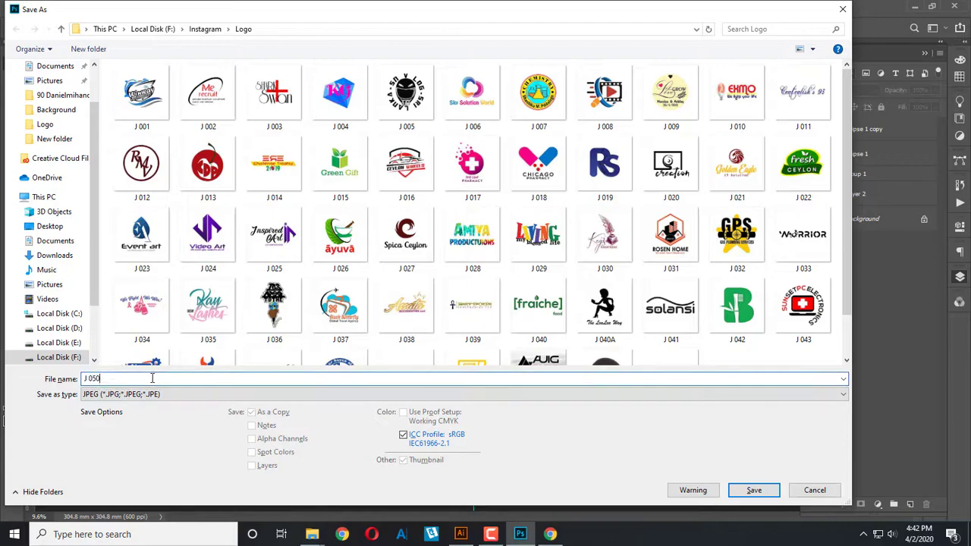
pyautogui.write('2')
pyautogui.scroll(-1, 493, 266)
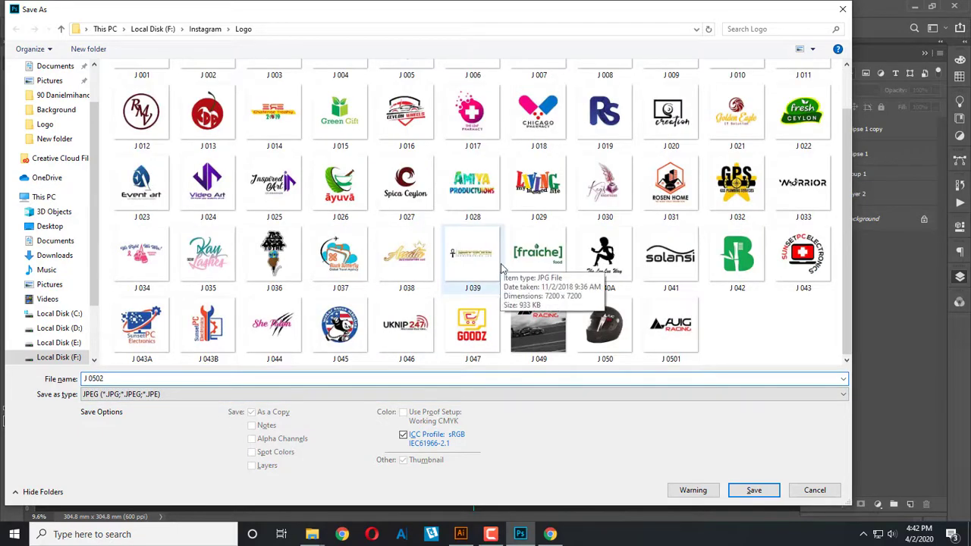
pyautogui.press('Return')
pyautogui.press('Return')
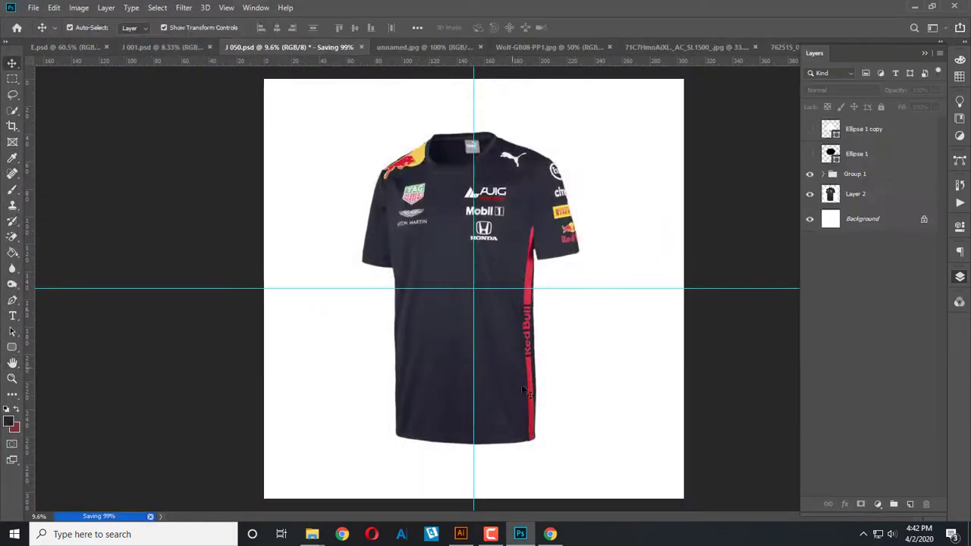
# Step: Delete the shirt layer (Layer 2) and clear the small logo from the canvas
pyautogui.click(519, 330)
pyautogui.press('Delete')
pyautogui.moveTo(446, 162); pyautogui.dragTo(590, 269)
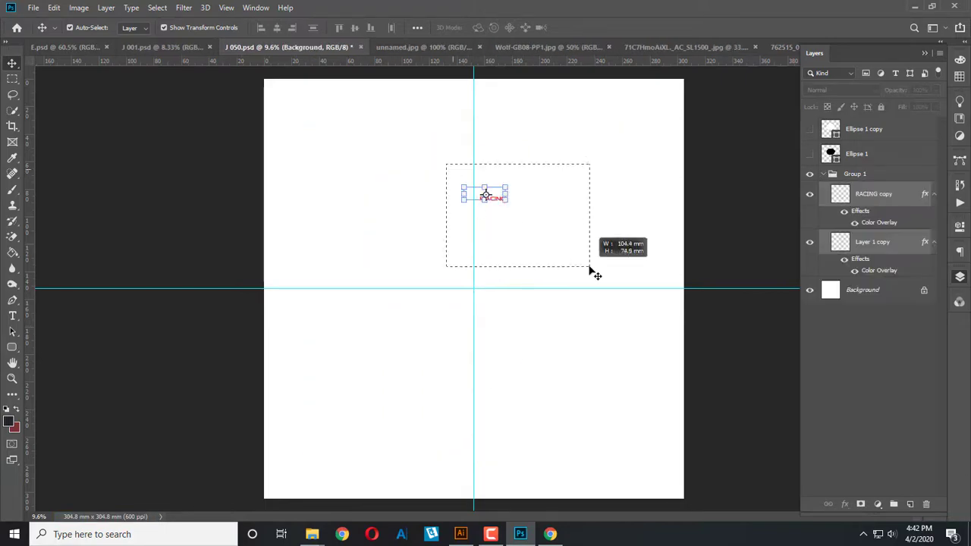
pyautogui.press('Delete')
# Step: Change the Google Images search from the t-shirt query to 'racing car'
pyautogui.click(550, 534)
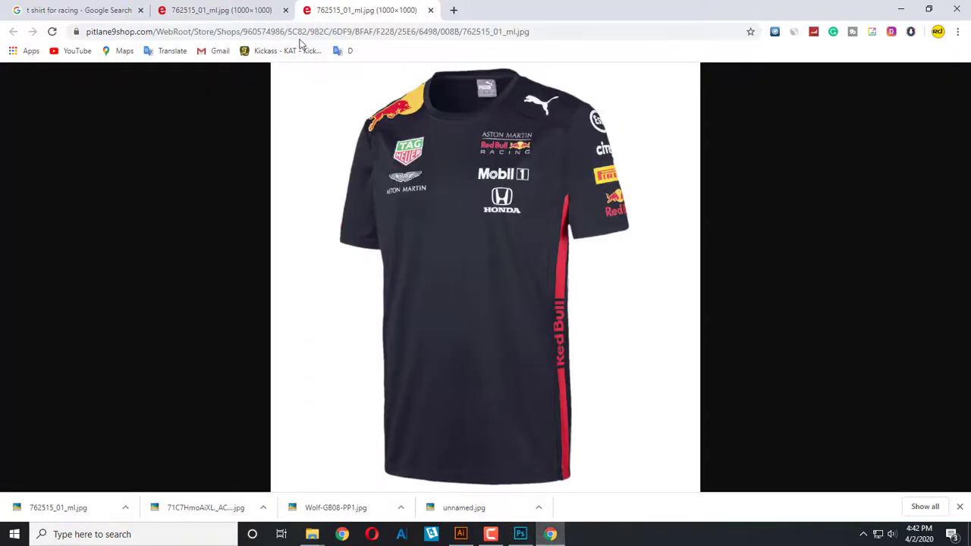
pyautogui.click(75, 10)
pyautogui.scroll(1, 187, 129)
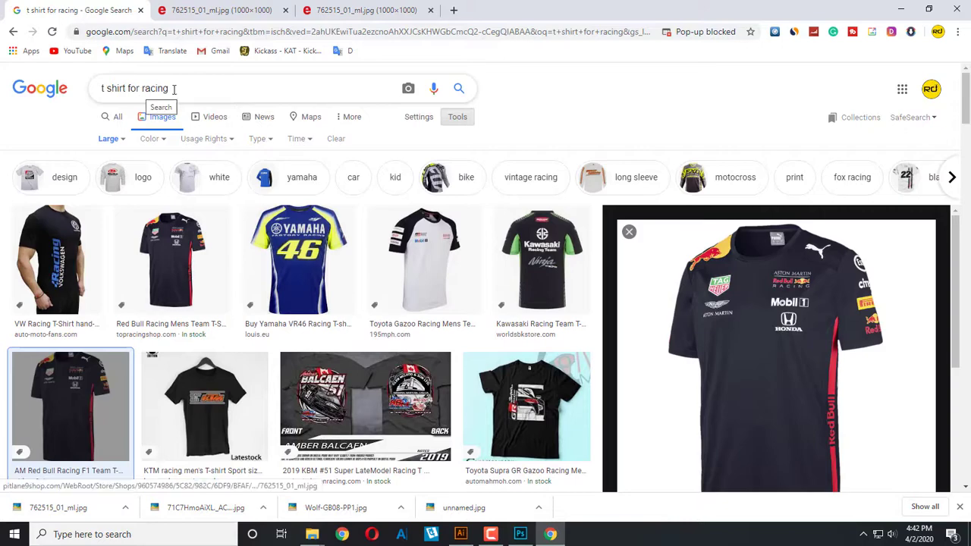
pyautogui.moveTo(143, 88); pyautogui.dragTo(101, 88)
pyautogui.press('BackSpace')
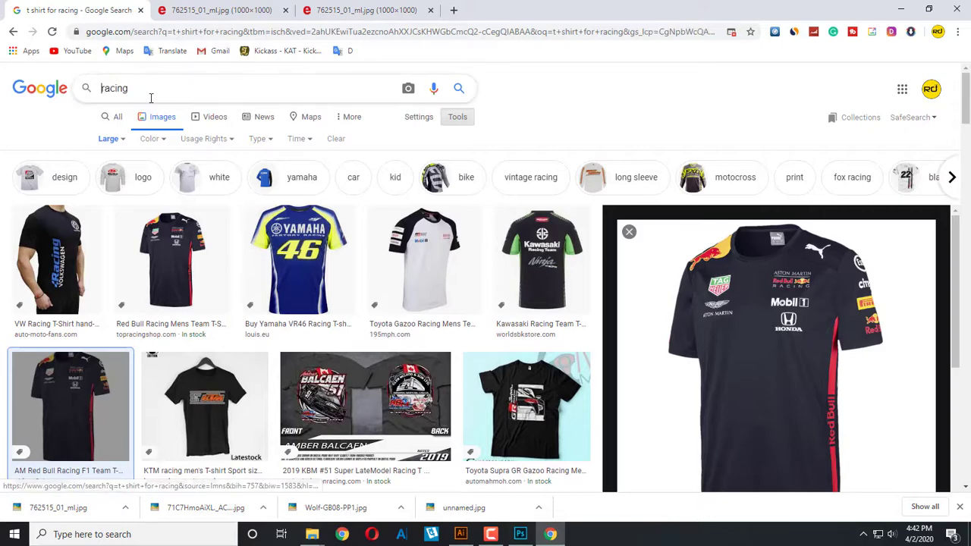
pyautogui.write(' car')
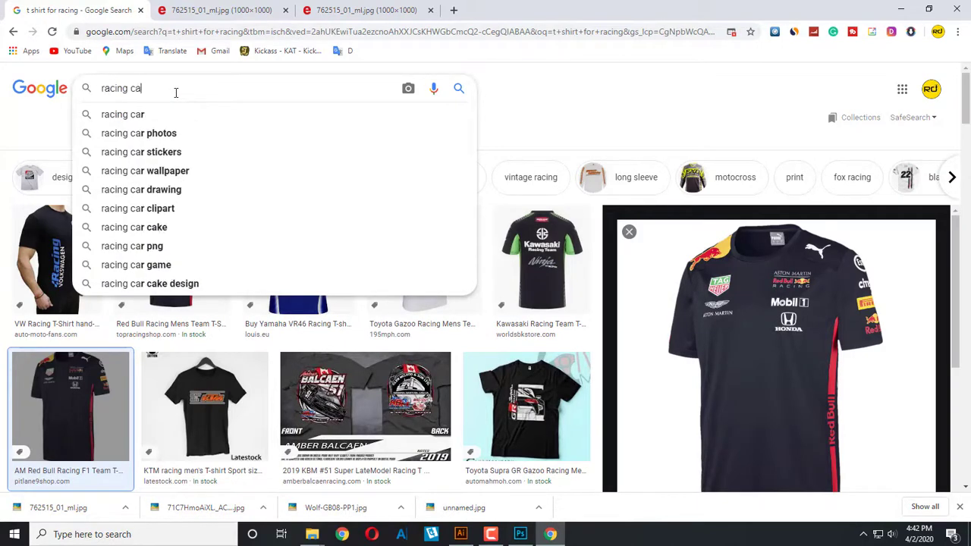
pyautogui.press('Return')
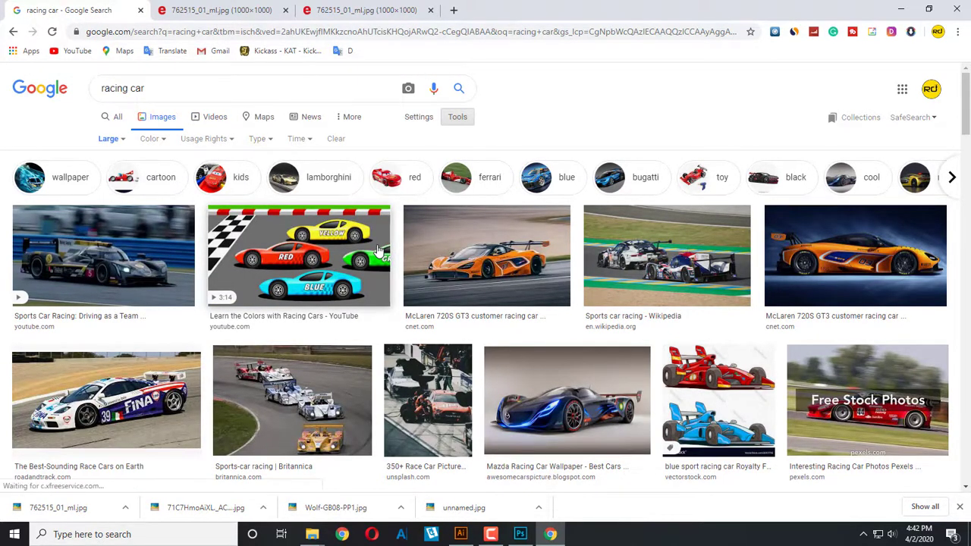
# Step: Browse the racing car results and open the Alfa Romeo C39 image preview
pyautogui.click(576, 402)
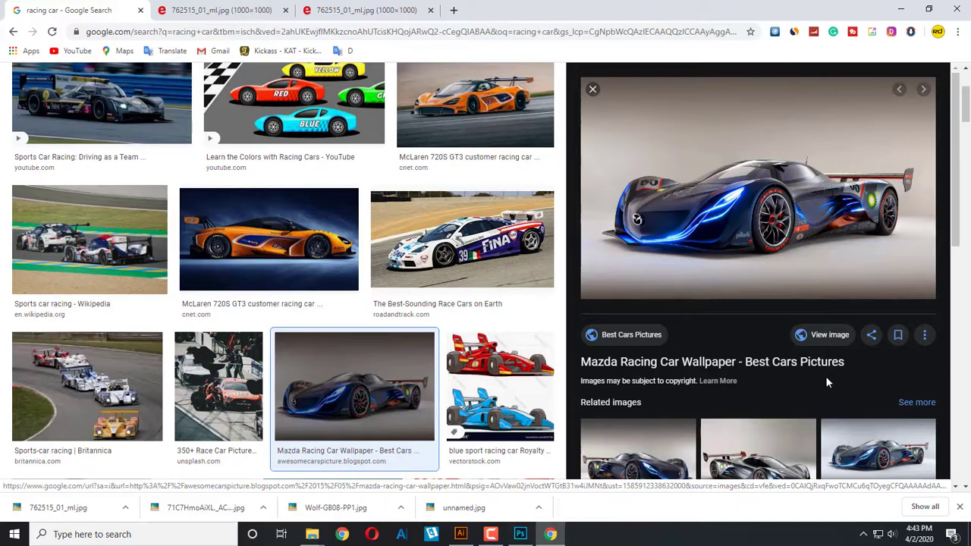
pyautogui.scroll(-3, 826, 375)
pyautogui.scroll(-3, 827, 377)
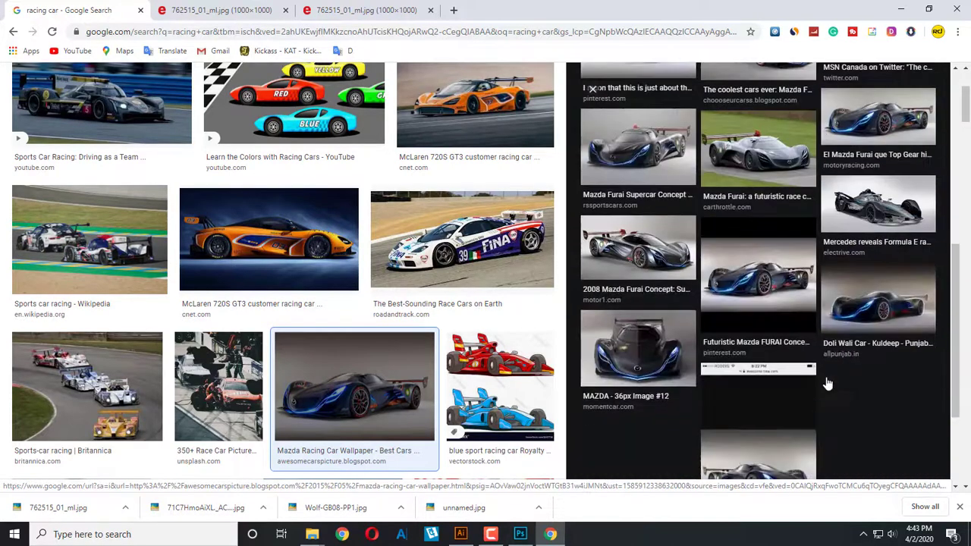
pyautogui.scroll(-3, 461, 299)
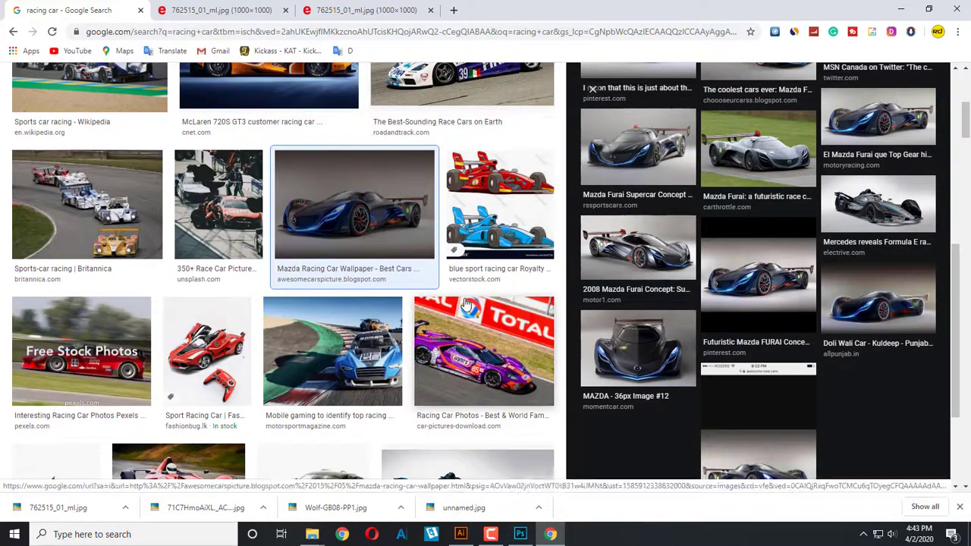
pyautogui.scroll(-1, 465, 302)
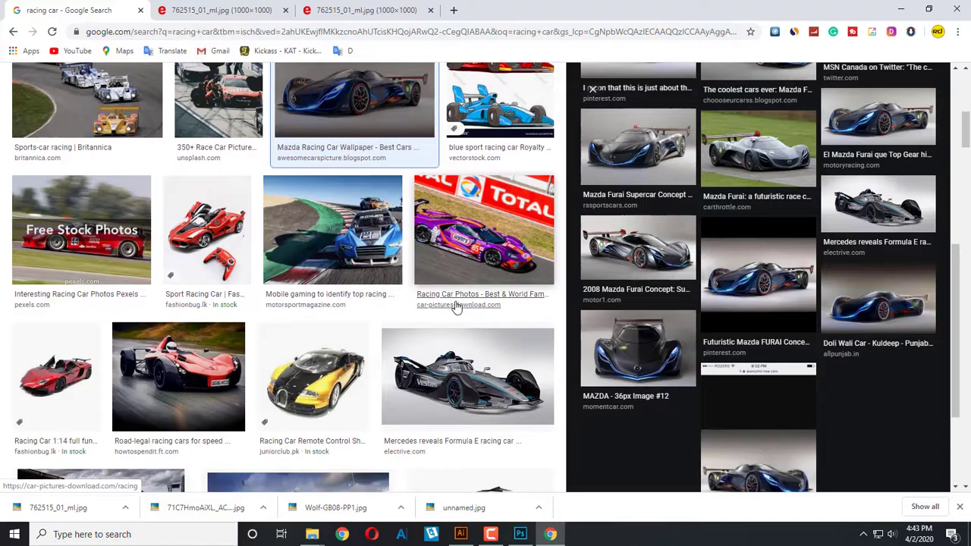
pyautogui.scroll(-3, 456, 306)
pyautogui.scroll(-3, 456, 306)
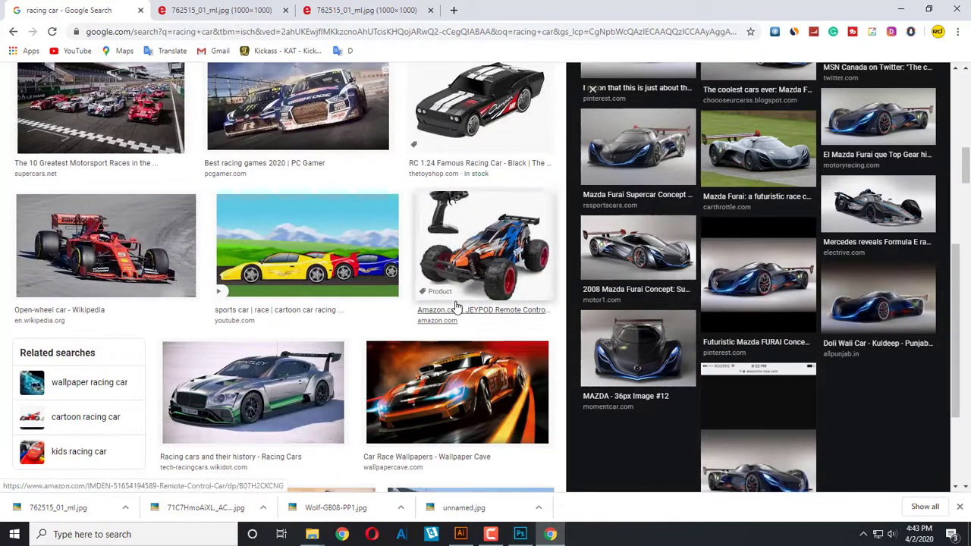
pyautogui.scroll(-3, 456, 305)
pyautogui.scroll(-1, 456, 305)
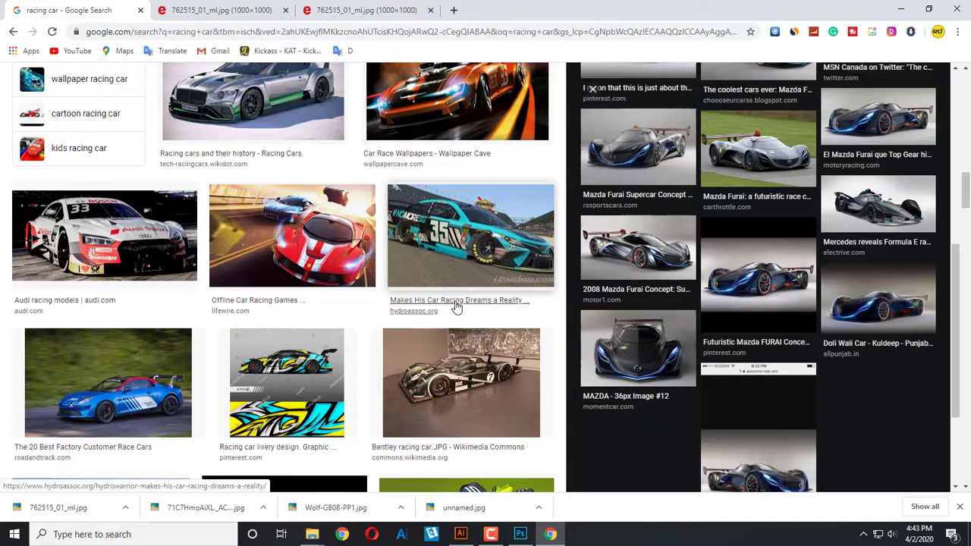
pyautogui.scroll(-3, 456, 306)
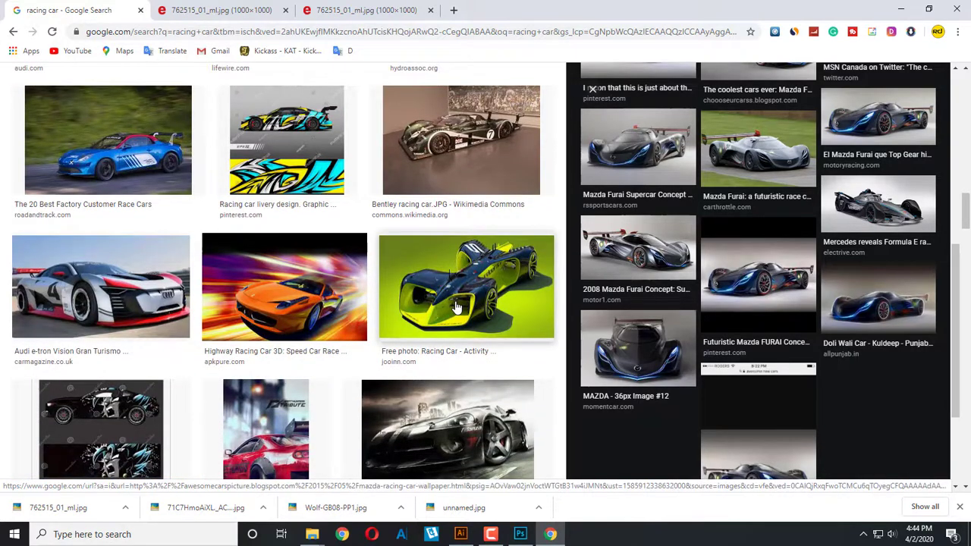
pyautogui.scroll(-2, 456, 306)
pyautogui.scroll(-2, 456, 306)
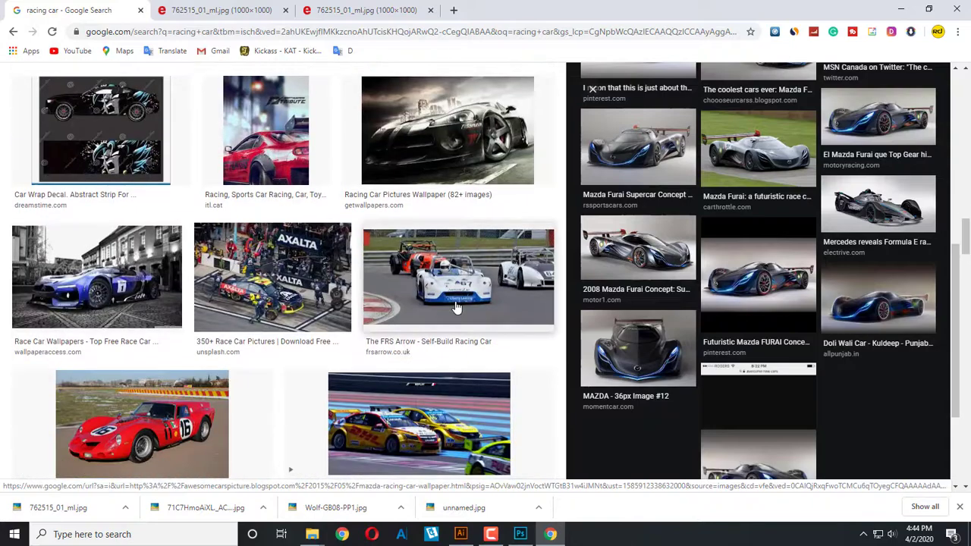
pyautogui.scroll(-2, 456, 306)
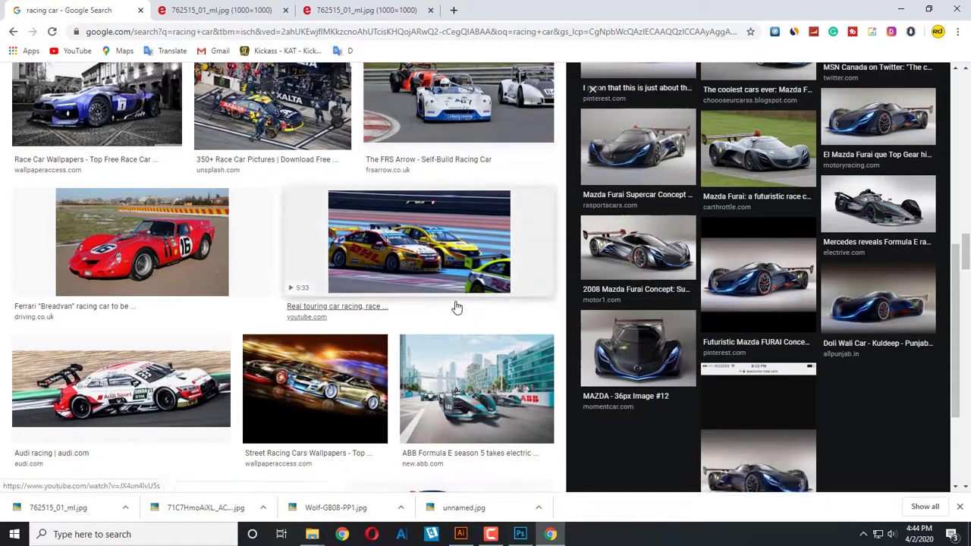
pyautogui.scroll(-2, 456, 306)
pyautogui.scroll(-2, 456, 306)
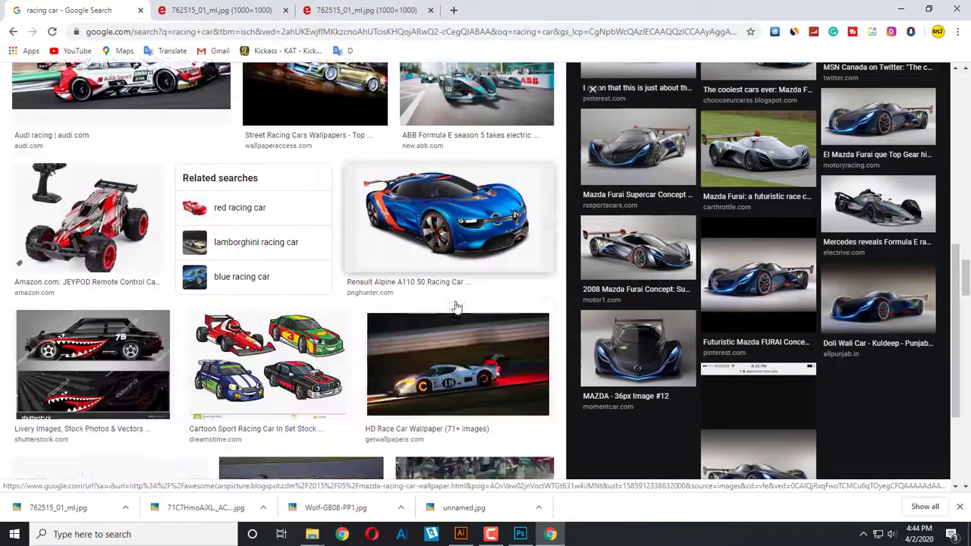
pyautogui.scroll(-2, 456, 306)
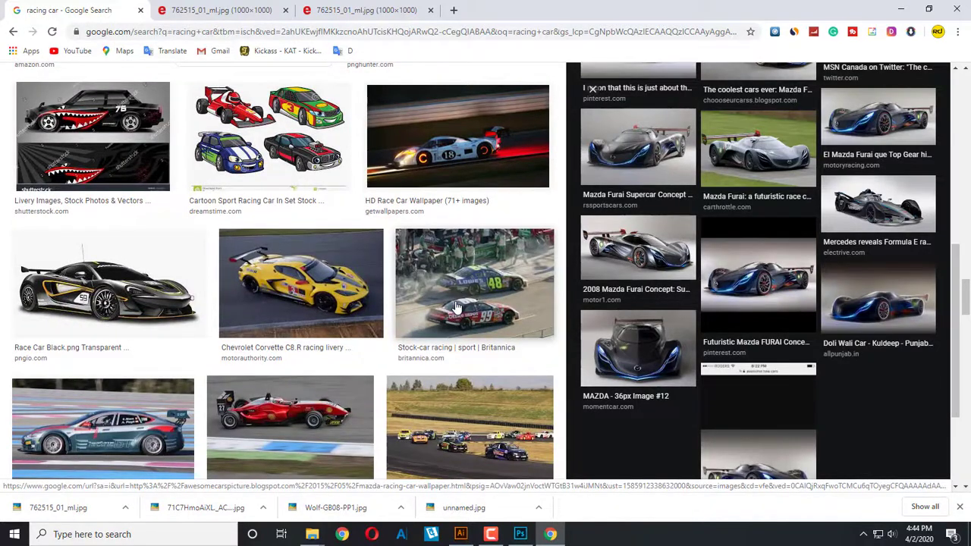
pyautogui.scroll(-2, 456, 305)
pyautogui.scroll(-2, 456, 305)
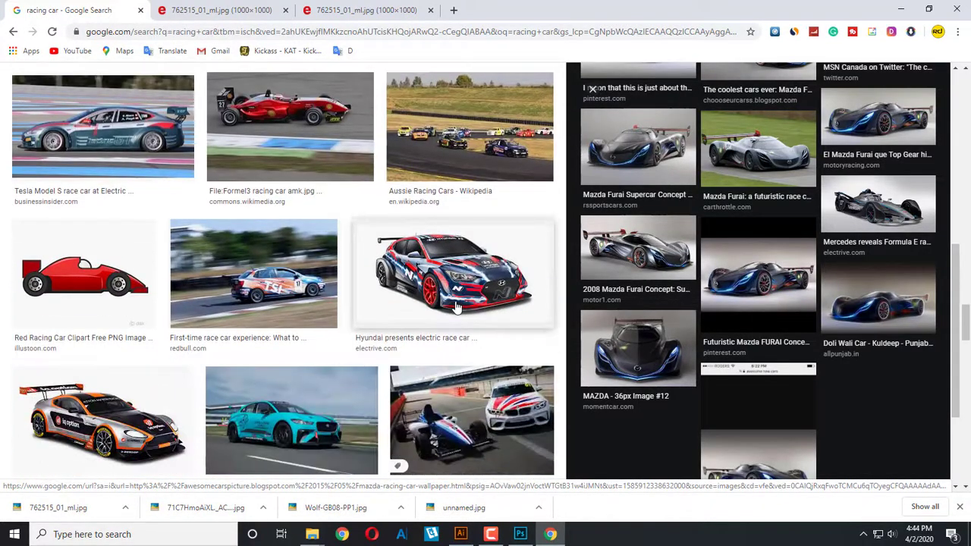
pyautogui.scroll(-2, 456, 306)
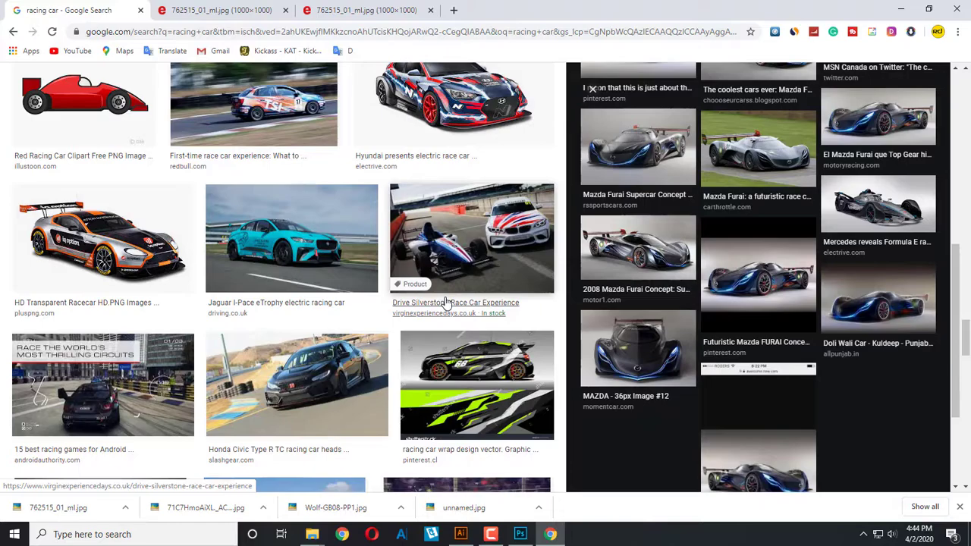
pyautogui.scroll(-3, 459, 303)
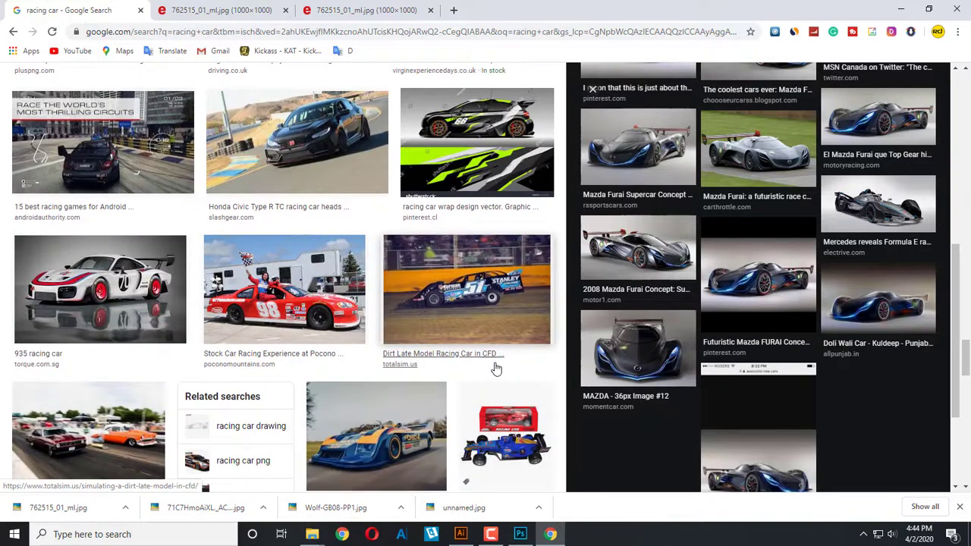
pyautogui.scroll(-1, 496, 369)
pyautogui.scroll(-2, 504, 372)
pyautogui.scroll(-2, 516, 375)
pyautogui.scroll(-1, 529, 381)
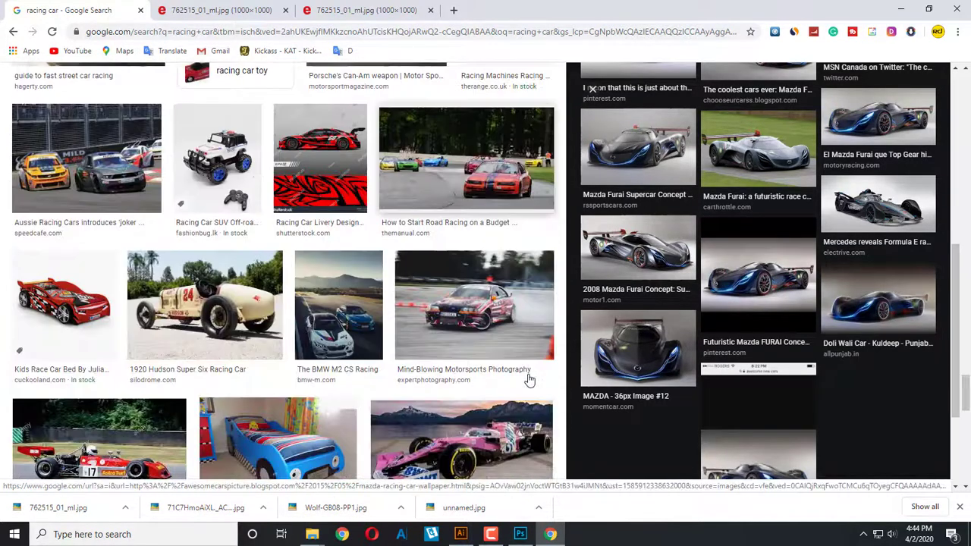
pyautogui.scroll(-1, 516, 375)
pyautogui.scroll(-2, 493, 368)
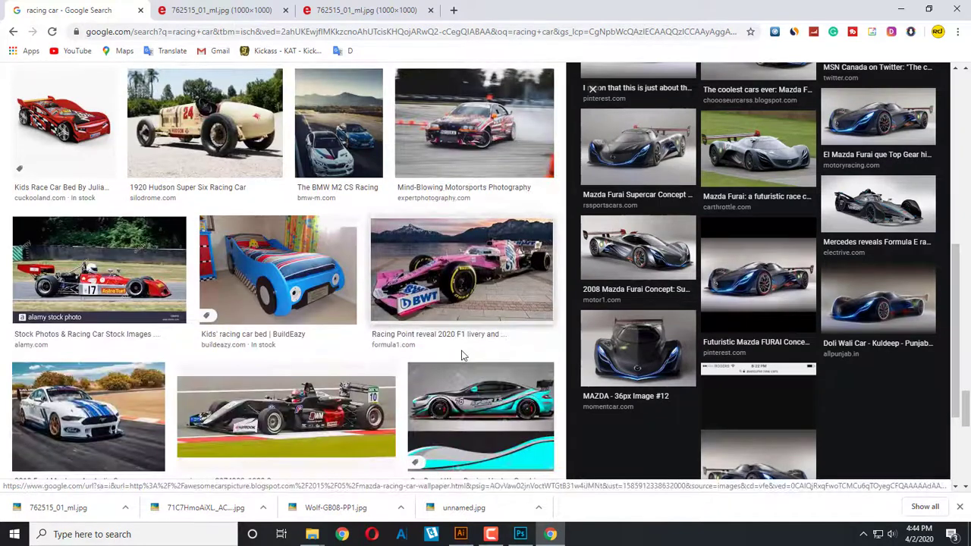
pyautogui.scroll(-3, 464, 359)
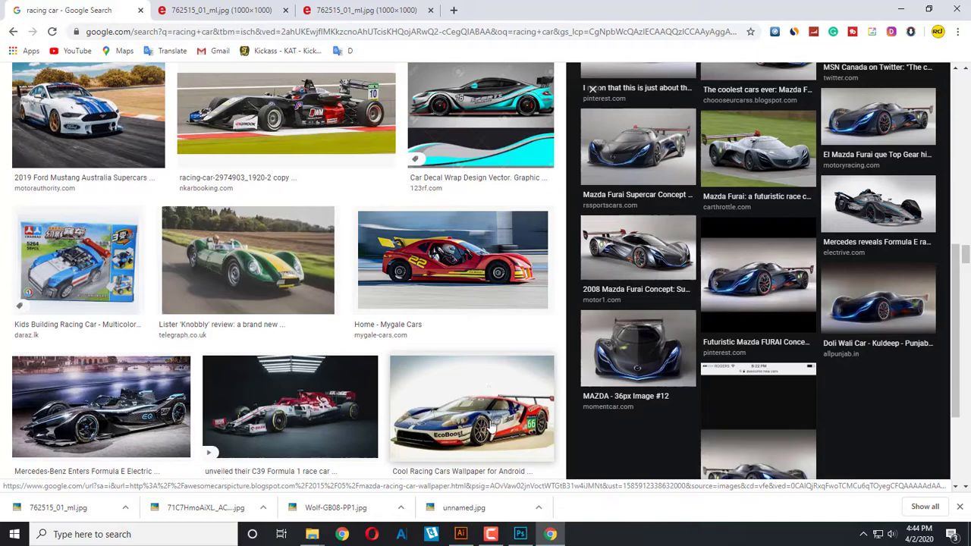
pyautogui.click(290, 402)
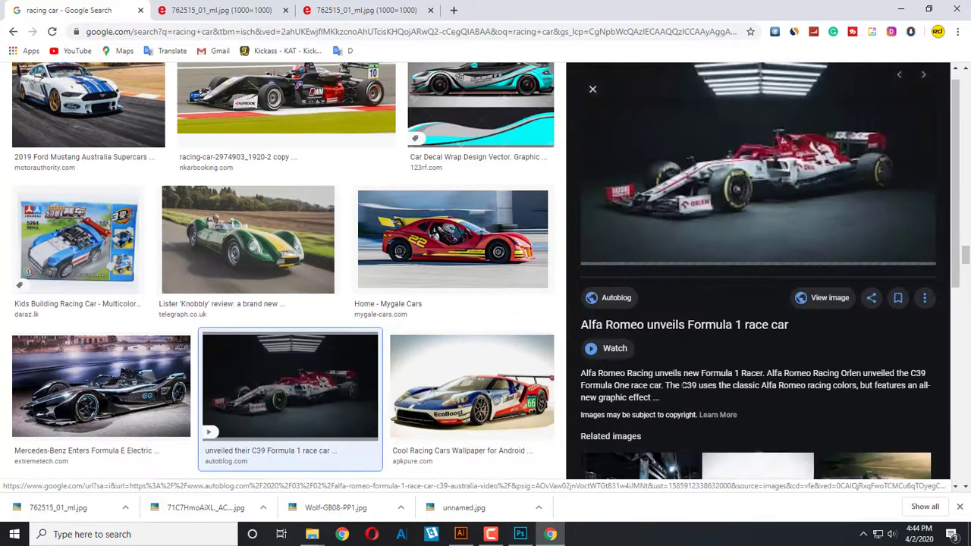
# Step: Save the full-size Alfa Romeo C39 image to the Mokeups folder
pyautogui.doubleClick(834, 299)
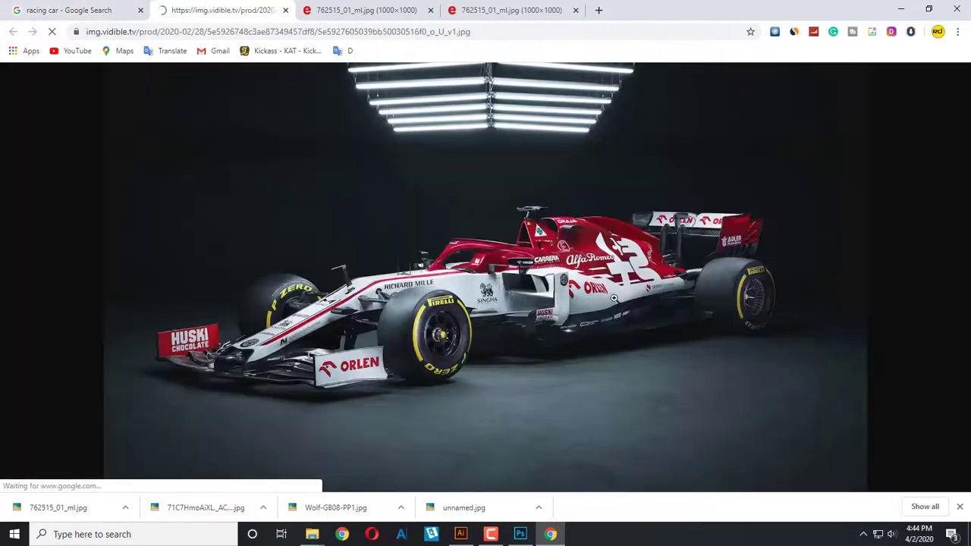
pyautogui.rightClick(477, 274)
pyautogui.click(499, 293)
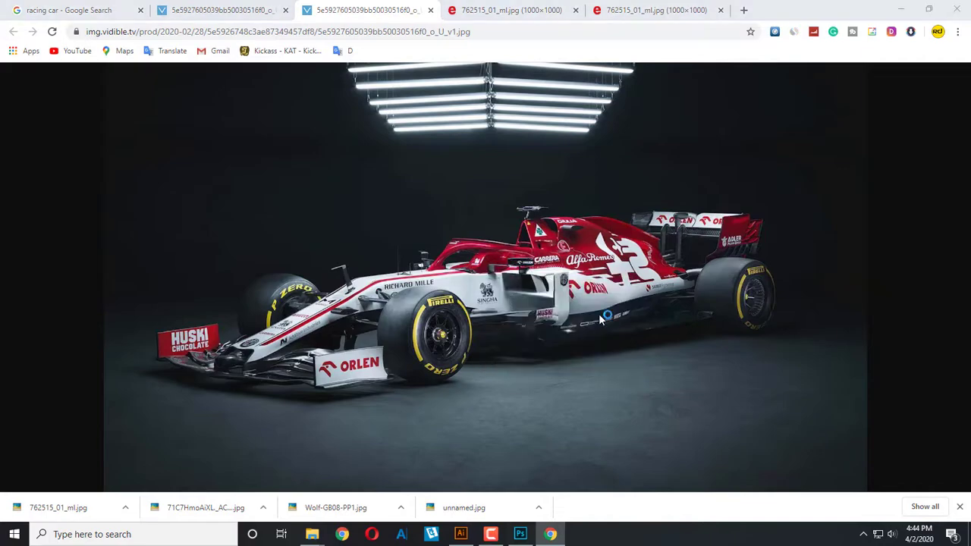
pyautogui.click(749, 454)
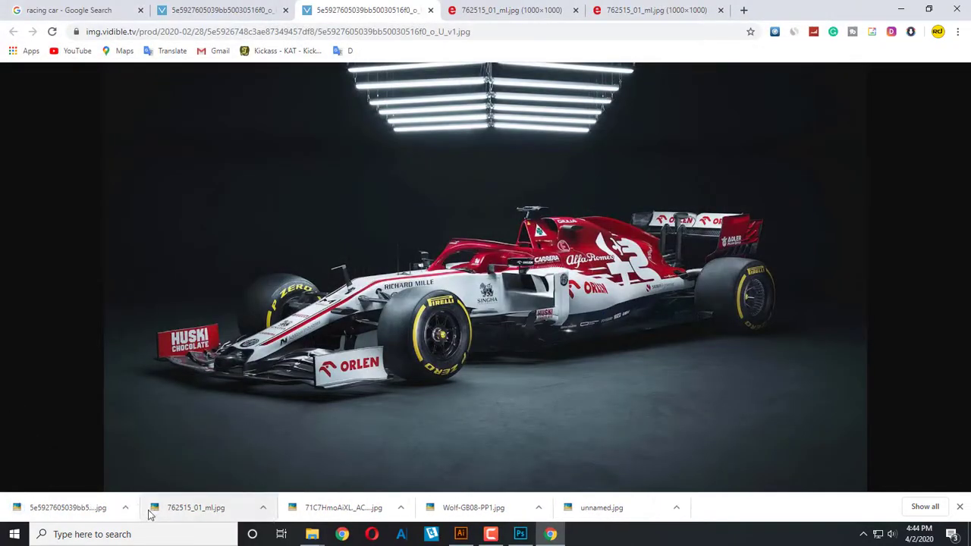
# Step: Open the downloaded car image file in Photoshop from its folder
pyautogui.click(128, 508)
pyautogui.click(148, 471)
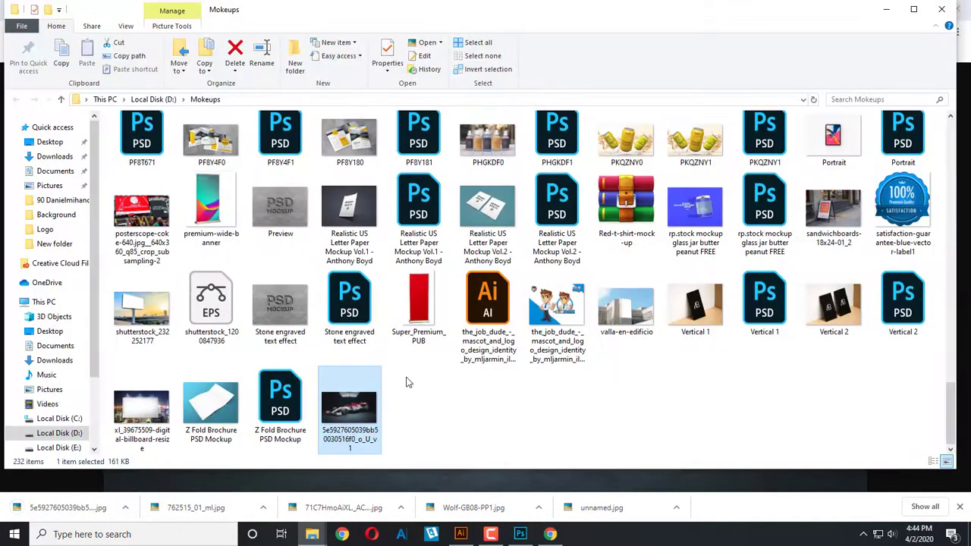
pyautogui.rightClick(357, 407)
pyautogui.moveTo(392, 335)
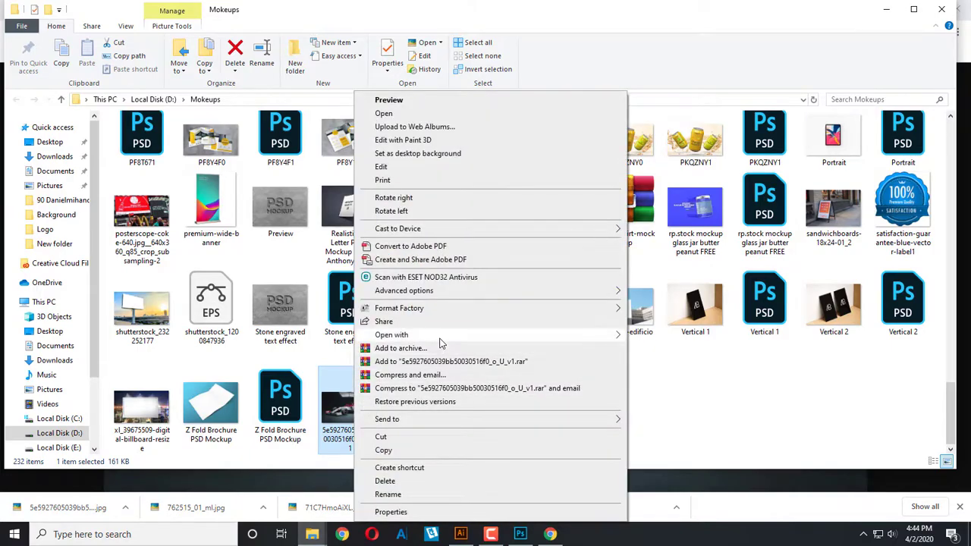
pyautogui.click(707, 349)
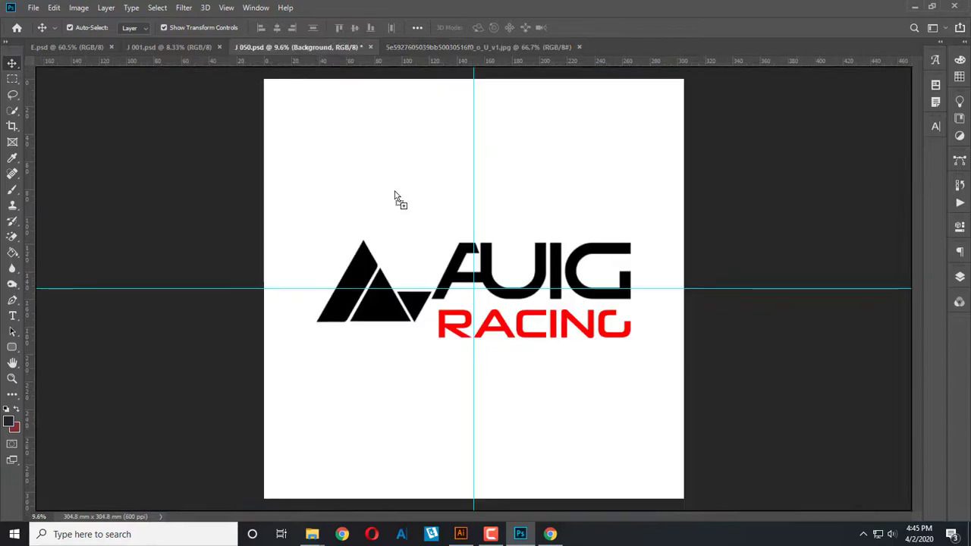
# Step: Copy the car photo into J 050.psd and scale it across the full canvas width
pyautogui.moveTo(396, 168)
pyautogui.mouseDown()
pyautogui.moveTo(447, 221)
pyautogui.moveTo(750, 390)
pyautogui.mouseUp()
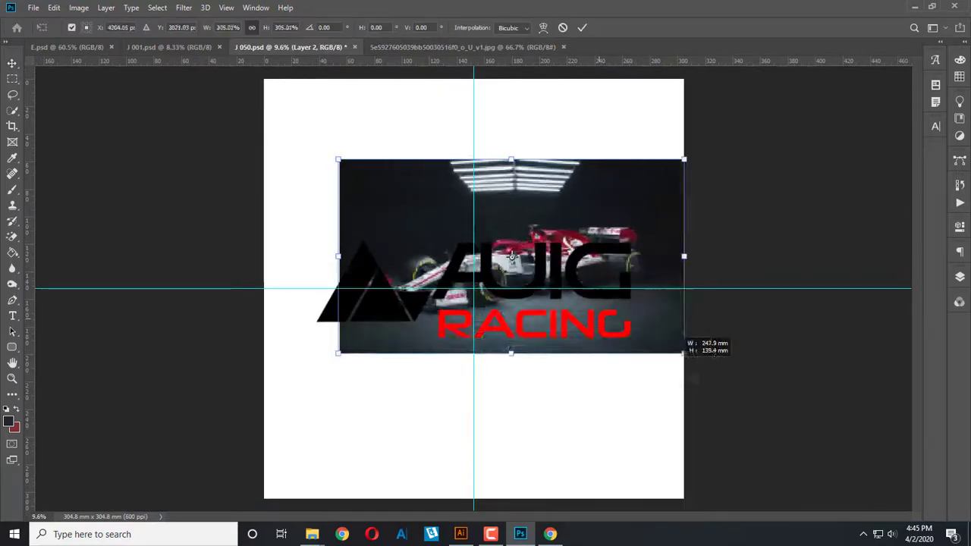
pyautogui.moveTo(673, 361)
pyautogui.mouseDown()
pyautogui.moveTo(616, 386)
pyautogui.moveTo(599, 382)
pyautogui.mouseUp()
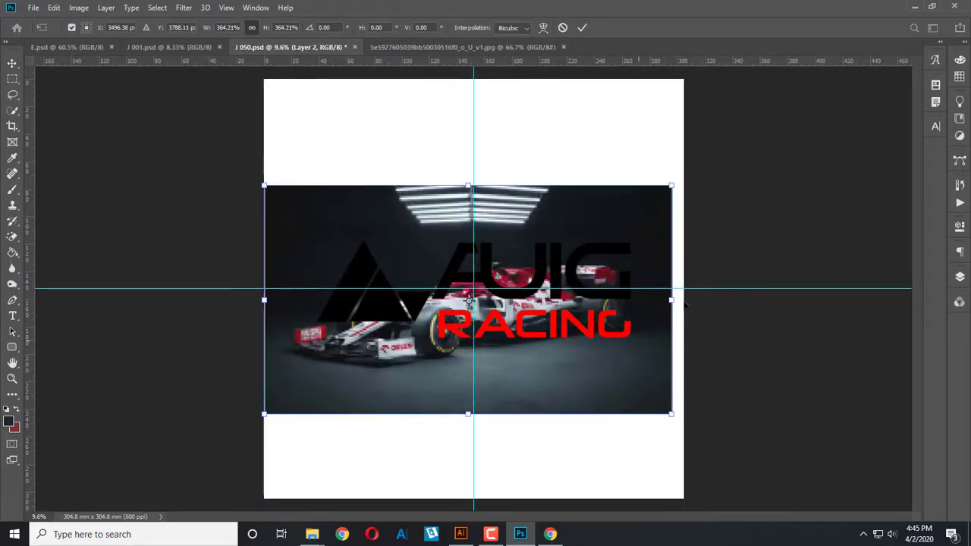
pyautogui.moveTo(673, 183); pyautogui.dragTo(684, 176)
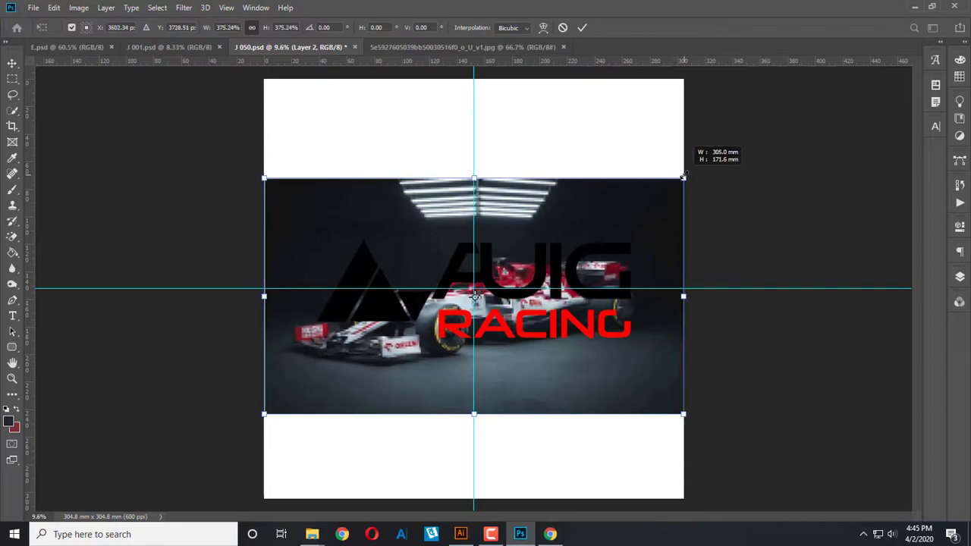
pyautogui.press('Return')
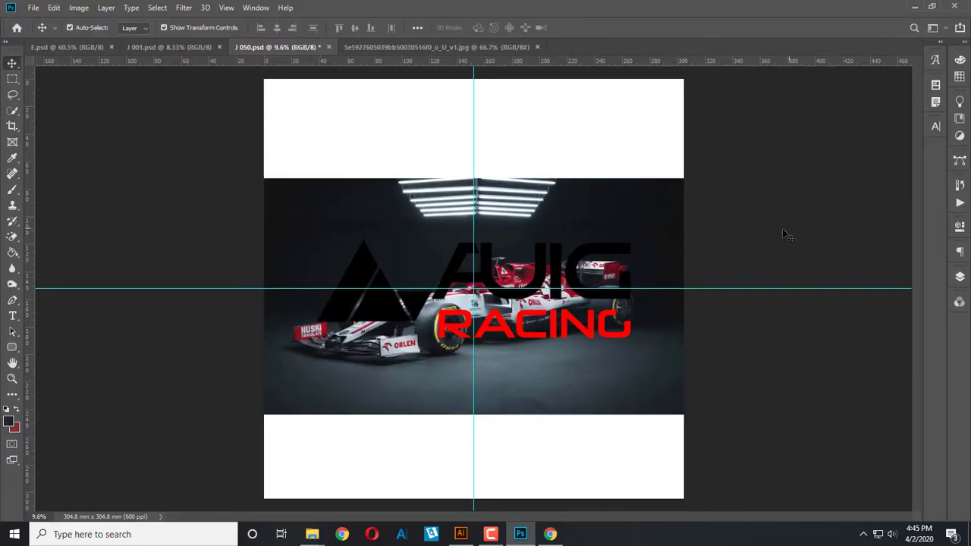
# Step: Paint black with a very large brush over the white areas above the photo and along the bottom
pyautogui.click(13, 193)
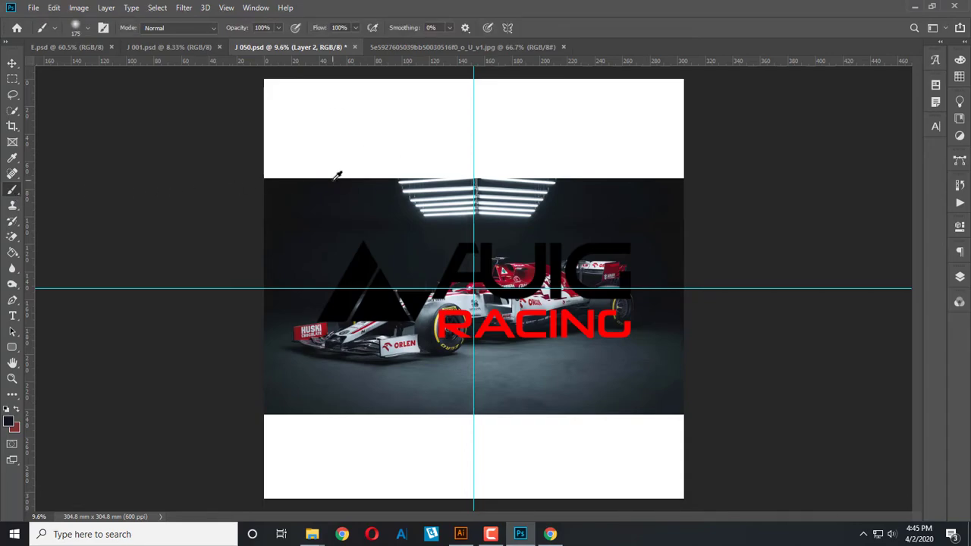
pyautogui.press(']')
pyautogui.press(']')
pyautogui.press(']')
pyautogui.moveTo(280, 91)
pyautogui.mouseDown()
pyautogui.moveTo(713, 91)
pyautogui.moveTo(266, 97)
pyautogui.moveTo(369, 97)
pyautogui.moveTo(496, 125)
pyautogui.moveTo(700, 130)
pyautogui.moveTo(661, 156)
pyautogui.moveTo(434, 147)
pyautogui.moveTo(230, 159)
pyautogui.moveTo(683, 171)
pyautogui.moveTo(228, 152)
pyautogui.moveTo(710, 155)
pyautogui.mouseUp()
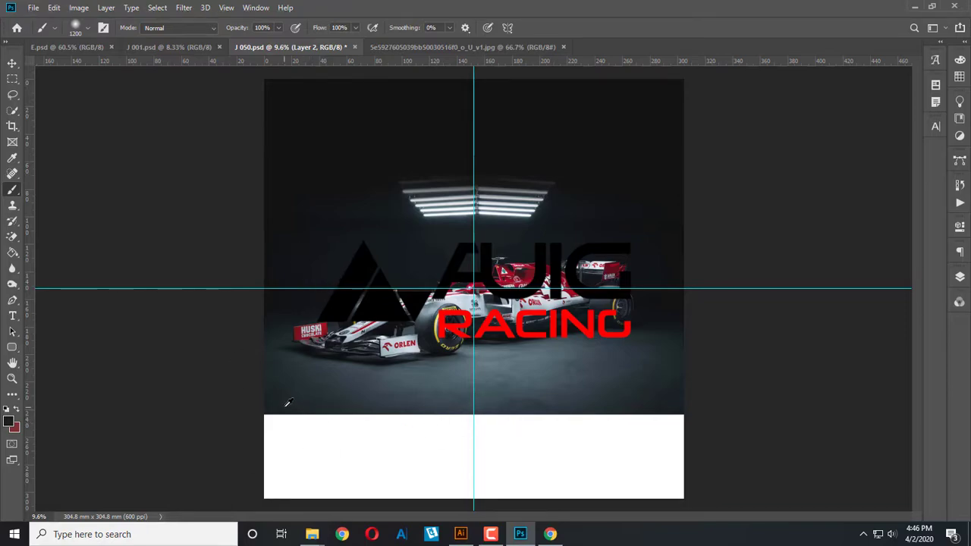
pyautogui.press(']')
pyautogui.press(']')
pyautogui.press(']')
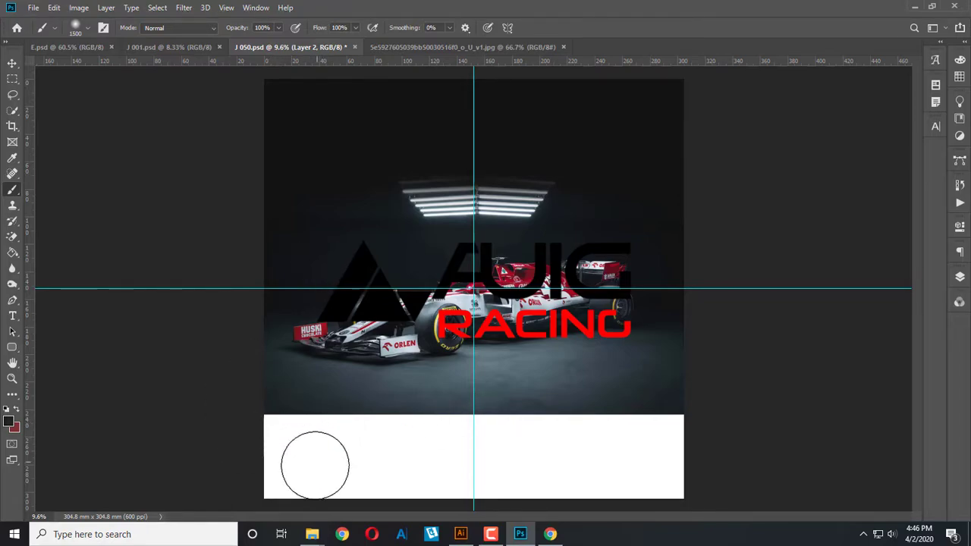
pyautogui.moveTo(307, 465); pyautogui.dragTo(334, 486)
pyautogui.moveTo(454, 497)
pyautogui.mouseDown()
pyautogui.moveTo(433, 503)
pyautogui.moveTo(759, 451)
pyautogui.moveTo(506, 445)
pyautogui.moveTo(761, 400)
pyautogui.moveTo(567, 455)
pyautogui.moveTo(555, 425)
pyautogui.moveTo(596, 442)
pyautogui.mouseUp()
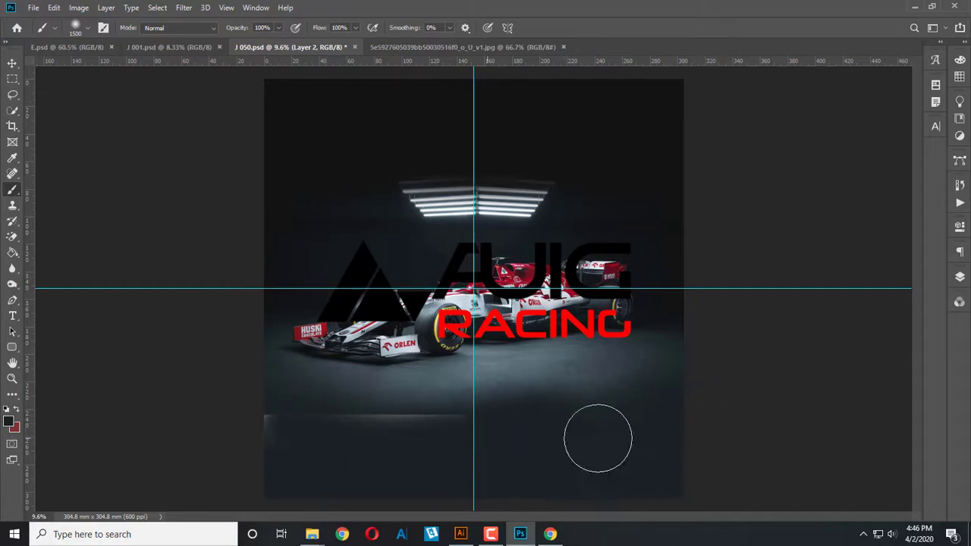
pyautogui.moveTo(250, 432); pyautogui.dragTo(438, 445)
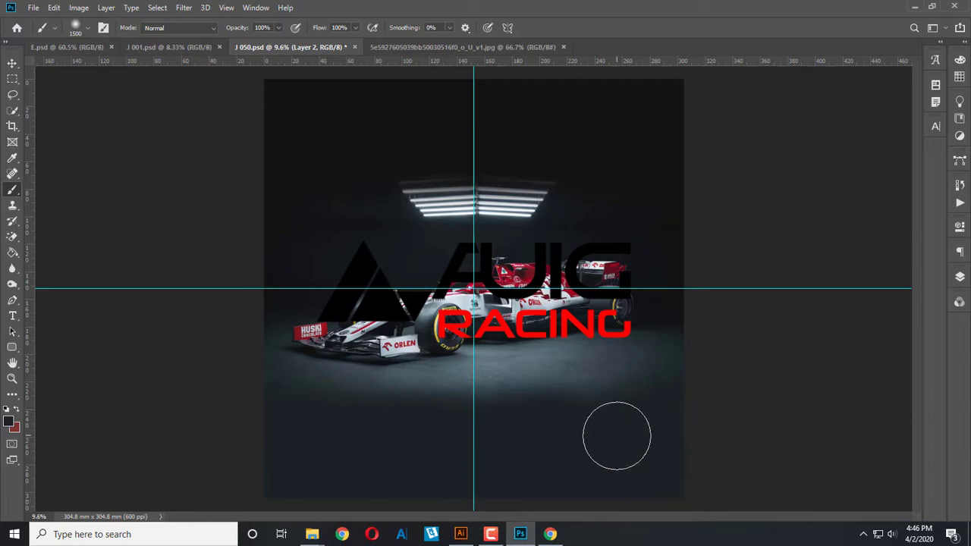
pyautogui.click(12, 63)
# Step: Move the AUIG RACING logo higher and shift the car photo lower
pyautogui.click(64, 163)
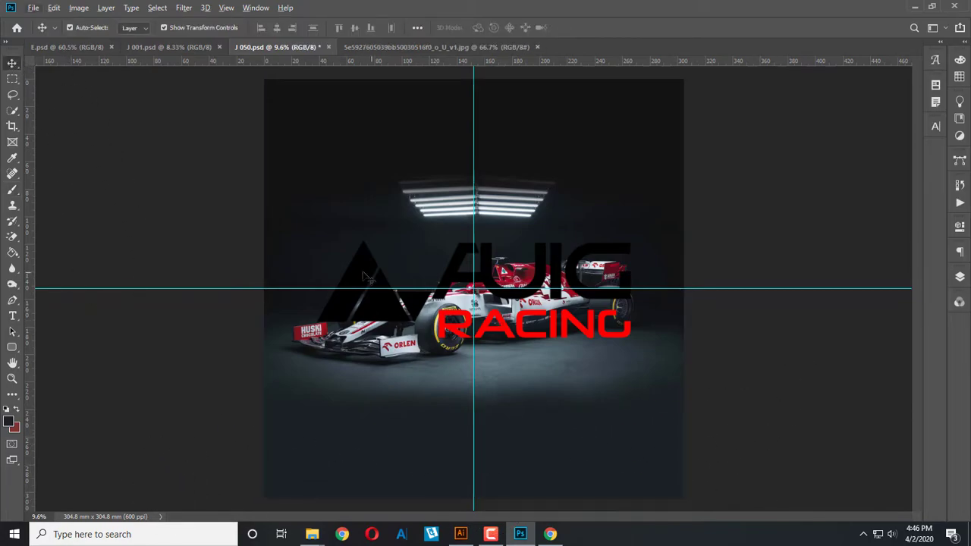
pyautogui.click(367, 276)
pyautogui.click(467, 339)
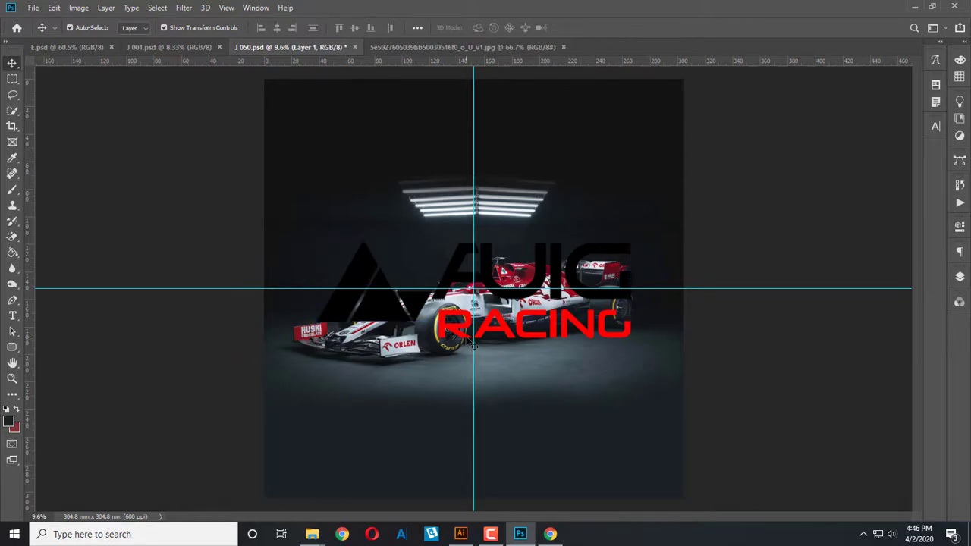
pyautogui.moveTo(462, 327); pyautogui.dragTo(459, 201)
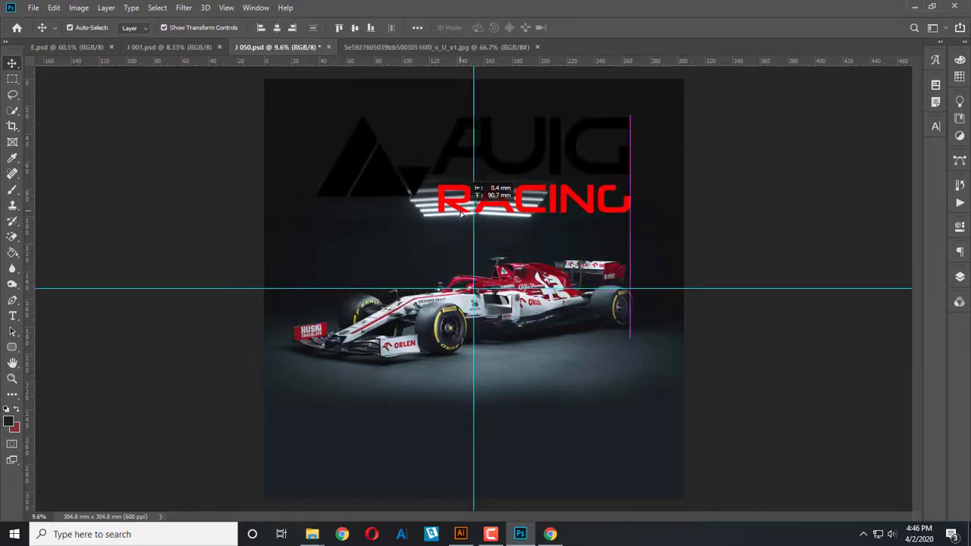
pyautogui.click(465, 310)
pyautogui.moveTo(408, 314); pyautogui.dragTo(407, 345)
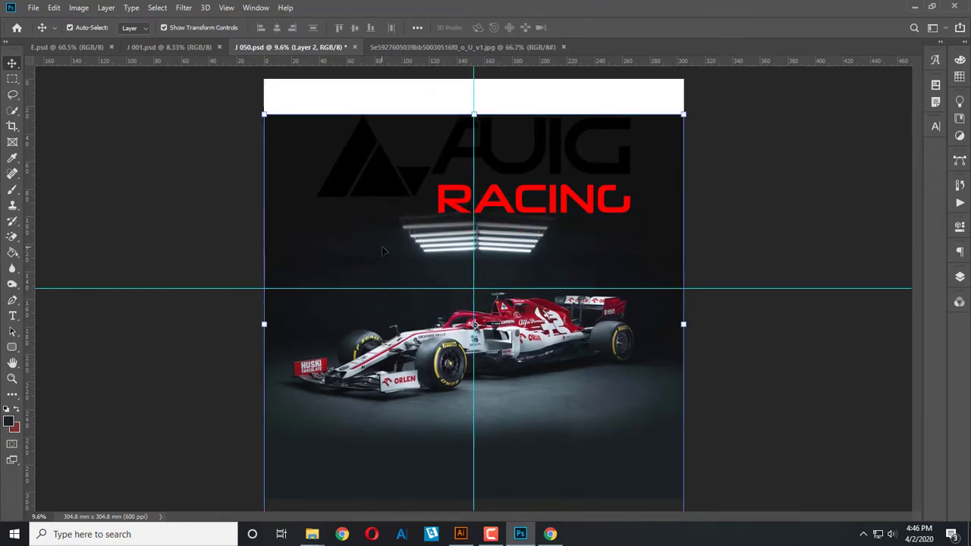
# Step: Paint the exposed white strip at the top dark and reselect the logo layer
pyautogui.press('b')
pyautogui.moveTo(800, 120)
pyautogui.mouseDown()
pyautogui.moveTo(156, 106)
pyautogui.moveTo(254, 91)
pyautogui.mouseUp()
pyautogui.click(13, 63)
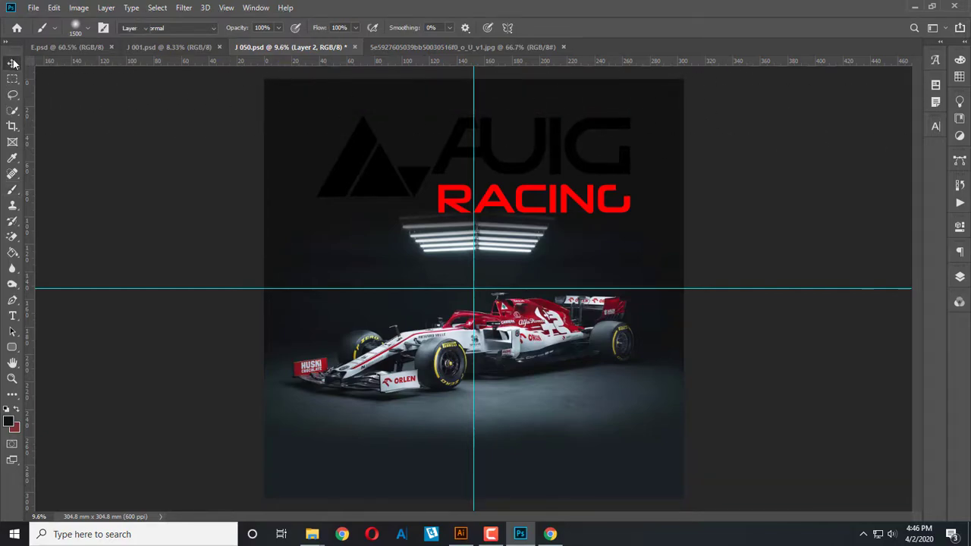
pyautogui.click(385, 160)
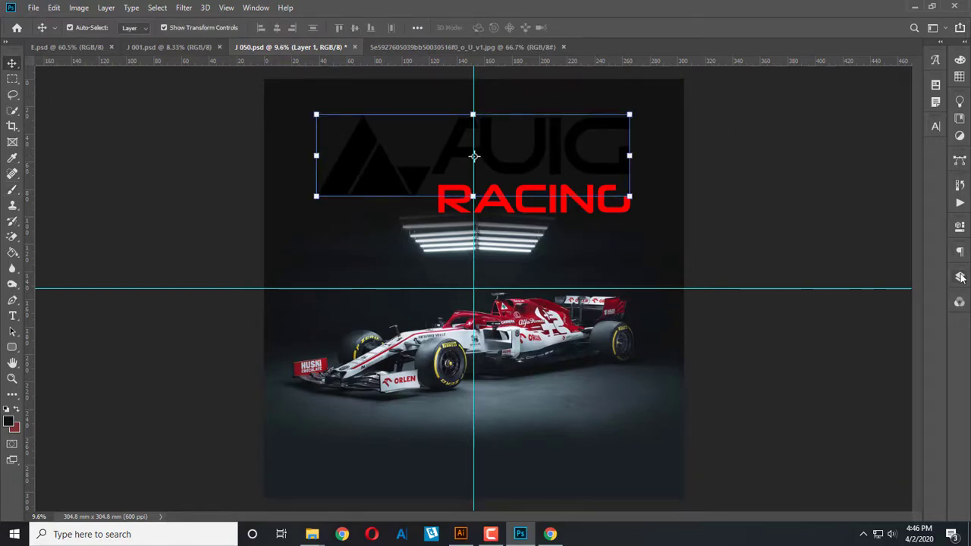
pyautogui.click(935, 126)
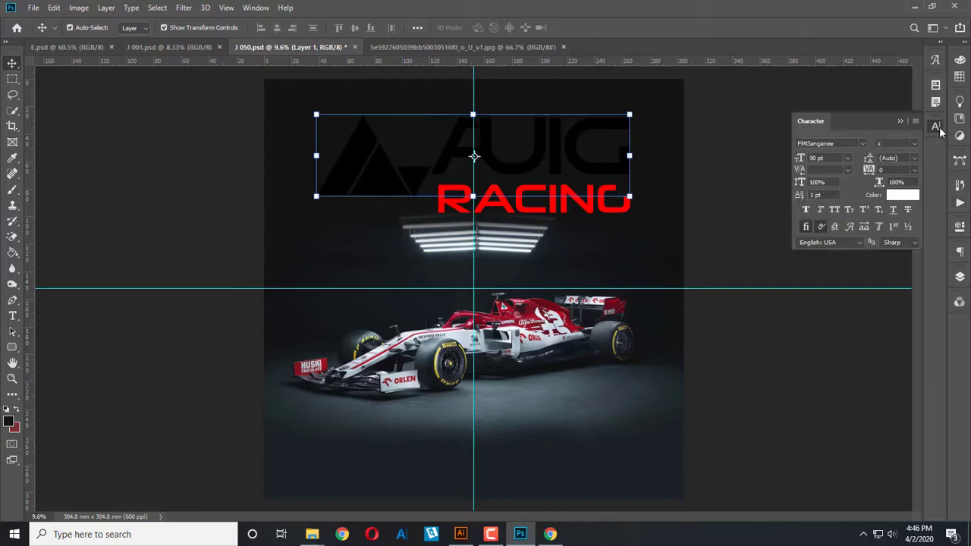
# Step: Set Layer 1's Color Overlay to #ffffff so the AUIG logo turns white
pyautogui.click(961, 278)
pyautogui.doubleClick(868, 255)
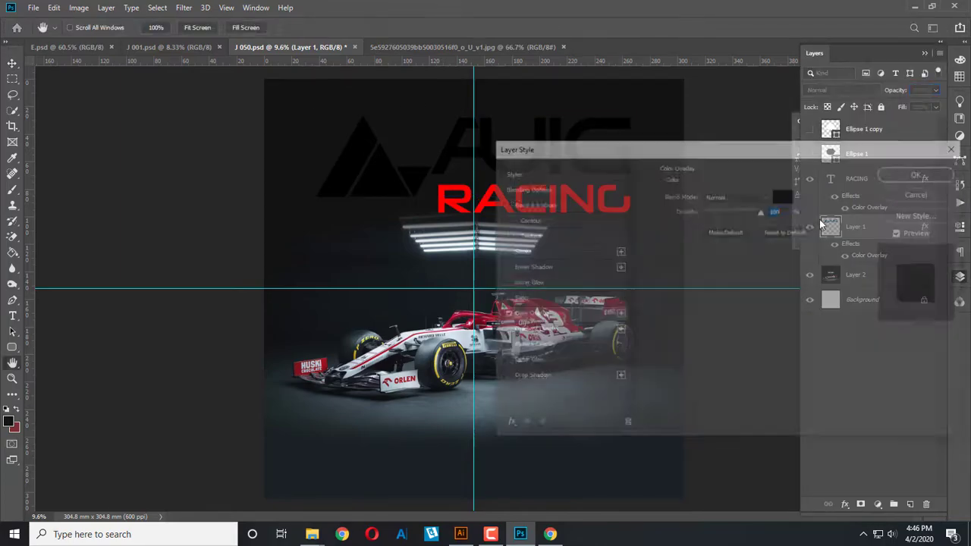
pyautogui.click(784, 195)
pyautogui.write('ffffff')
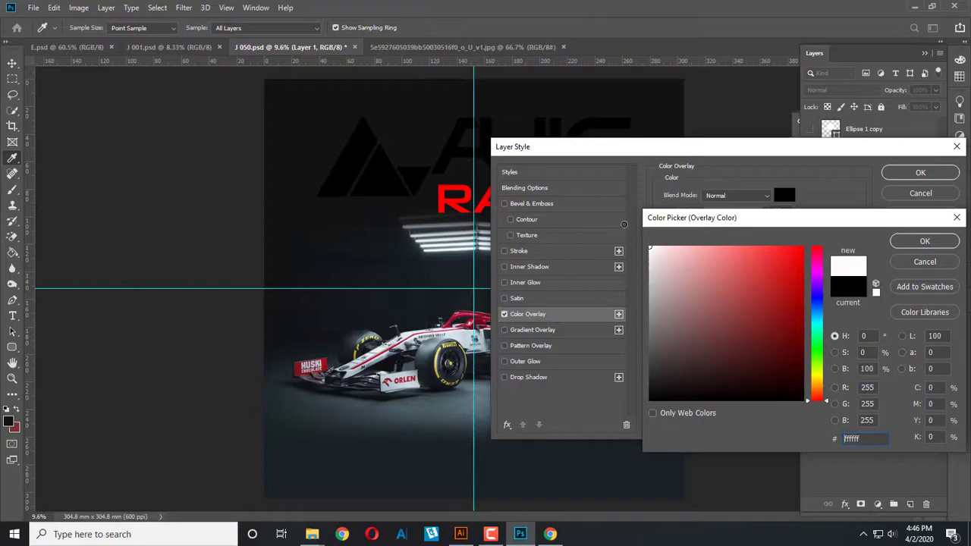
pyautogui.press('Return')
pyautogui.press('Return')
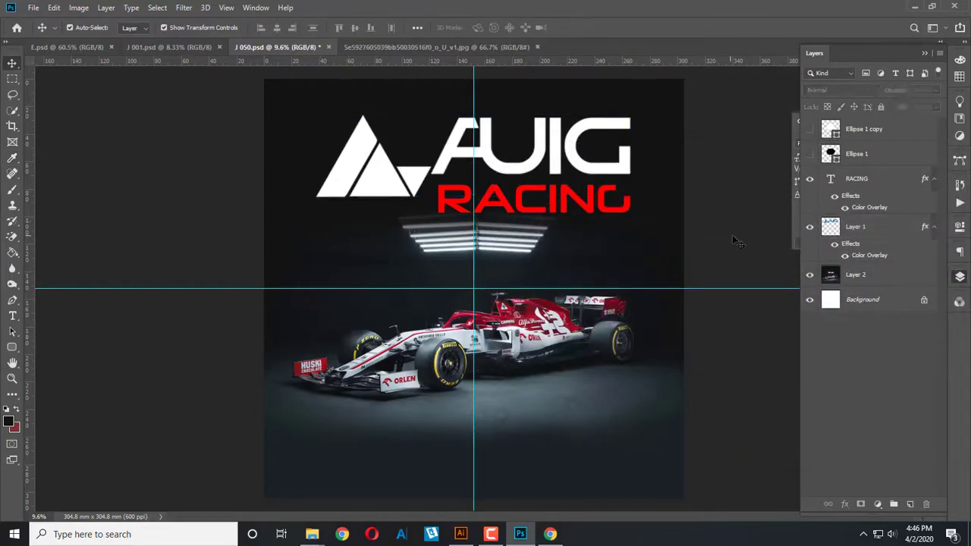
pyautogui.scroll(3, 527, 341)
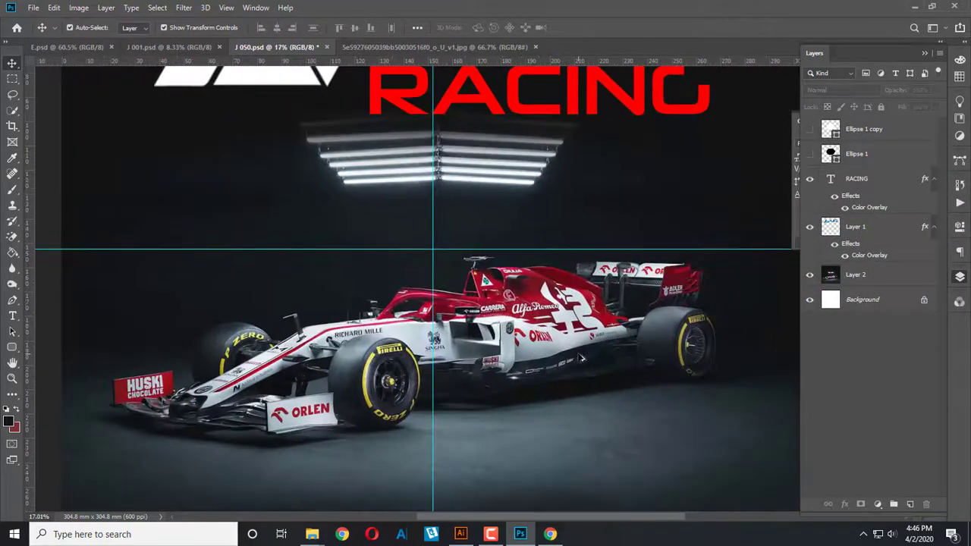
pyautogui.scroll(1, 581, 358)
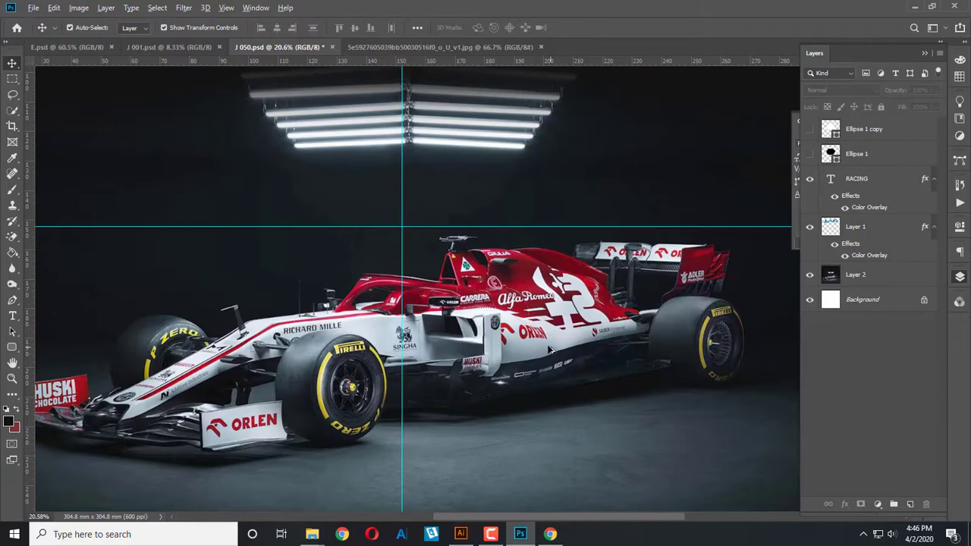
# Step: Duplicate the AUIG RACING logo near the front wing, group it, and add a Color Overlay
pyautogui.scroll(-2, 546, 350)
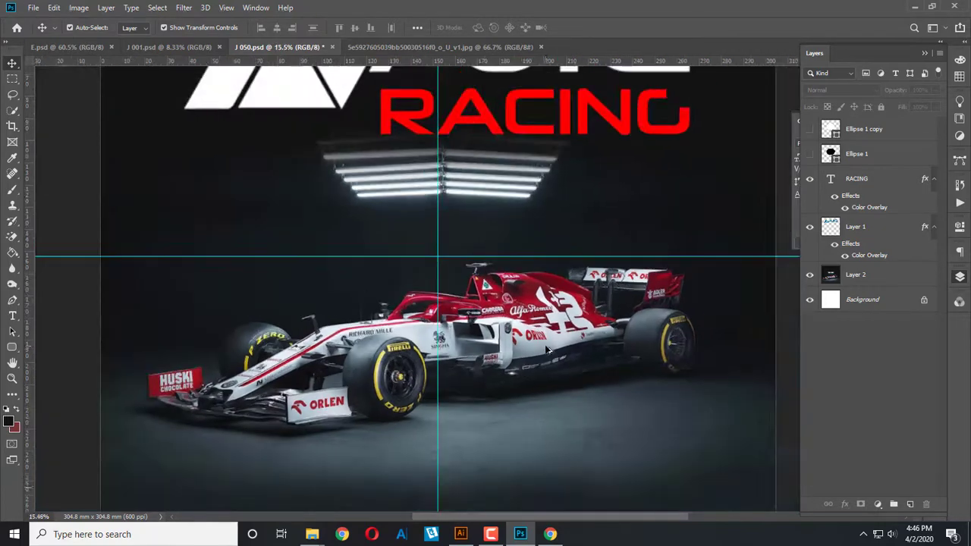
pyautogui.scroll(-2, 547, 350)
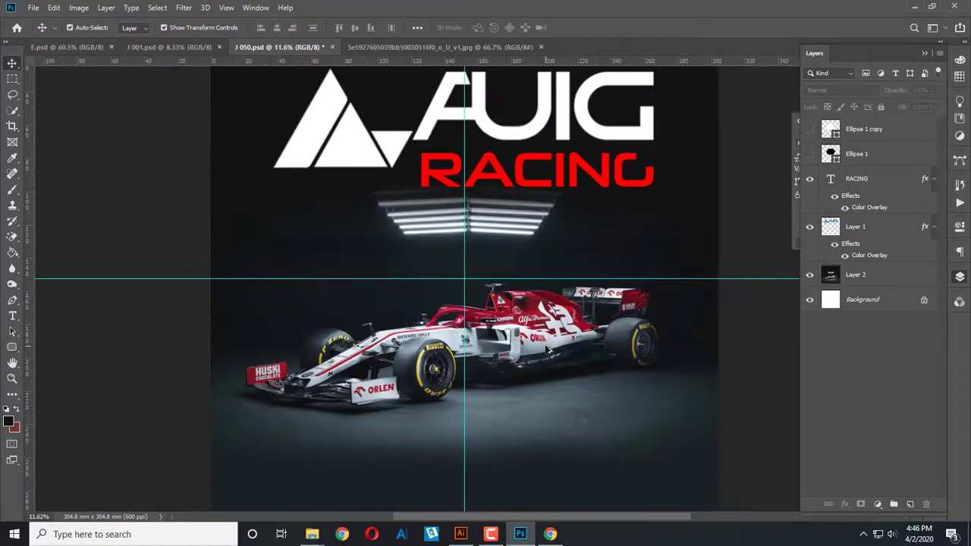
pyautogui.click(427, 176)
pyautogui.keyDown('shift'); pyautogui.click(392, 155); pyautogui.keyUp('shift')
pyautogui.moveTo(392, 153); pyautogui.dragTo(381, 468)
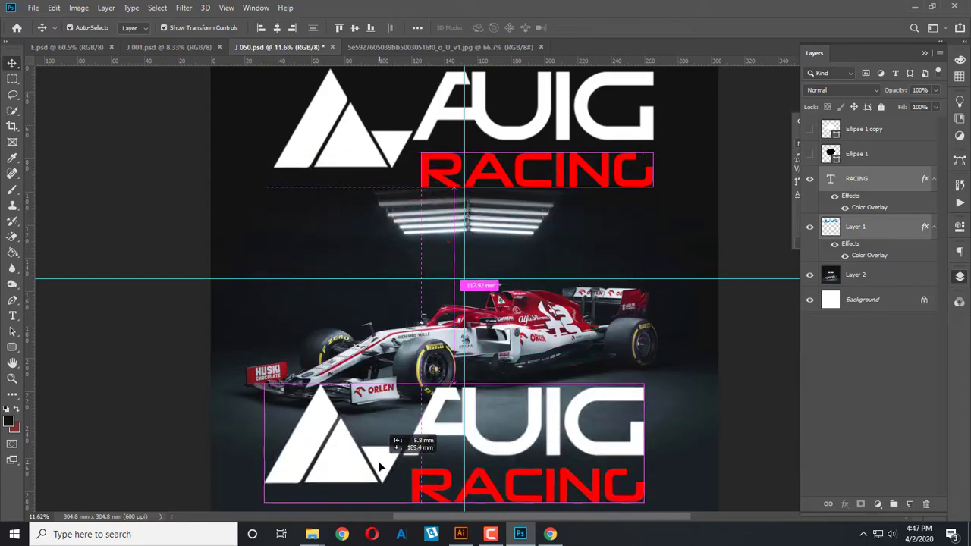
pyautogui.scroll(-3, 534, 417)
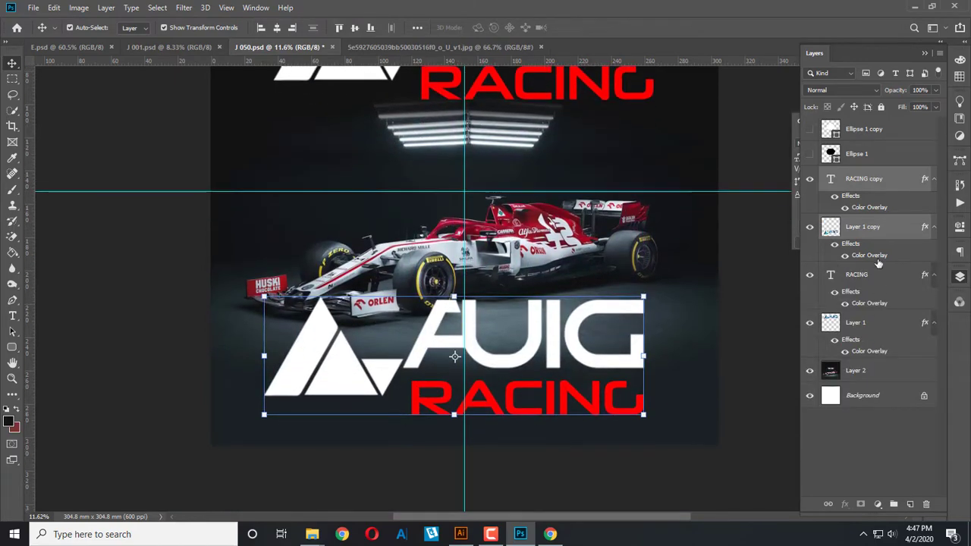
pyautogui.hotkey('ctrl', 'g')
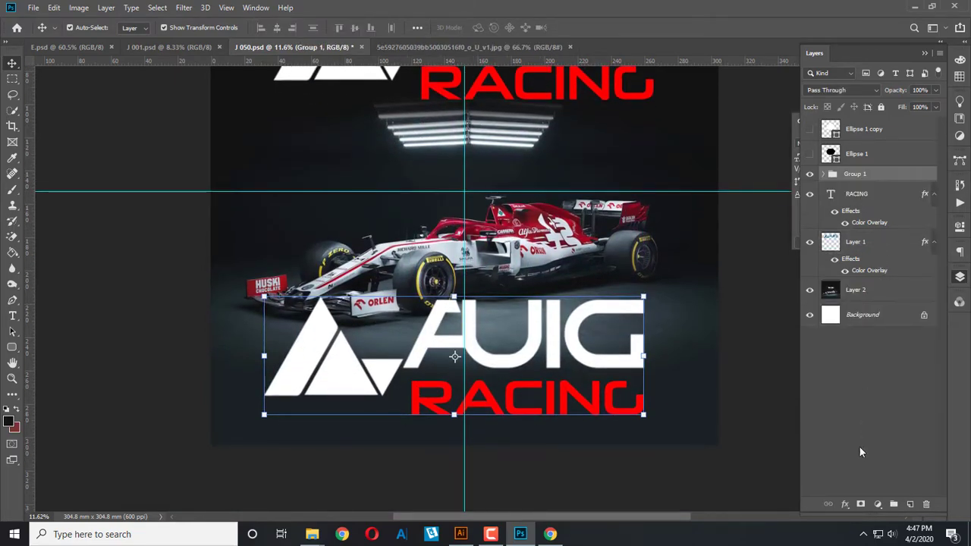
pyautogui.click(845, 504)
pyautogui.click(873, 452)
# Step: Sample the car's dark red #861a24 as the copied logo's overlay colour
pyautogui.click(783, 196)
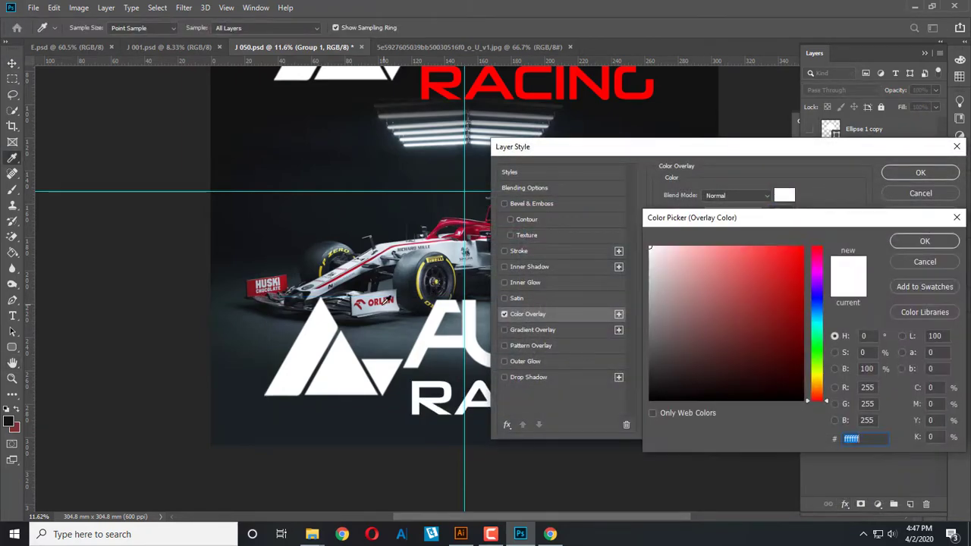
pyautogui.click(380, 296)
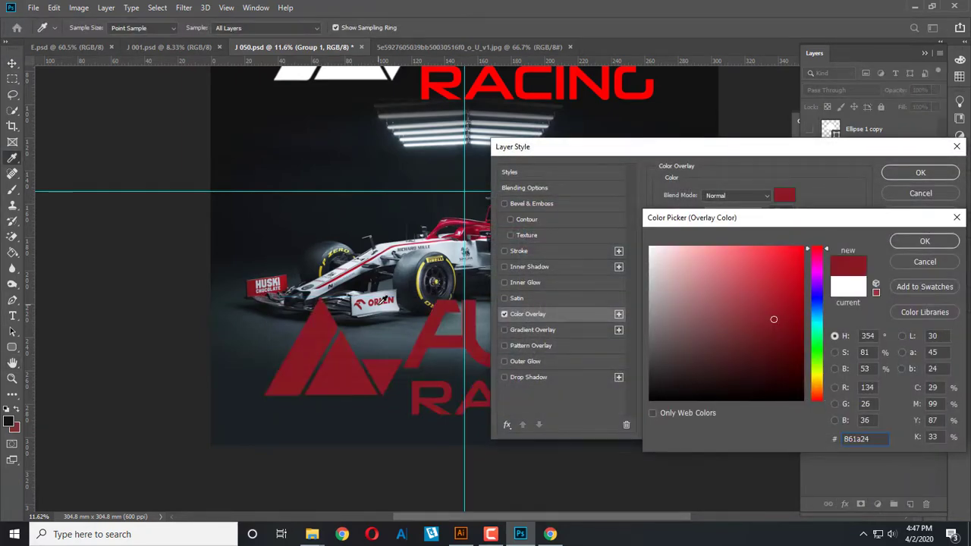
pyautogui.press('Return')
pyautogui.press('Return')
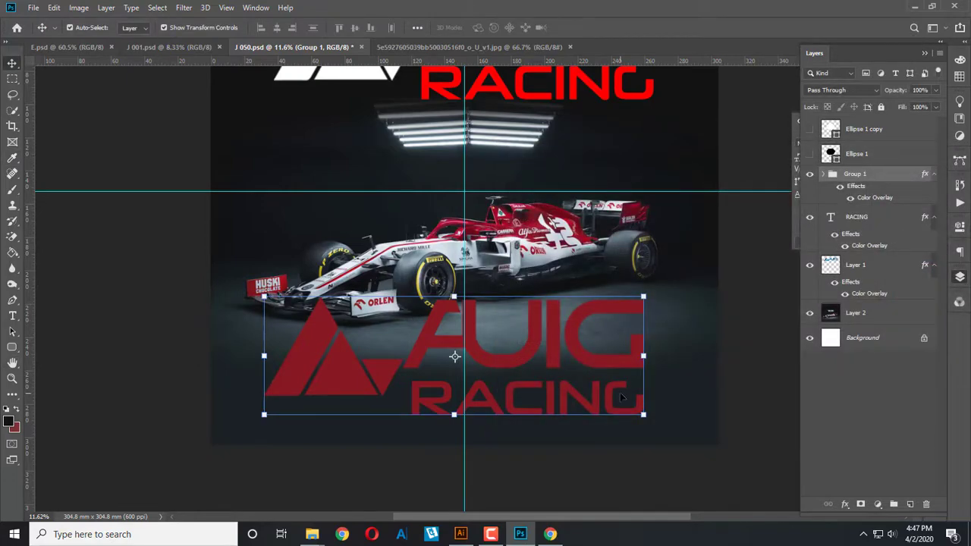
# Step: Merge Group 1 into a single layer
pyautogui.rightClick(877, 185)
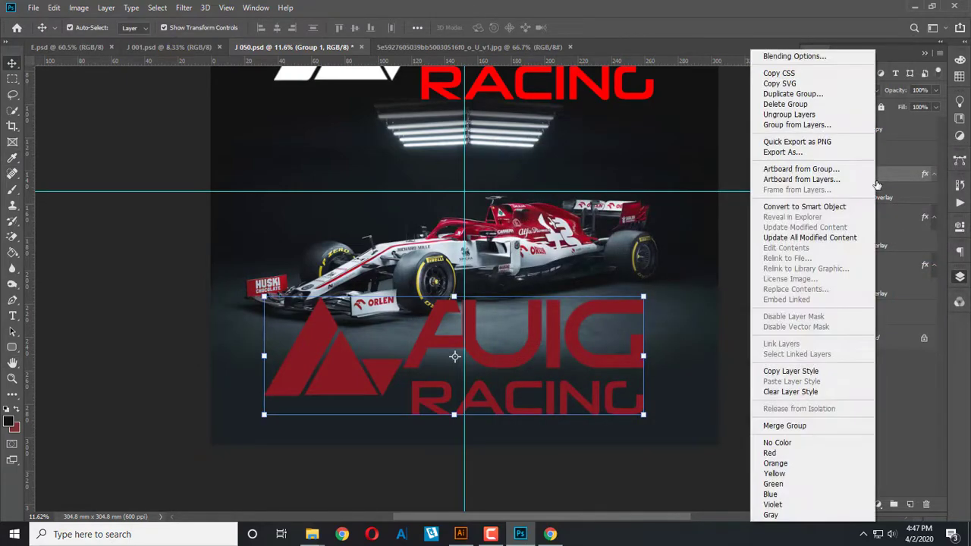
pyautogui.click(793, 425)
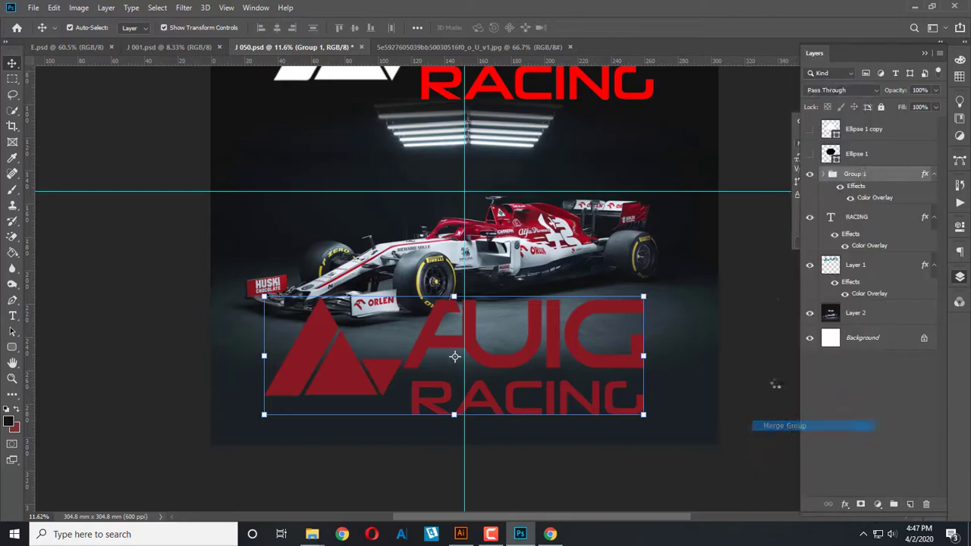
pyautogui.rightClick(857, 180)
pyautogui.click(607, 280)
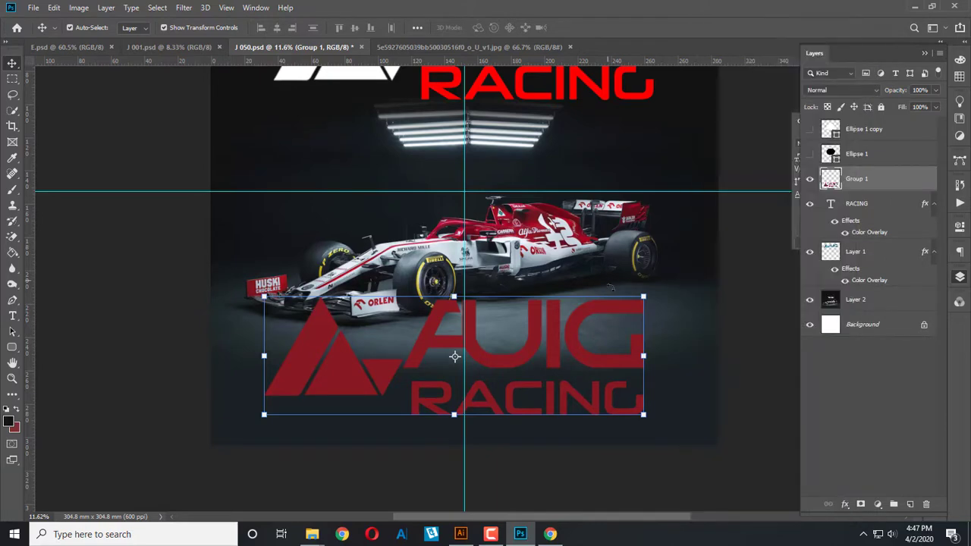
# Step: Free Transform the dark red logo copy down toward front-wing size
pyautogui.hotkey('ctrl', 't')
pyautogui.rightClick(612, 302)
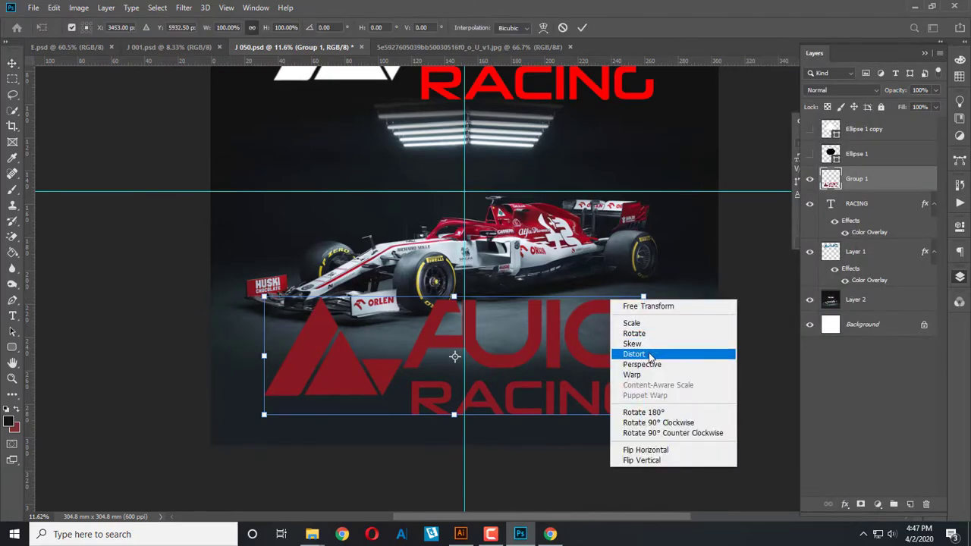
pyautogui.click(649, 306)
pyautogui.moveTo(643, 297)
pyautogui.mouseDown()
pyautogui.moveTo(390, 345)
pyautogui.moveTo(360, 378)
pyautogui.mouseUp()
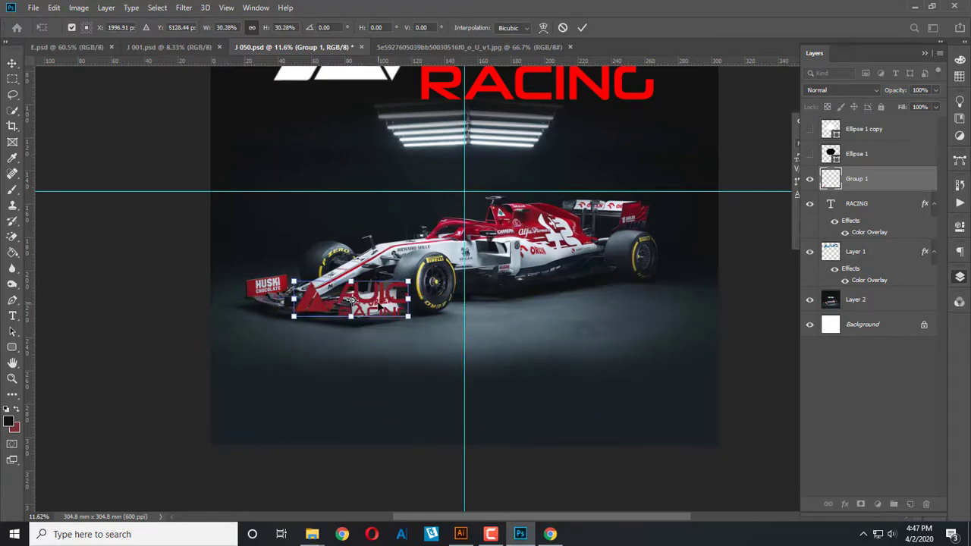
pyautogui.scroll(2, 318, 357)
pyautogui.scroll(2, 296, 319)
pyautogui.scroll(2, 277, 291)
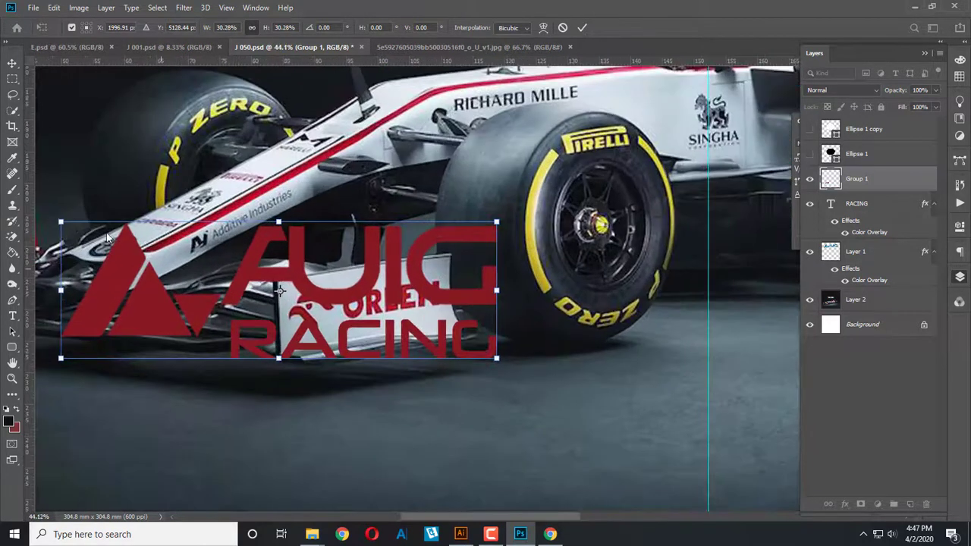
pyautogui.moveTo(60, 223); pyautogui.dragTo(319, 303)
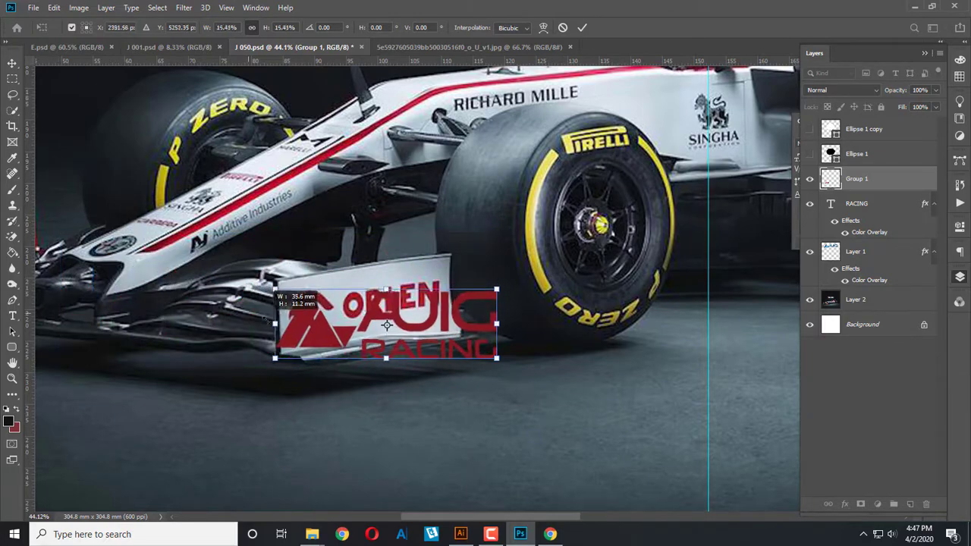
# Step: Place the logo on the front wing, shrink it further and tilt it to match the wing
pyautogui.moveTo(450, 335); pyautogui.dragTo(391, 317)
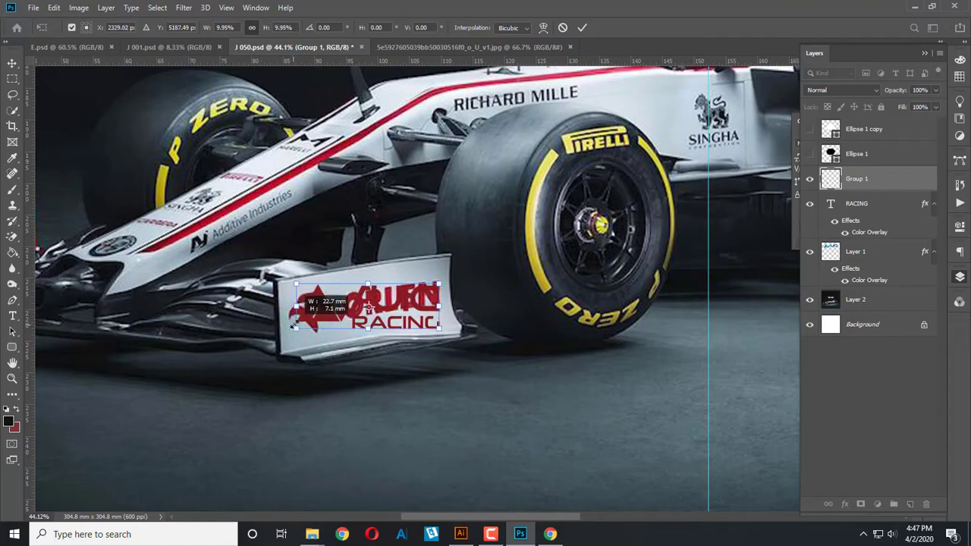
pyautogui.moveTo(262, 338); pyautogui.dragTo(291, 331)
pyautogui.moveTo(454, 347); pyautogui.dragTo(464, 336)
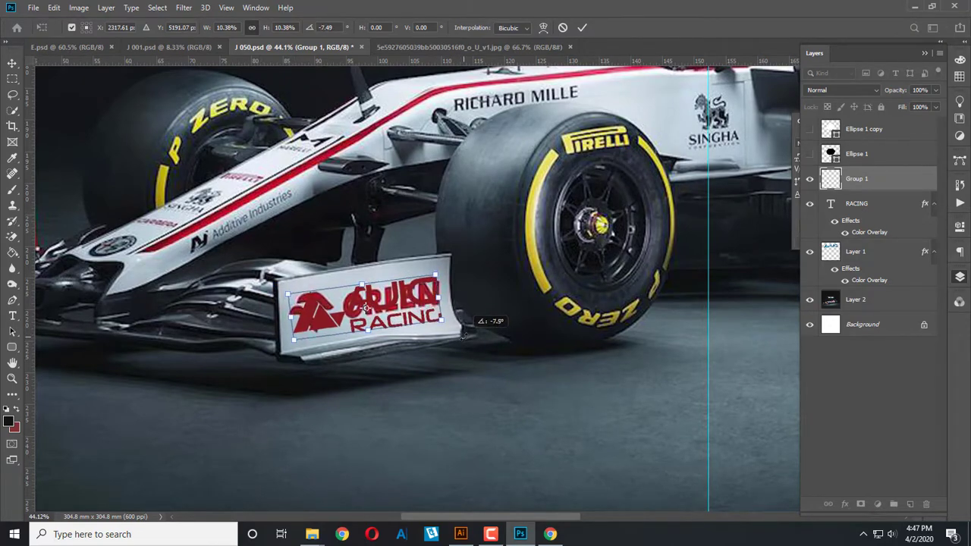
pyautogui.press('Return')
pyautogui.scroll(2, 262, 299)
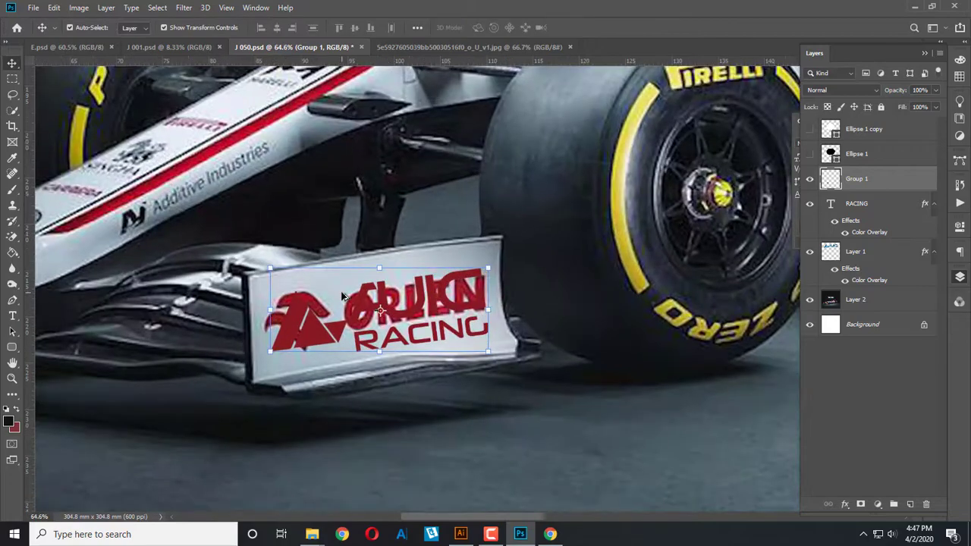
pyautogui.scroll(2, 262, 299)
# Step: Lasso the old sponsor marking on the car layer's front wing and Content-Aware fill it
pyautogui.click(228, 288)
pyautogui.click(13, 95)
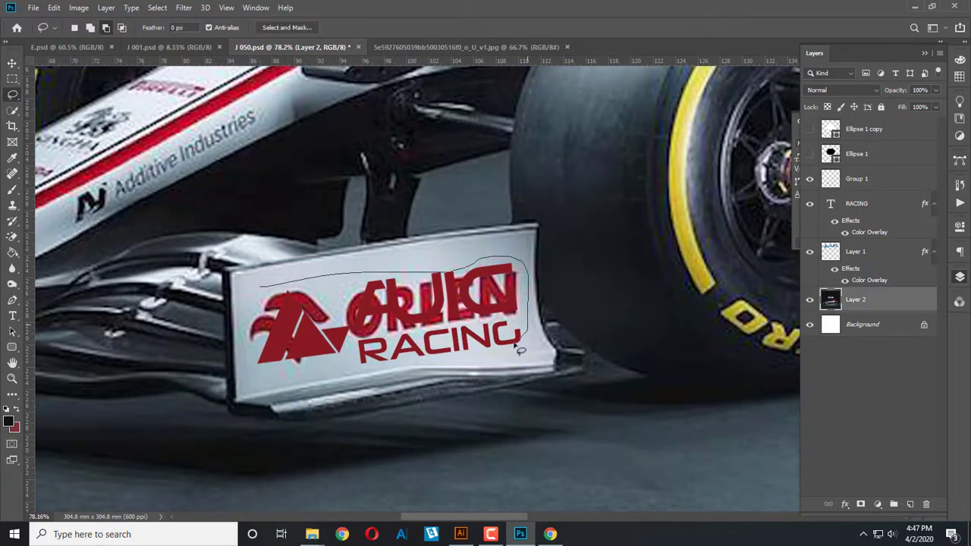
pyautogui.moveTo(245, 314); pyautogui.dragTo(250, 317)
pyautogui.rightClick(293, 302)
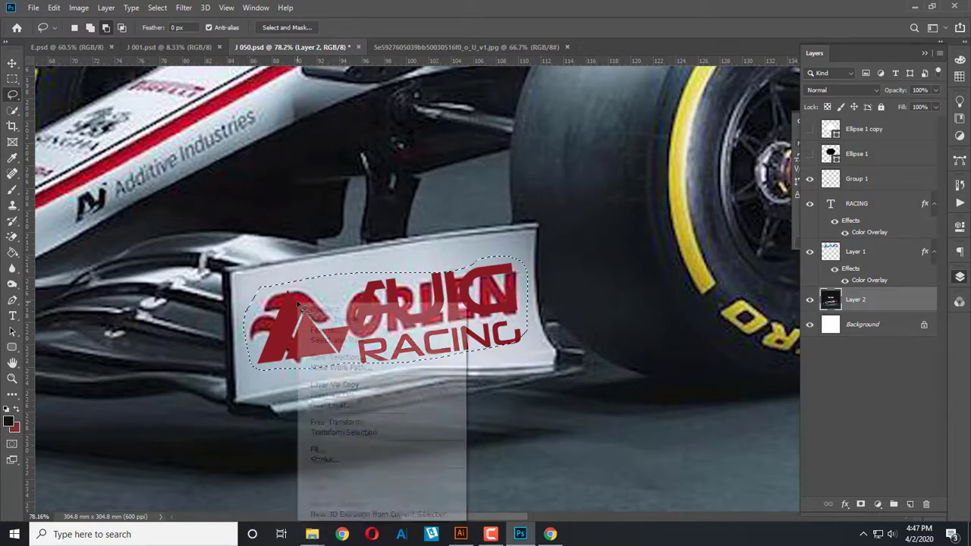
pyautogui.click(340, 450)
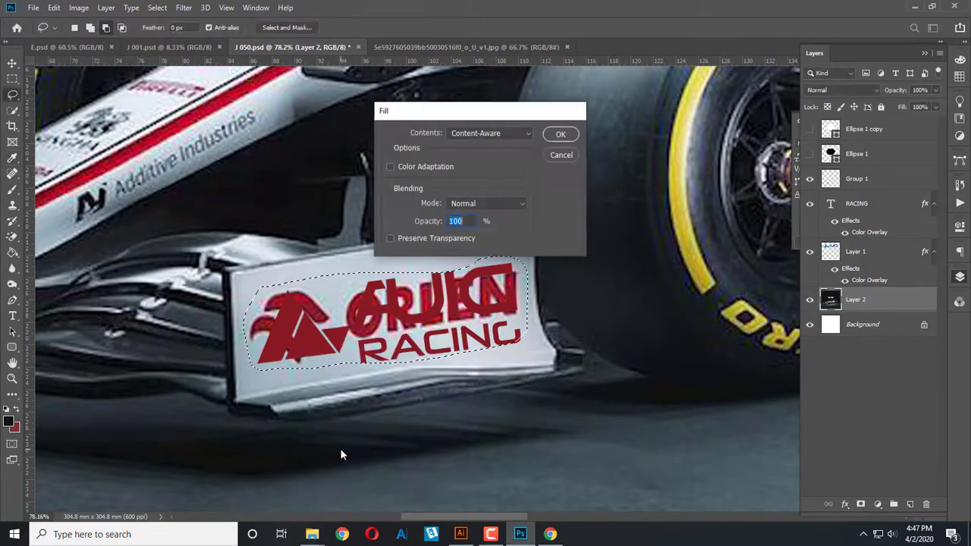
pyautogui.press('Return')
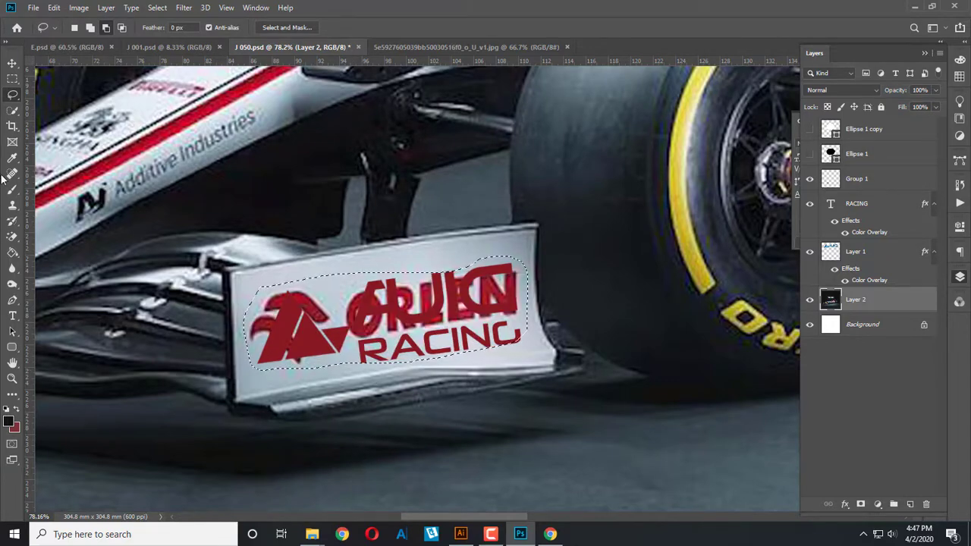
# Step: Deselect, then paint white with a smaller brush over the old red sponsor swoosh on the wing
pyautogui.hotkey('ctrl', 'd')
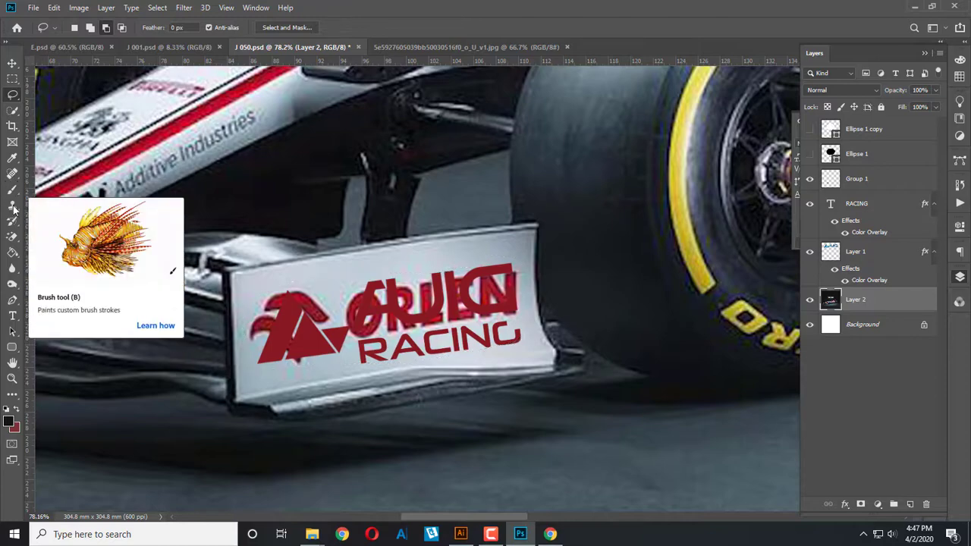
pyautogui.click(12, 190)
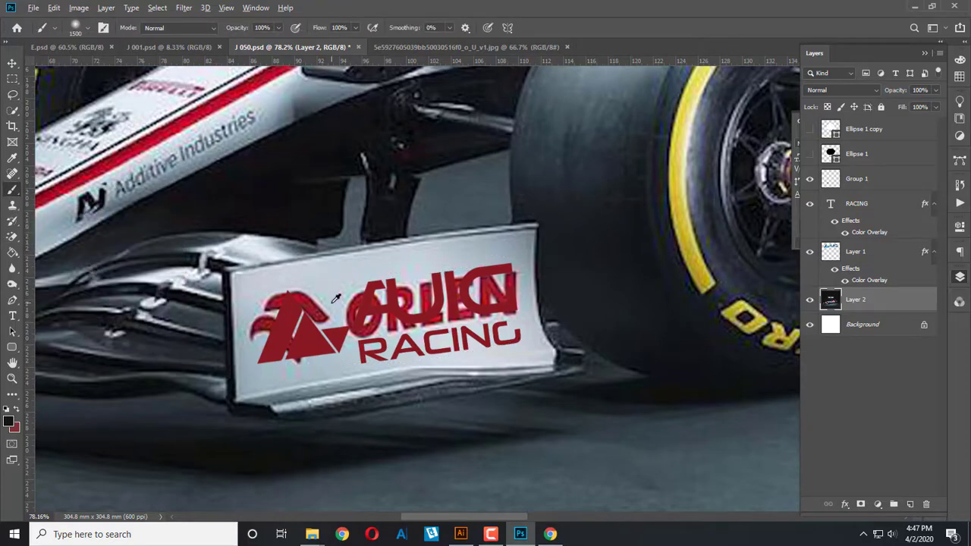
pyautogui.press('[')
pyautogui.press('[')
pyautogui.press('[')
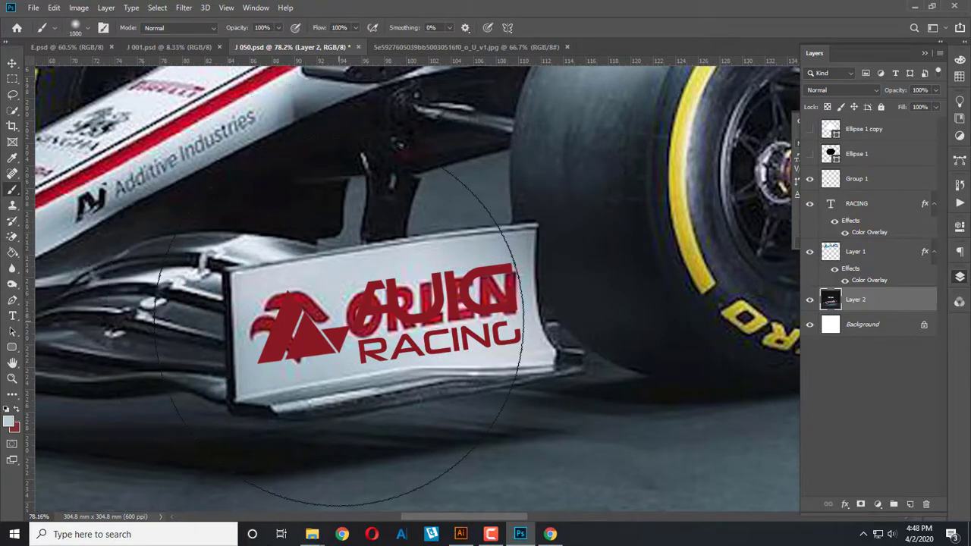
pyautogui.press('[')
pyautogui.press('[')
pyautogui.press('[')
pyautogui.press('[')
pyautogui.press('[')
pyautogui.press('[')
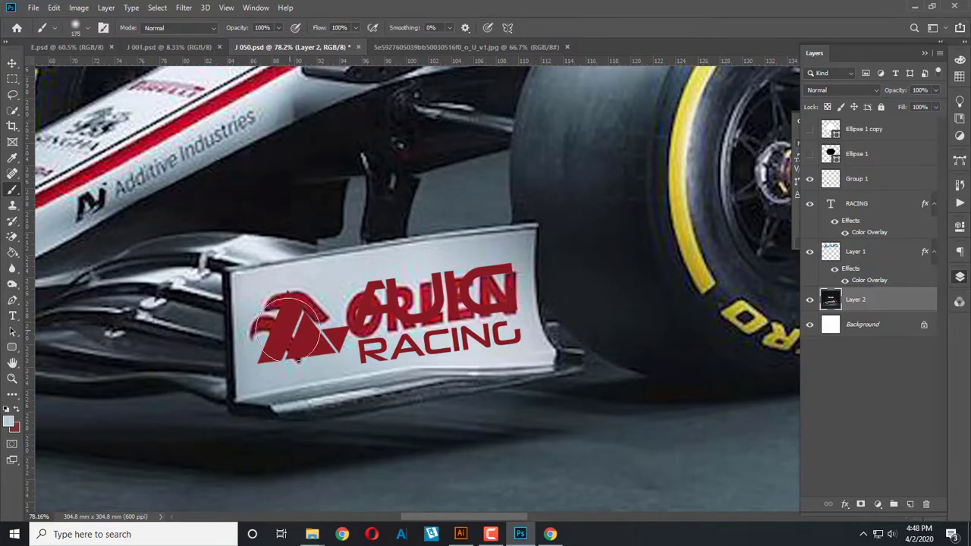
pyautogui.moveTo(267, 334)
pyautogui.mouseDown()
pyautogui.moveTo(275, 315)
pyautogui.moveTo(486, 284)
pyautogui.moveTo(504, 288)
pyautogui.moveTo(326, 317)
pyautogui.moveTo(515, 325)
pyautogui.moveTo(494, 278)
pyautogui.moveTo(271, 303)
pyautogui.moveTo(265, 330)
pyautogui.moveTo(284, 349)
pyautogui.mouseUp()
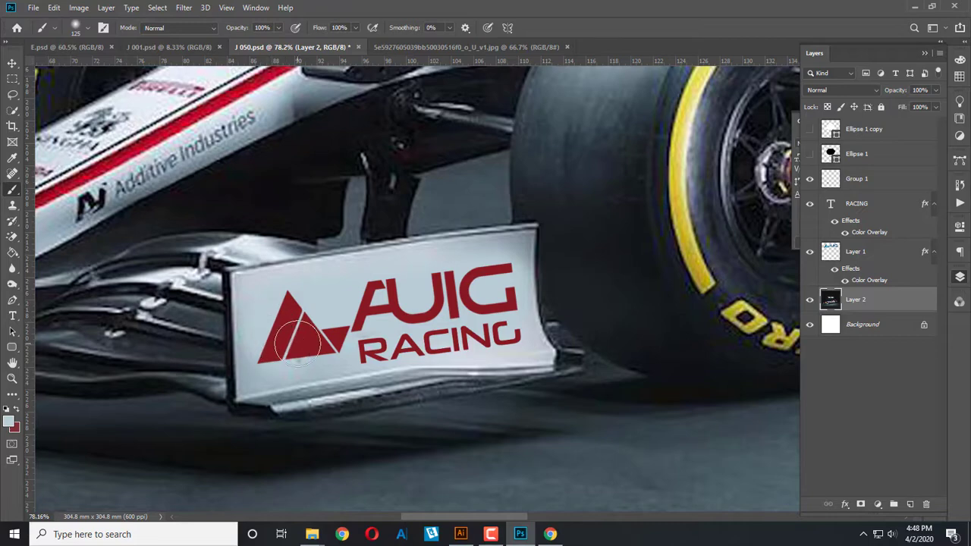
pyautogui.click(12, 78)
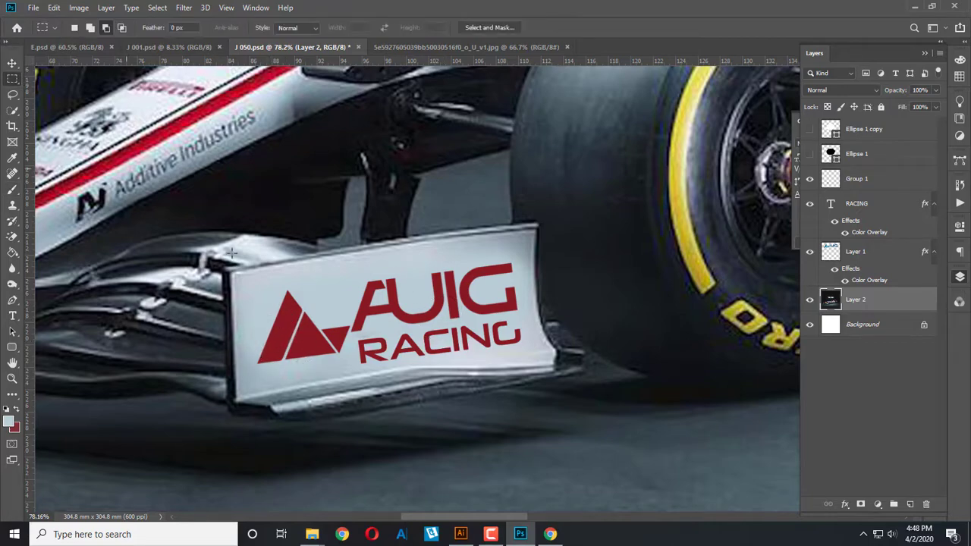
# Step: Zoom out to show the full poster with the wing logo, then deselect all layers
pyautogui.click(13, 63)
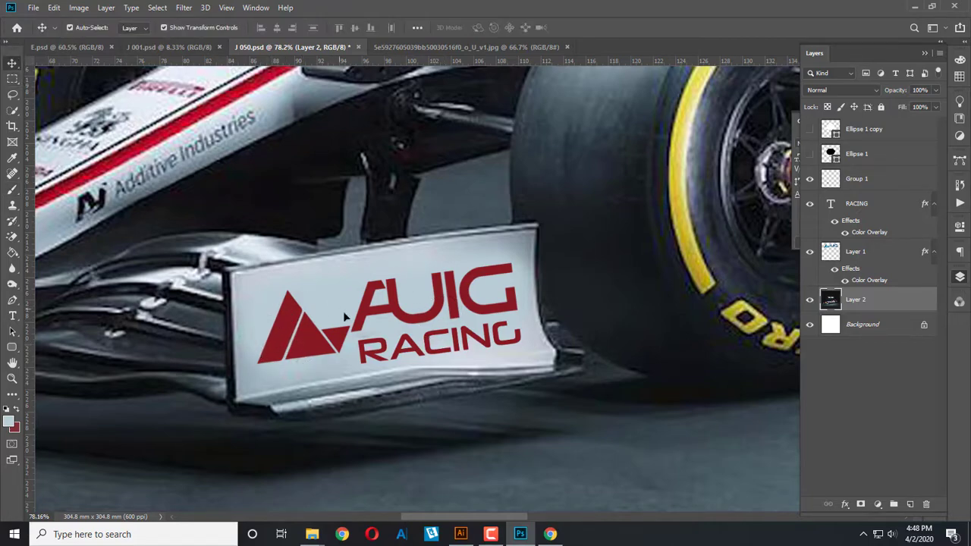
pyautogui.click(371, 357)
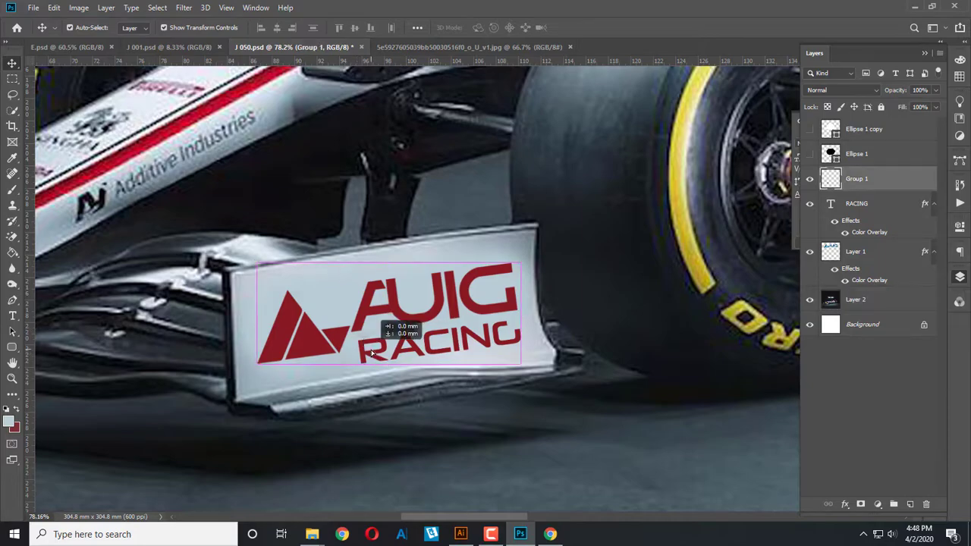
pyautogui.scroll(-1, 408, 370)
pyautogui.scroll(-5, 407, 369)
pyautogui.scroll(-2, 410, 368)
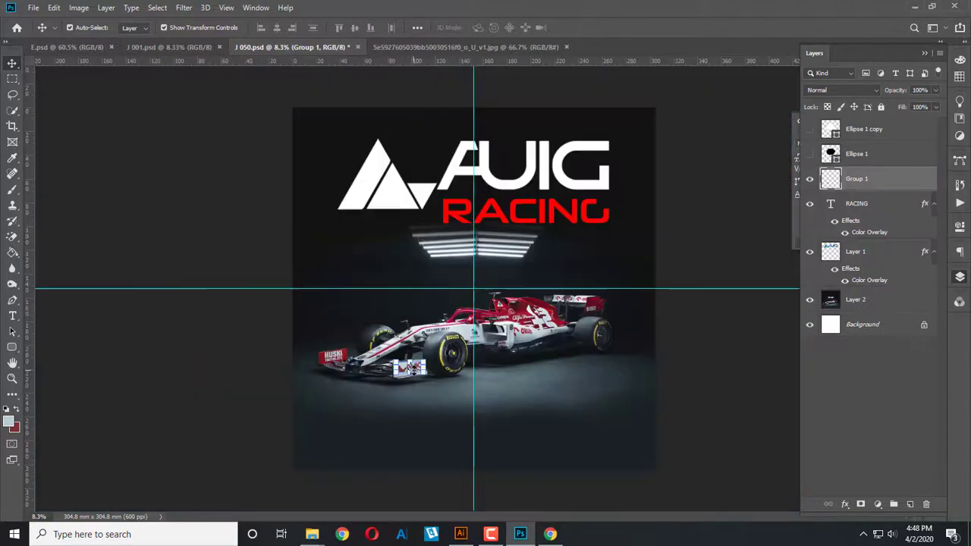
pyautogui.click(264, 325)
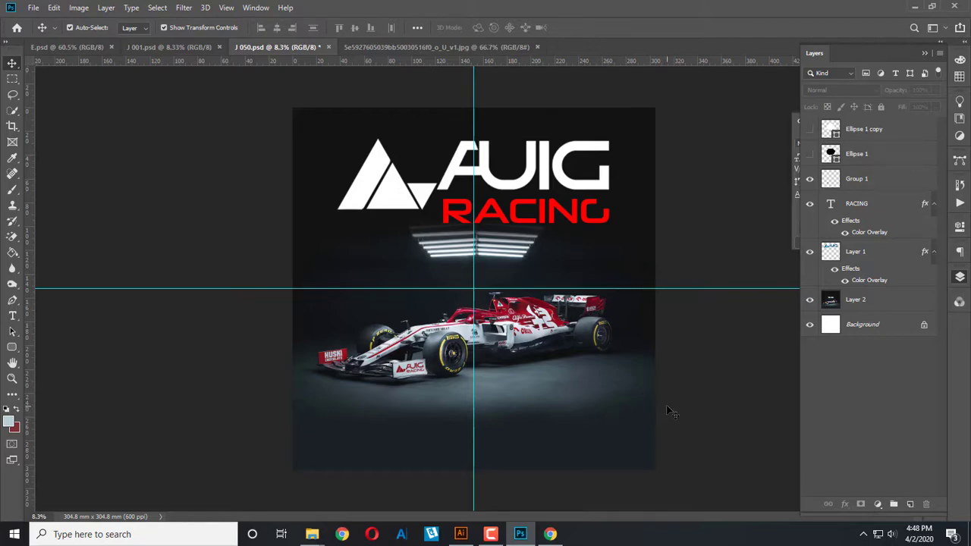
# Step: Select the white AUIG and RACING text layers together to check alignment, then deselect them
pyautogui.click(405, 194)
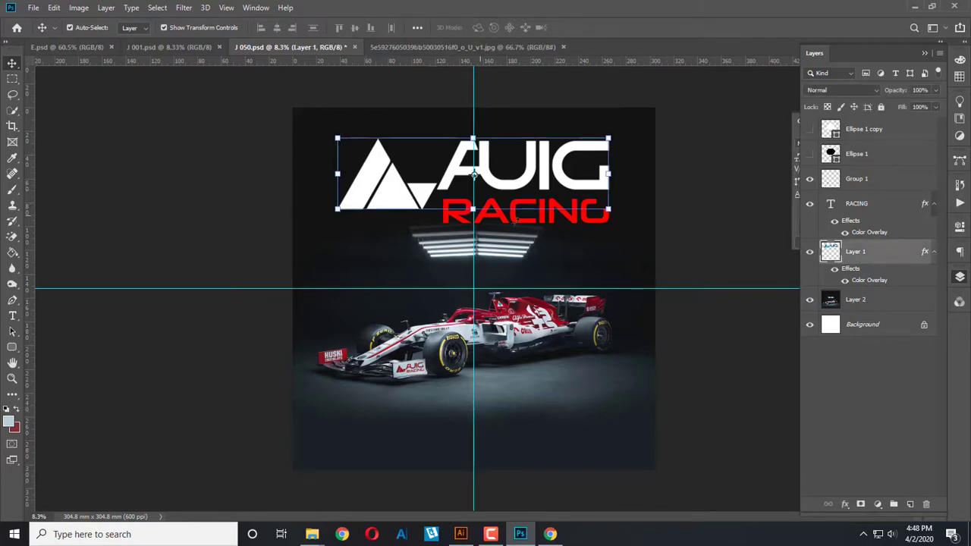
pyautogui.keyDown('shift'); pyautogui.click(554, 205); pyautogui.keyUp('shift')
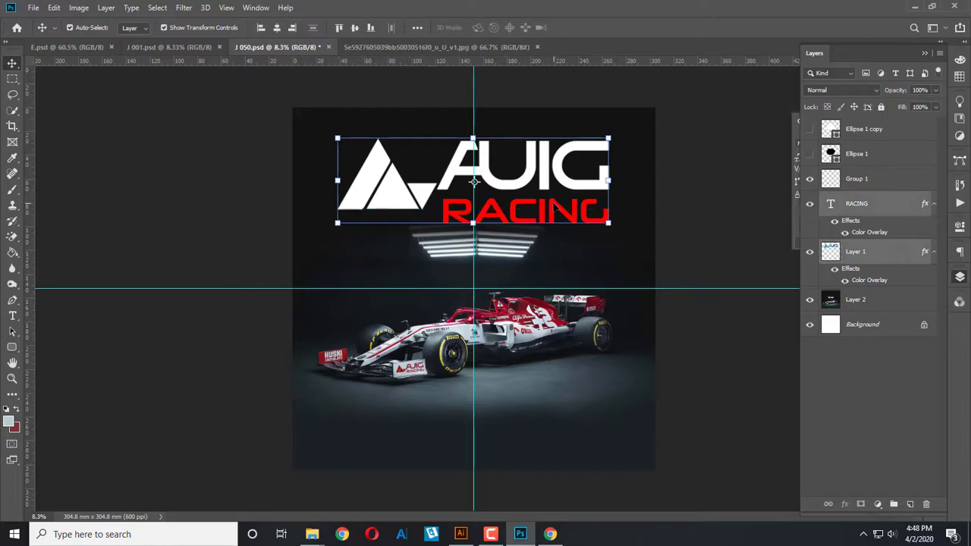
pyautogui.click(677, 247)
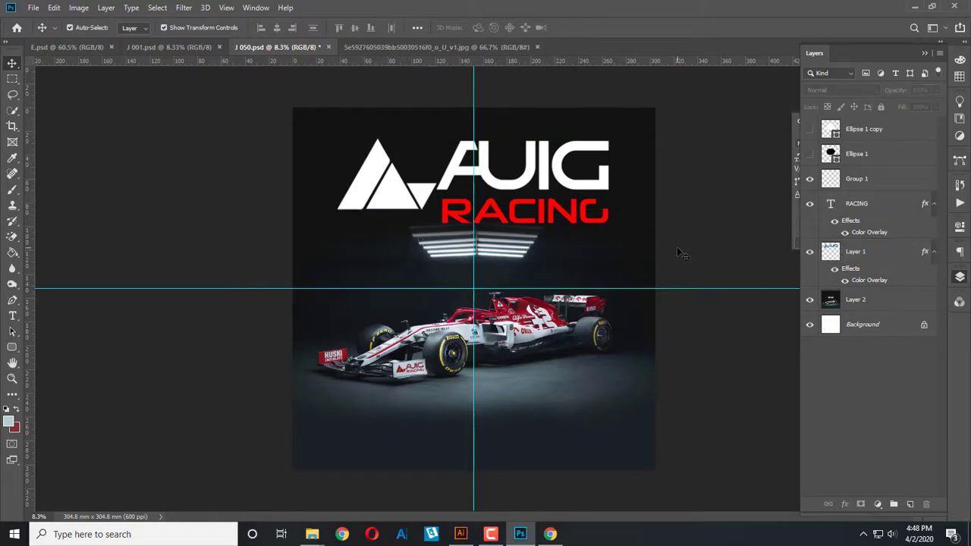
# Step: Save the poster as a JPEG named J 050, accepting the JPEG options
pyautogui.hotkey('ctrl', 'shift', 's')
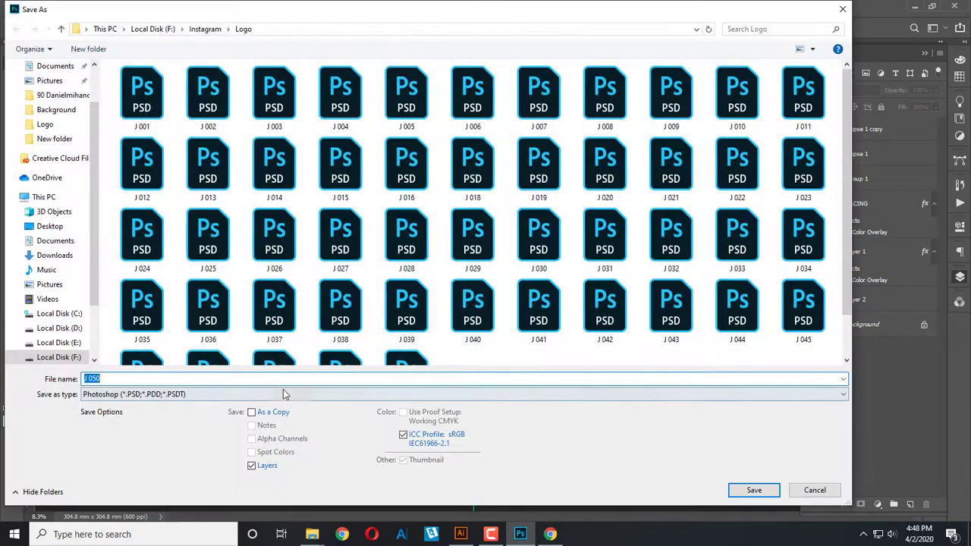
pyautogui.click(276, 379)
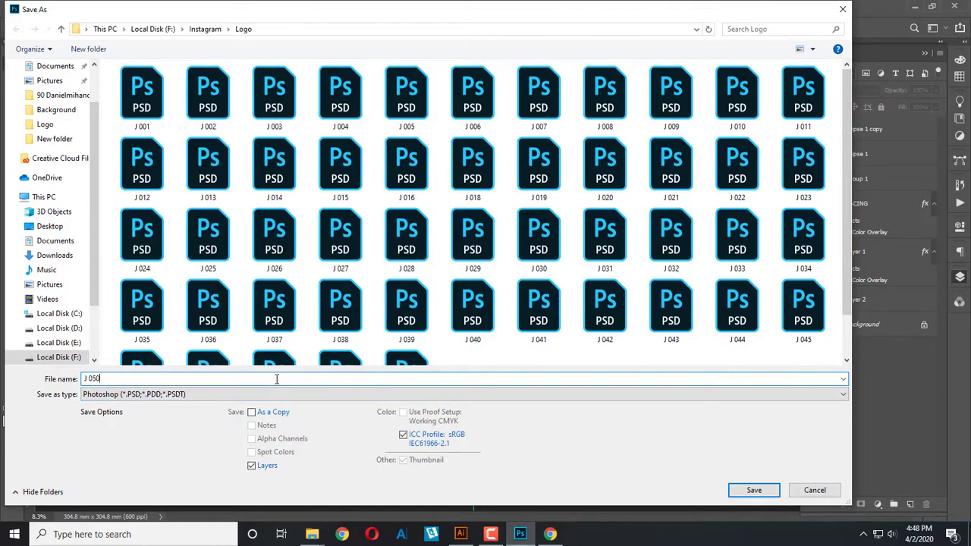
pyautogui.write('4')
pyautogui.click(351, 396)
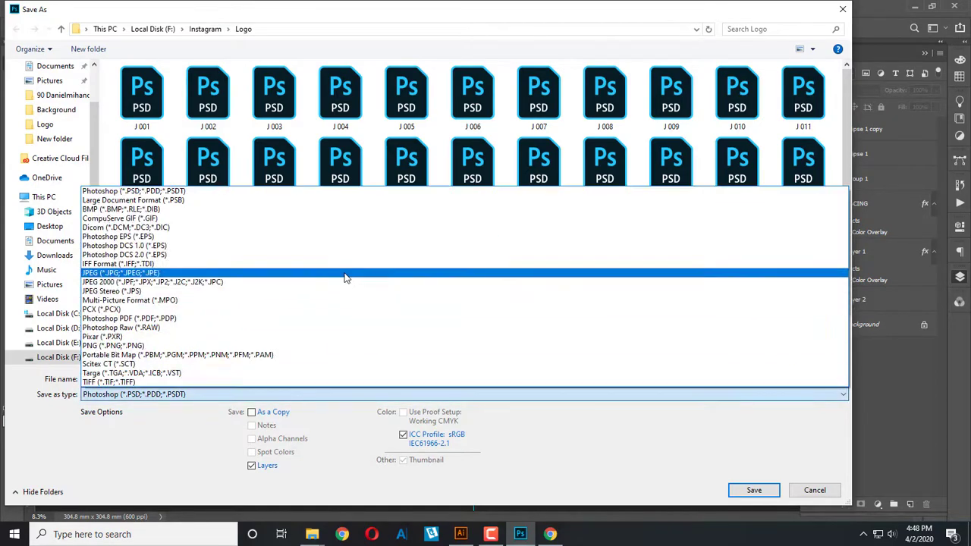
pyautogui.click(347, 278)
pyautogui.press('Return')
pyautogui.press('Return')
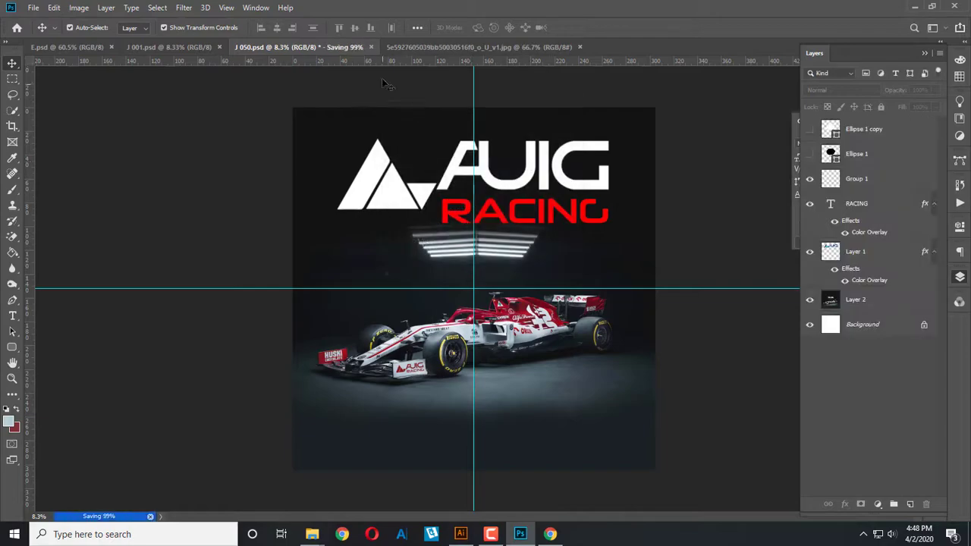